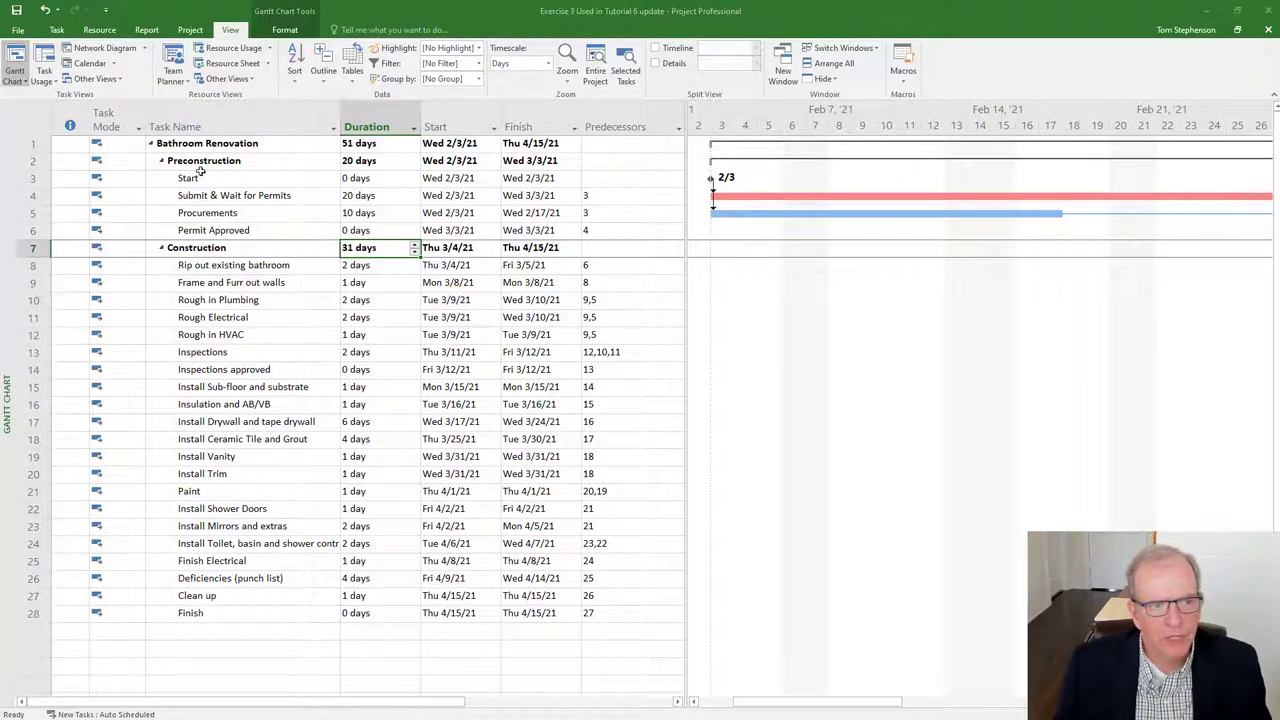
# Step: Switch from the Gantt Chart to the Resource Sheet and review the standard rates of the PM, Site Super/Lead Carp and Carpenters
pyautogui.click(196, 144)
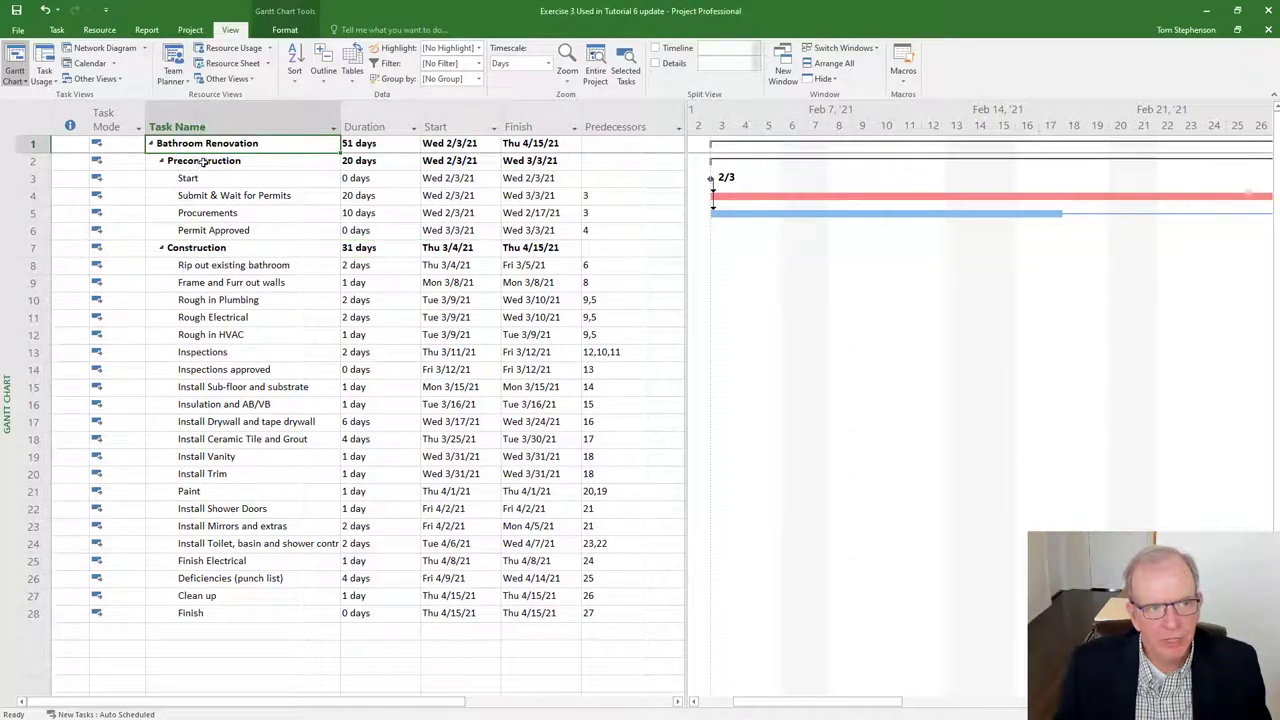
pyautogui.click(218, 248)
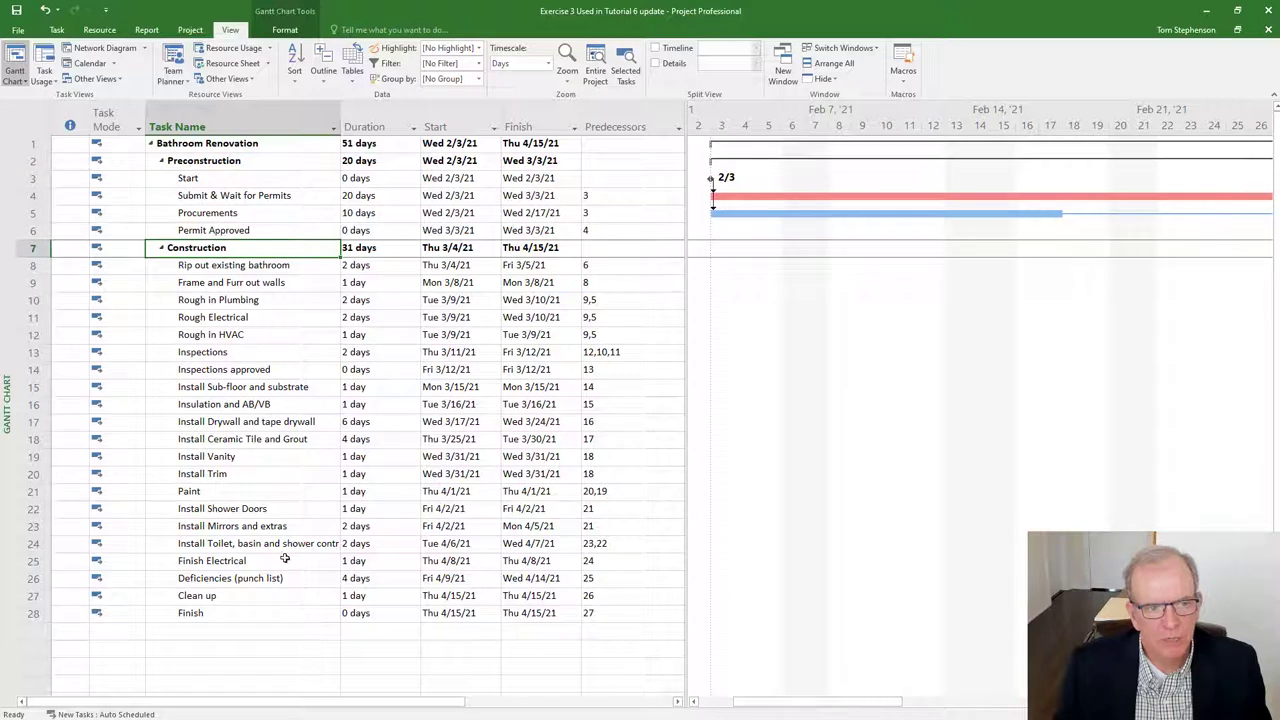
pyautogui.rightClick(4, 317)
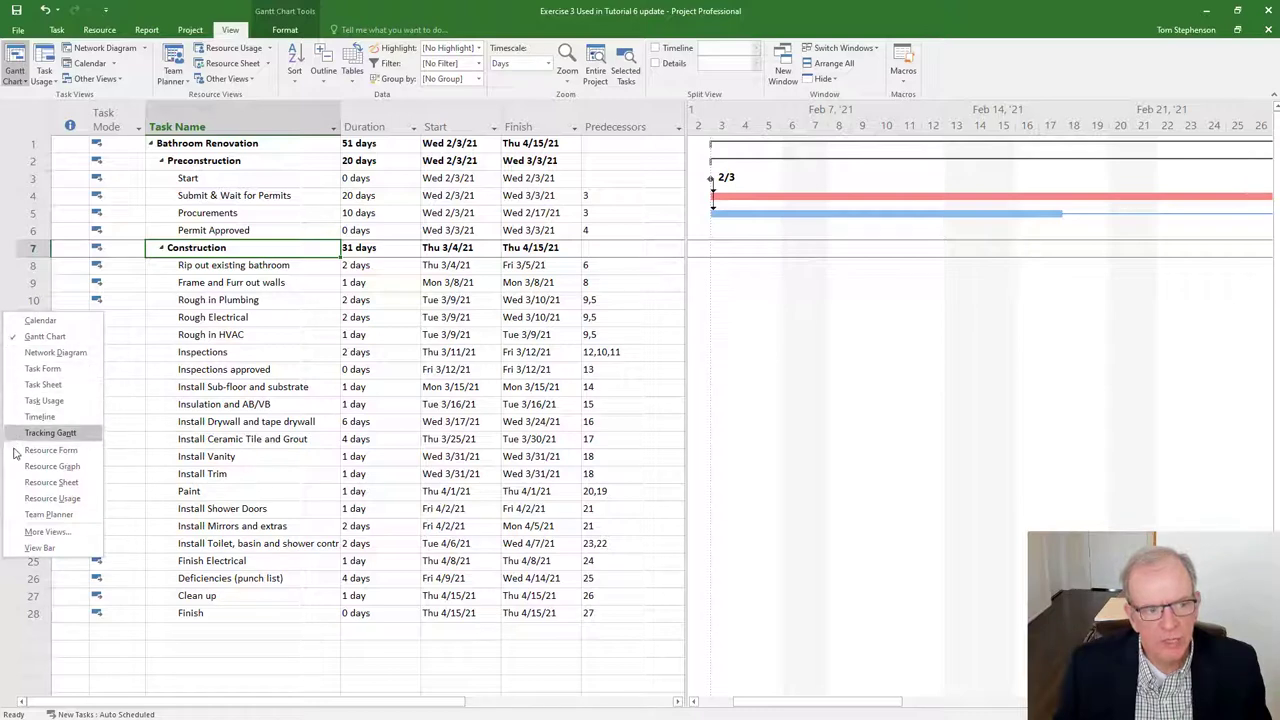
pyautogui.click(50, 482)
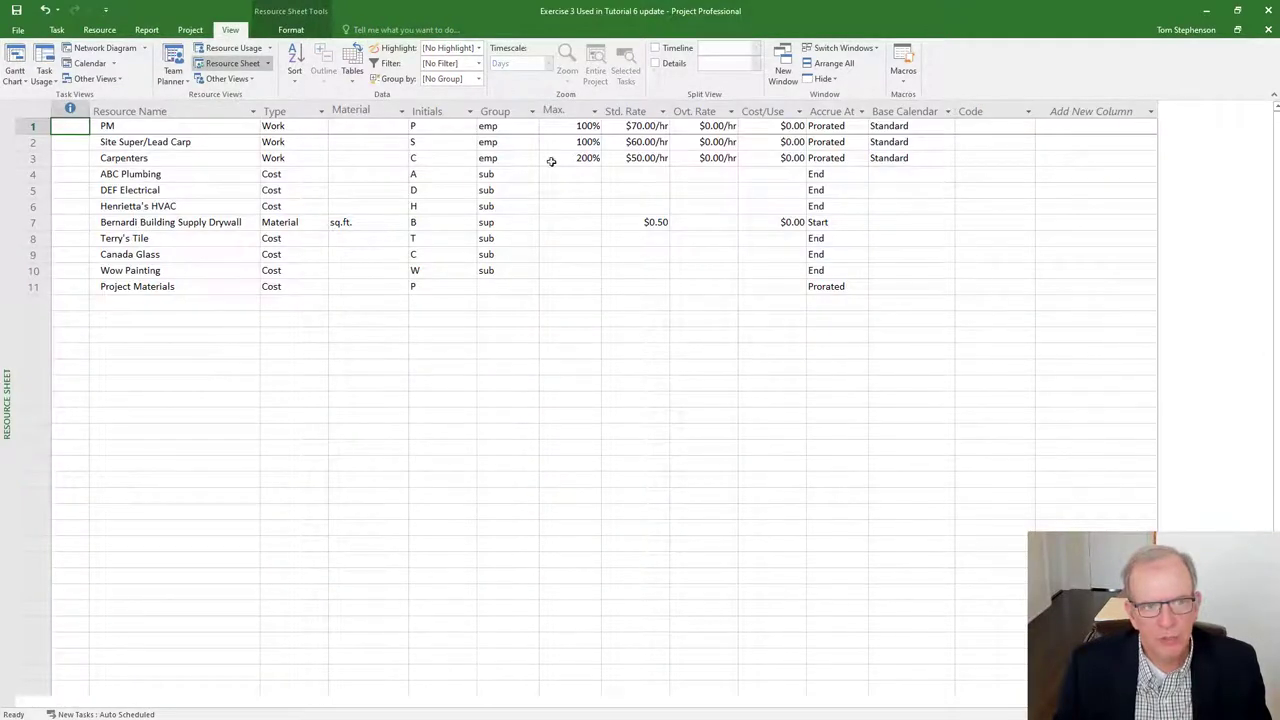
pyautogui.click(652, 124)
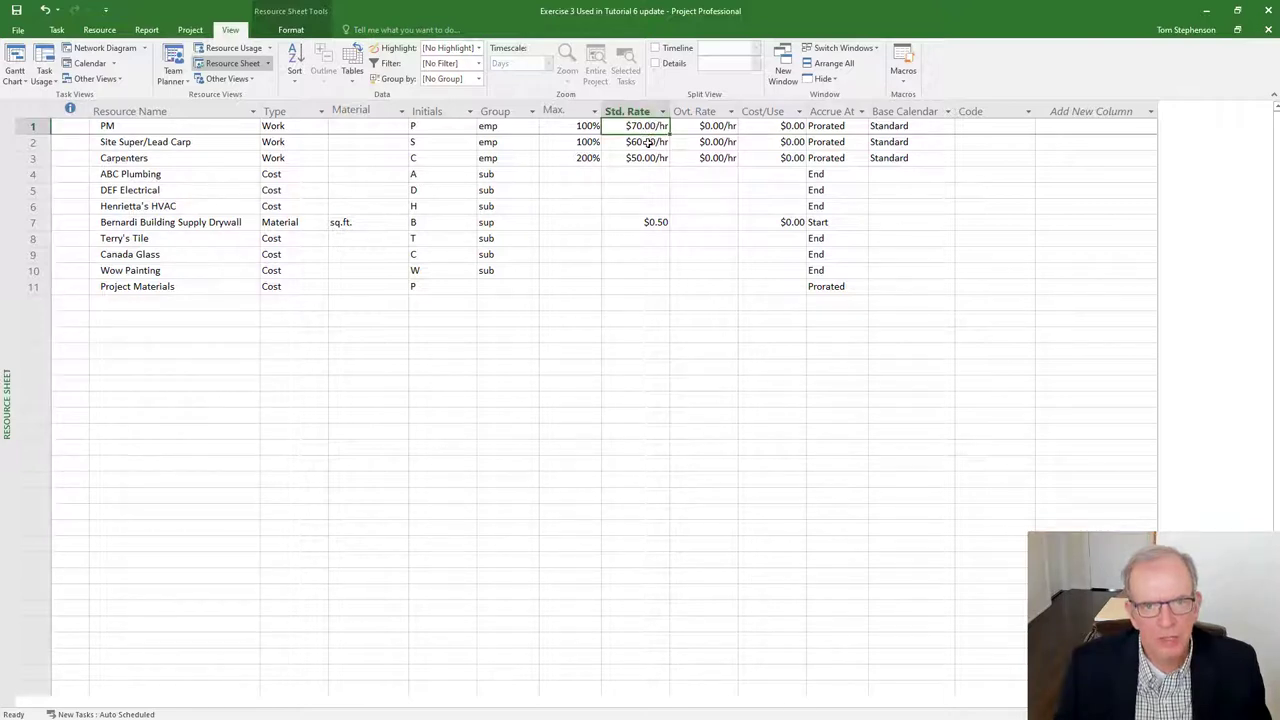
pyautogui.click(647, 145)
pyautogui.click(646, 158)
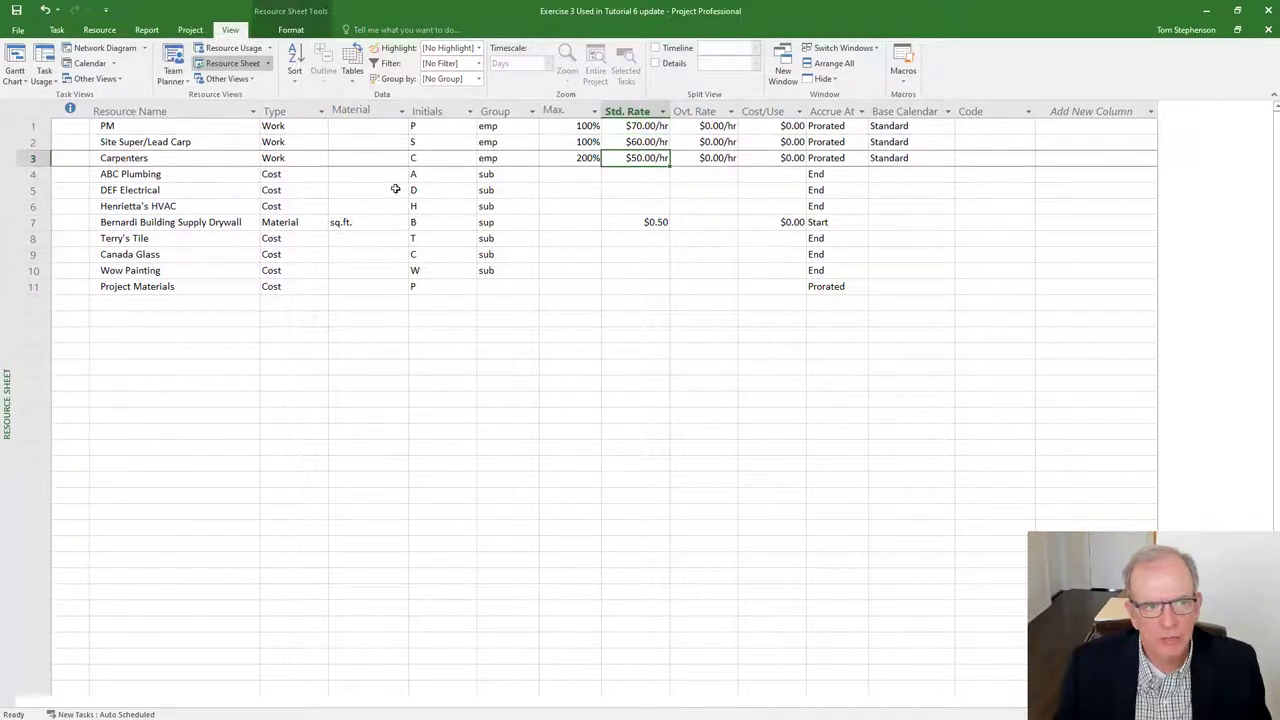
# Step: Review the resource types of ABC Plumbing, DEF Electrical, Henrietta's HVAC and Bernardi Building Supply Drywall
pyautogui.click(294, 176)
pyautogui.click(294, 192)
pyautogui.click(293, 207)
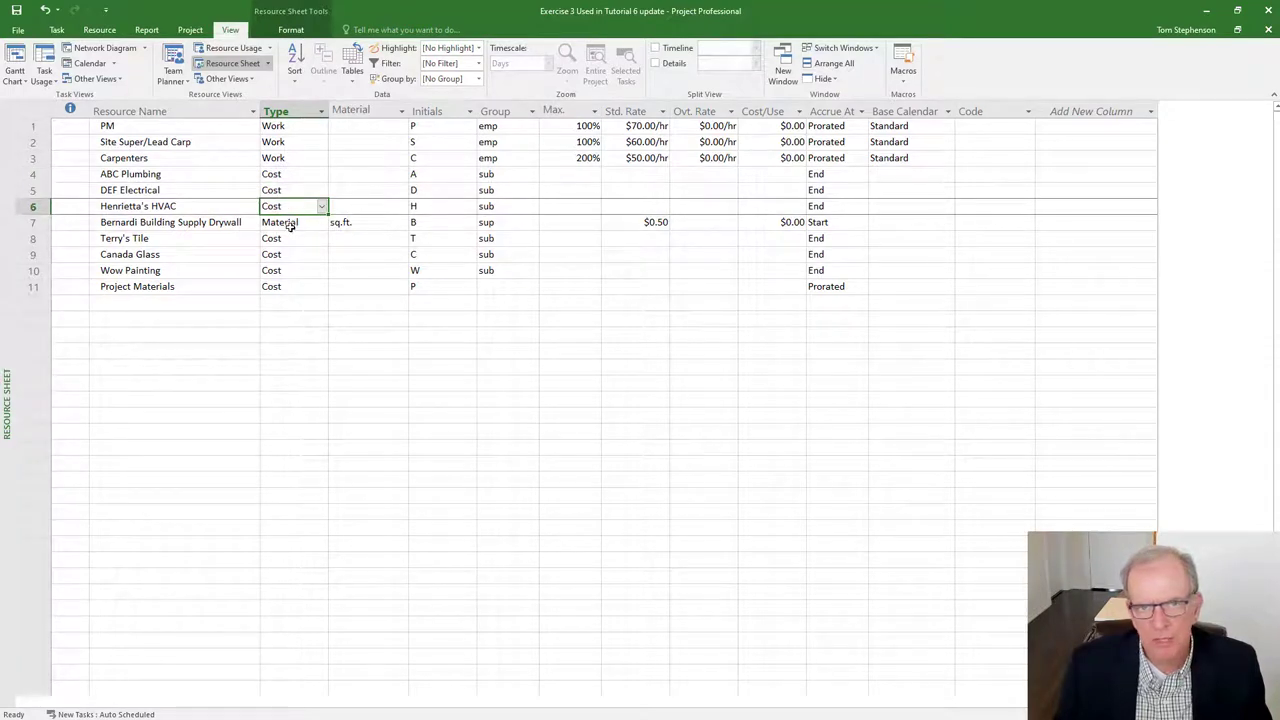
pyautogui.click(288, 224)
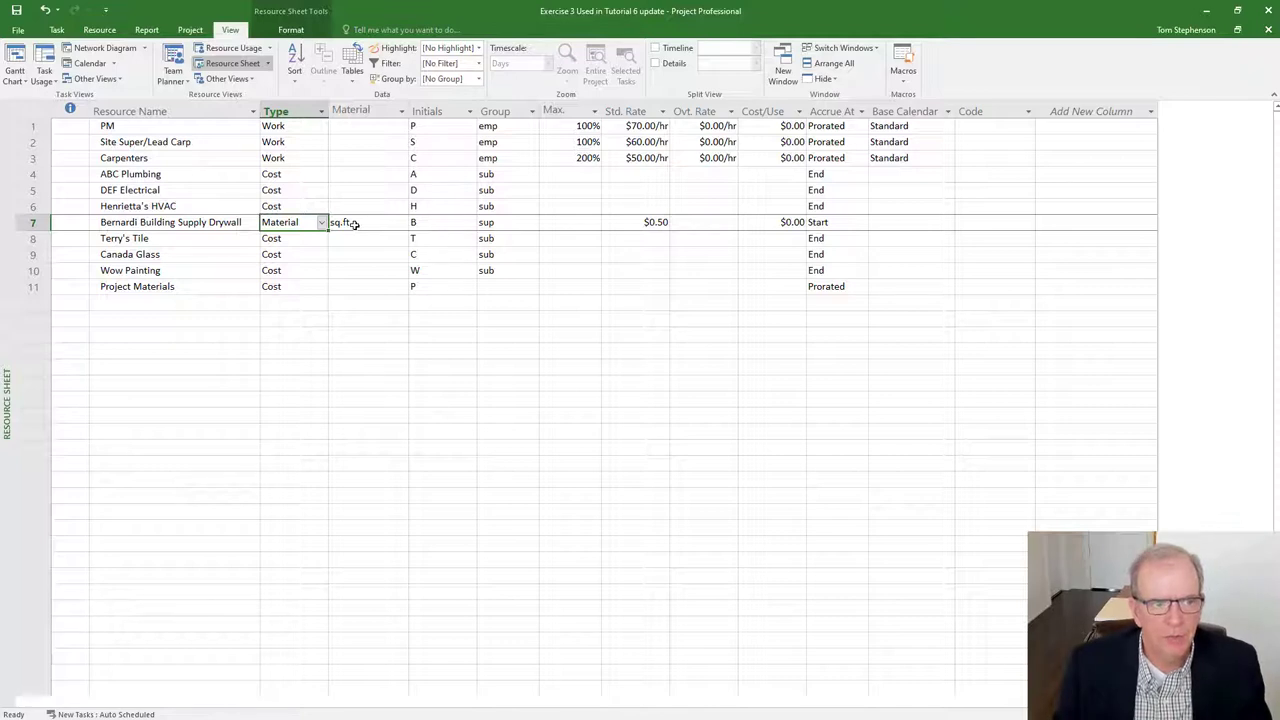
# Step: Return to the Gantt Chart view and show the Cost table to review the project's total cost
pyautogui.rightClick(4, 249)
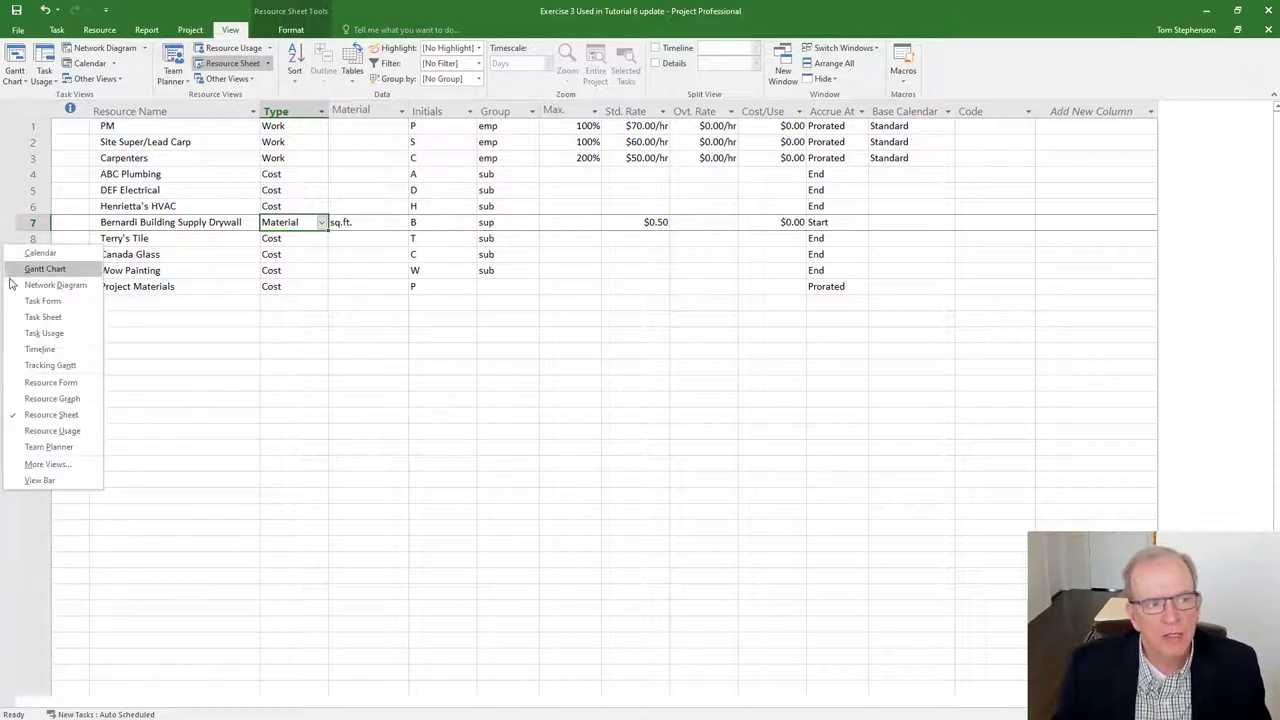
pyautogui.click(44, 269)
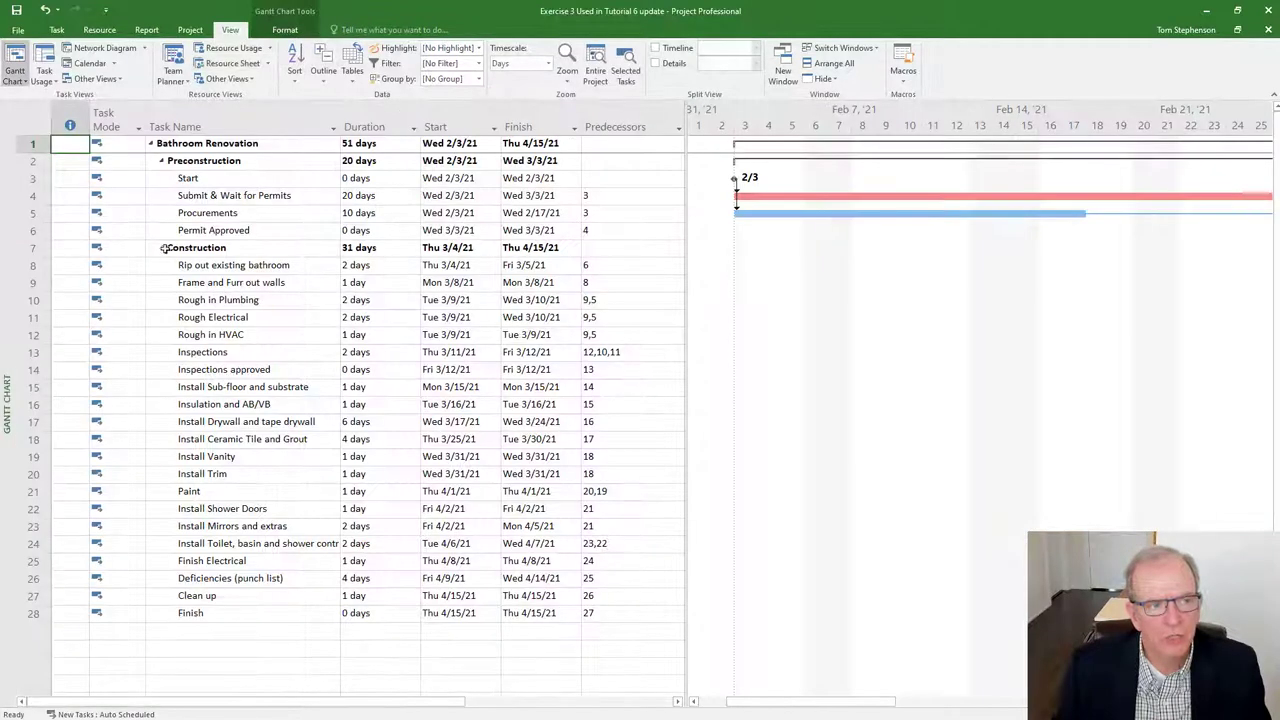
pyautogui.click(42, 116)
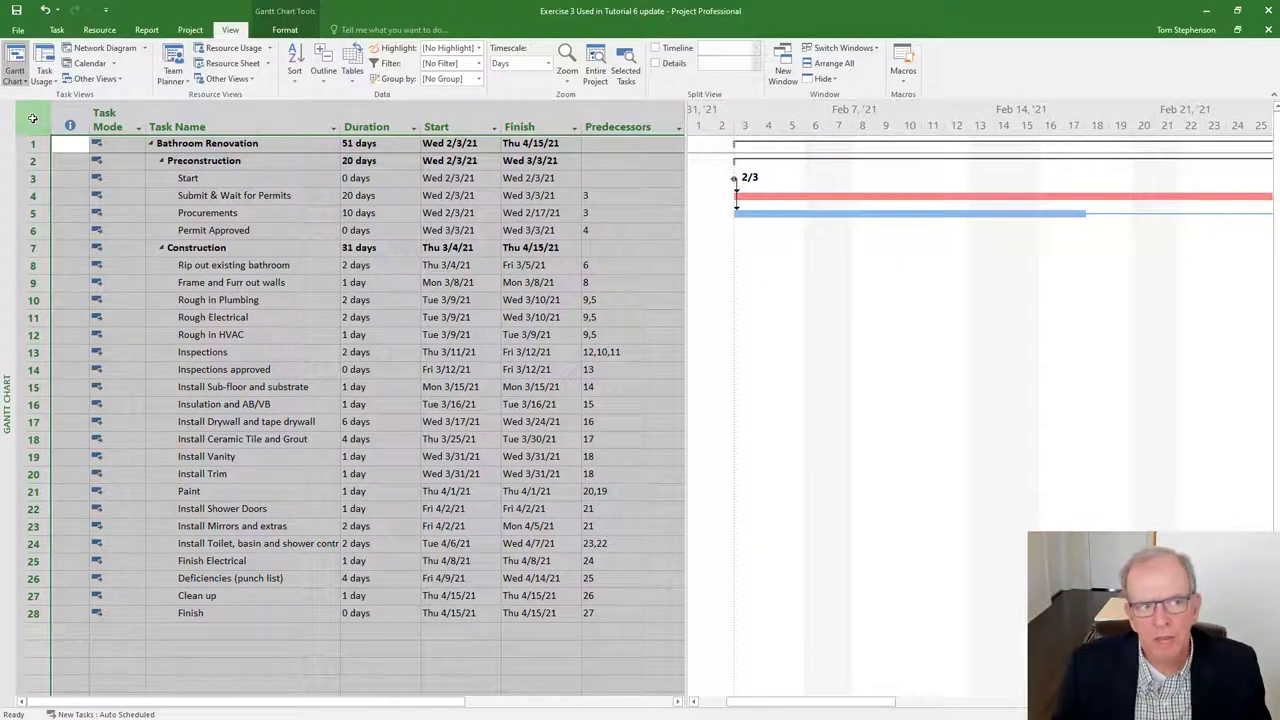
pyautogui.rightClick(32, 118)
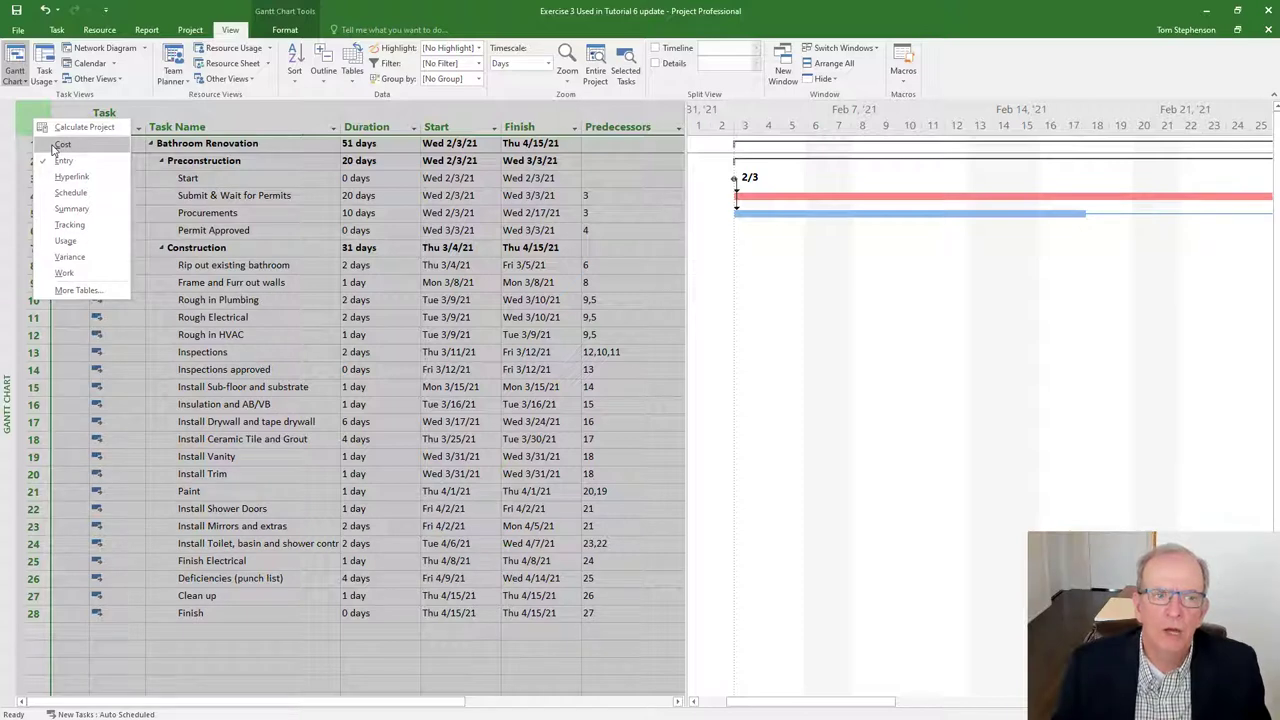
pyautogui.click(60, 145)
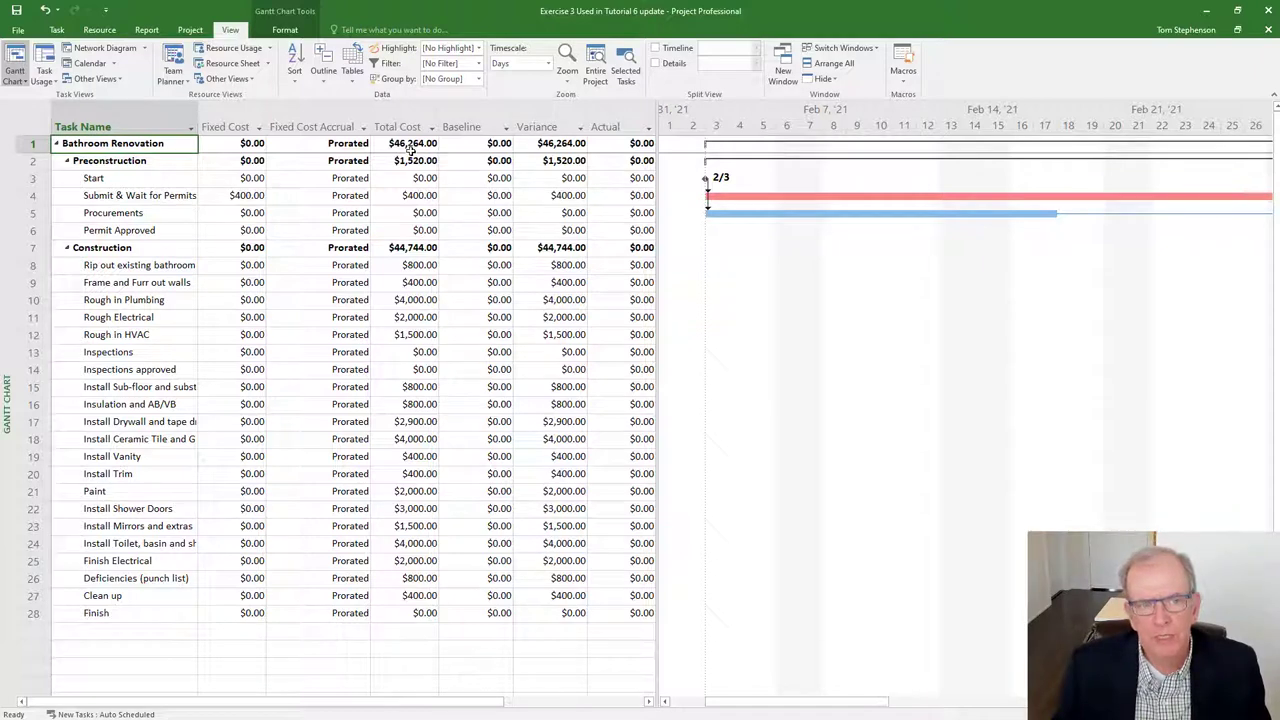
# Step: Switch the Gantt Chart's task table back to the Entry table
pyautogui.click(33, 123)
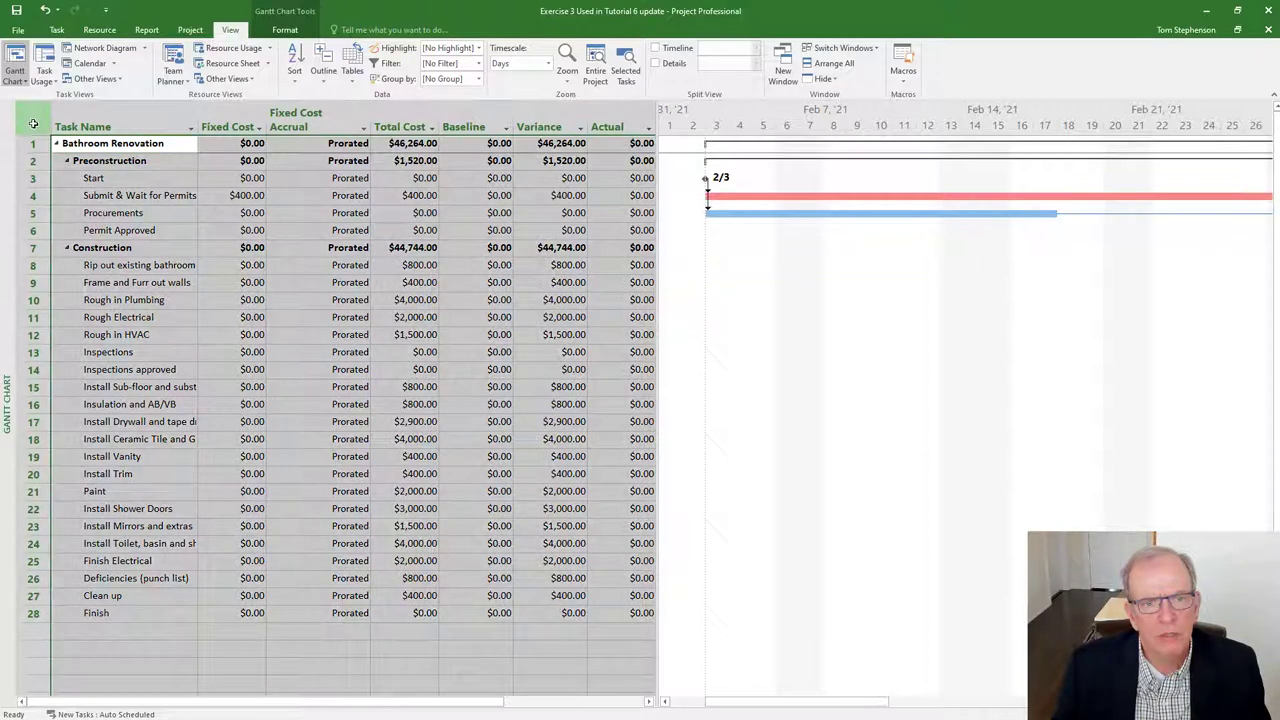
pyautogui.rightClick(33, 123)
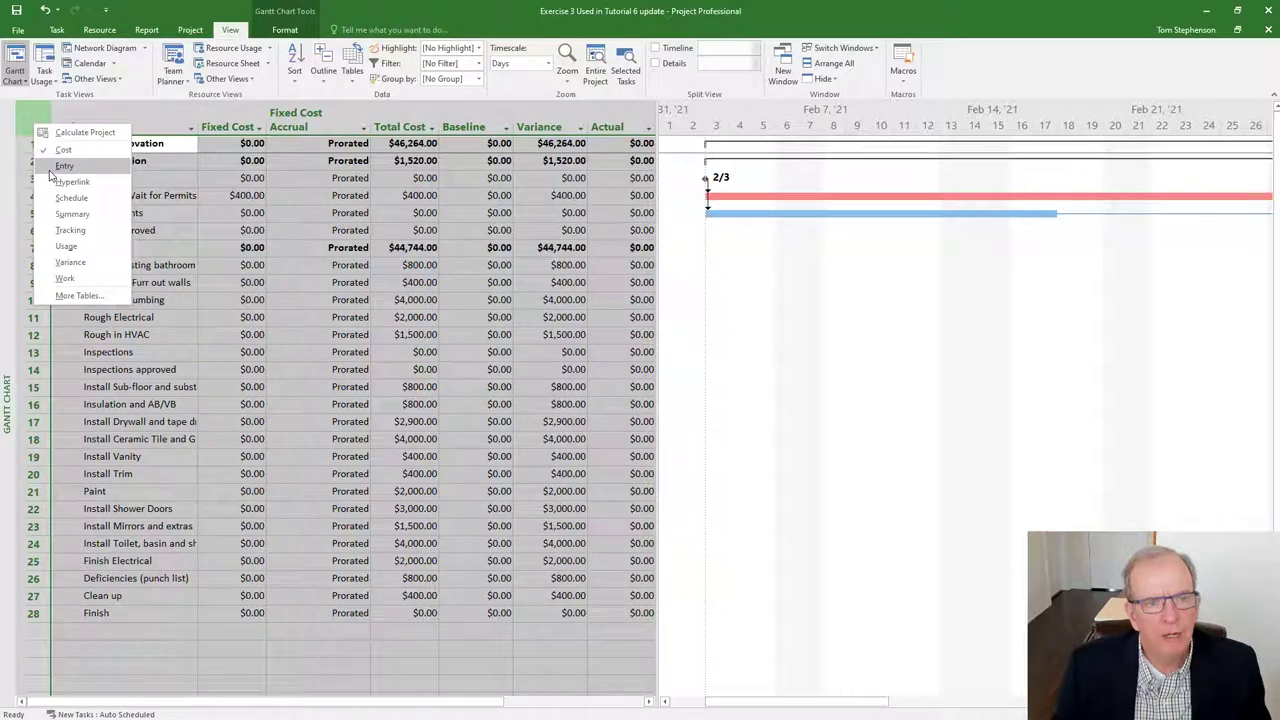
pyautogui.click(60, 166)
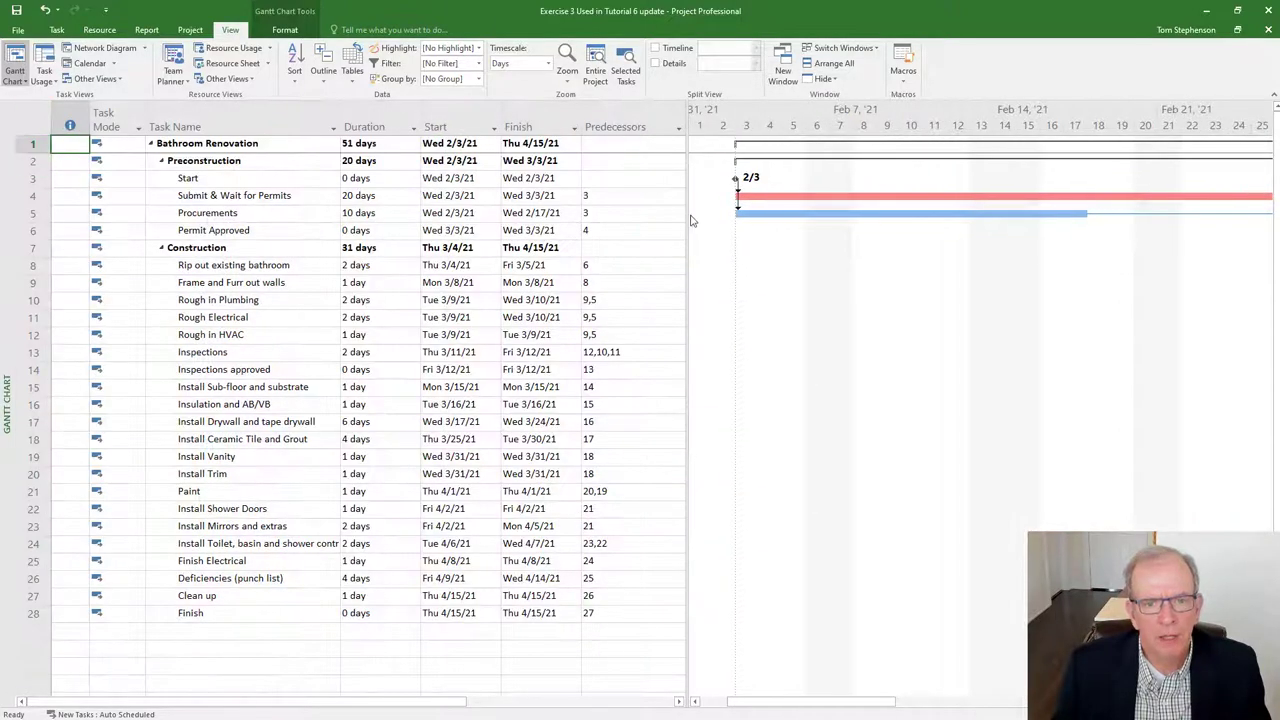
# Step: Widen the task table to review the Resource Names assigned from Preconstruction to Insulation and AB/VB, and narrow it back to the Predecessors column
pyautogui.moveTo(686, 221); pyautogui.dragTo(866, 216)
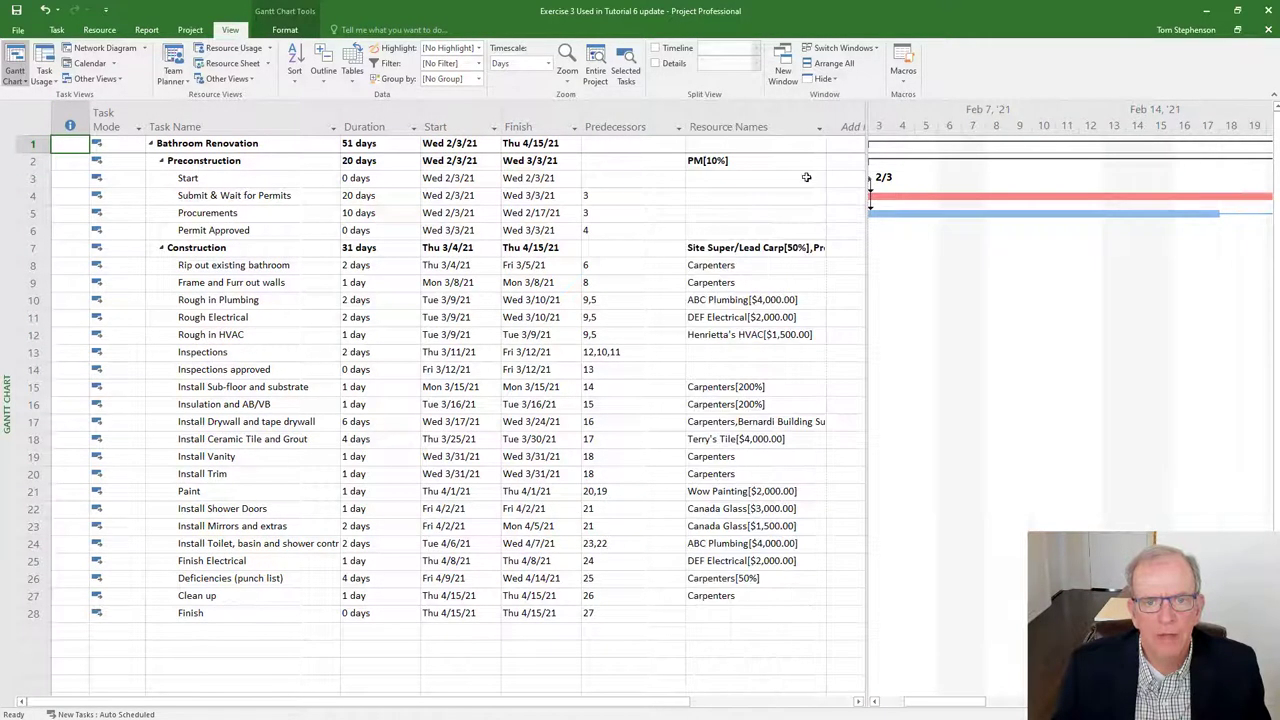
pyautogui.click(746, 163)
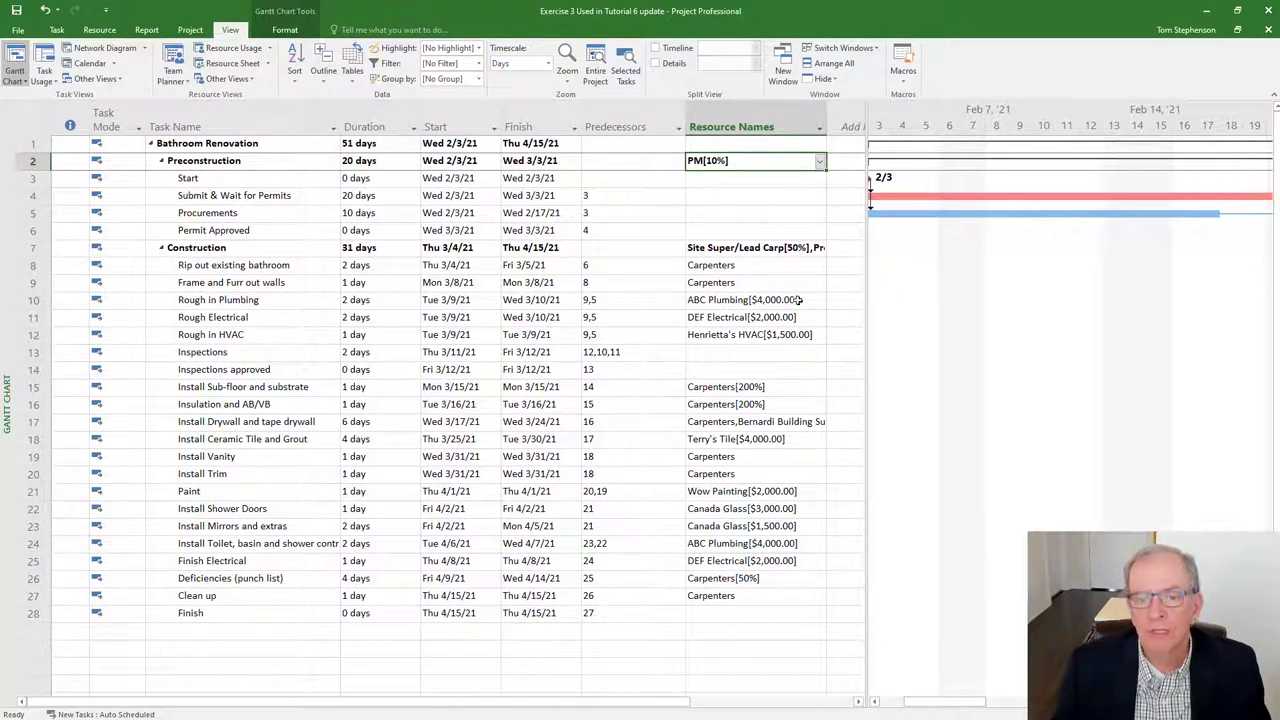
pyautogui.click(742, 272)
pyautogui.click(735, 283)
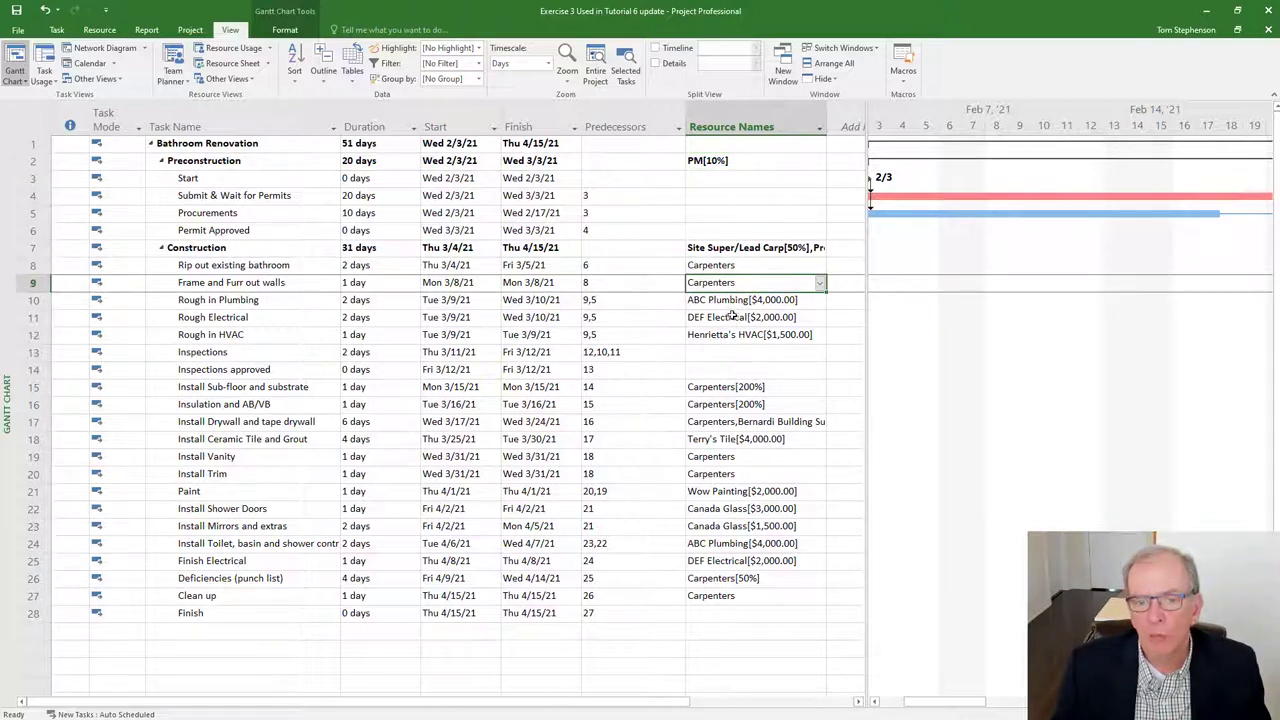
pyautogui.click(721, 301)
pyautogui.click(721, 316)
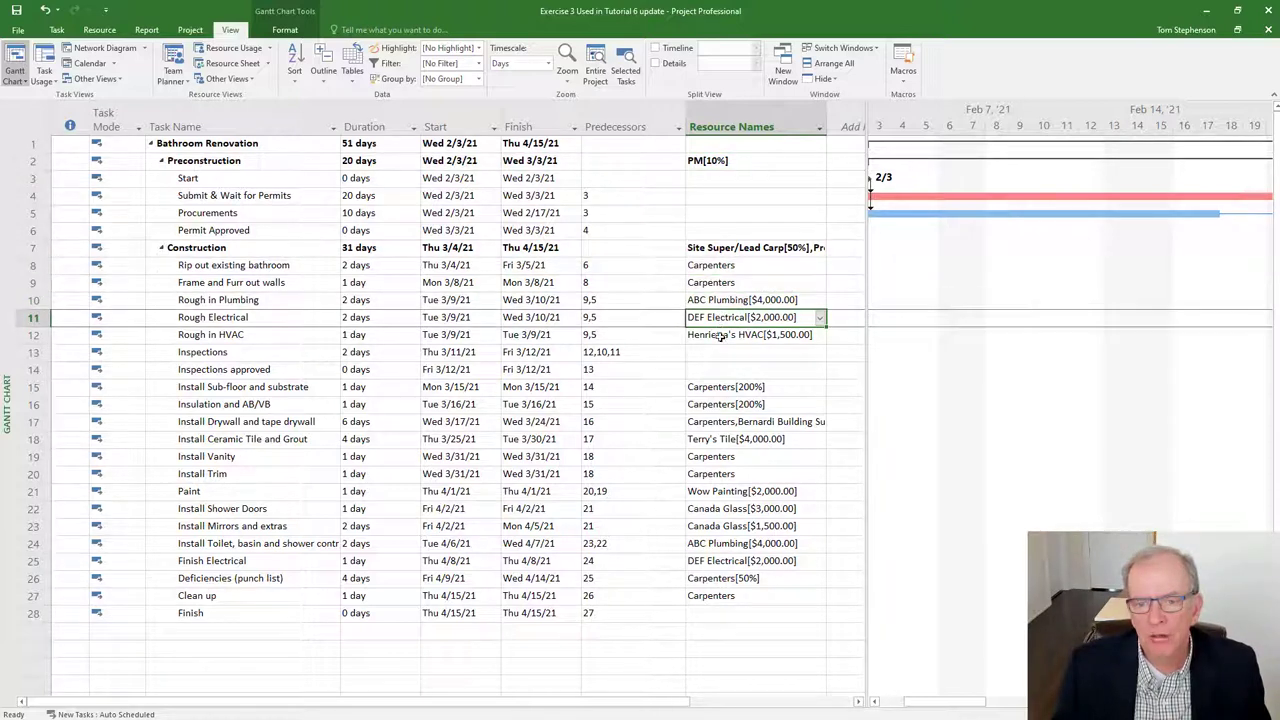
pyautogui.click(720, 336)
pyautogui.click(707, 388)
pyautogui.click(708, 405)
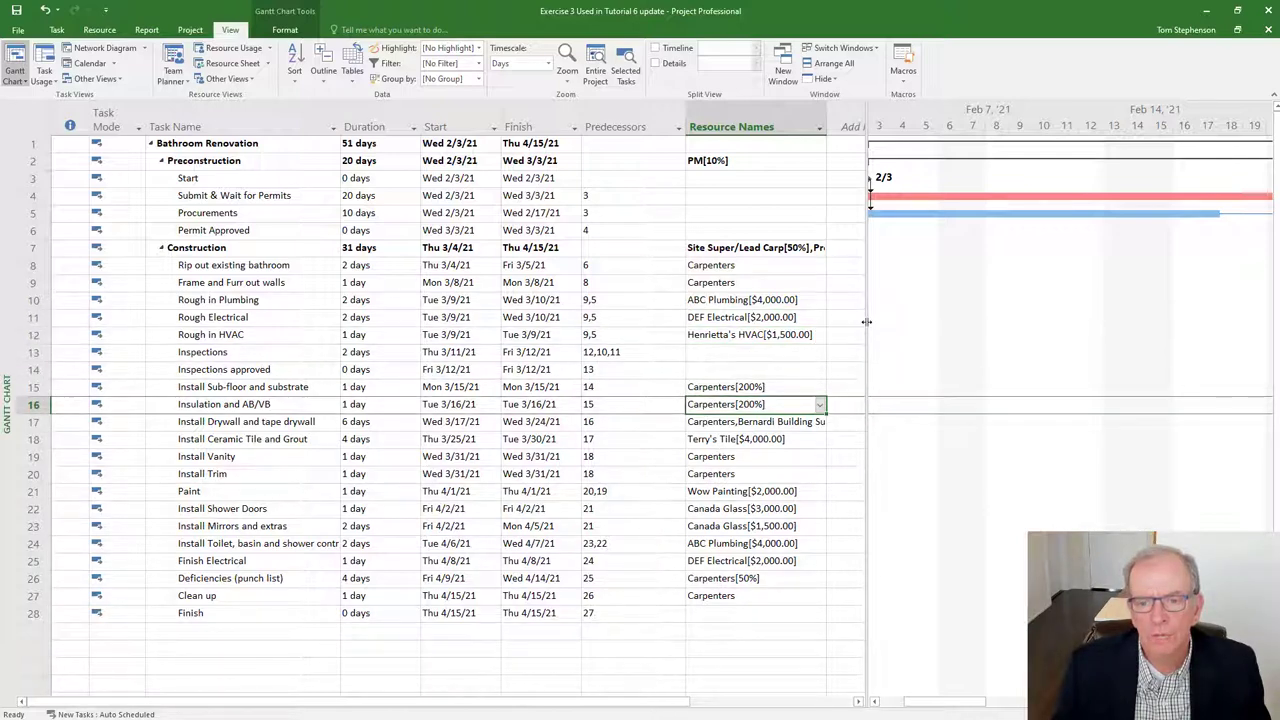
pyautogui.moveTo(866, 331); pyautogui.dragTo(680, 349)
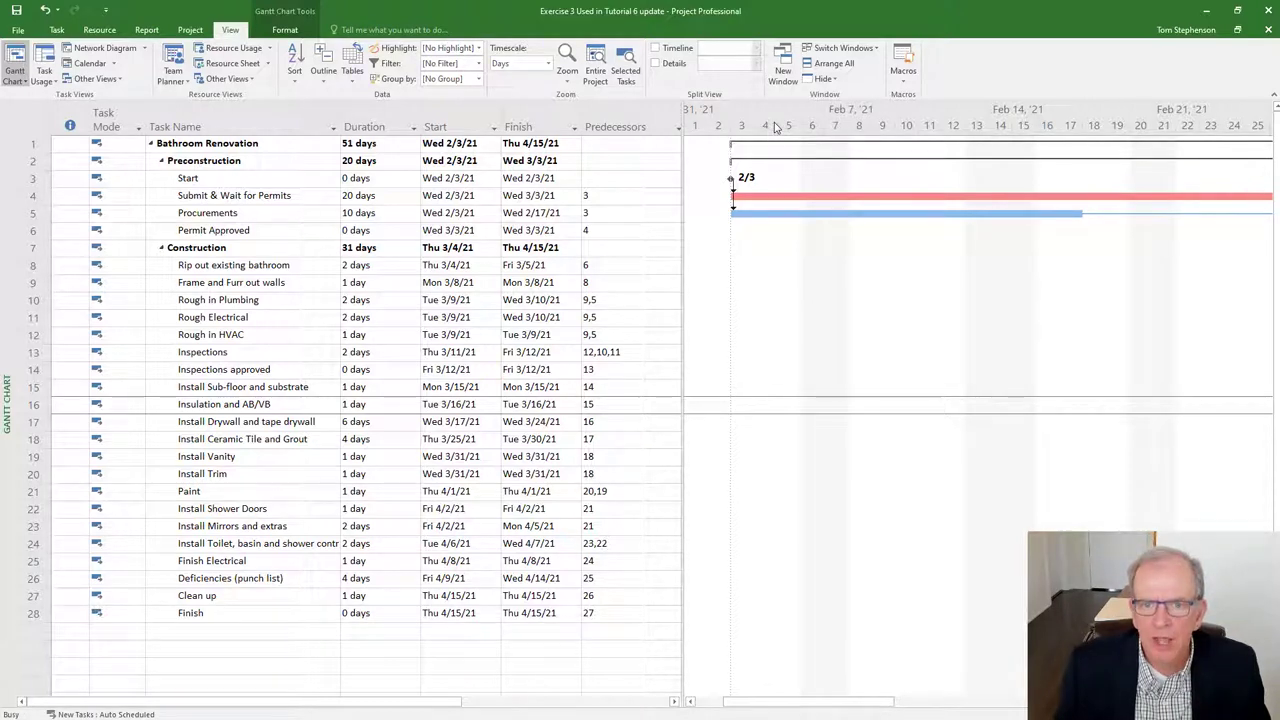
# Step: Set the Gantt Chart's timescale size to 60% and apply it, keeping the two-tier display
pyautogui.doubleClick(775, 126)
pyautogui.moveTo(682, 262); pyautogui.dragTo(549, 141)
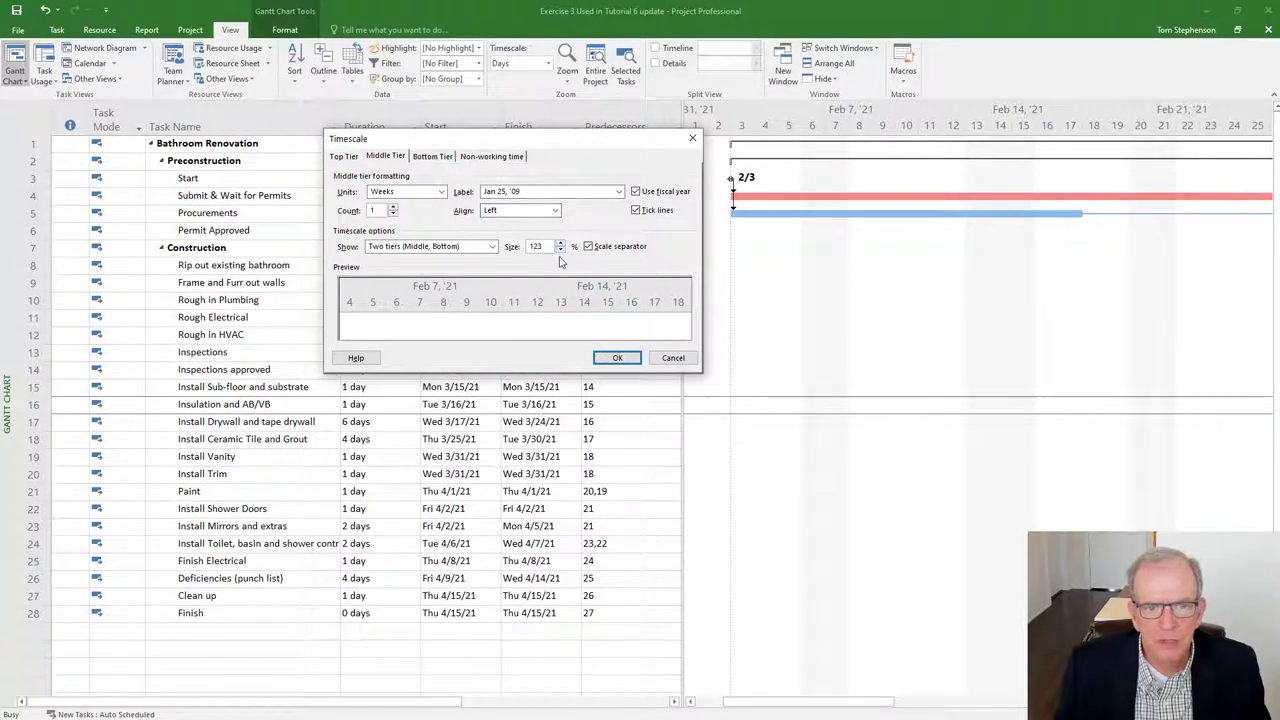
pyautogui.moveTo(560, 251); pyautogui.dragTo(560, 252)
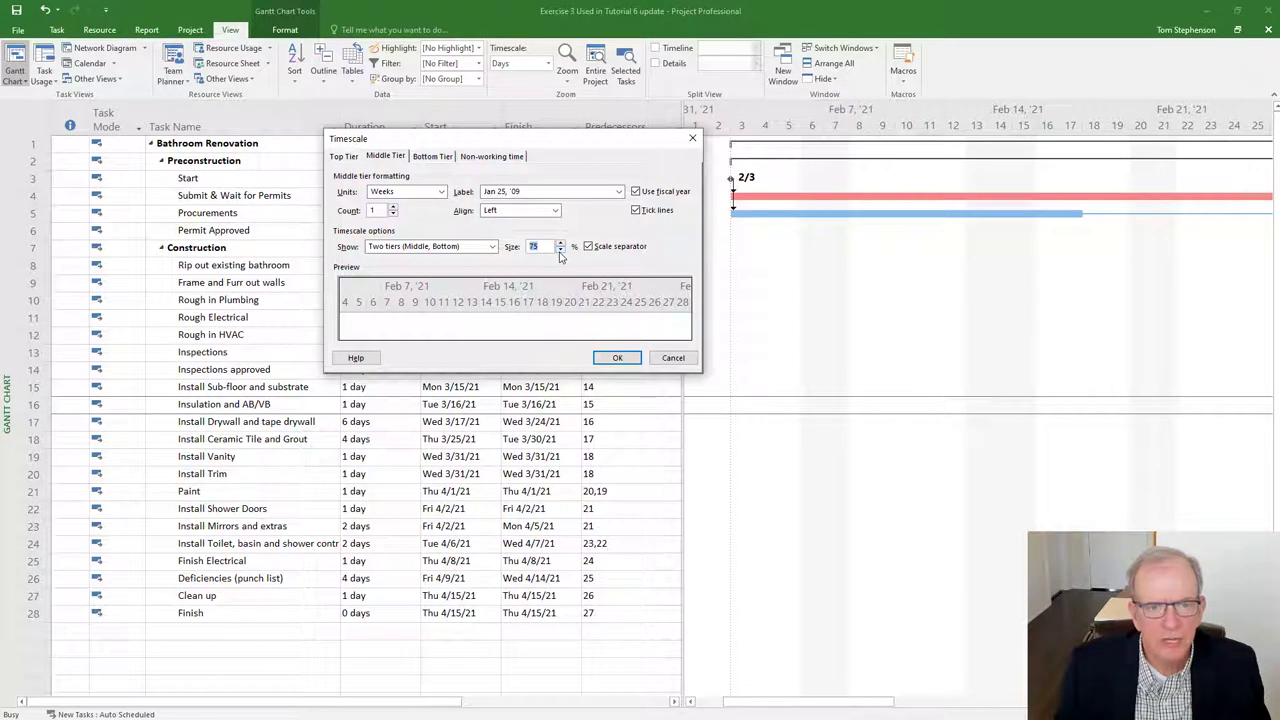
pyautogui.click(560, 251)
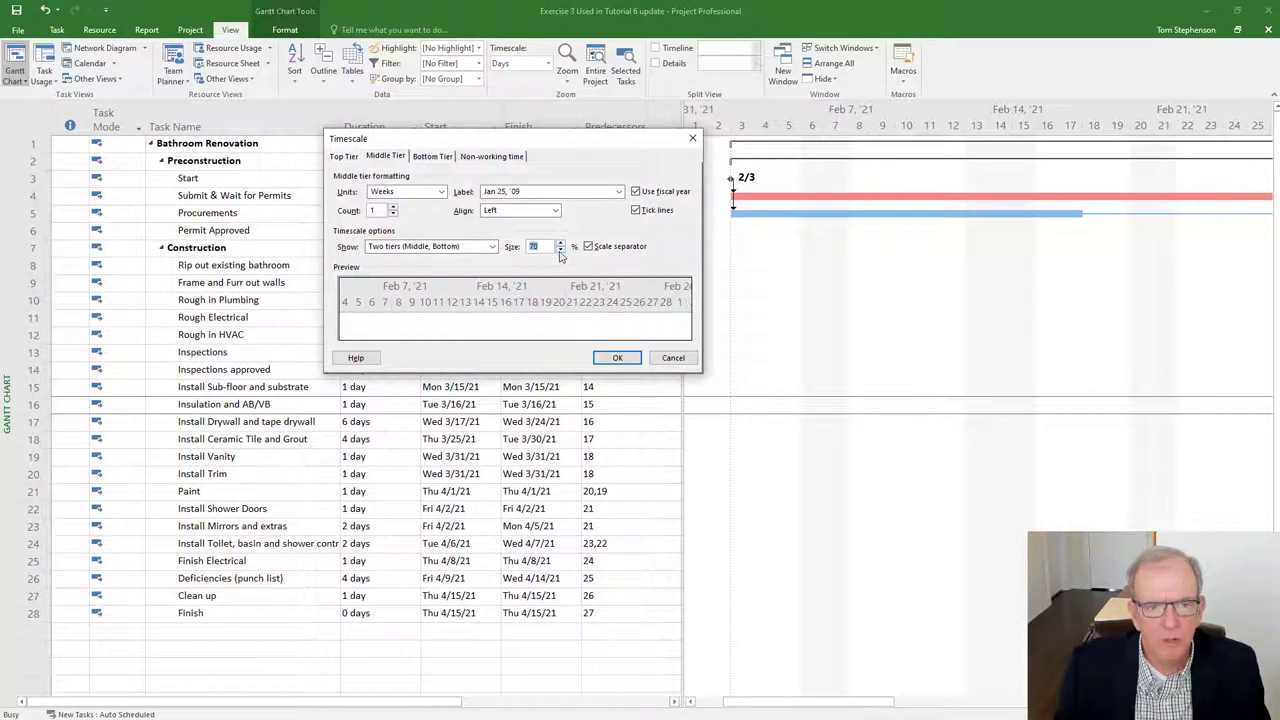
pyautogui.click(560, 251)
pyautogui.click(560, 251)
pyautogui.click(560, 251)
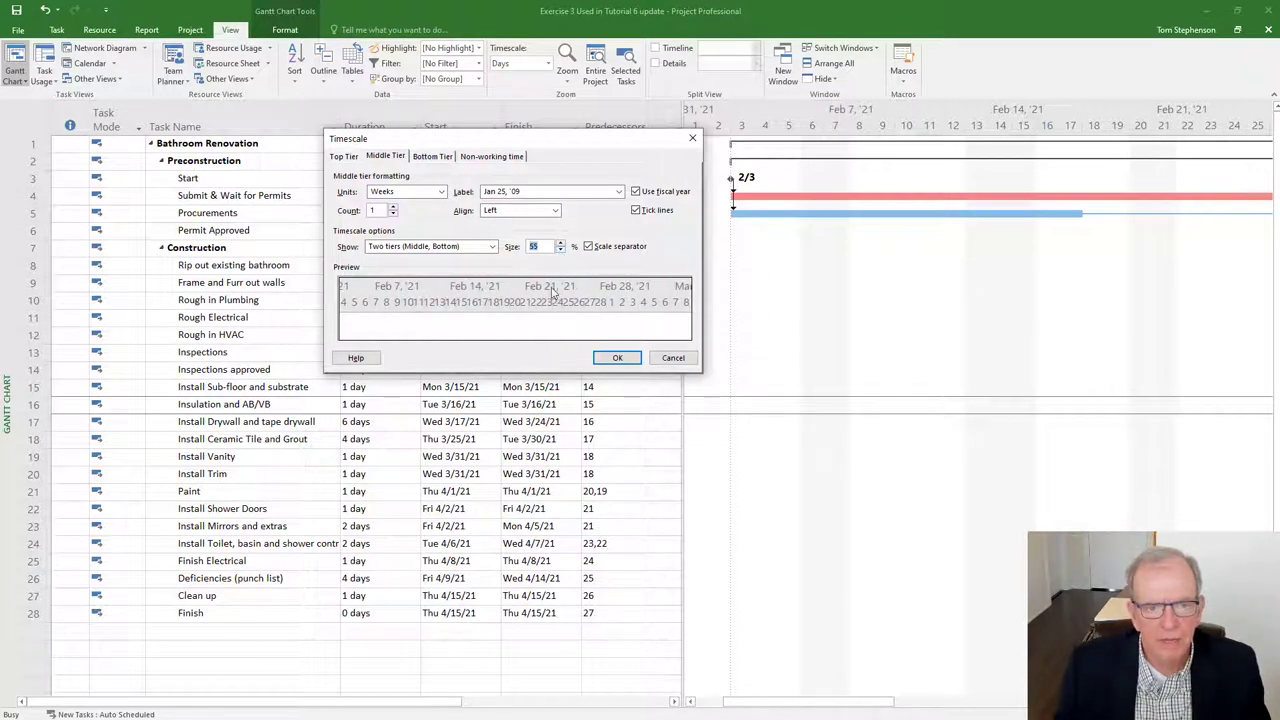
pyautogui.click(561, 243)
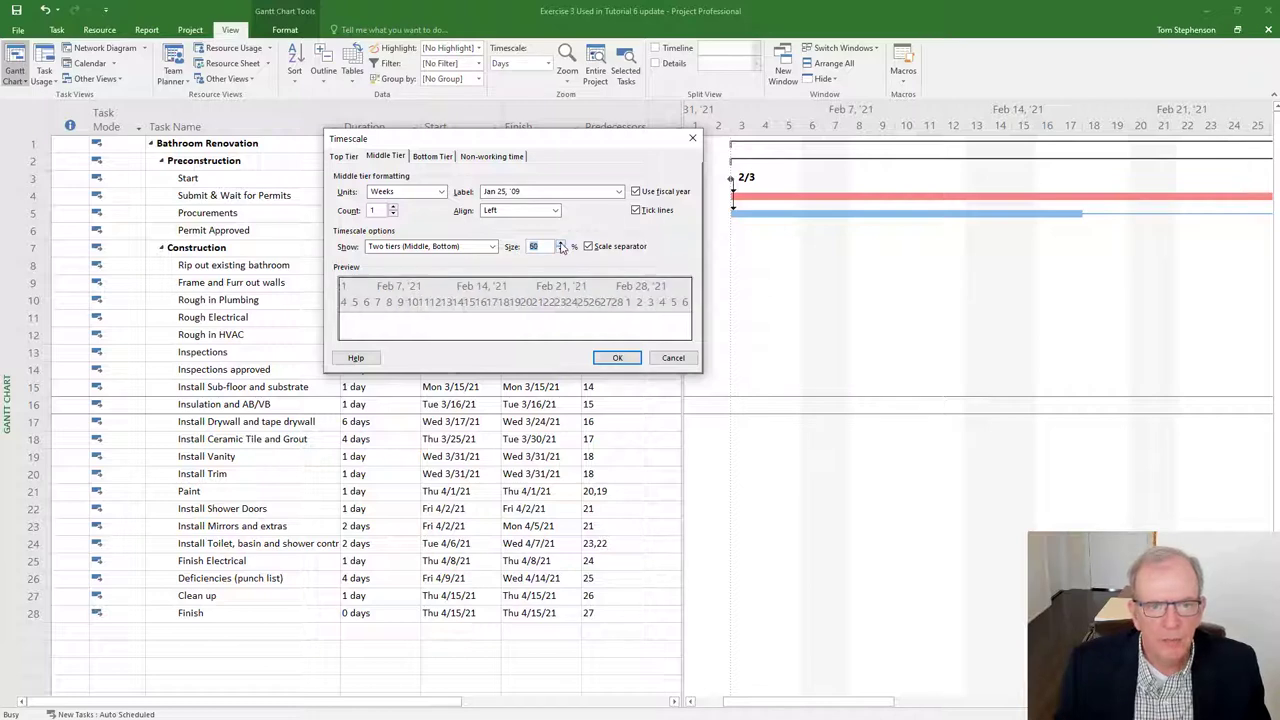
pyautogui.click(615, 358)
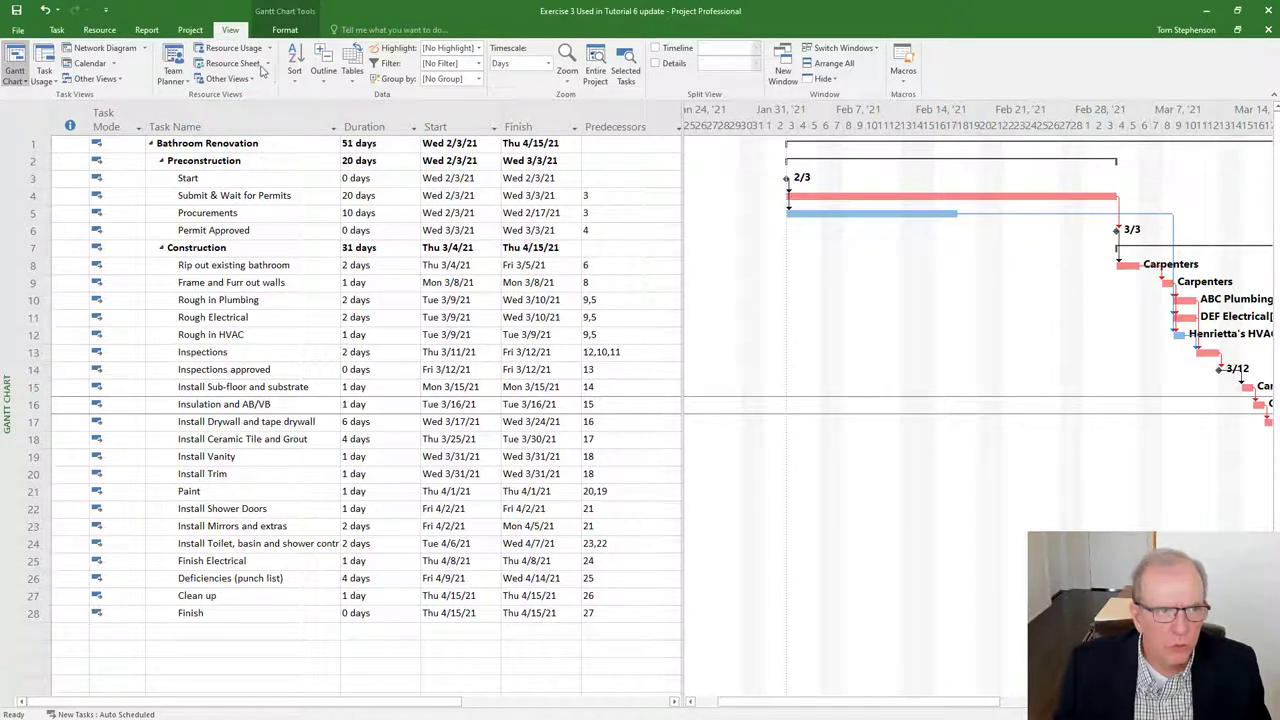
pyautogui.click(195, 30)
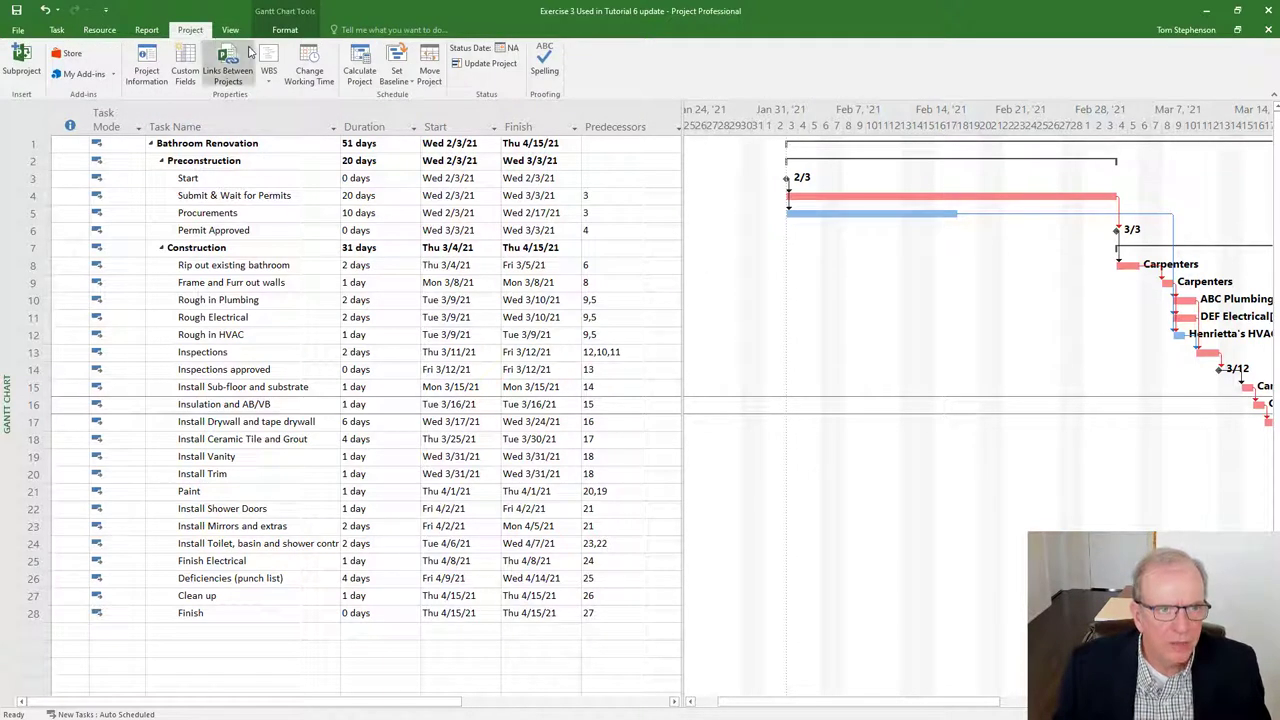
pyautogui.click(396, 81)
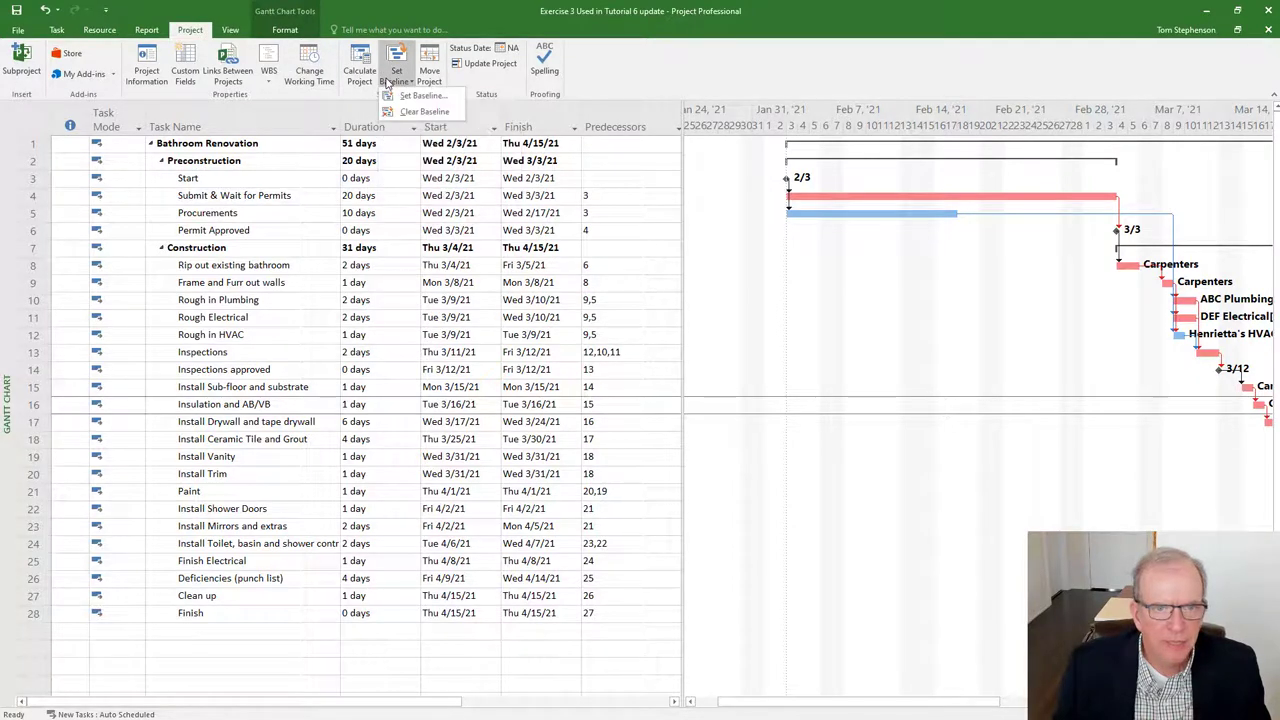
pyautogui.click(400, 97)
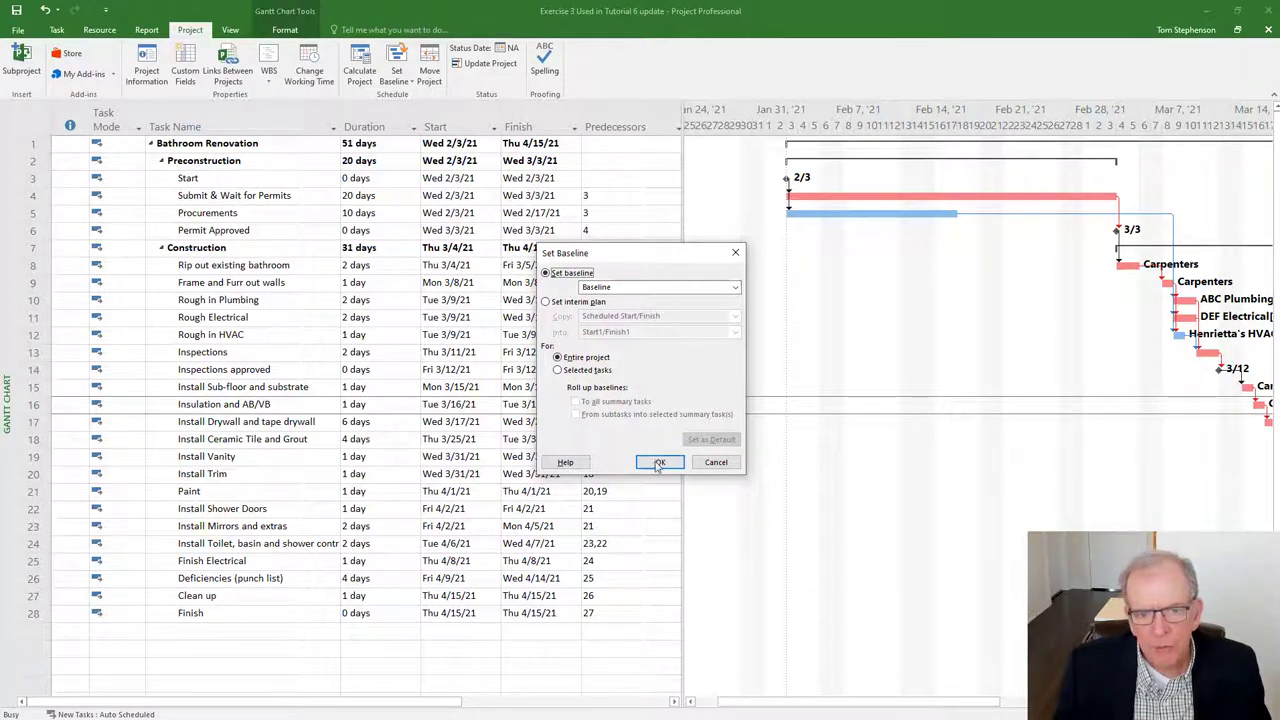
pyautogui.click(735, 256)
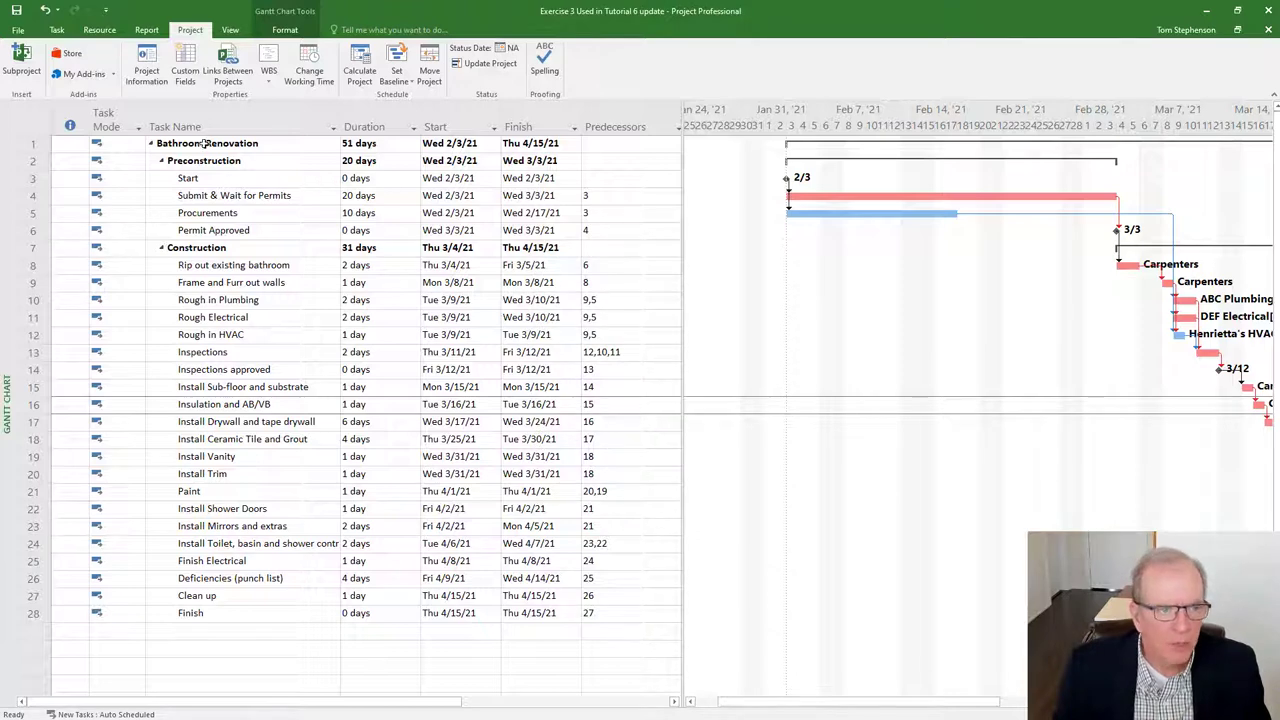
# Step: Show the Variance table to examine the baseline start, baseline finish and variance columns
pyautogui.click(31, 120)
pyautogui.rightClick(31, 120)
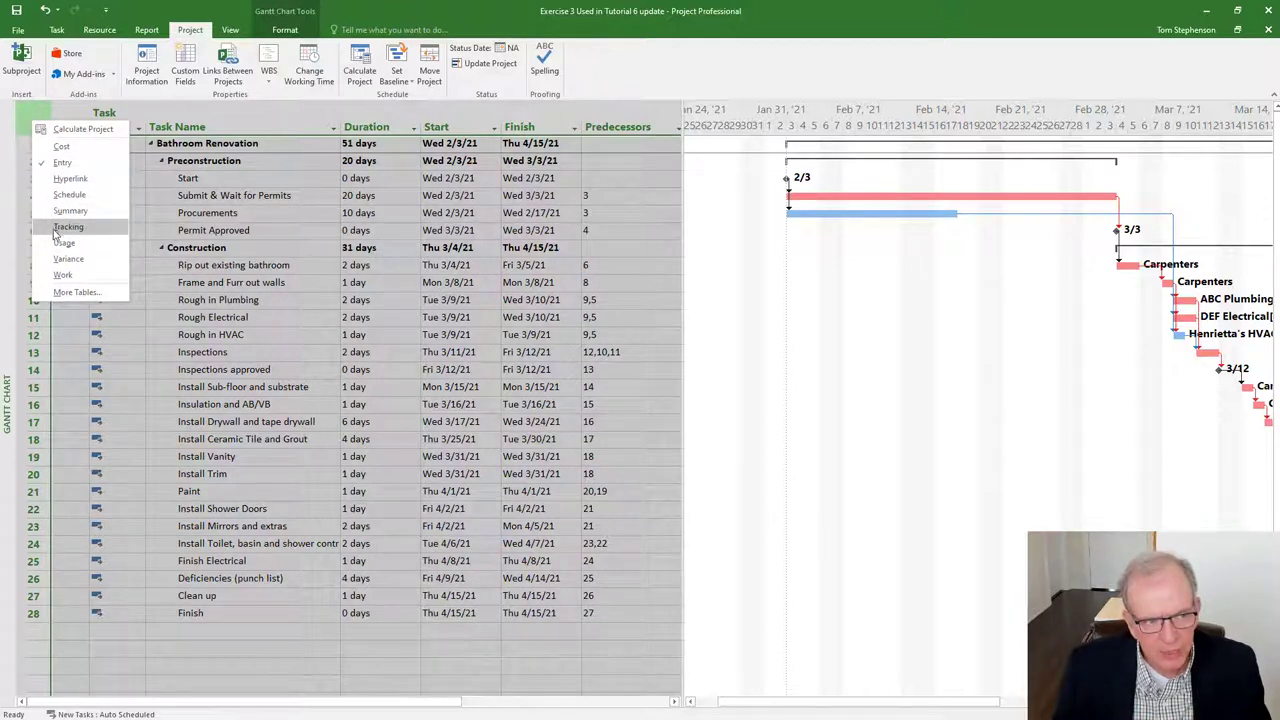
pyautogui.click(68, 259)
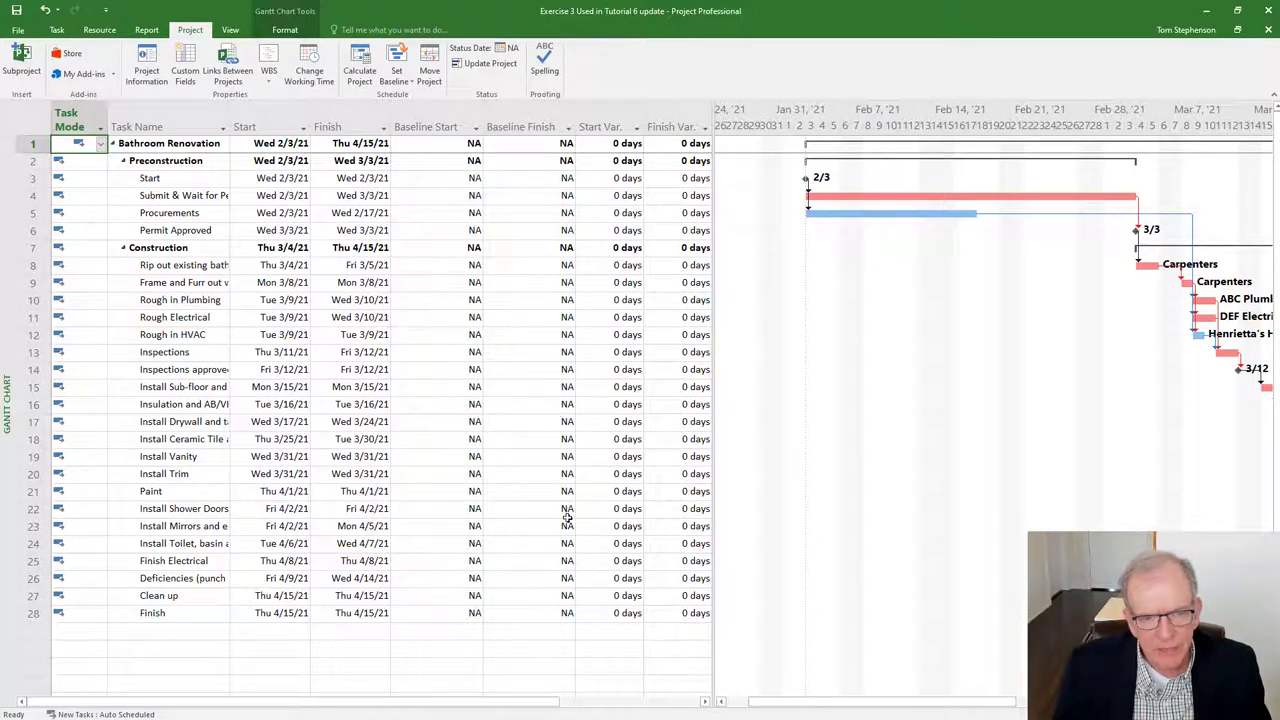
# Step: Set the Baseline for the entire Bathroom Renovation project
pyautogui.click(391, 84)
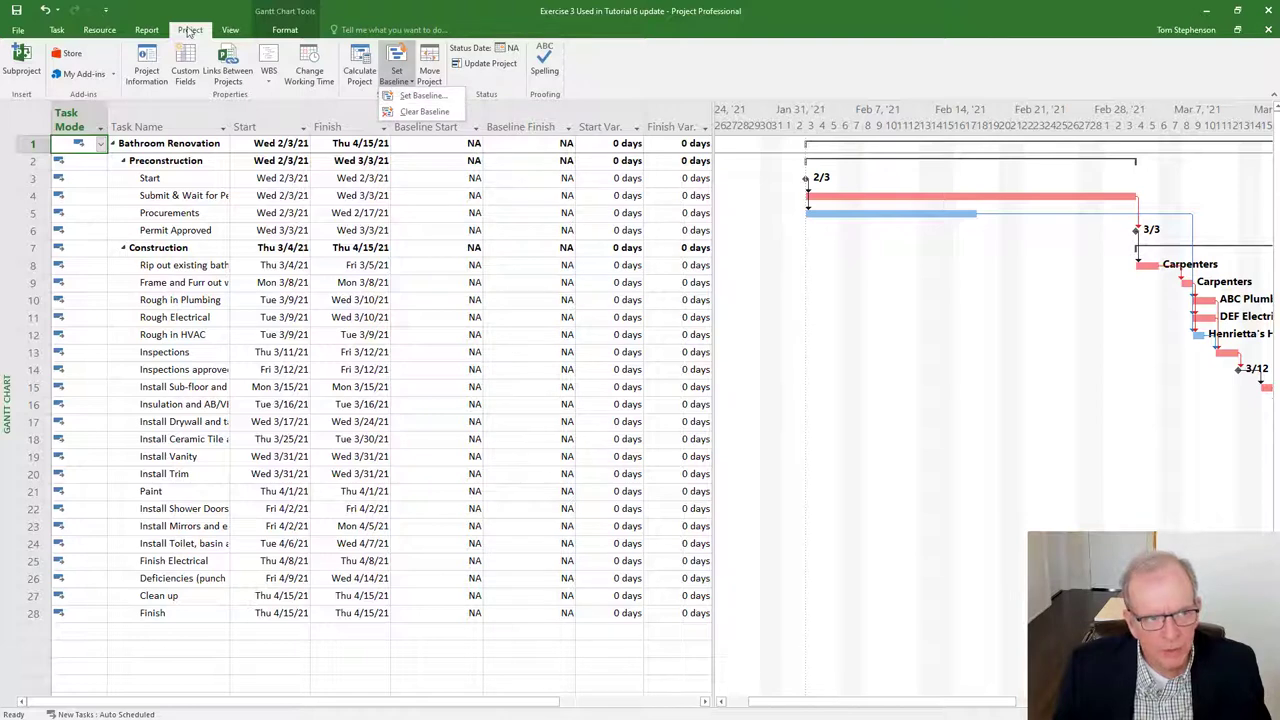
pyautogui.click(397, 97)
pyautogui.moveTo(588, 250); pyautogui.dragTo(195, 133)
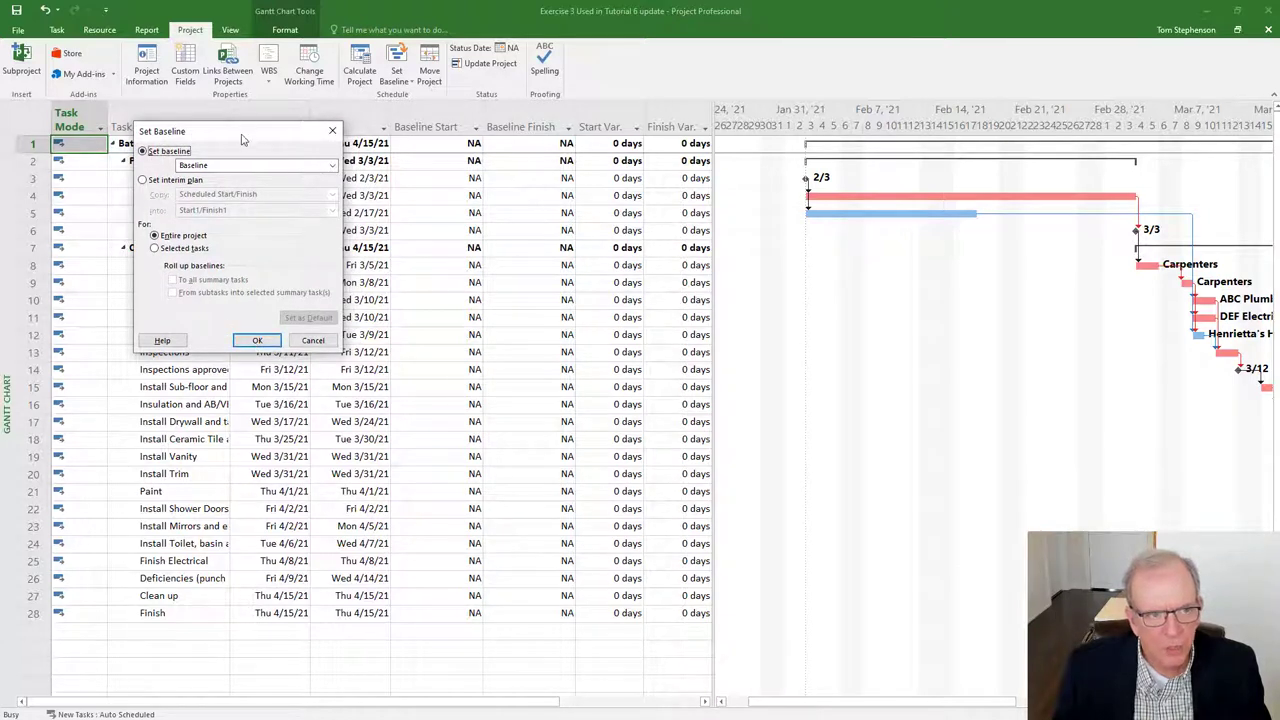
pyautogui.moveTo(241, 140); pyautogui.dragTo(143, 231)
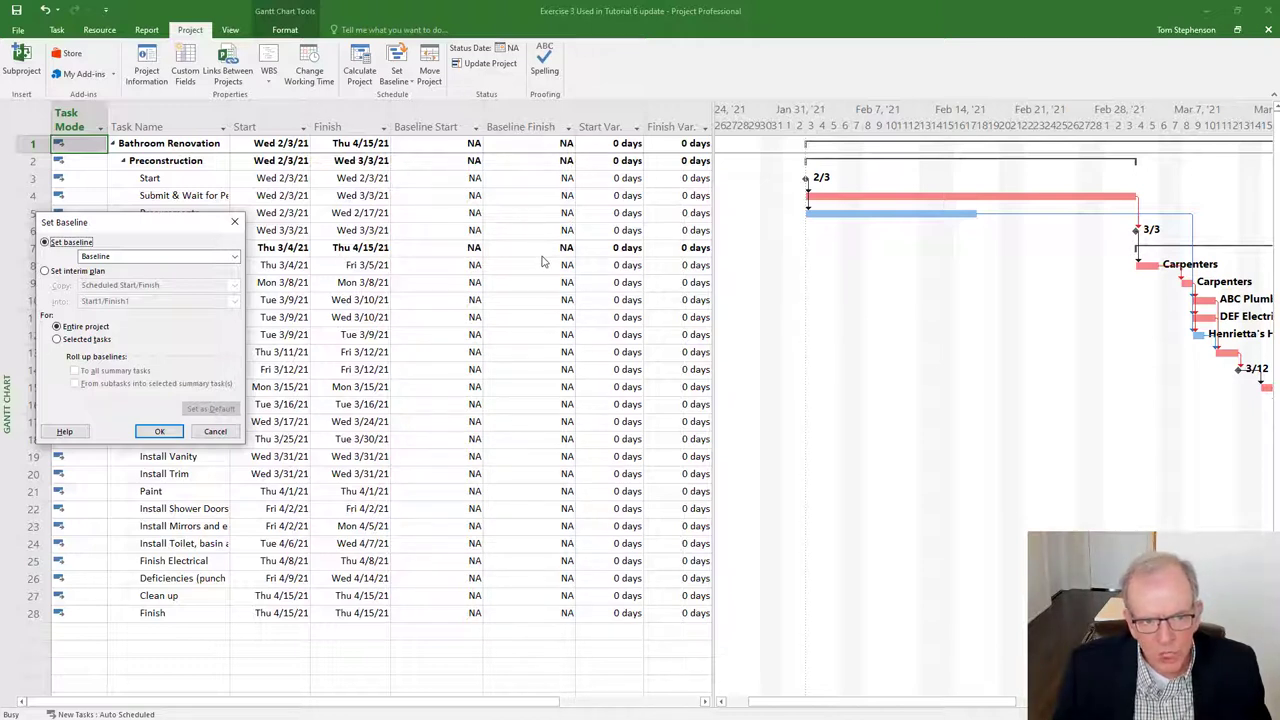
pyautogui.click(157, 432)
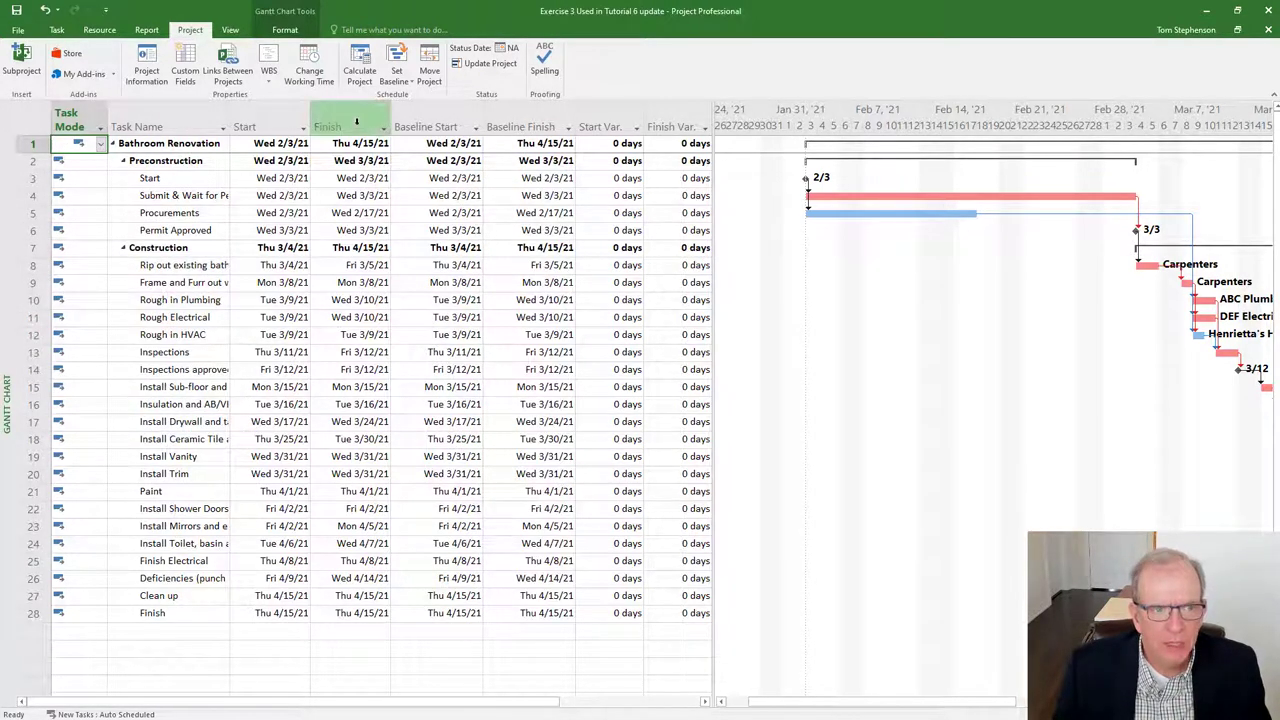
# Step: Compare the Start column with Baseline Start and the Finish column with Baseline Finish
pyautogui.click(255, 126)
pyautogui.click(424, 128)
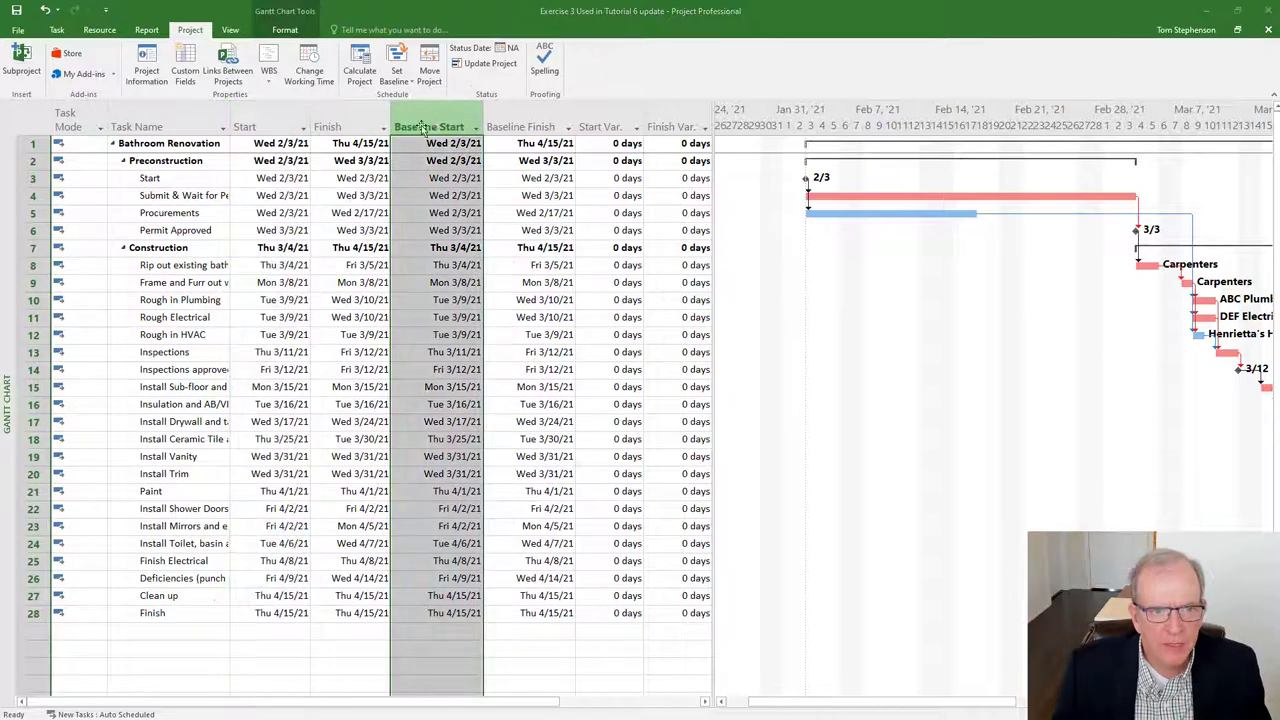
pyautogui.click(330, 127)
pyautogui.click(522, 127)
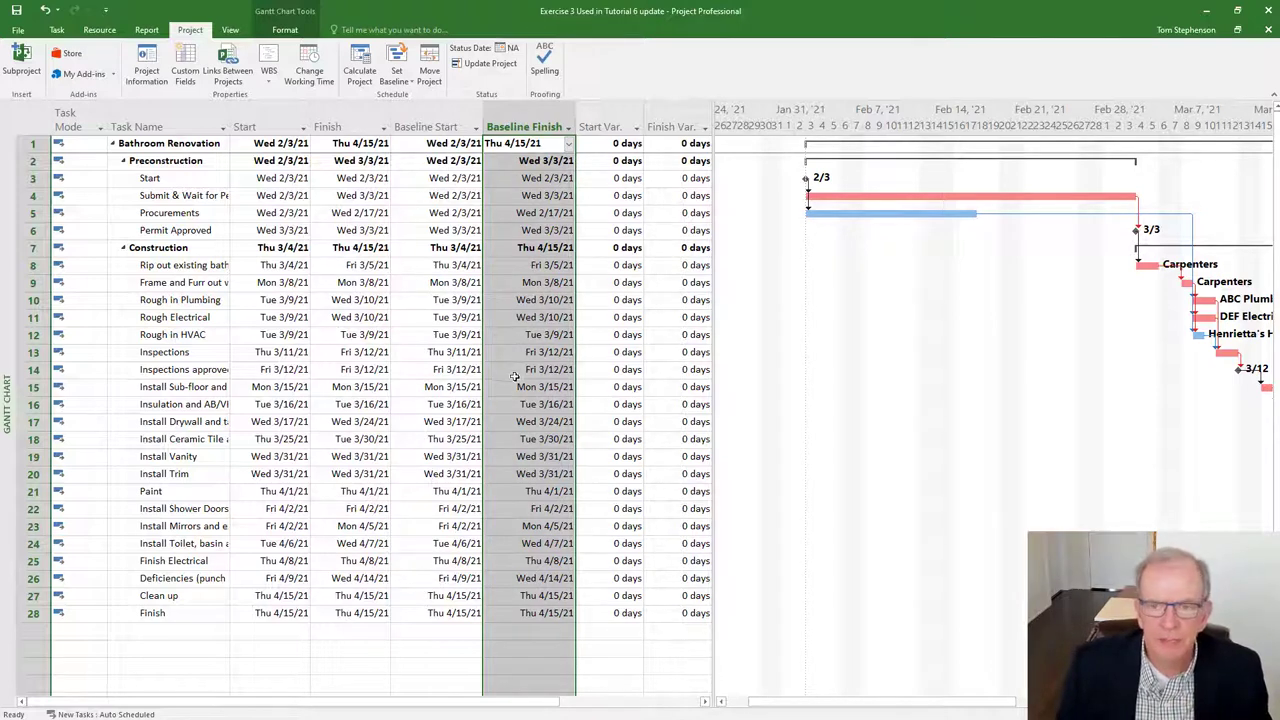
# Step: Change the bottom tier label of the Gantt Chart's timescale to single-letter weekdays (S, M, T, ...)
pyautogui.doubleClick(822, 128)
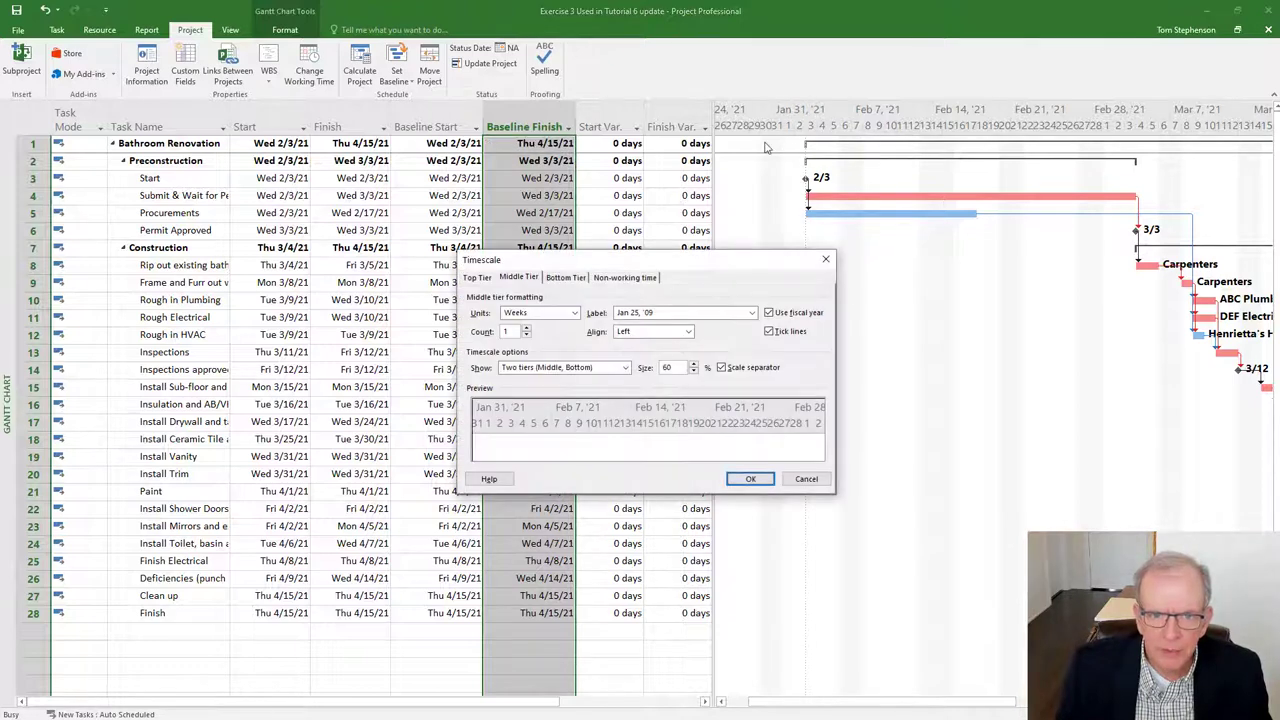
pyautogui.moveTo(688, 265); pyautogui.dragTo(599, 173)
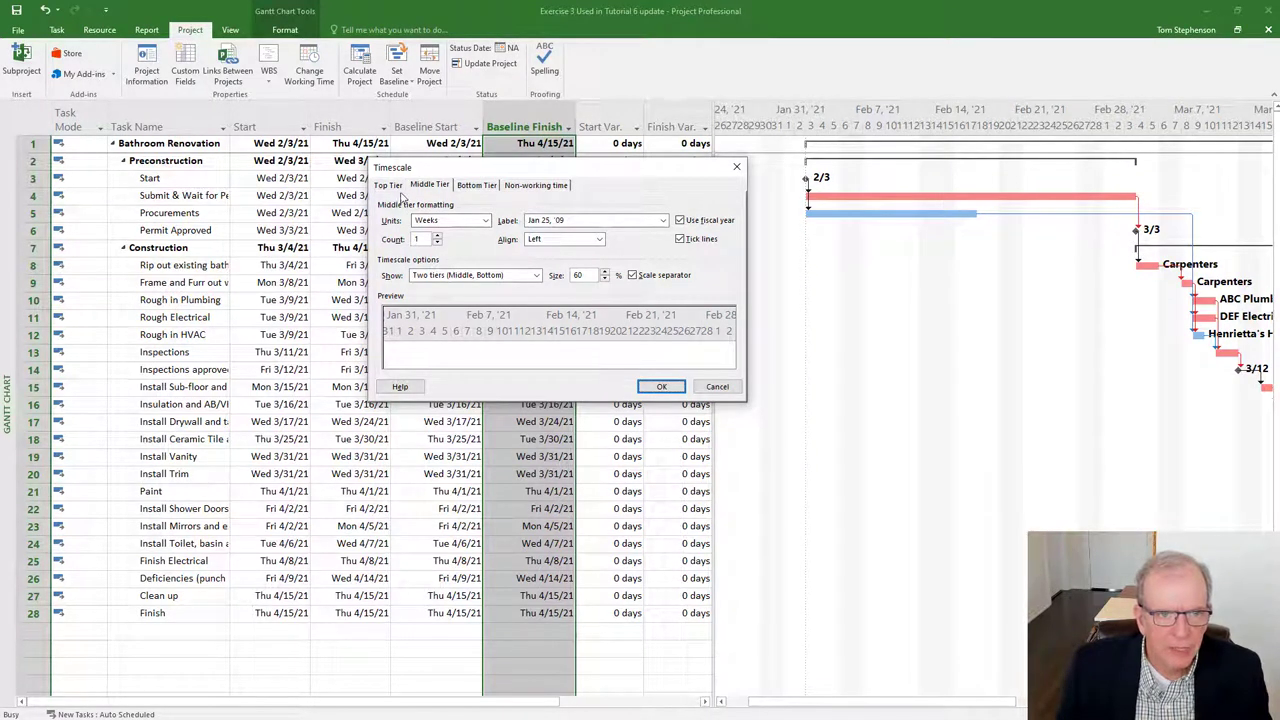
pyautogui.click(478, 186)
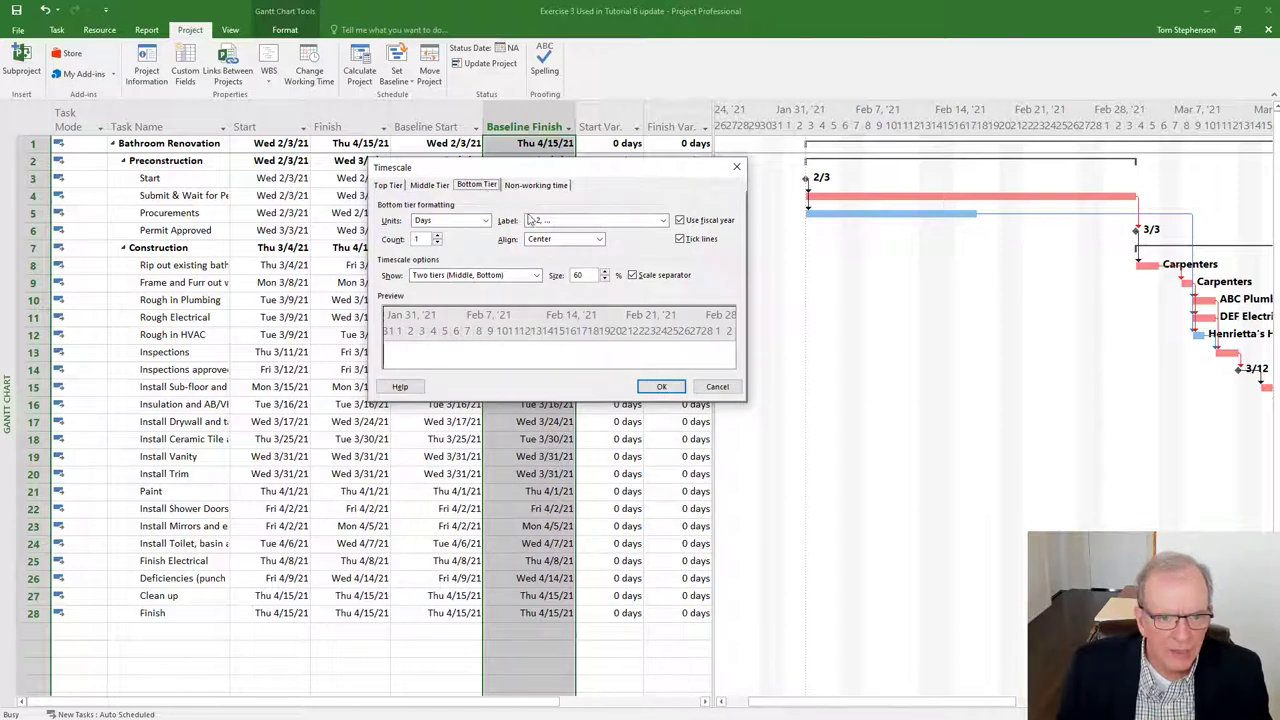
pyautogui.click(662, 220)
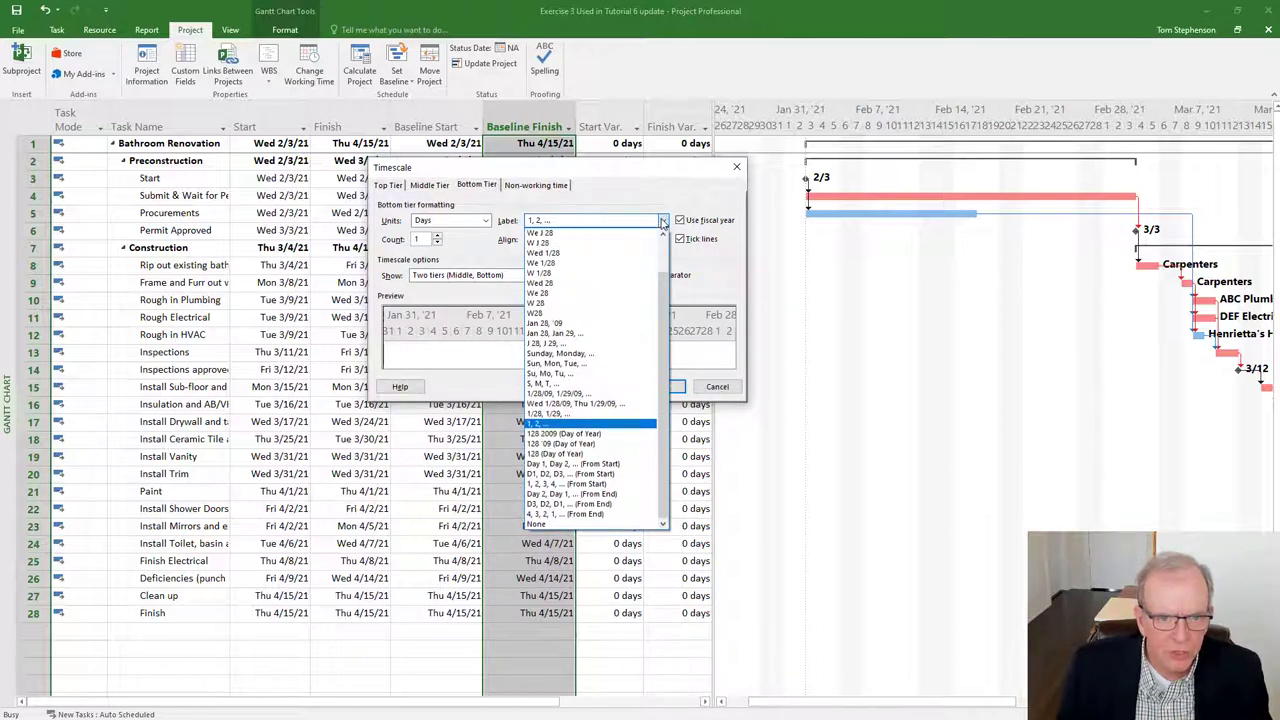
pyautogui.click(555, 383)
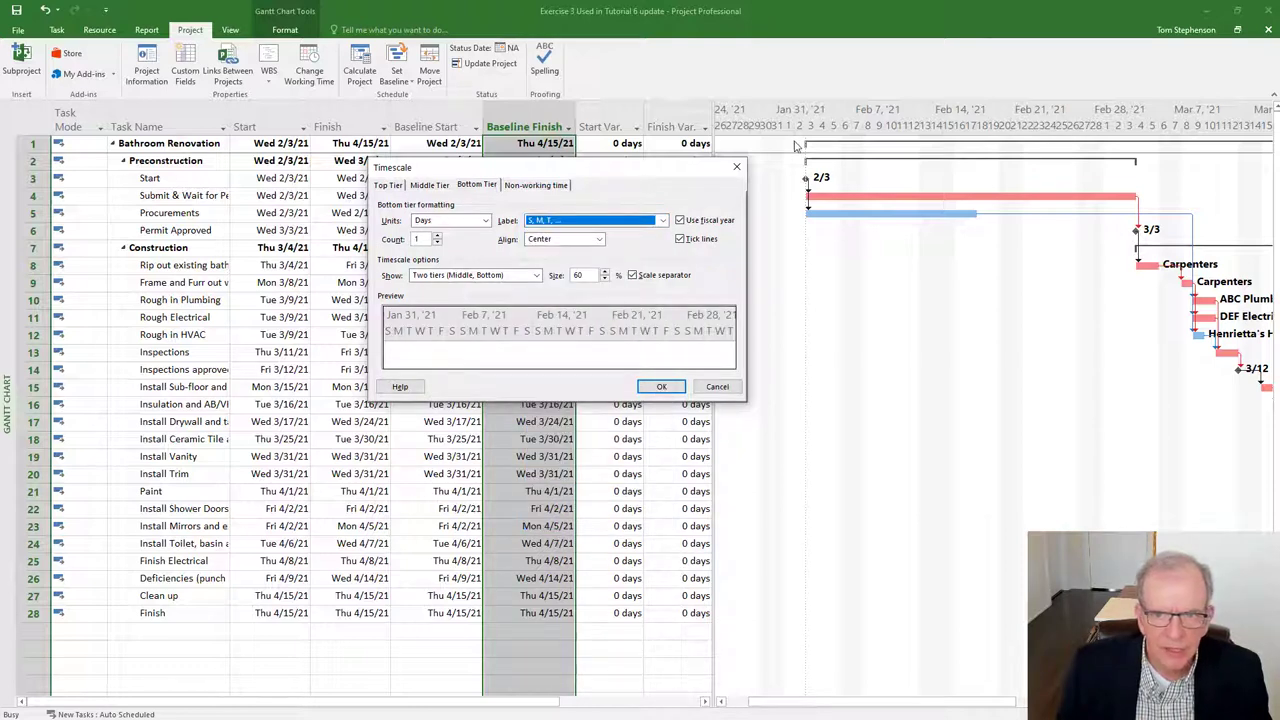
pyautogui.click(660, 388)
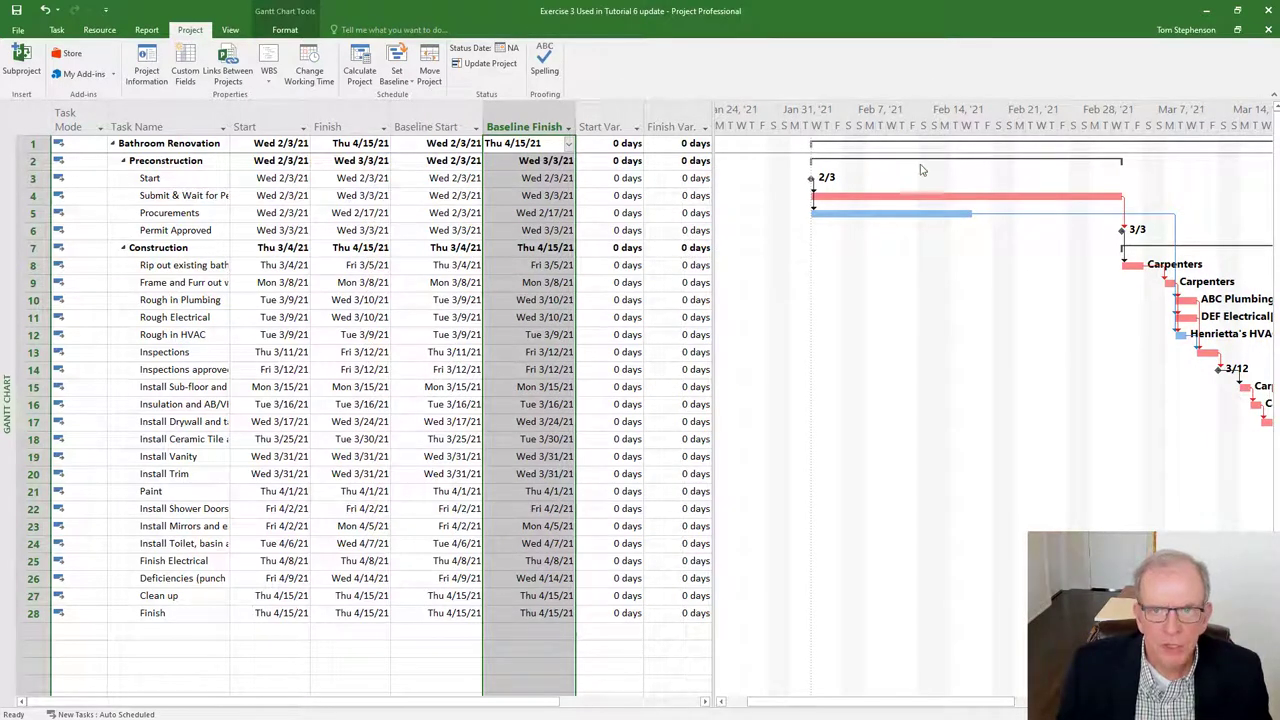
pyautogui.doubleClick(870, 133)
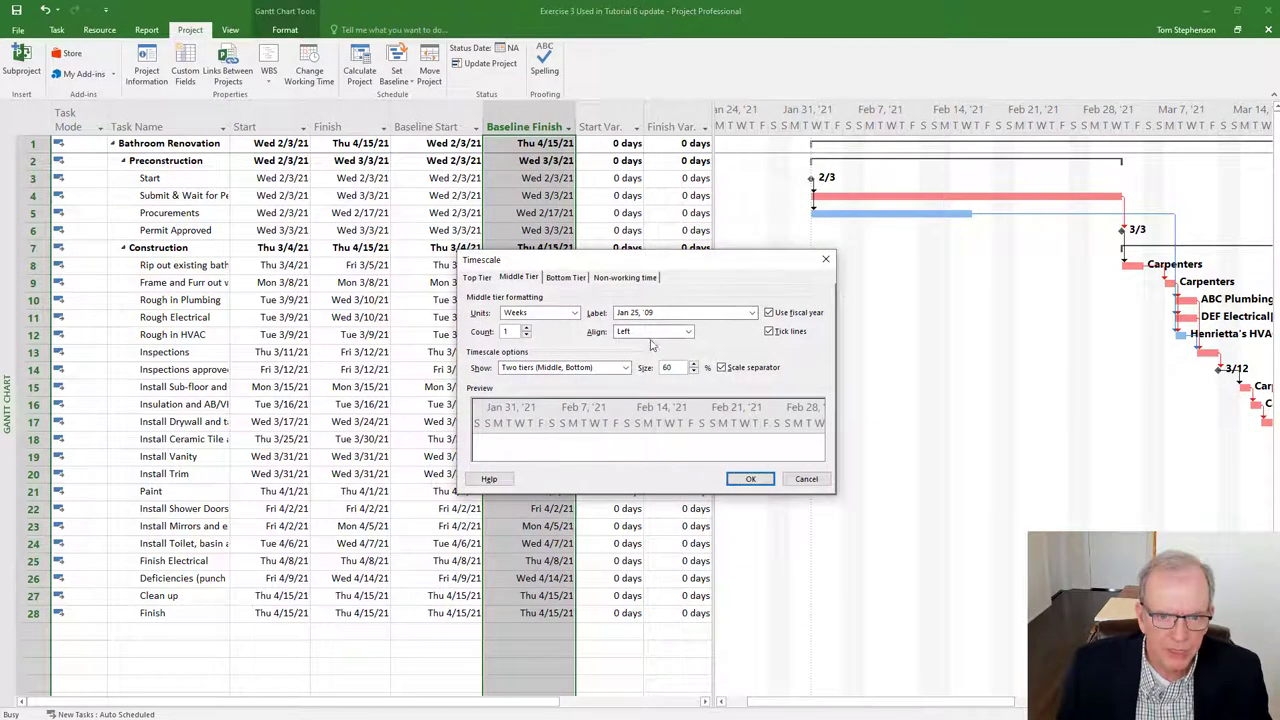
pyautogui.click(825, 262)
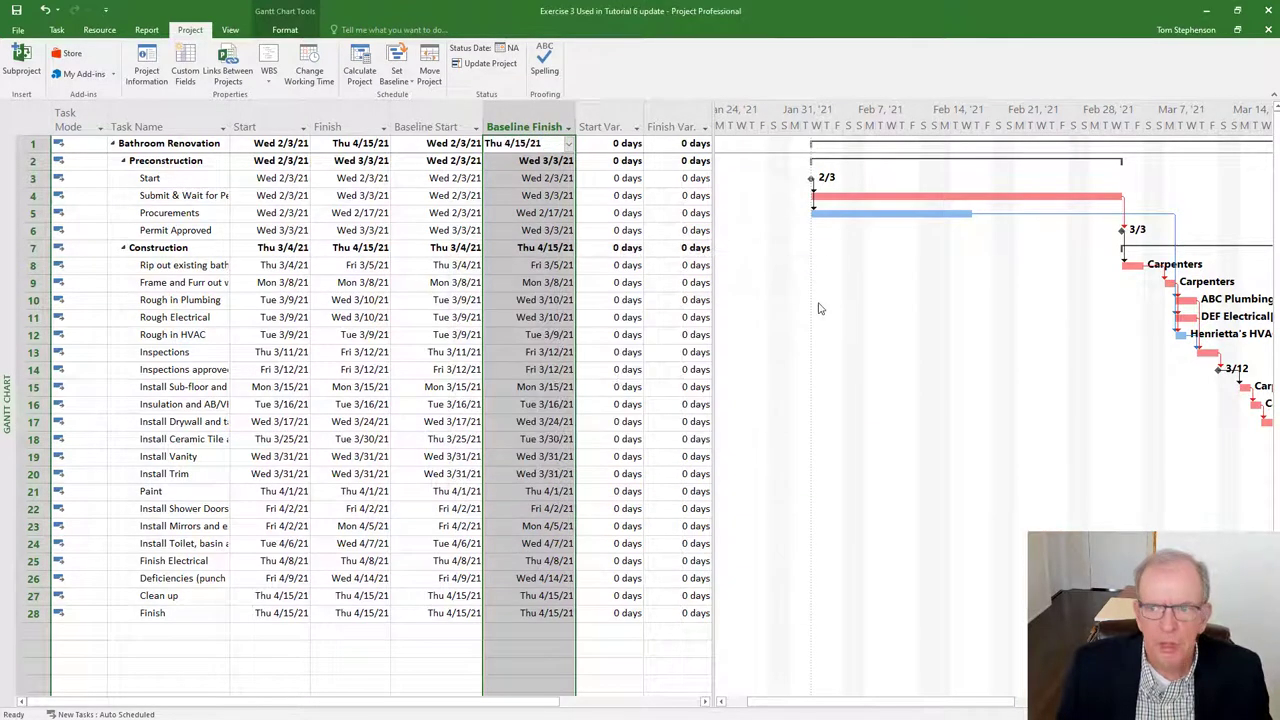
# Step: Set the project's status date to Fri 3/12/21
pyautogui.click(317, 636)
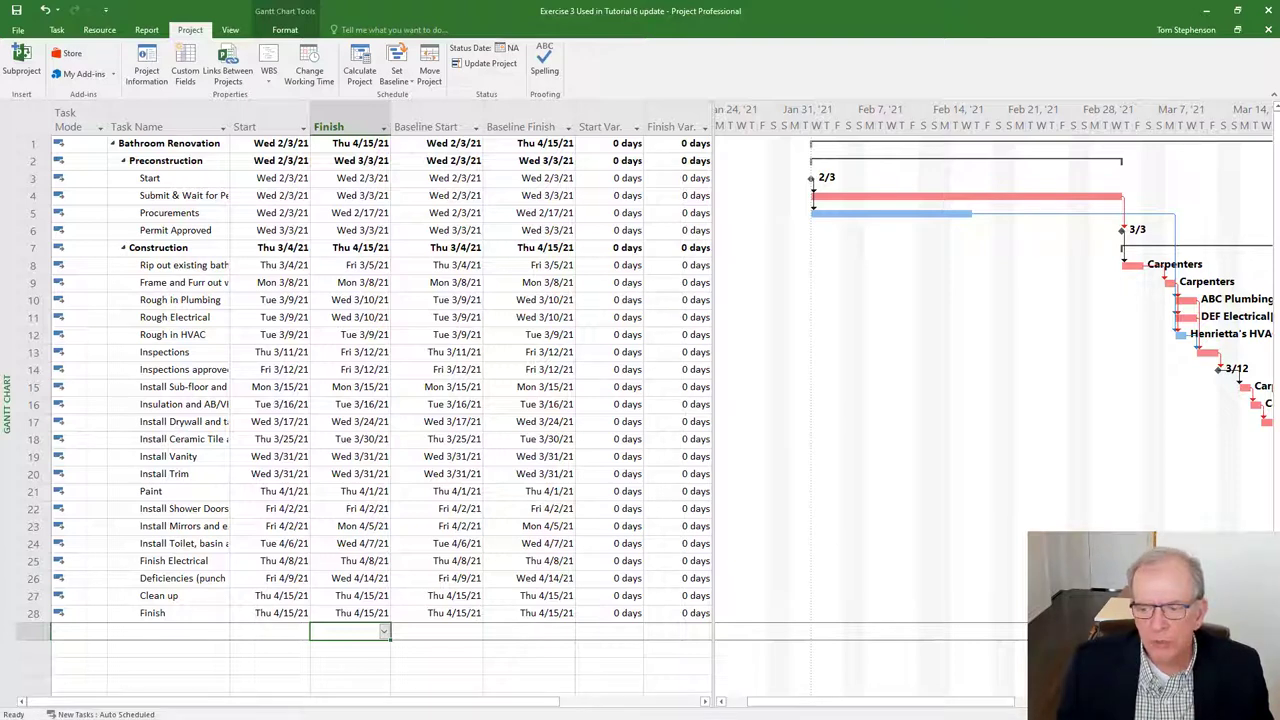
pyautogui.click(1266, 702)
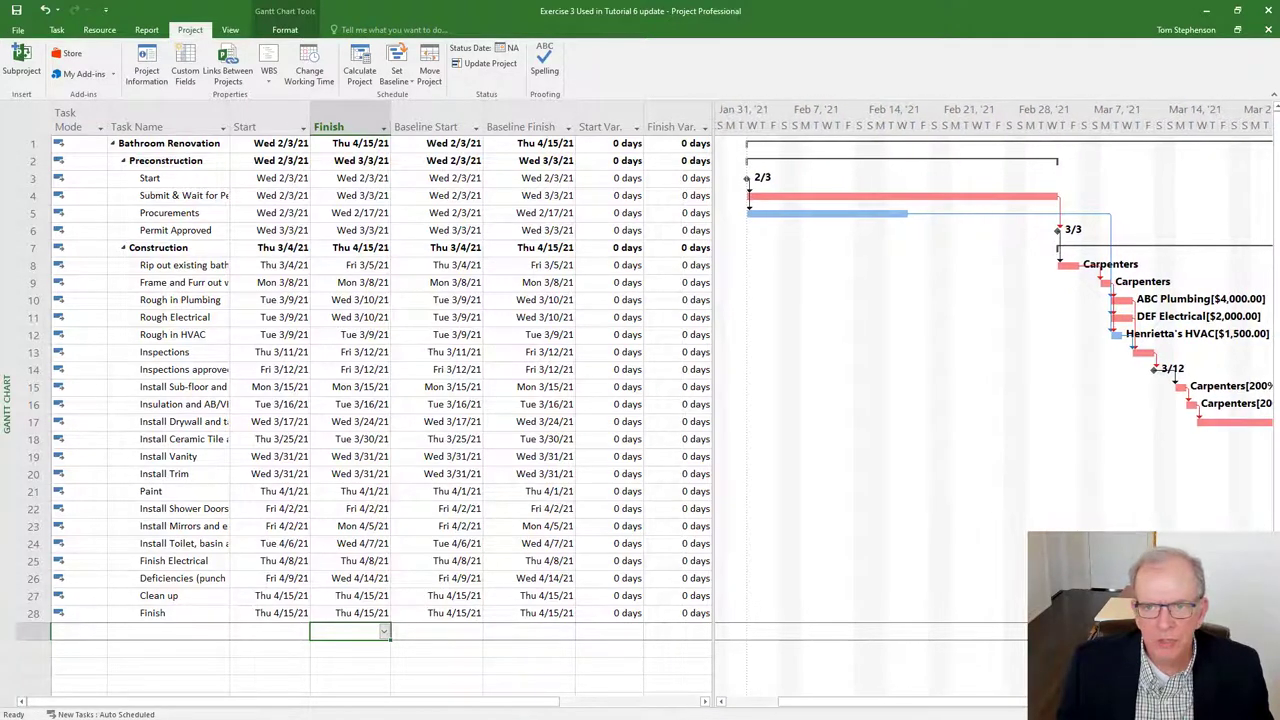
pyautogui.click(1266, 702)
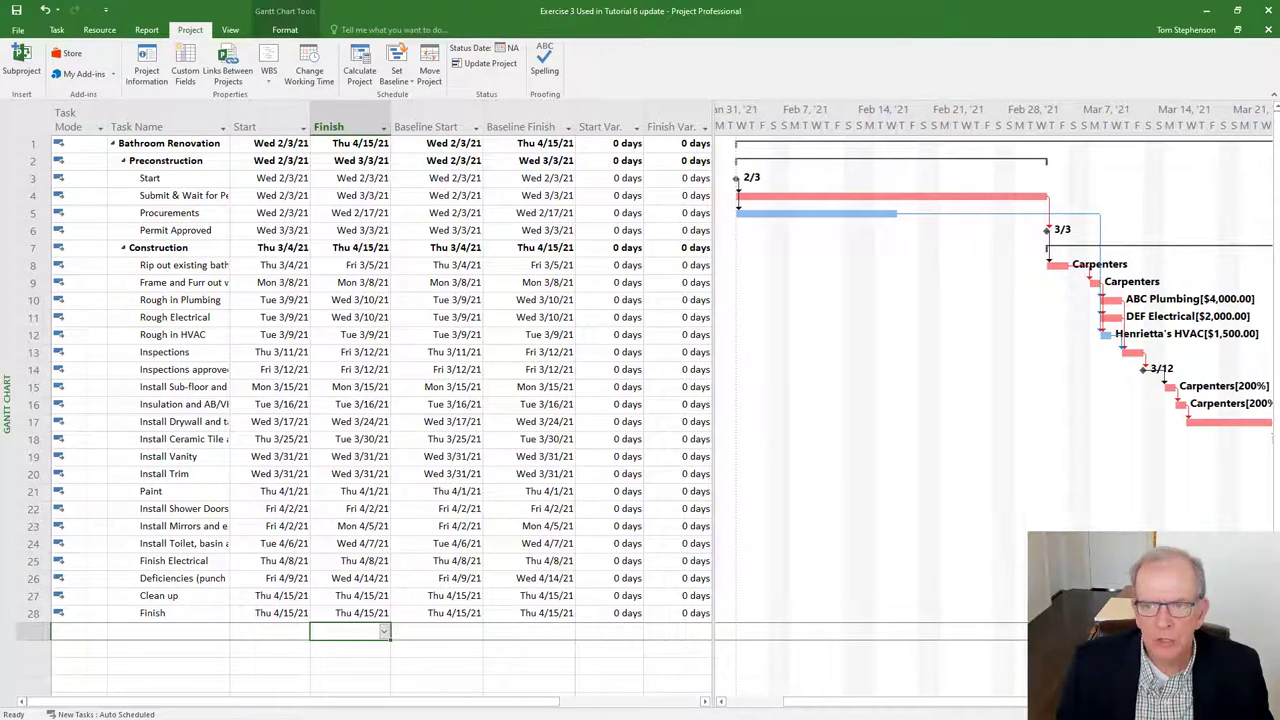
pyautogui.click(1266, 702)
pyautogui.click(1266, 702)
pyautogui.click(1266, 702)
pyautogui.click(1266, 702)
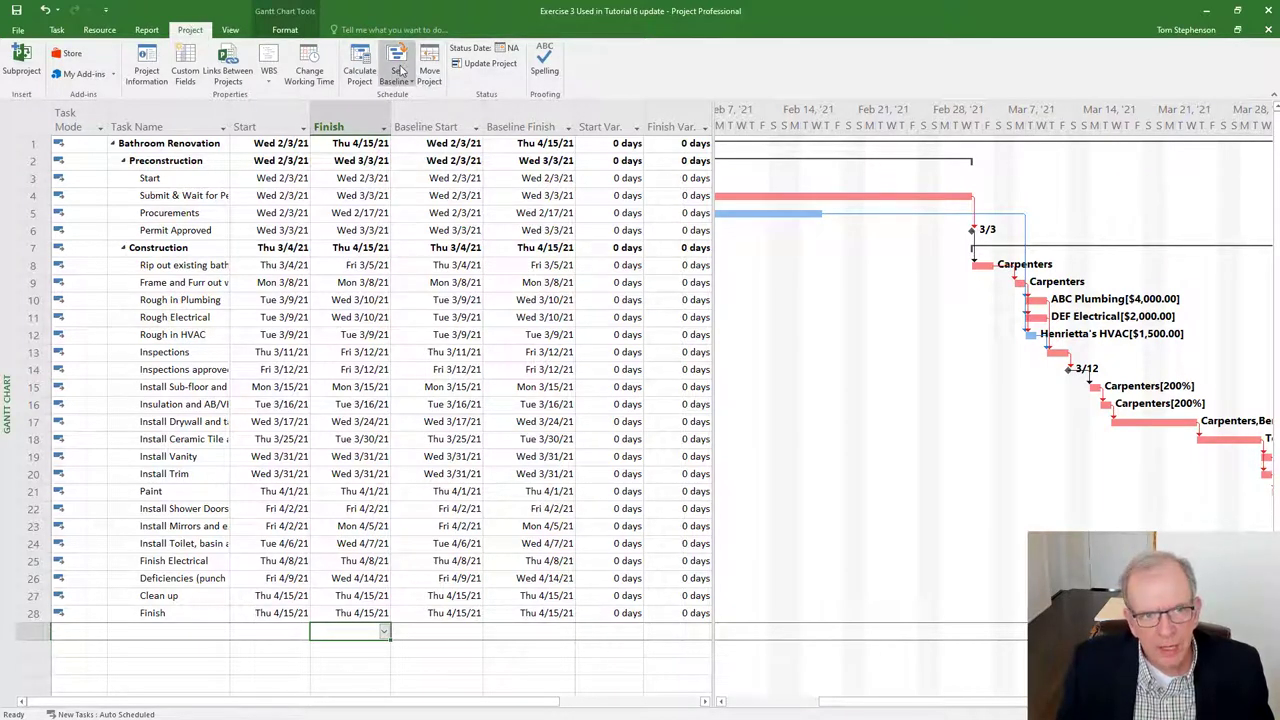
pyautogui.click(507, 53)
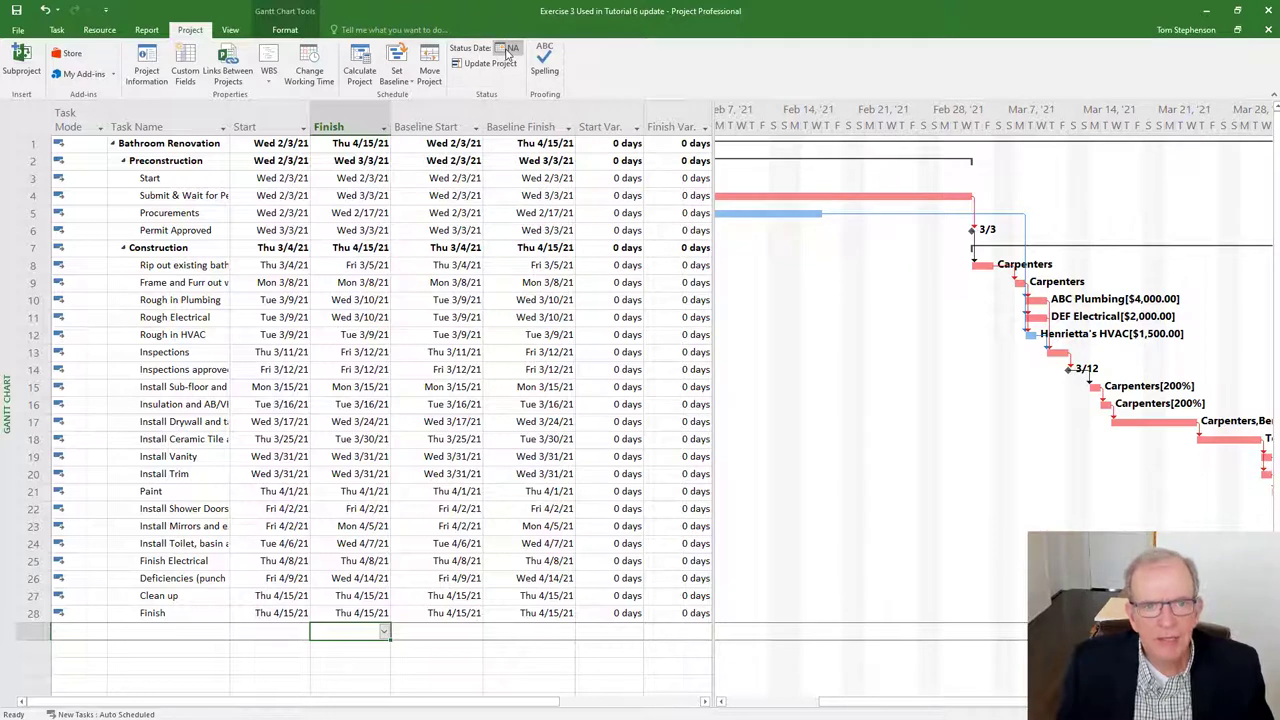
pyautogui.click(507, 49)
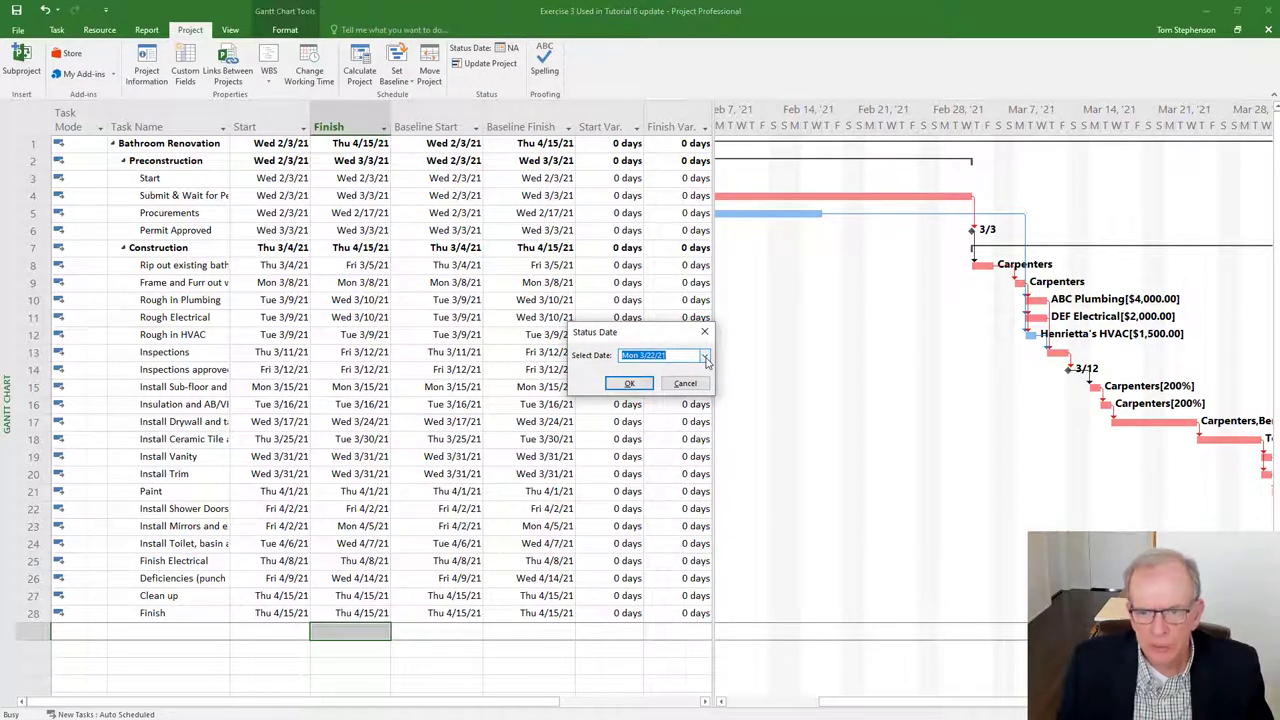
pyautogui.click(705, 357)
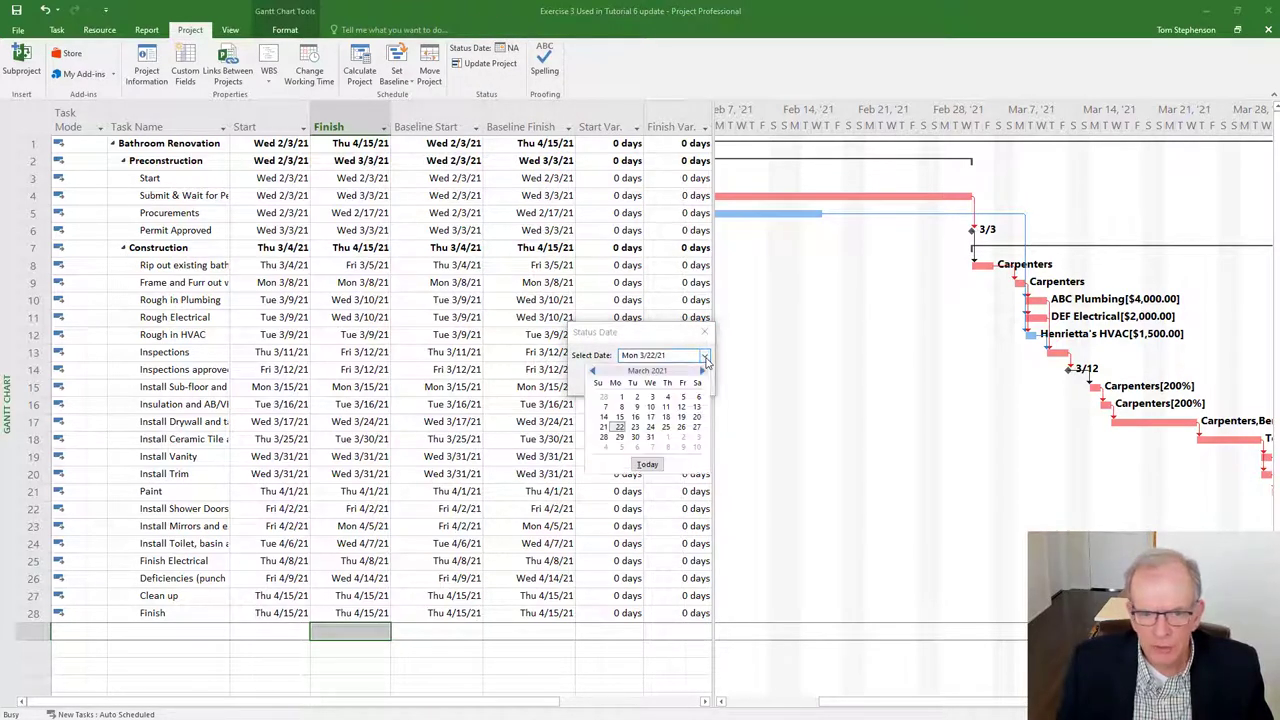
pyautogui.click(682, 407)
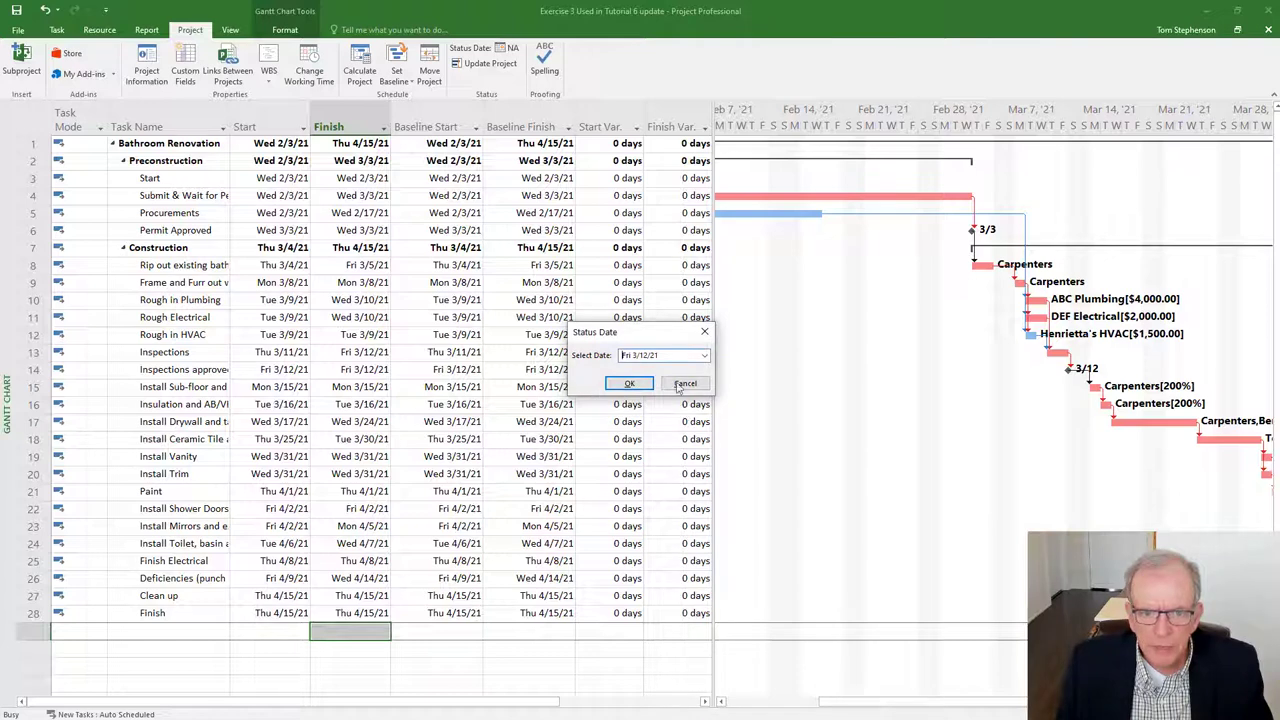
pyautogui.click(629, 384)
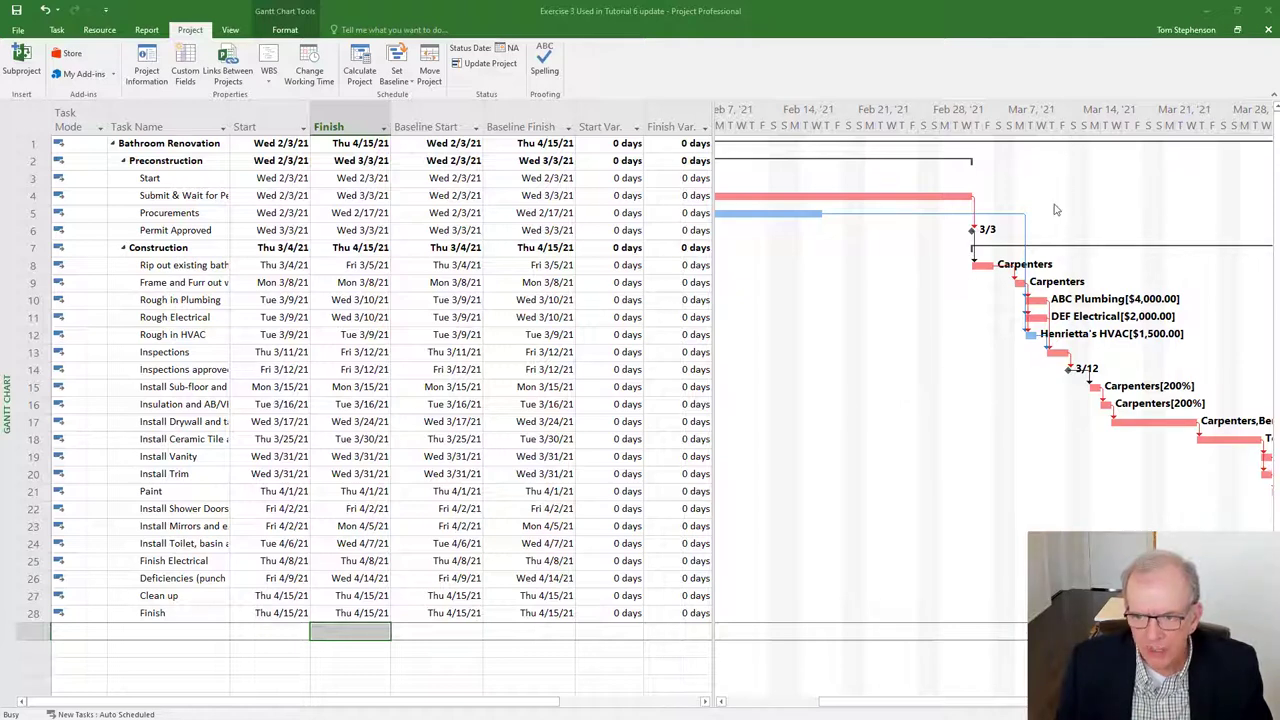
pyautogui.rightClick(866, 355)
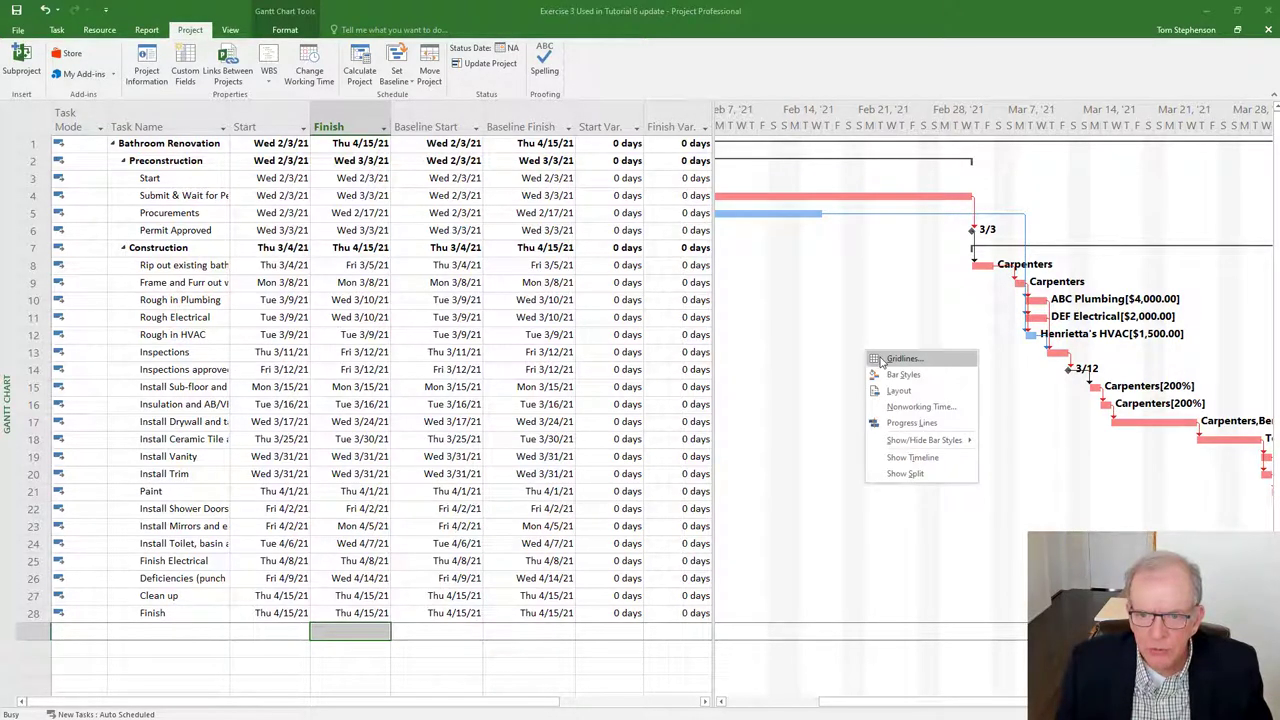
pyautogui.click(845, 343)
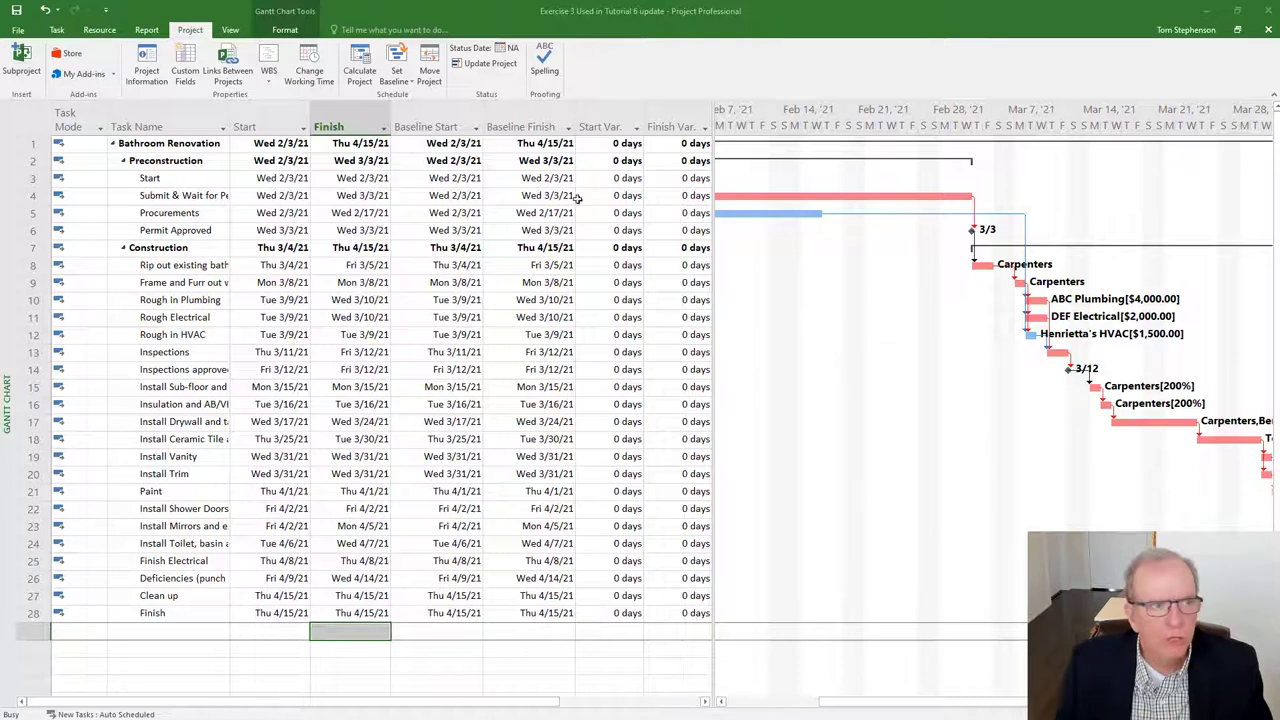
pyautogui.click(284, 30)
pyautogui.click(866, 376)
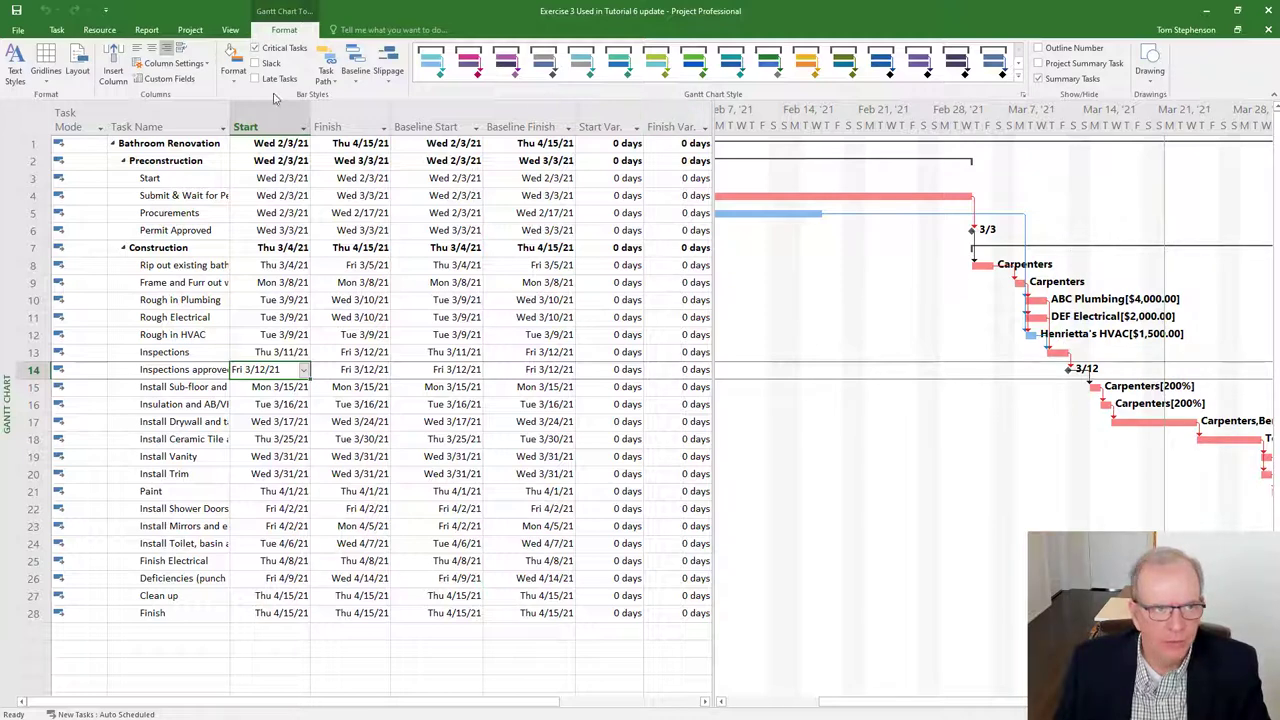
# Step: Check the date entered as the project's status date and leave it as it is
pyautogui.click(191, 30)
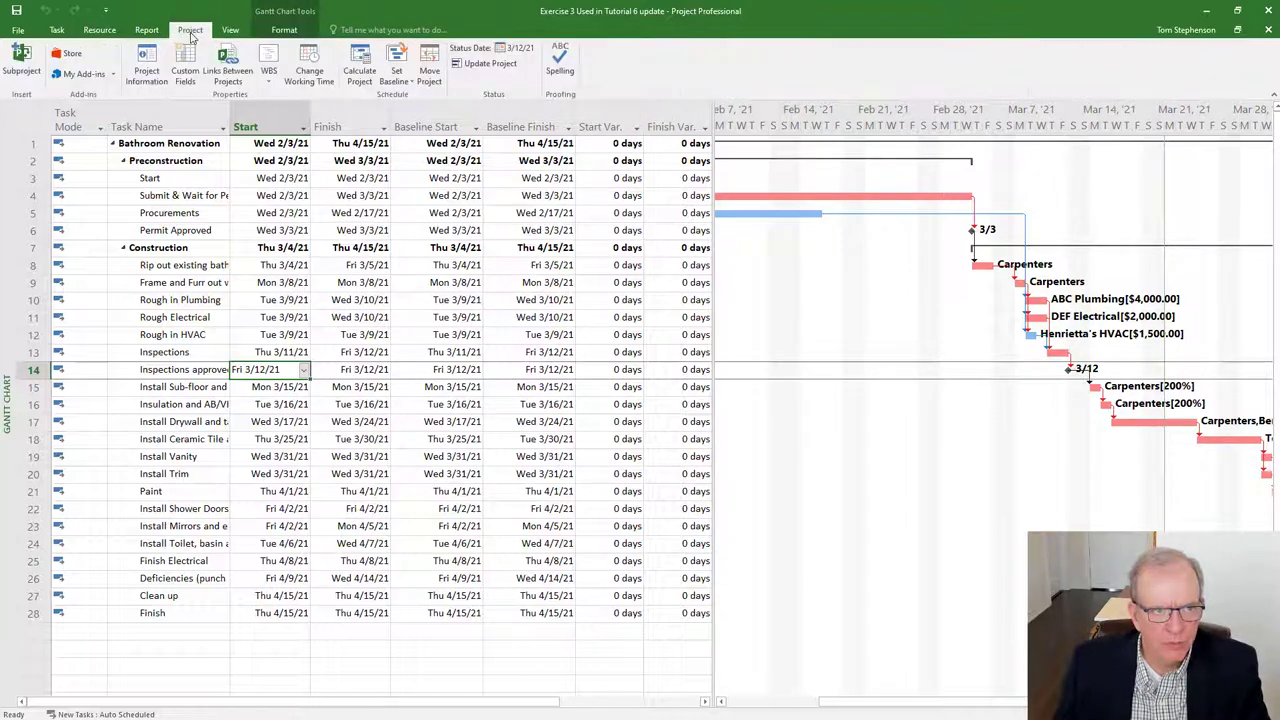
pyautogui.click(500, 48)
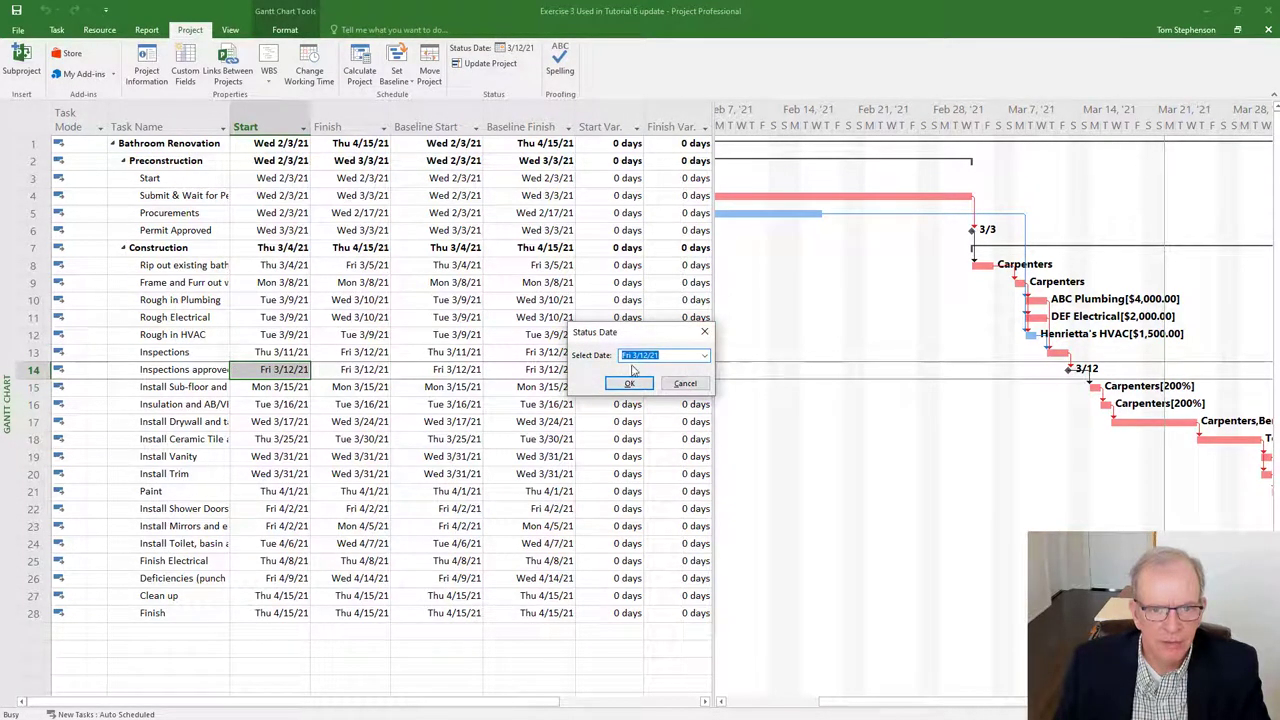
pyautogui.click(705, 333)
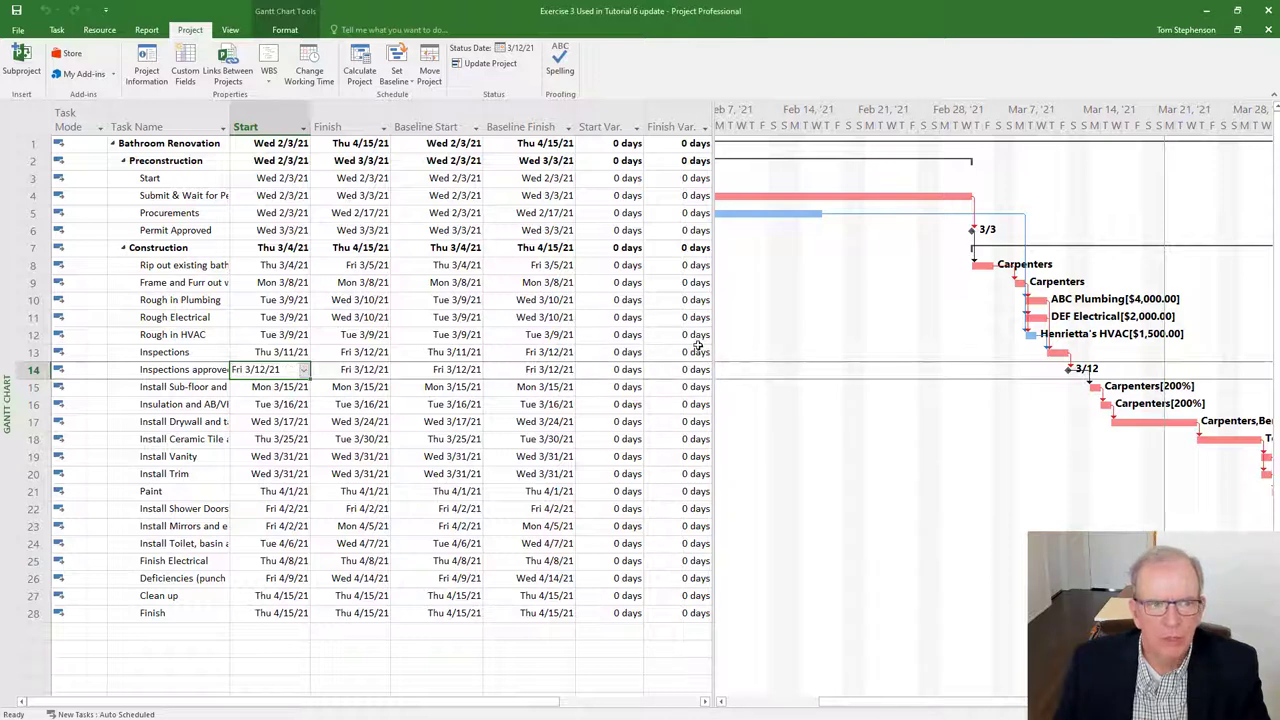
pyautogui.rightClick(849, 326)
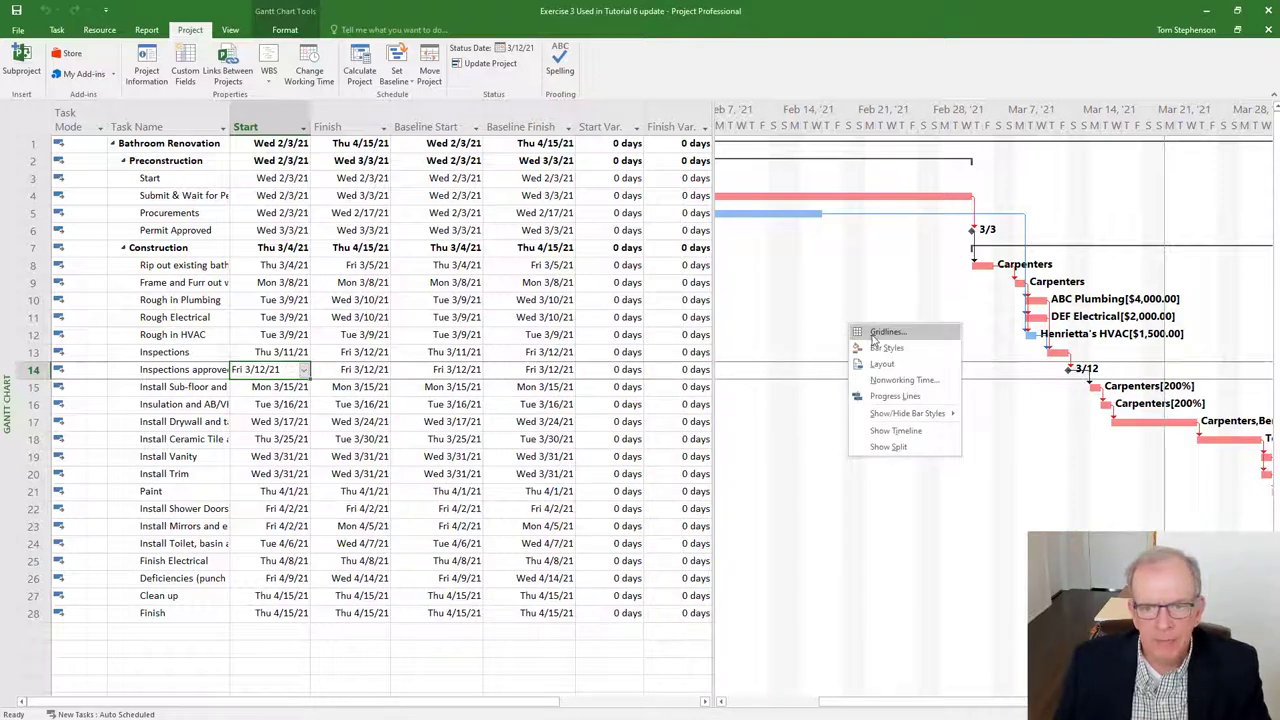
pyautogui.click(812, 342)
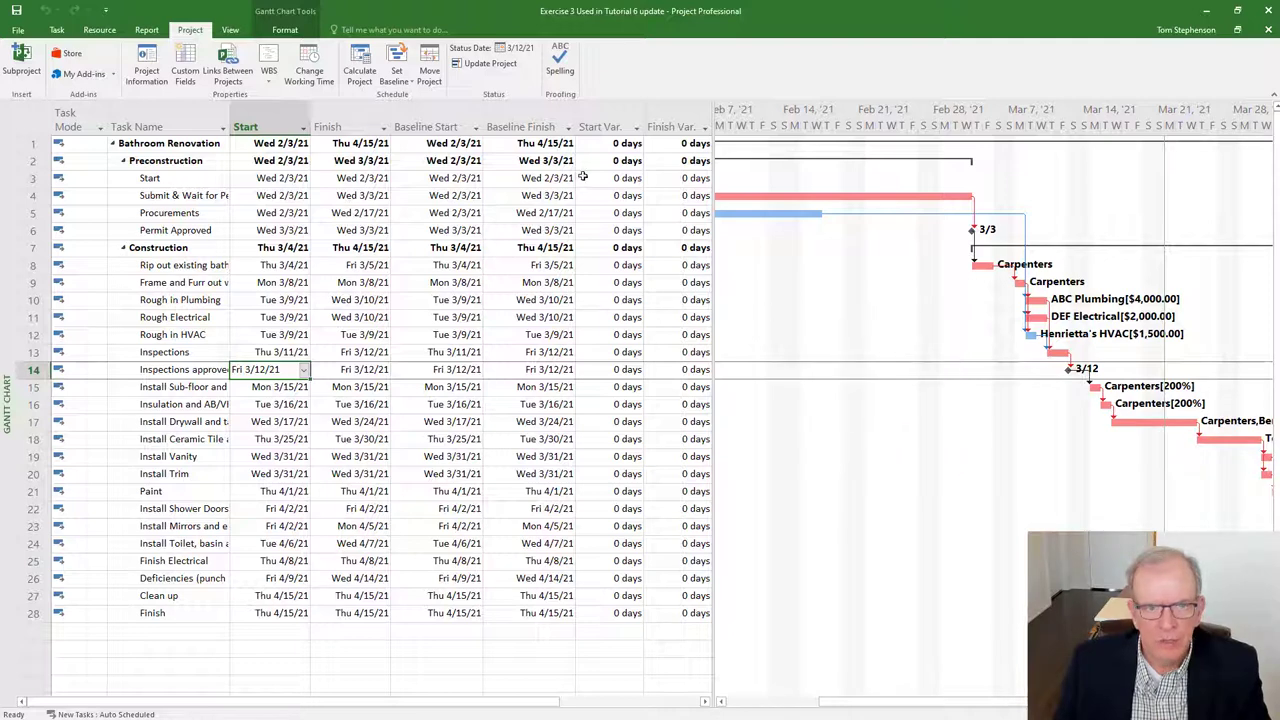
pyautogui.click(285, 29)
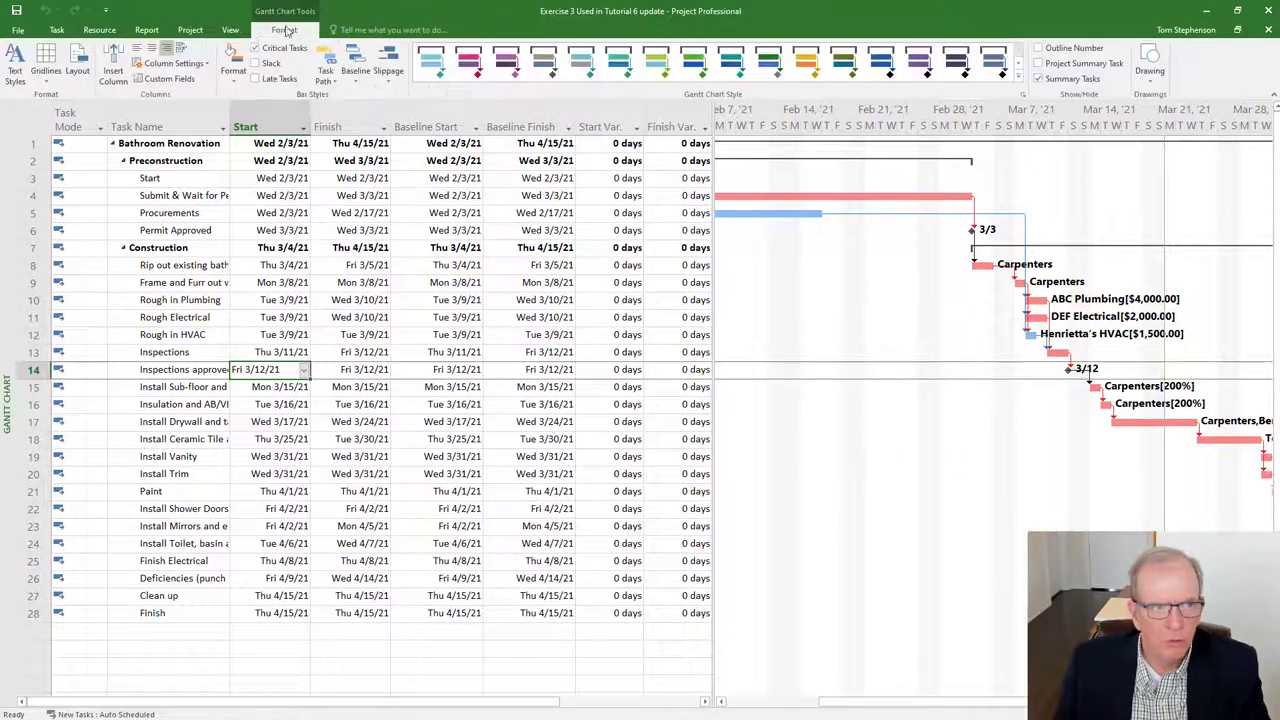
pyautogui.click(50, 76)
pyautogui.click(878, 346)
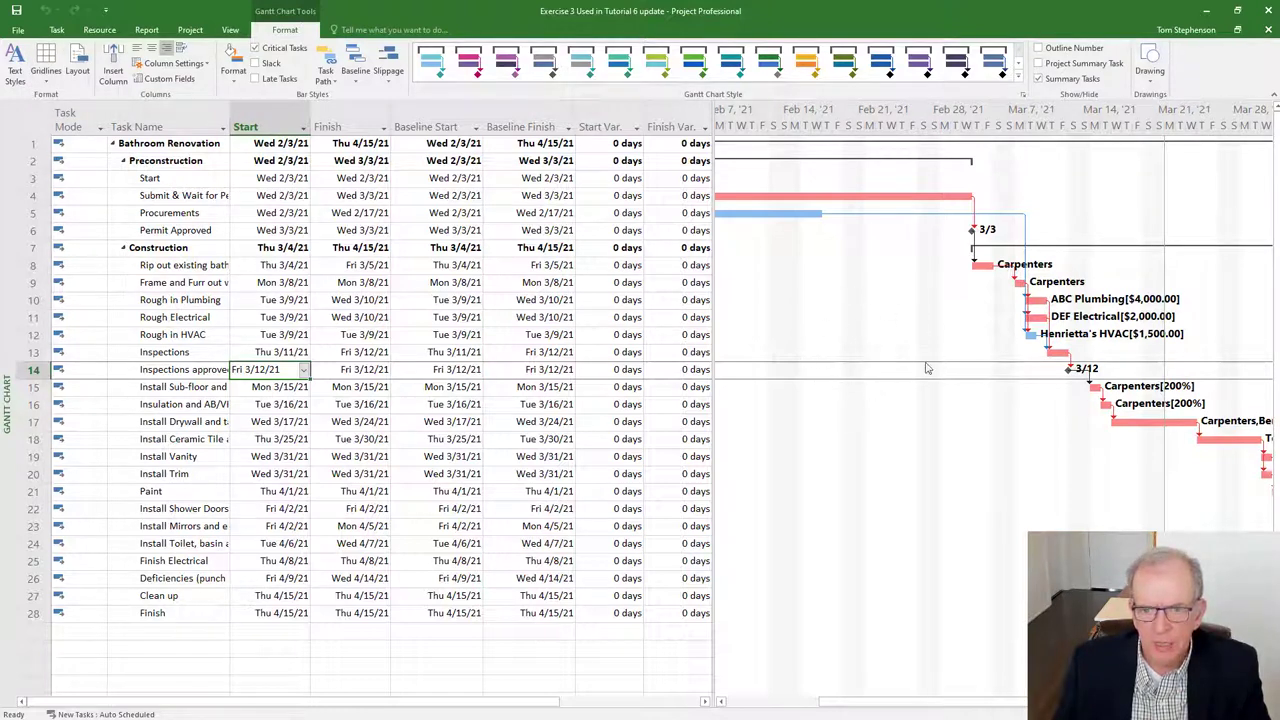
# Step: Format the Gantt Chart's Status Date gridline as a solid red line
pyautogui.rightClick(880, 302)
pyautogui.click(896, 318)
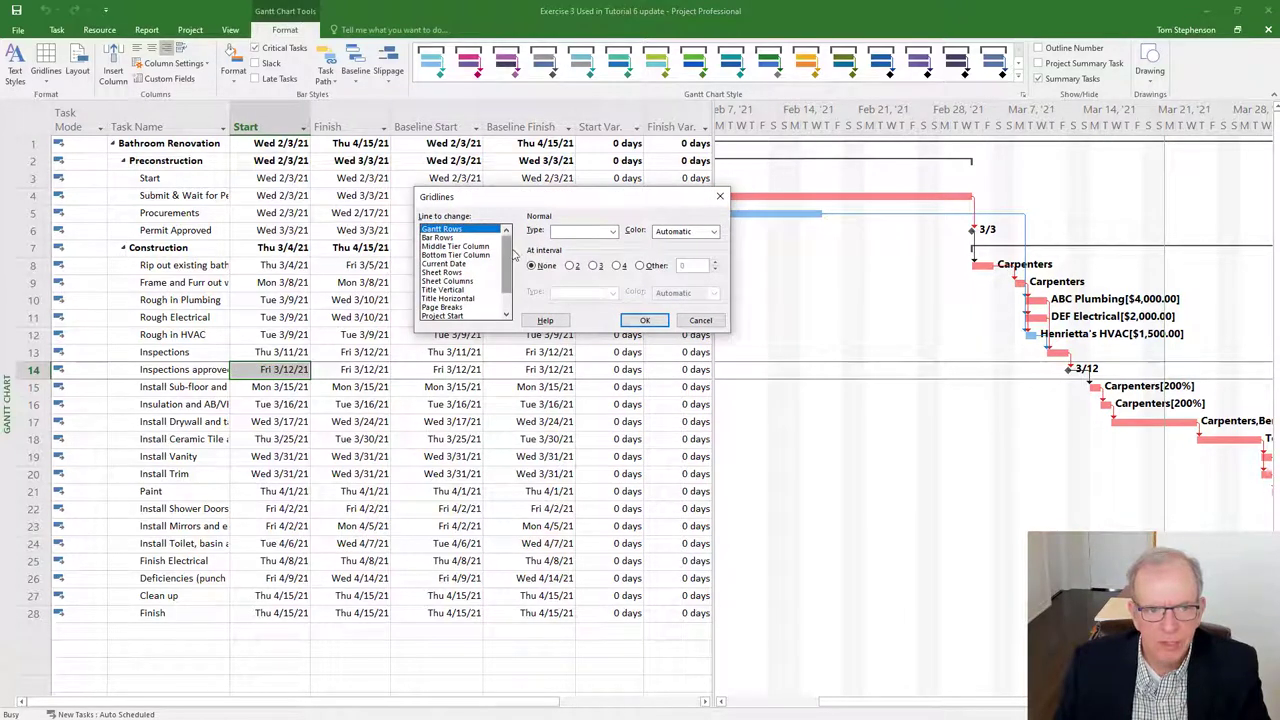
pyautogui.moveTo(508, 256); pyautogui.dragTo(508, 268)
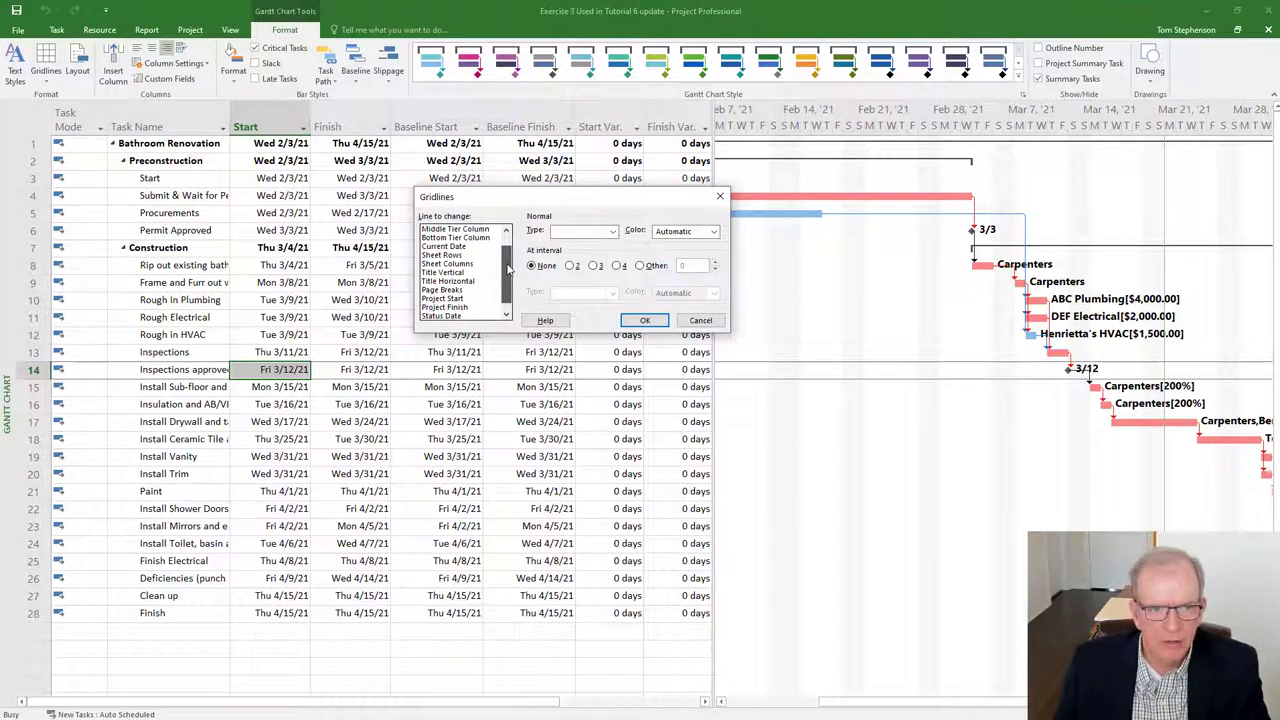
pyautogui.moveTo(508, 269)
pyautogui.mouseDown()
pyautogui.moveTo(508, 254)
pyautogui.moveTo(508, 270)
pyautogui.mouseUp()
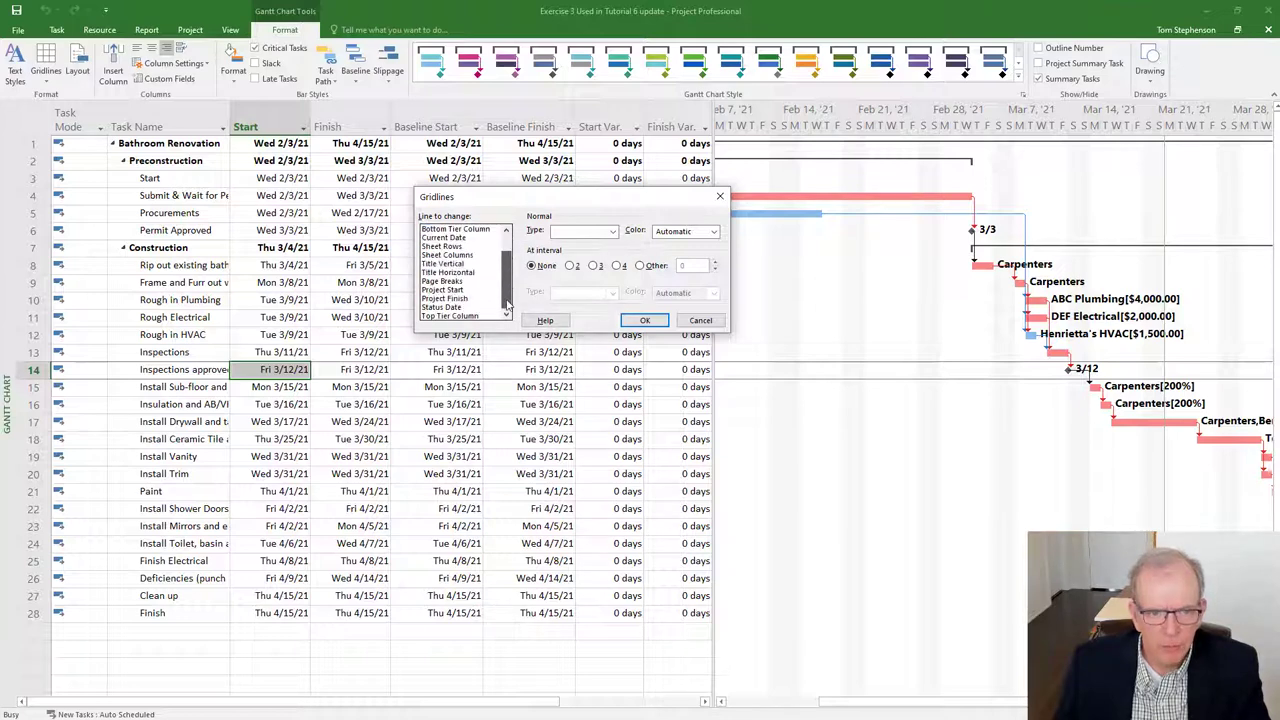
pyautogui.click(440, 307)
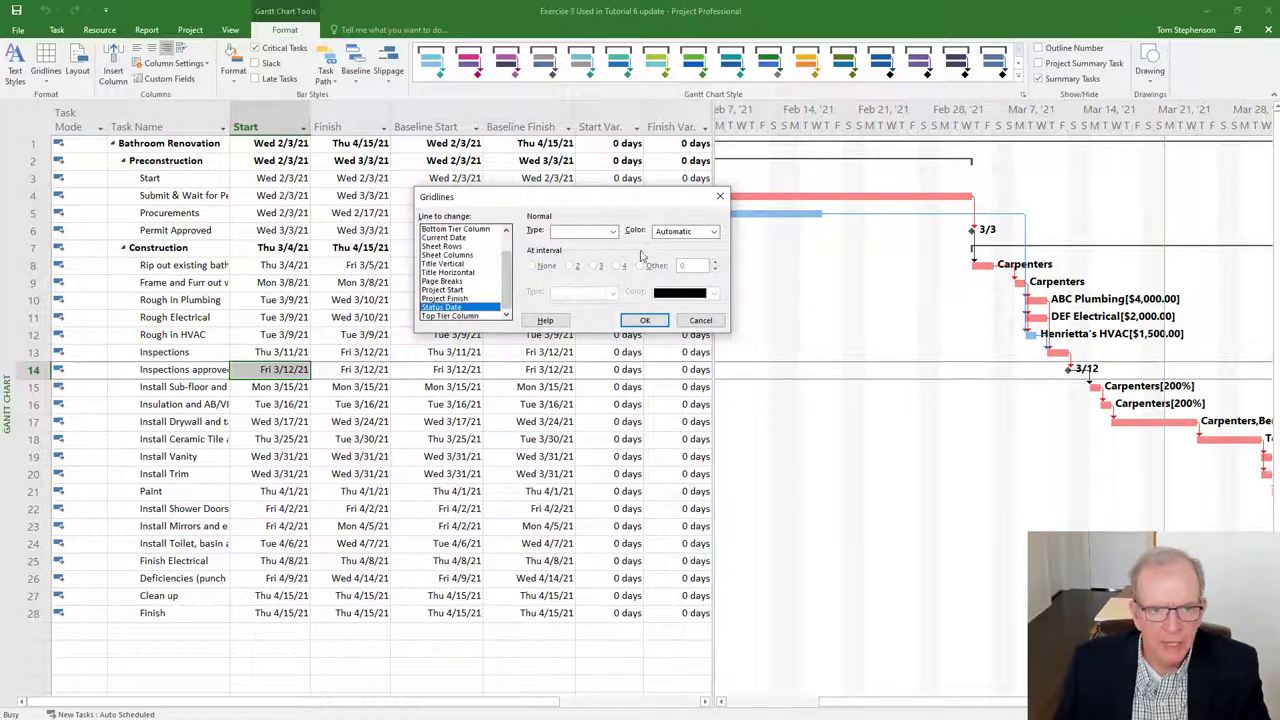
pyautogui.click(614, 233)
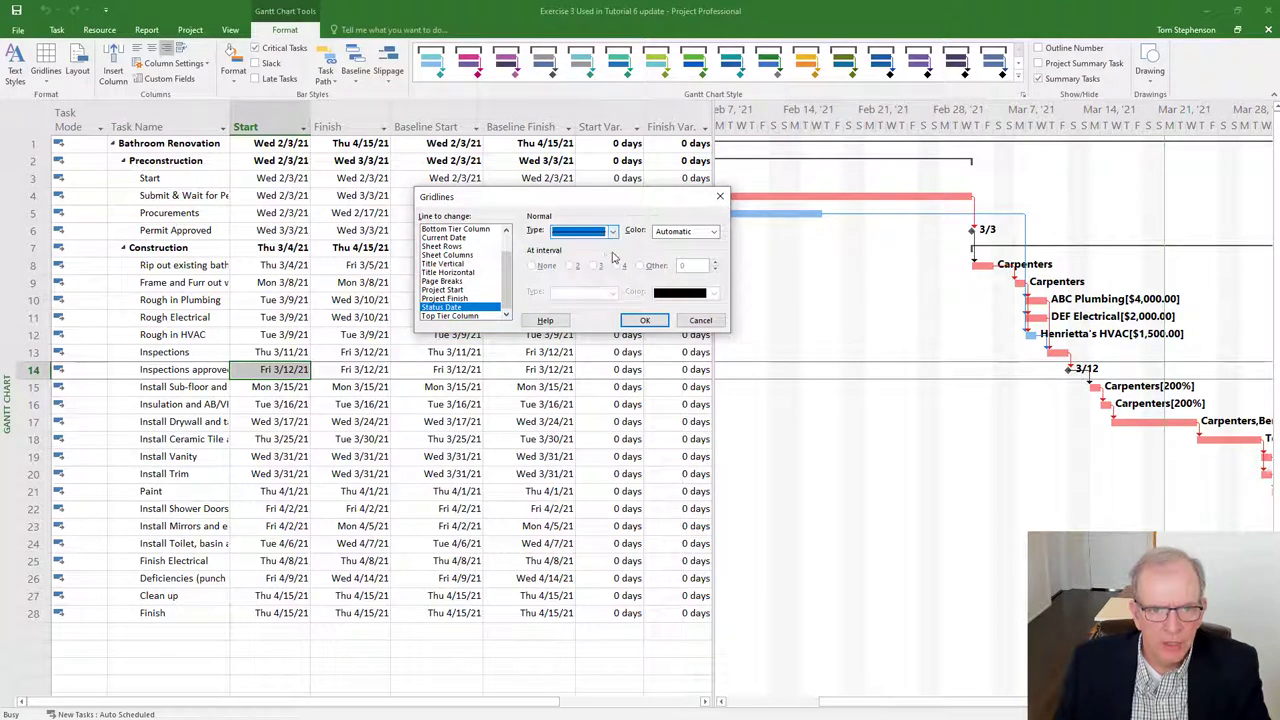
pyautogui.click(585, 232)
pyautogui.click(712, 231)
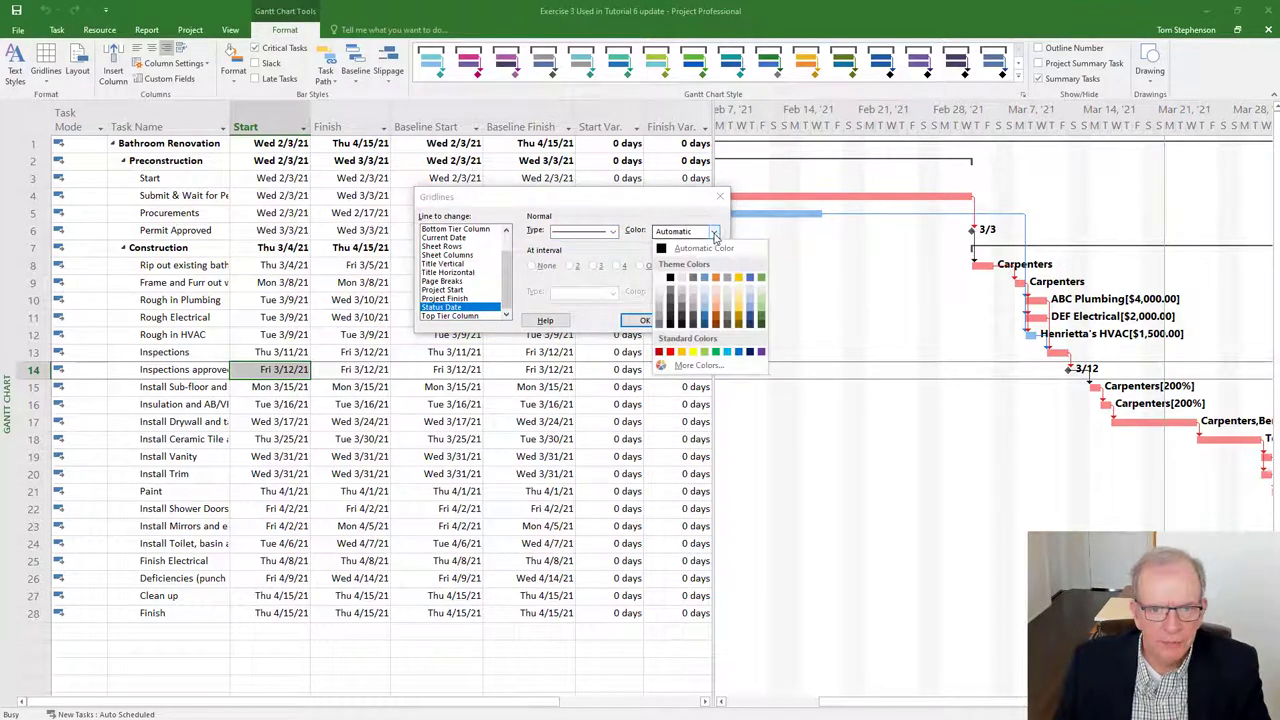
pyautogui.click(671, 353)
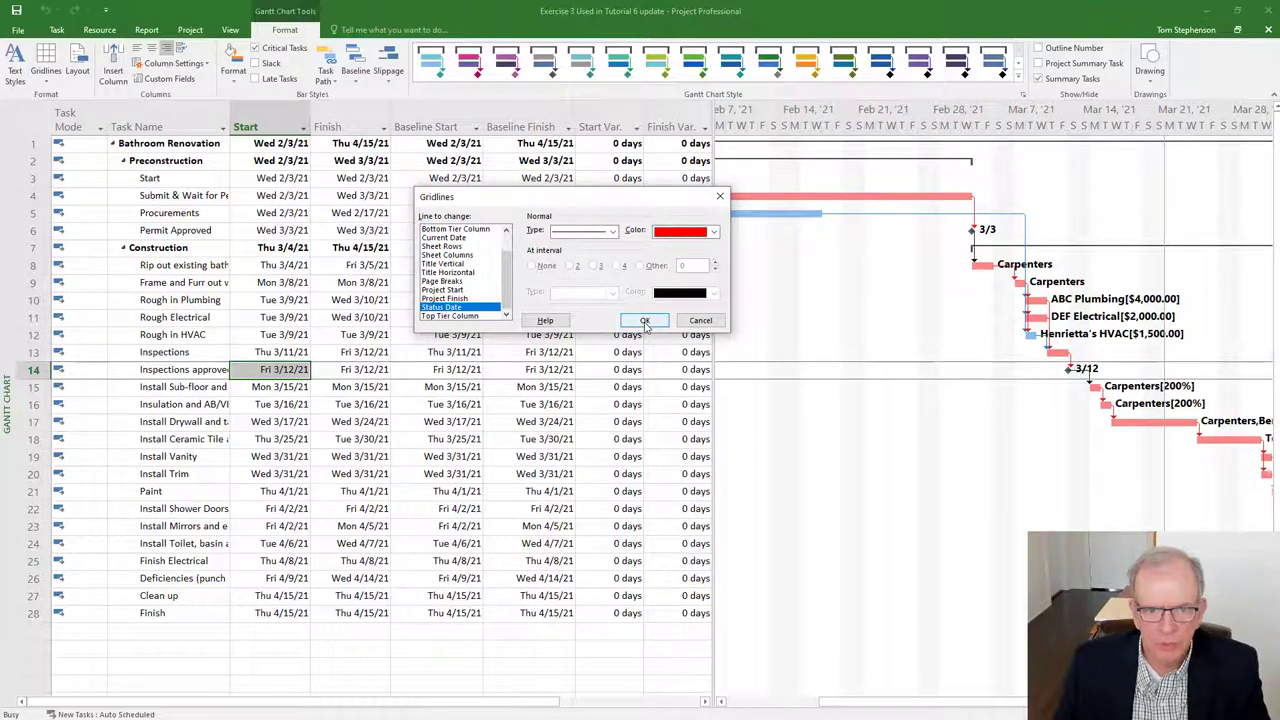
pyautogui.click(645, 322)
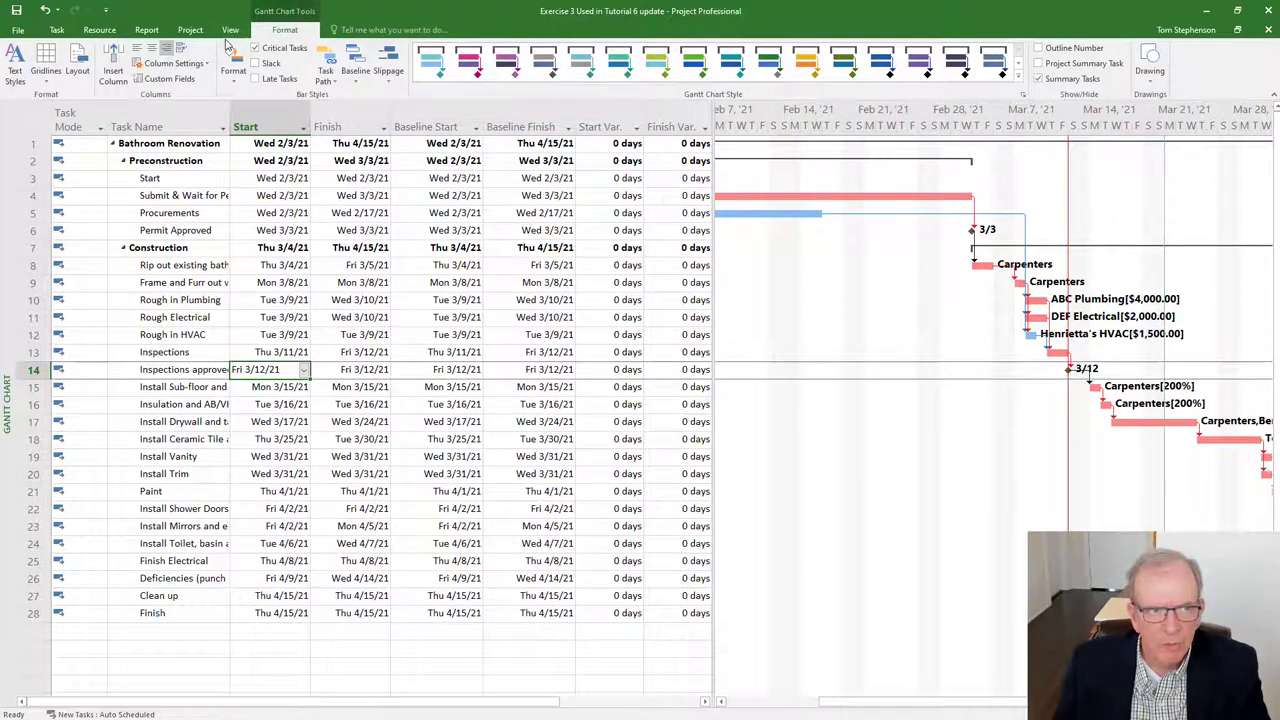
# Step: Switch the task sheet from the Variance table to the Entry table
pyautogui.click(190, 30)
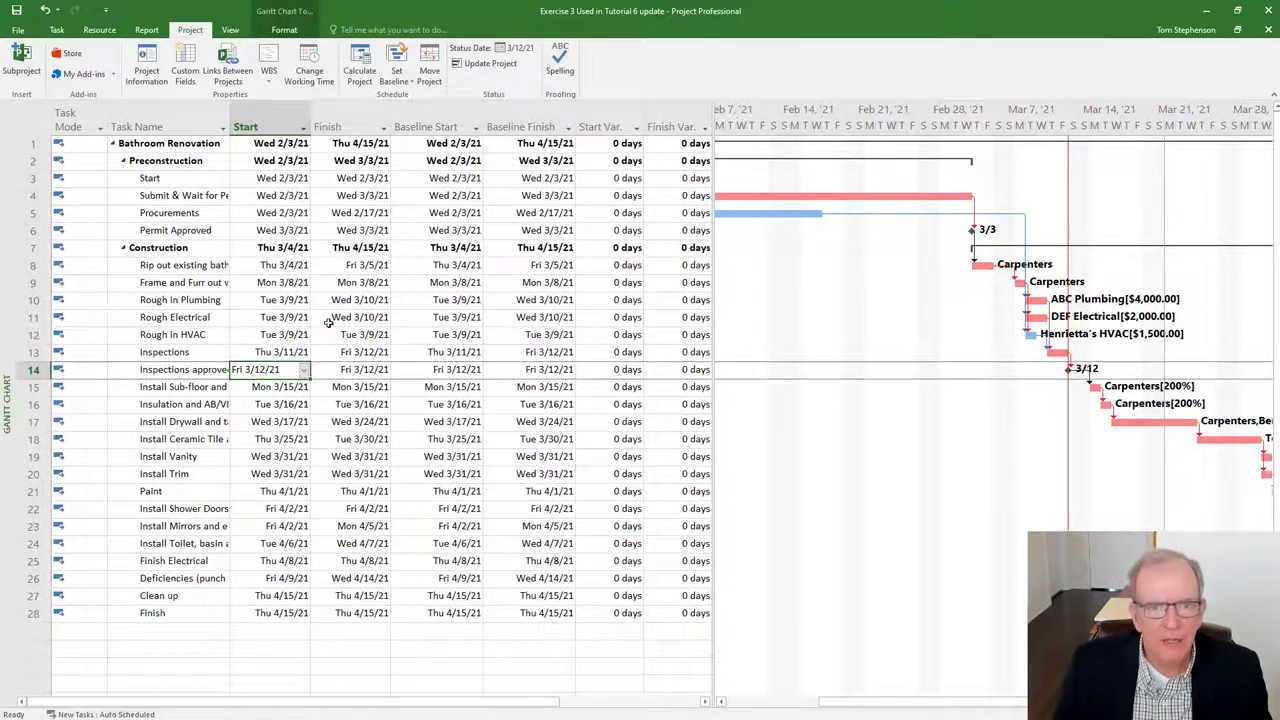
pyautogui.click(22, 127)
pyautogui.rightClick(22, 127)
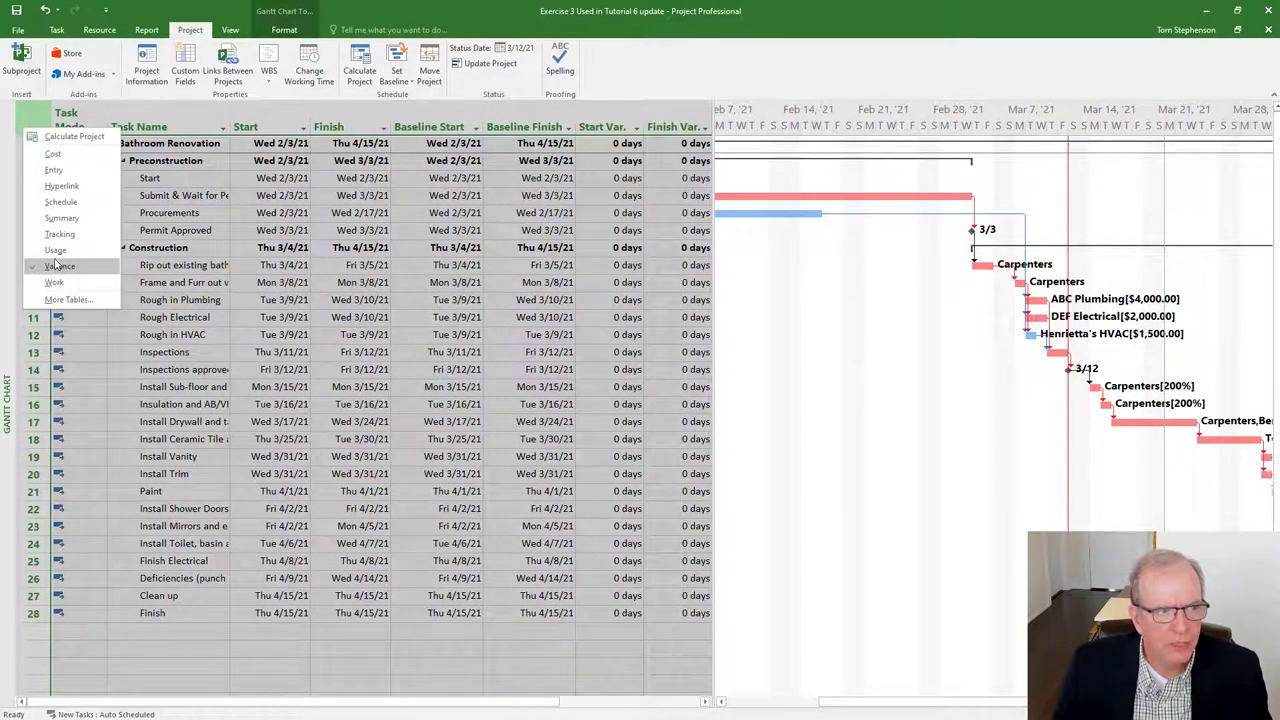
pyautogui.click(53, 170)
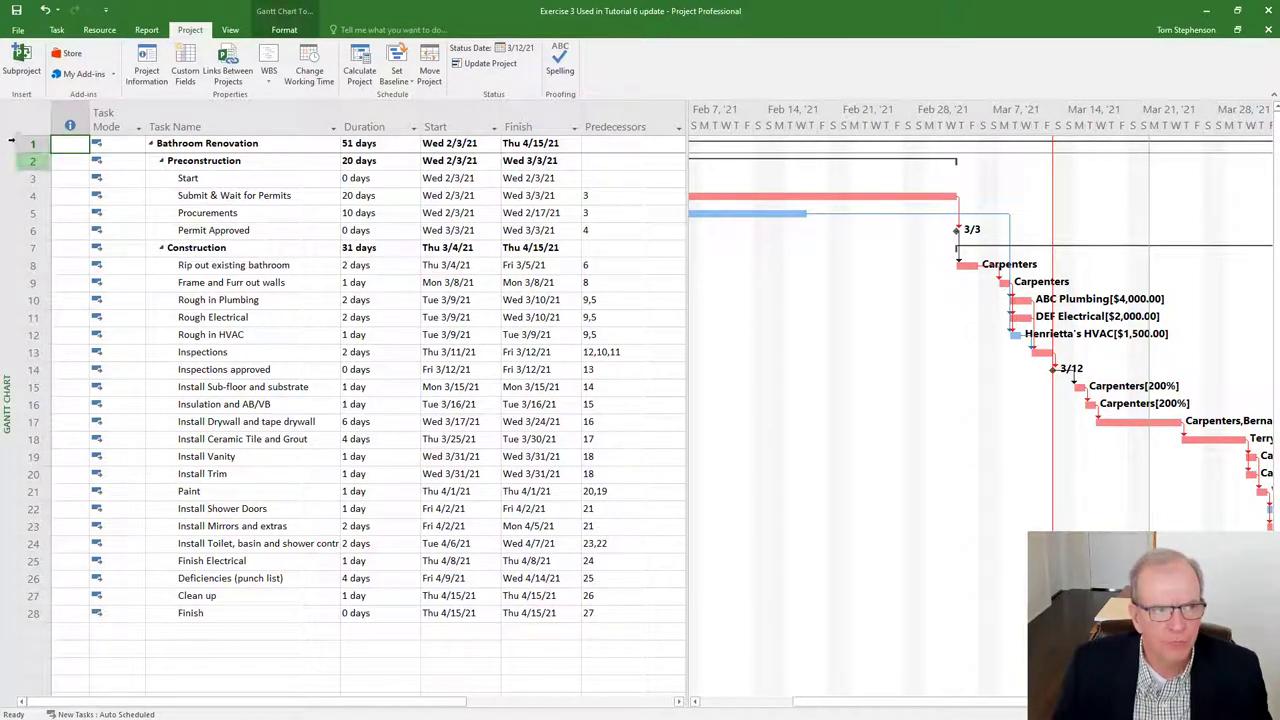
# Step: Apply the Tracking table to the task sheet
pyautogui.click(30, 118)
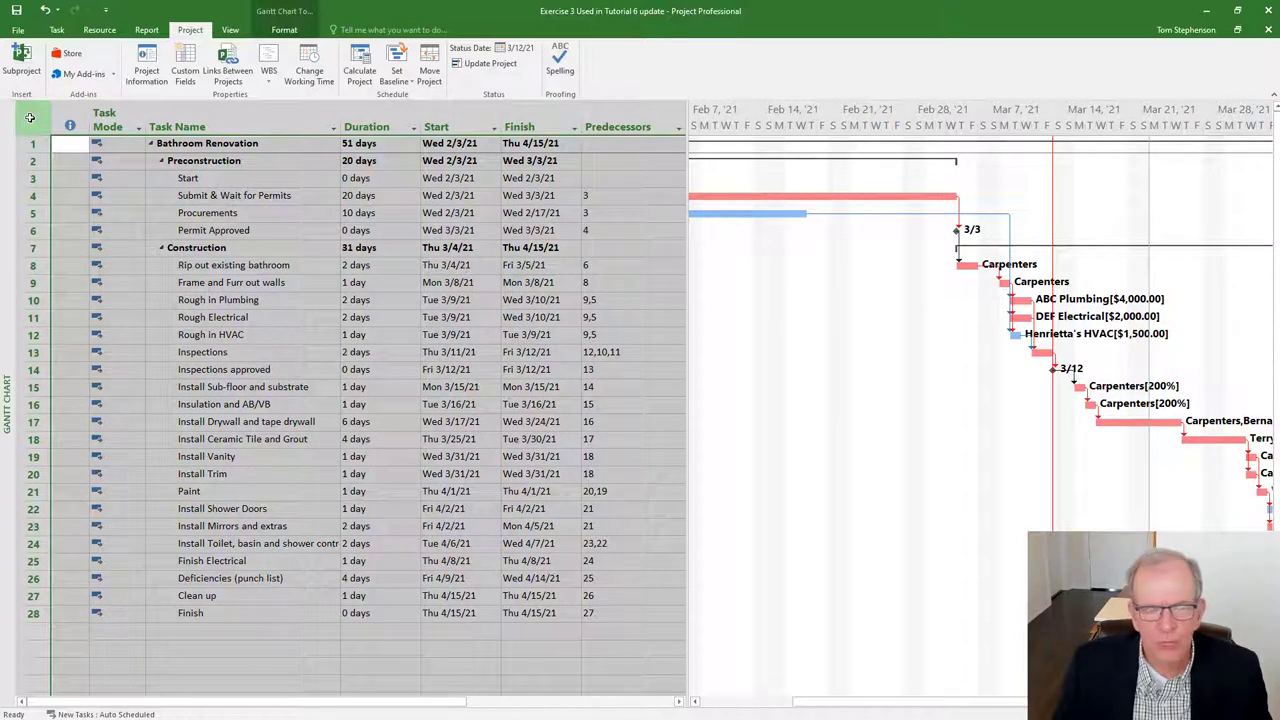
pyautogui.rightClick(30, 118)
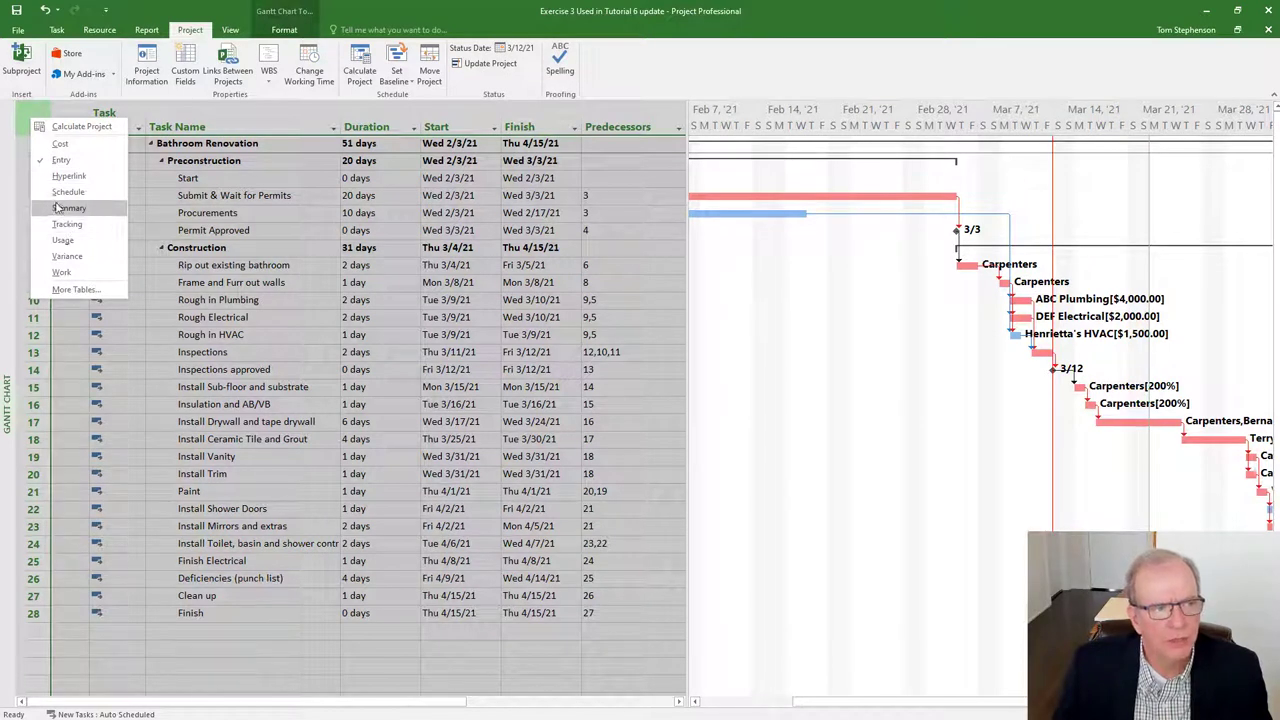
pyautogui.click(30, 118)
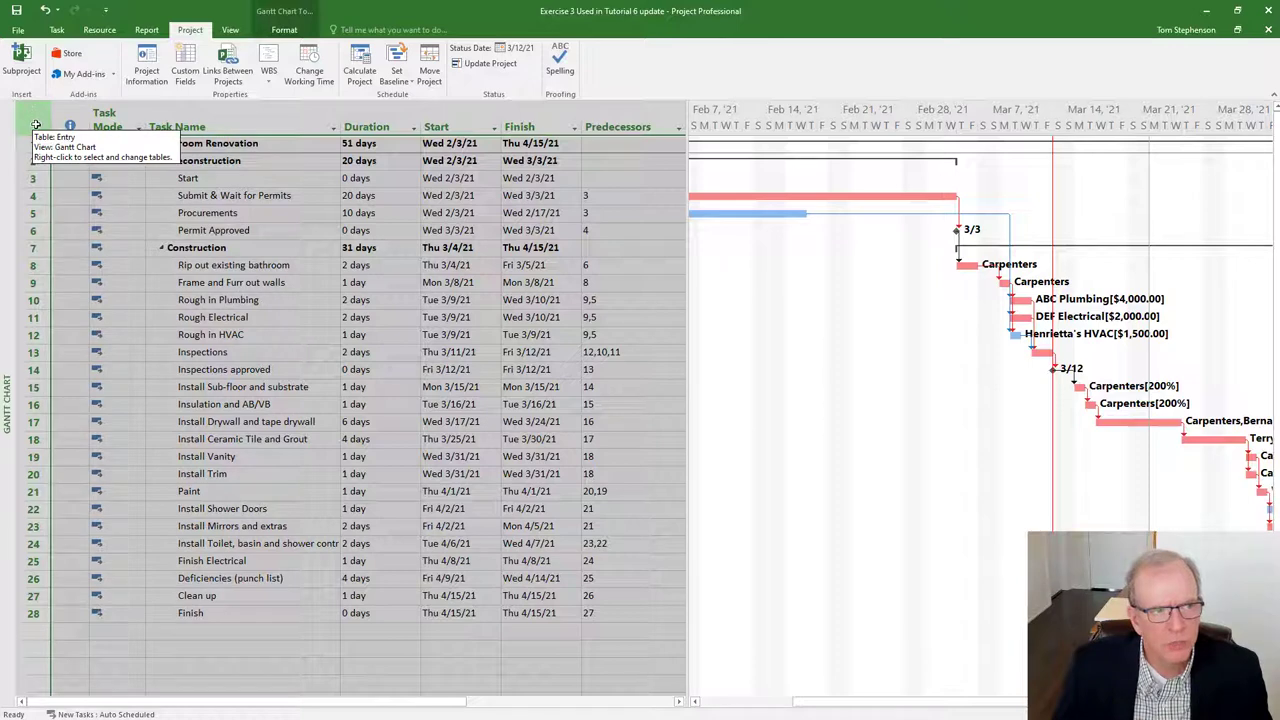
pyautogui.rightClick(35, 122)
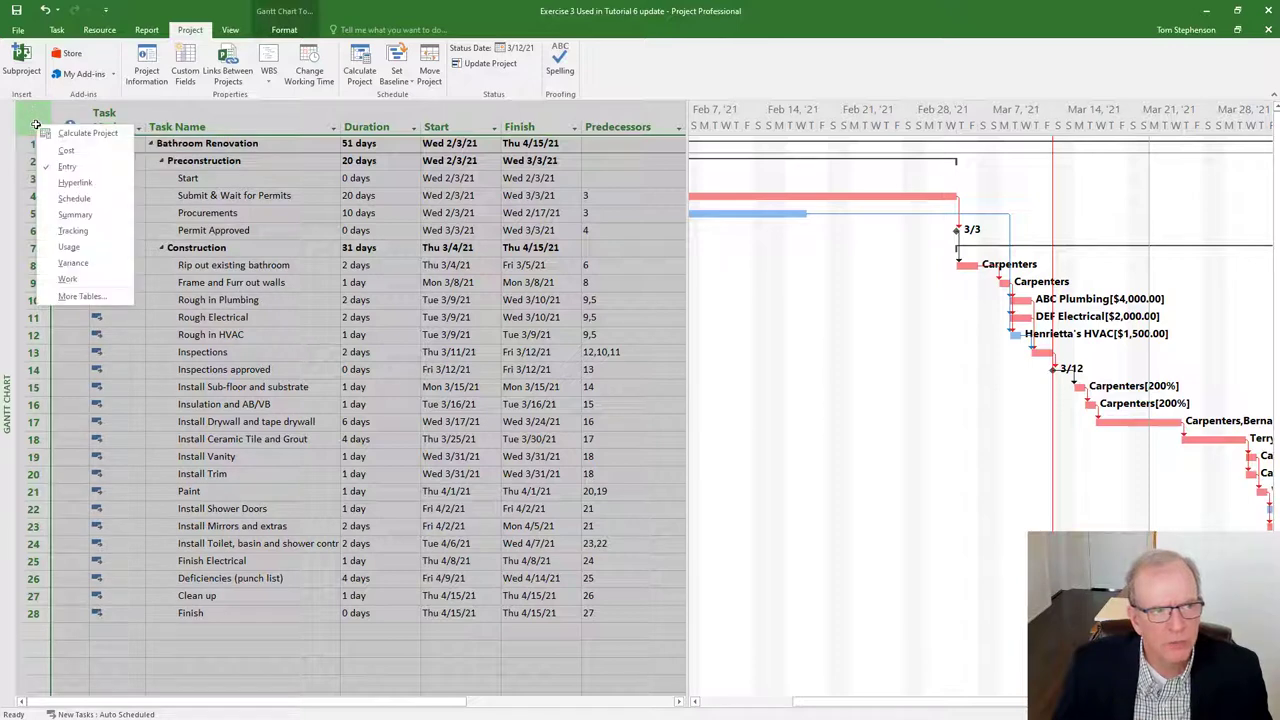
pyautogui.click(72, 230)
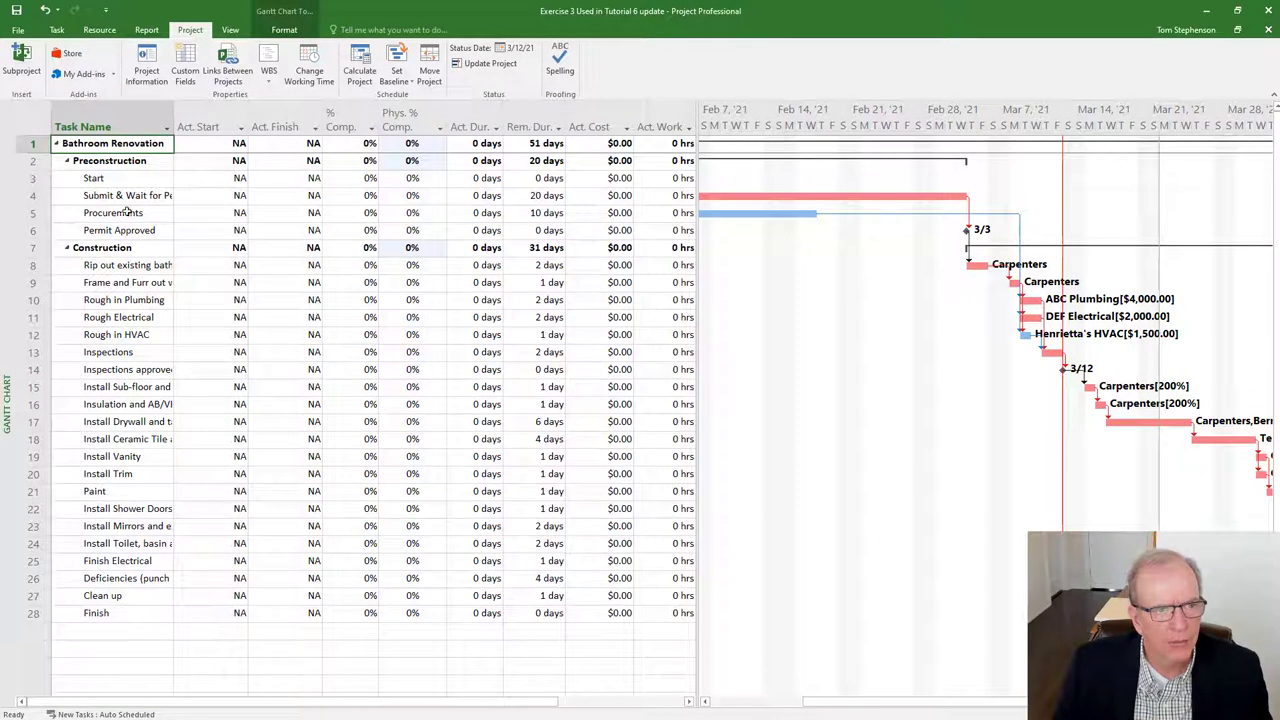
# Step: Insert a Duration column before the Act. Start column in the Tracking table
pyautogui.click(196, 120)
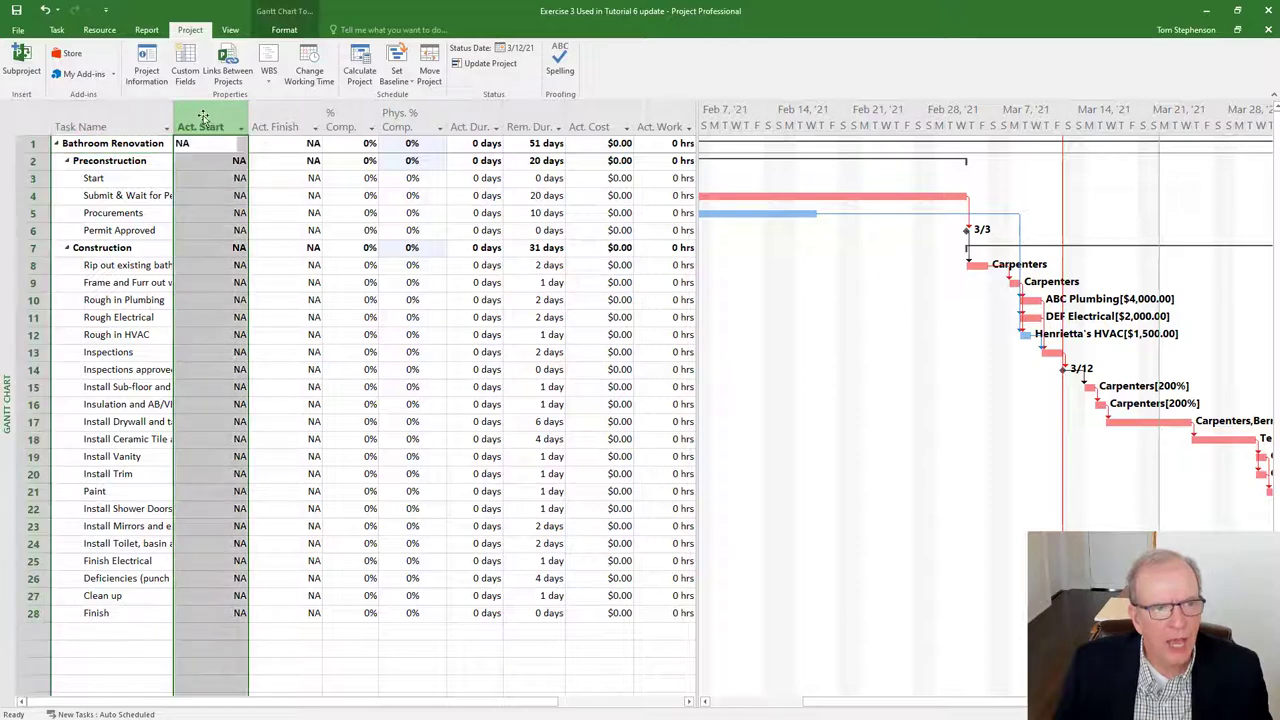
pyautogui.click(277, 126)
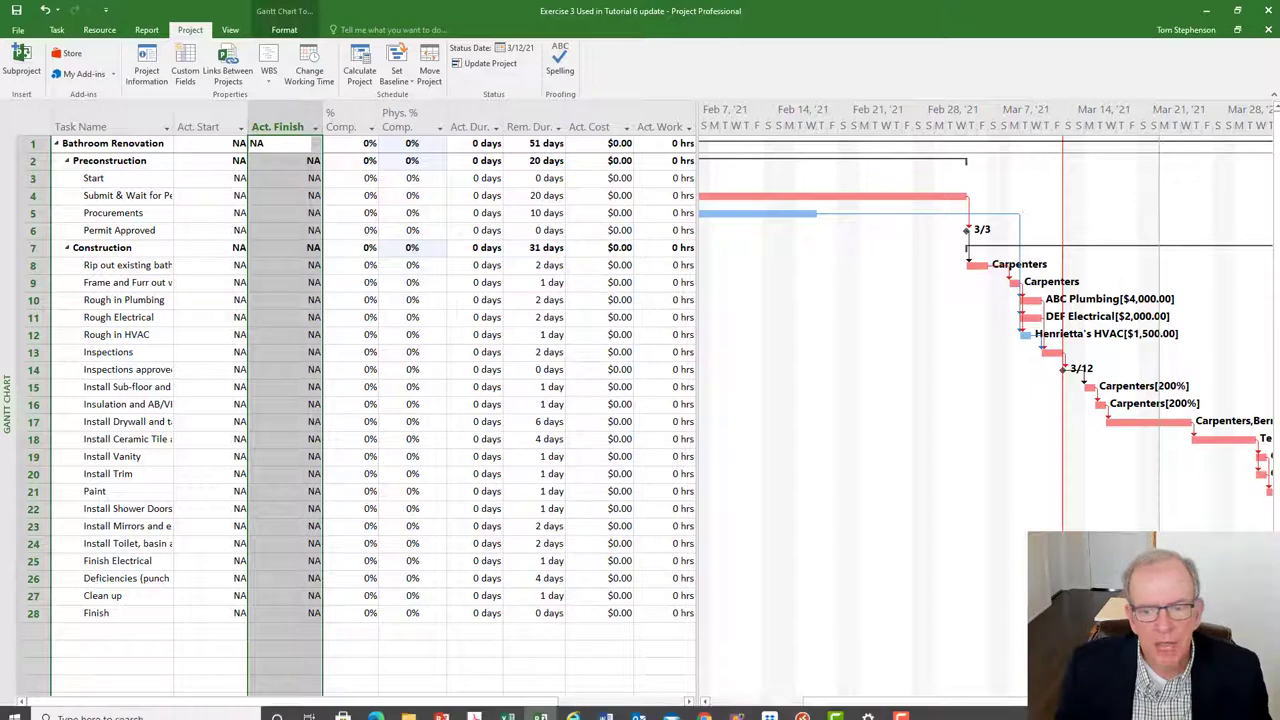
pyautogui.moveTo(847, 706); pyautogui.dragTo(805, 686)
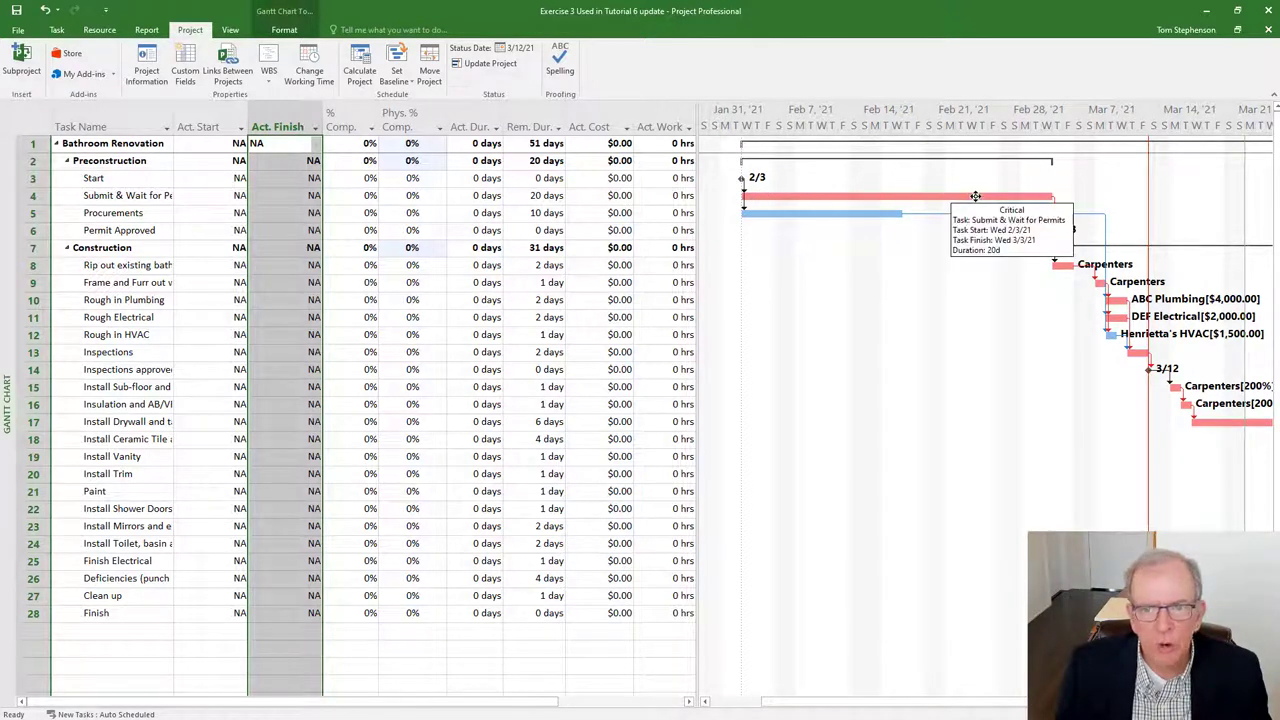
pyautogui.click(195, 115)
pyautogui.rightClick(199, 123)
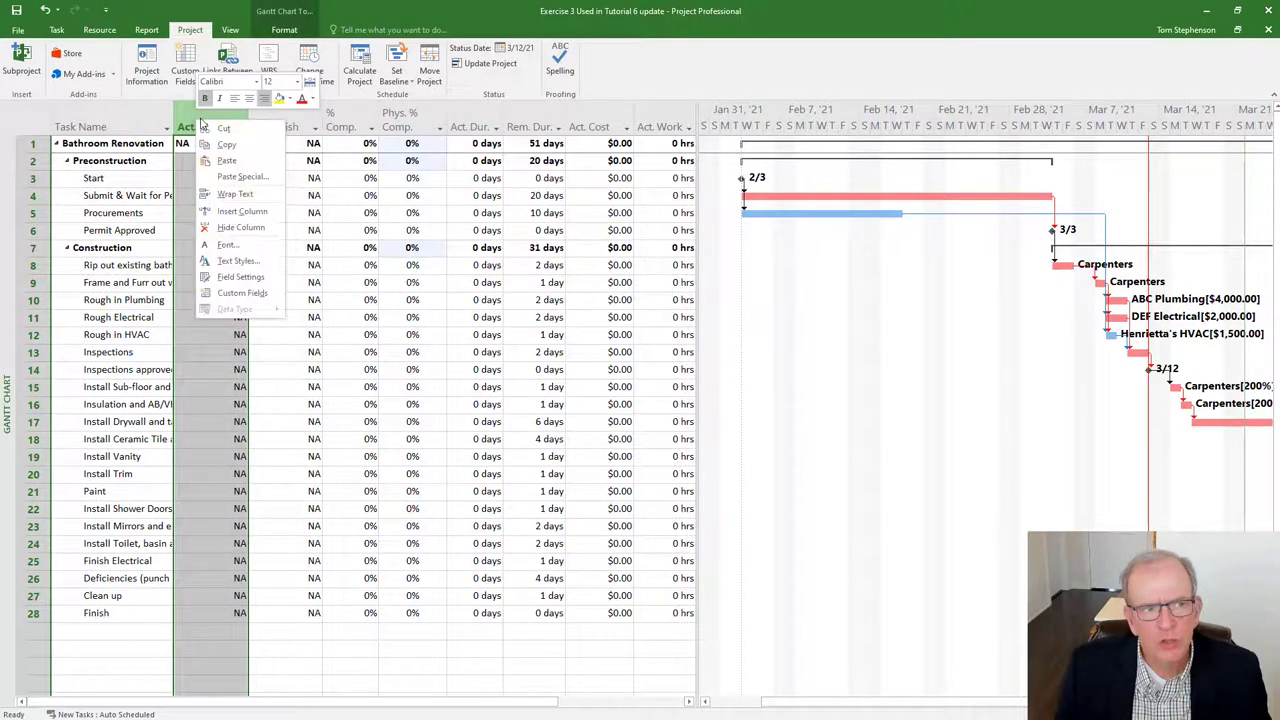
pyautogui.click(203, 121)
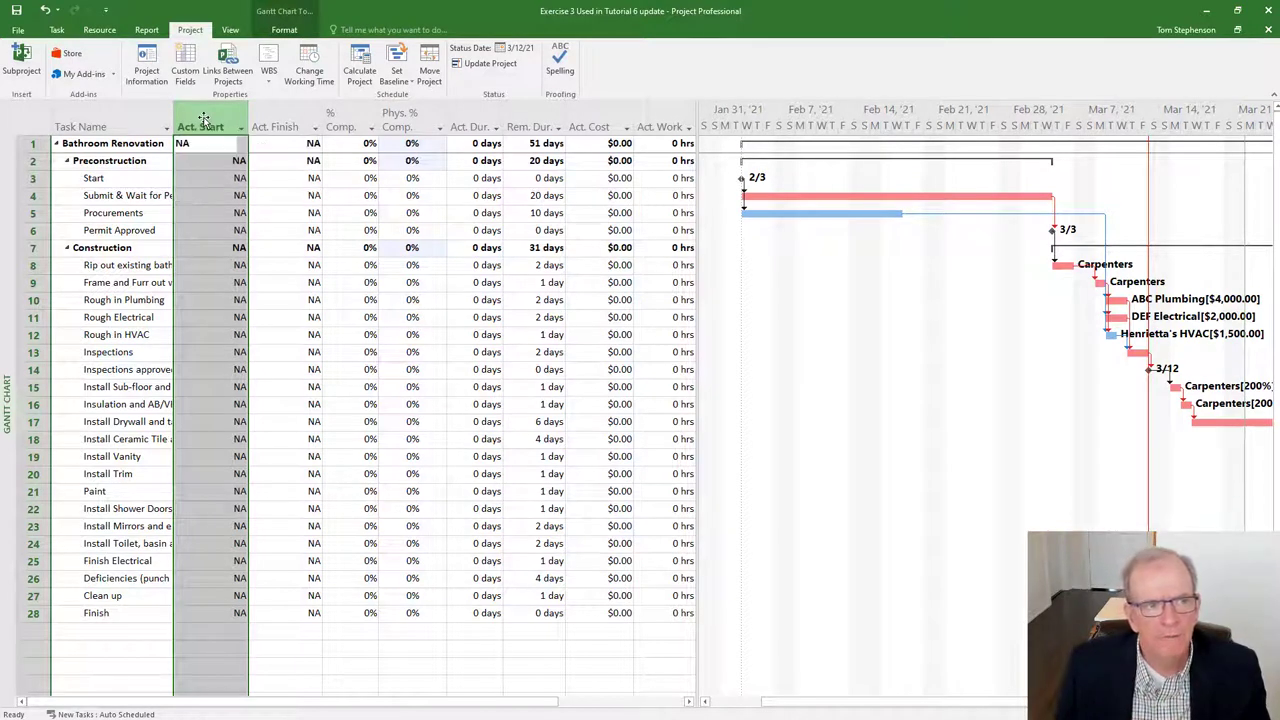
pyautogui.rightClick(203, 121)
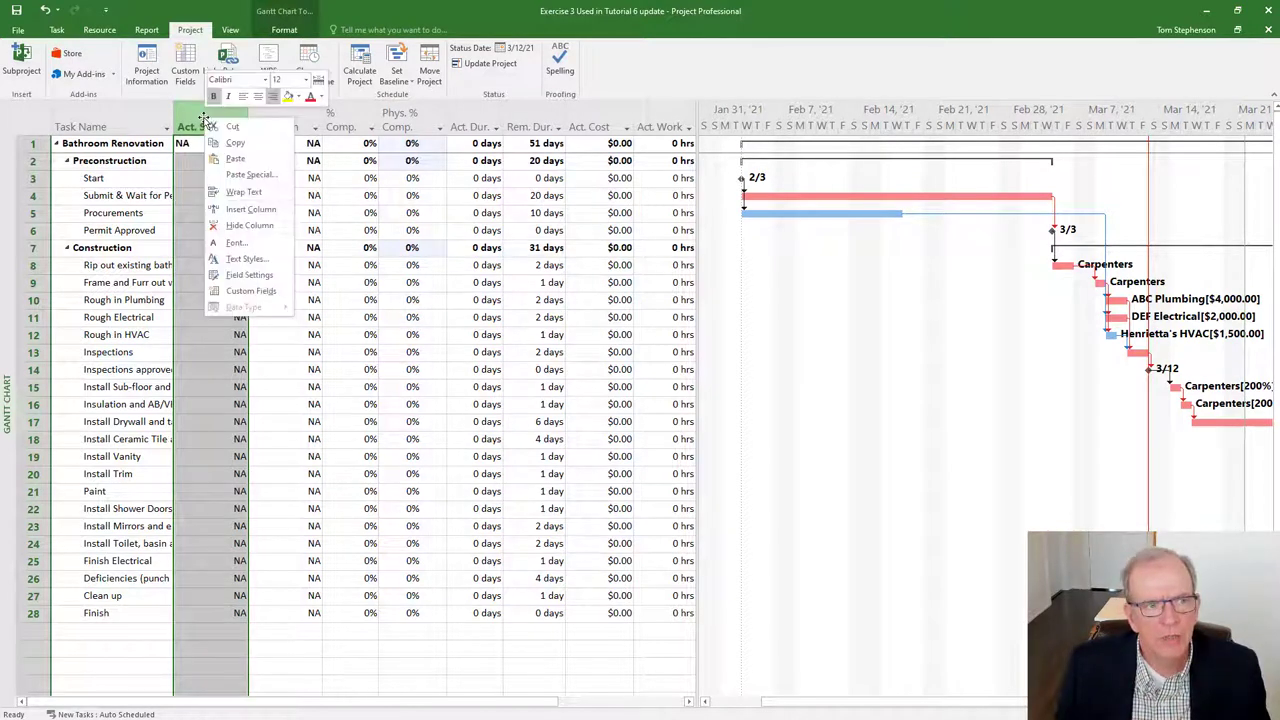
pyautogui.click(250, 209)
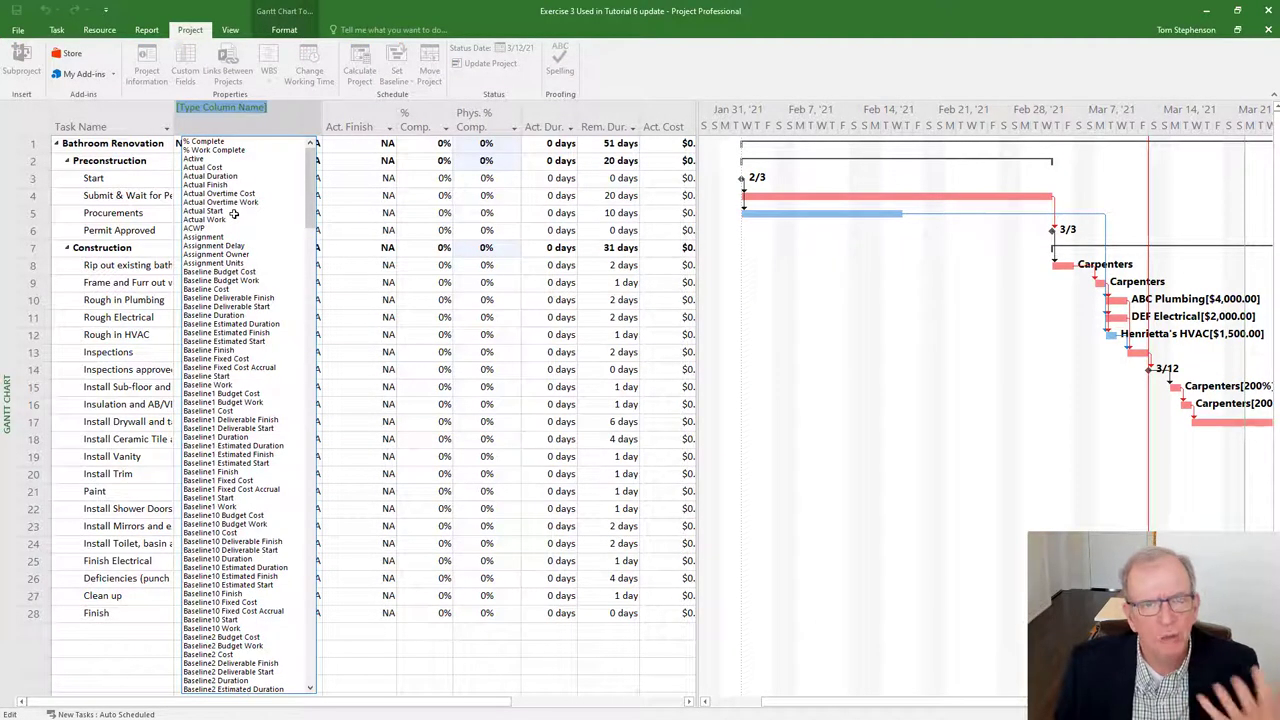
pyautogui.write('date1')
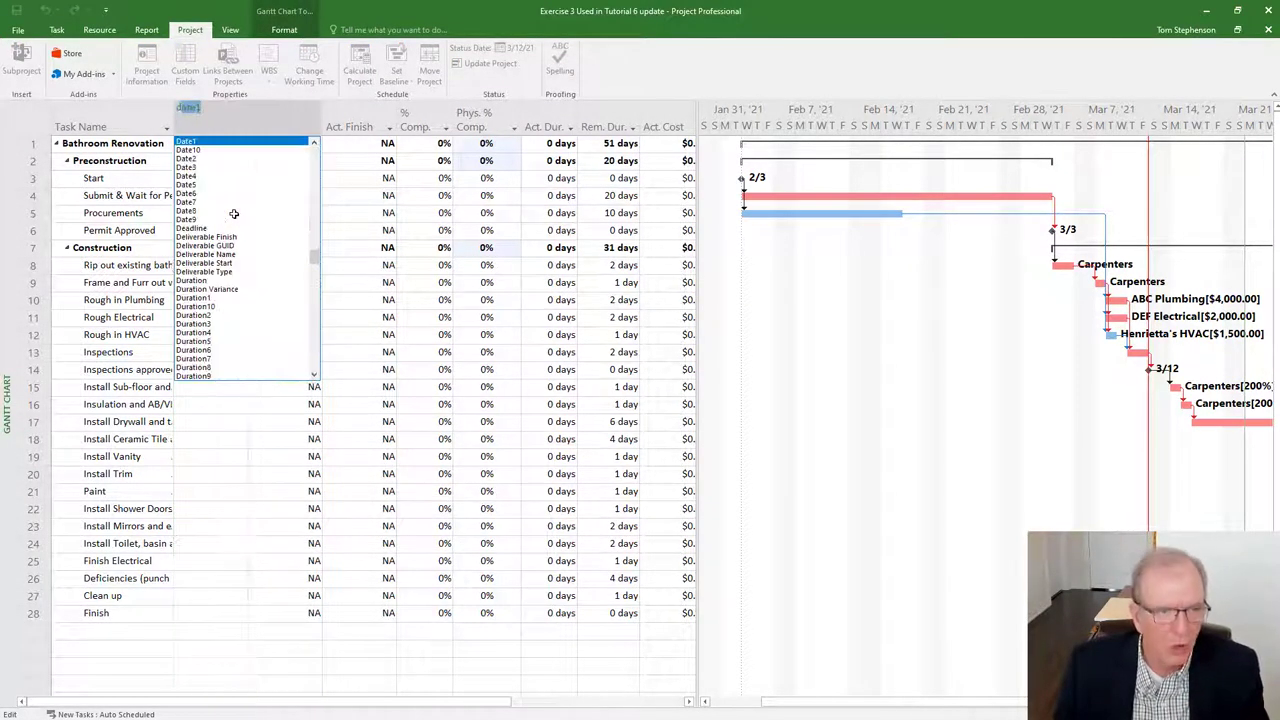
pyautogui.click(197, 283)
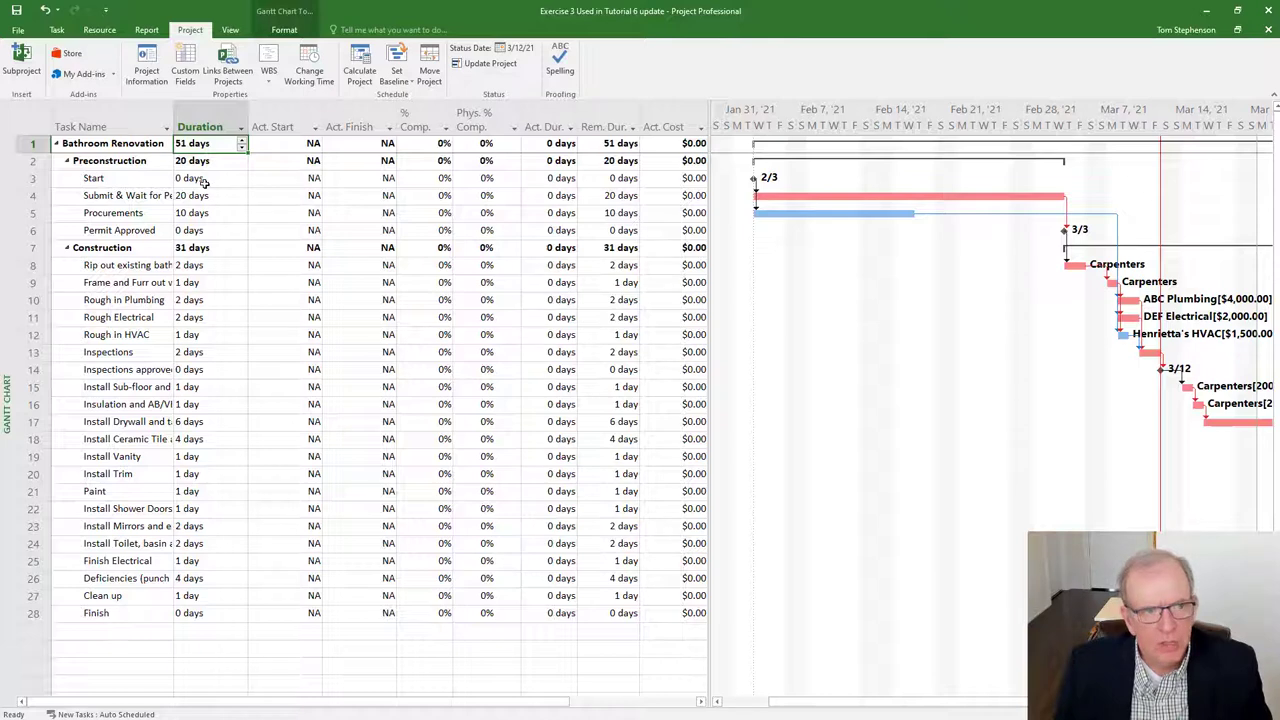
# Step: Set the % Complete of the Start milestone, task 3, to 100%
pyautogui.click(33, 178)
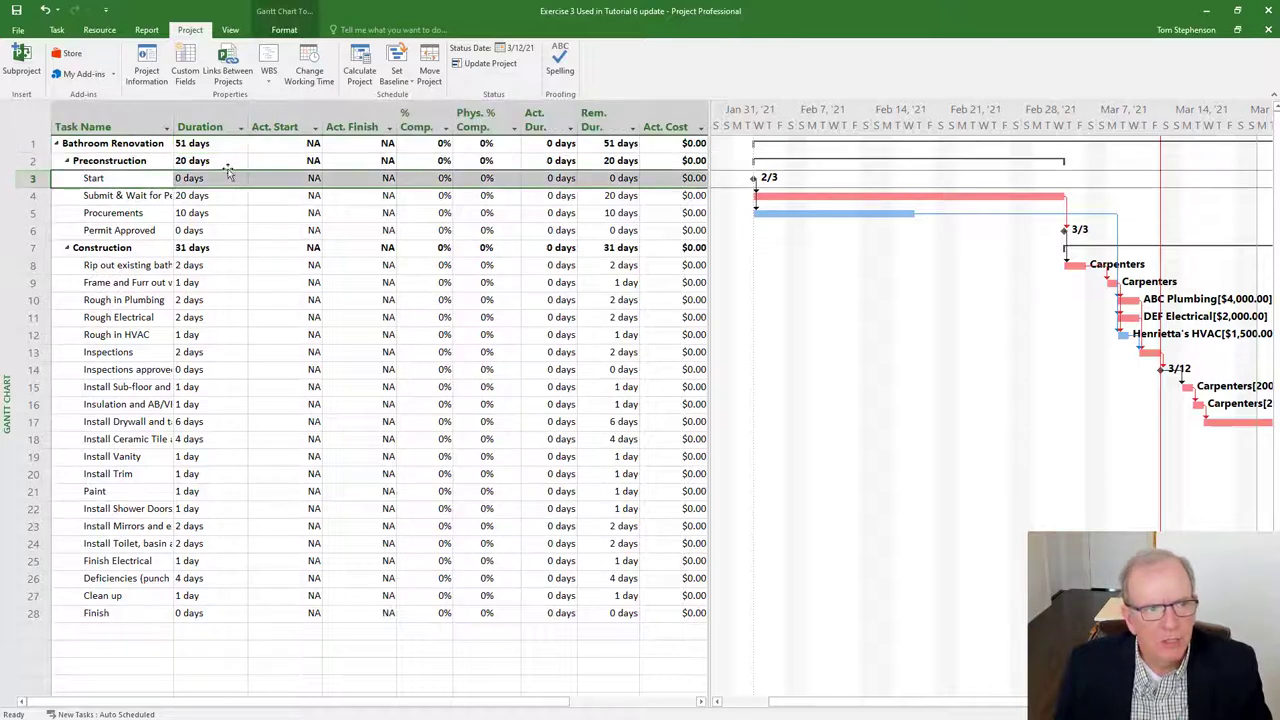
pyautogui.click(446, 178)
pyautogui.write('1')
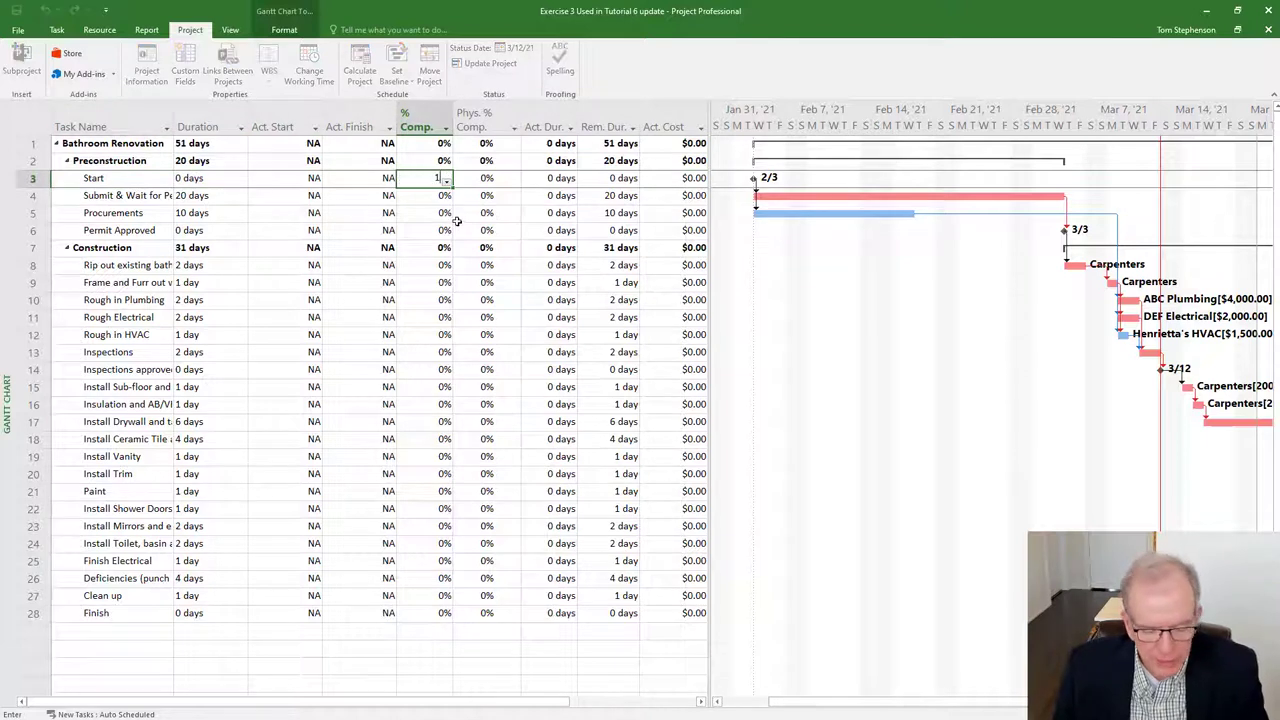
pyautogui.write('00')
pyautogui.press('Return')
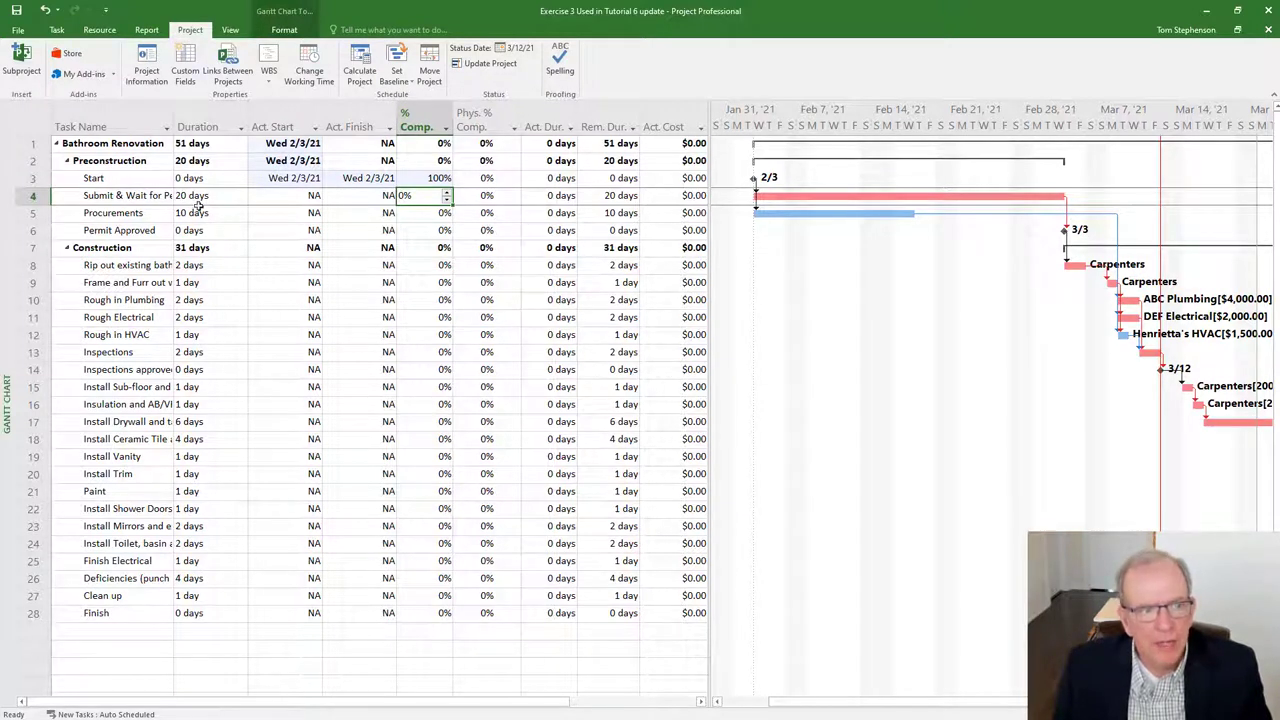
# Step: Widen the Task Name column to fit the full names and set the duration of Submit & Wait for Permits to 22 days
pyautogui.moveTo(174, 128); pyautogui.dragTo(263, 127)
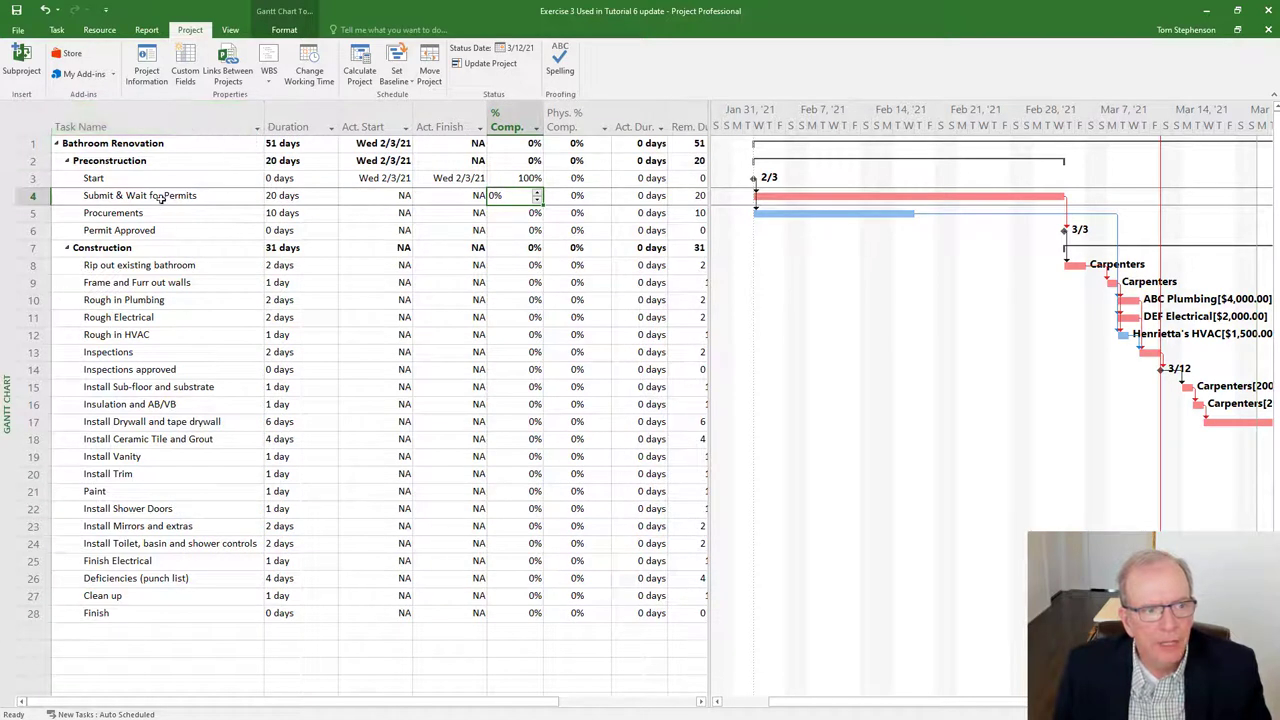
pyautogui.click(309, 196)
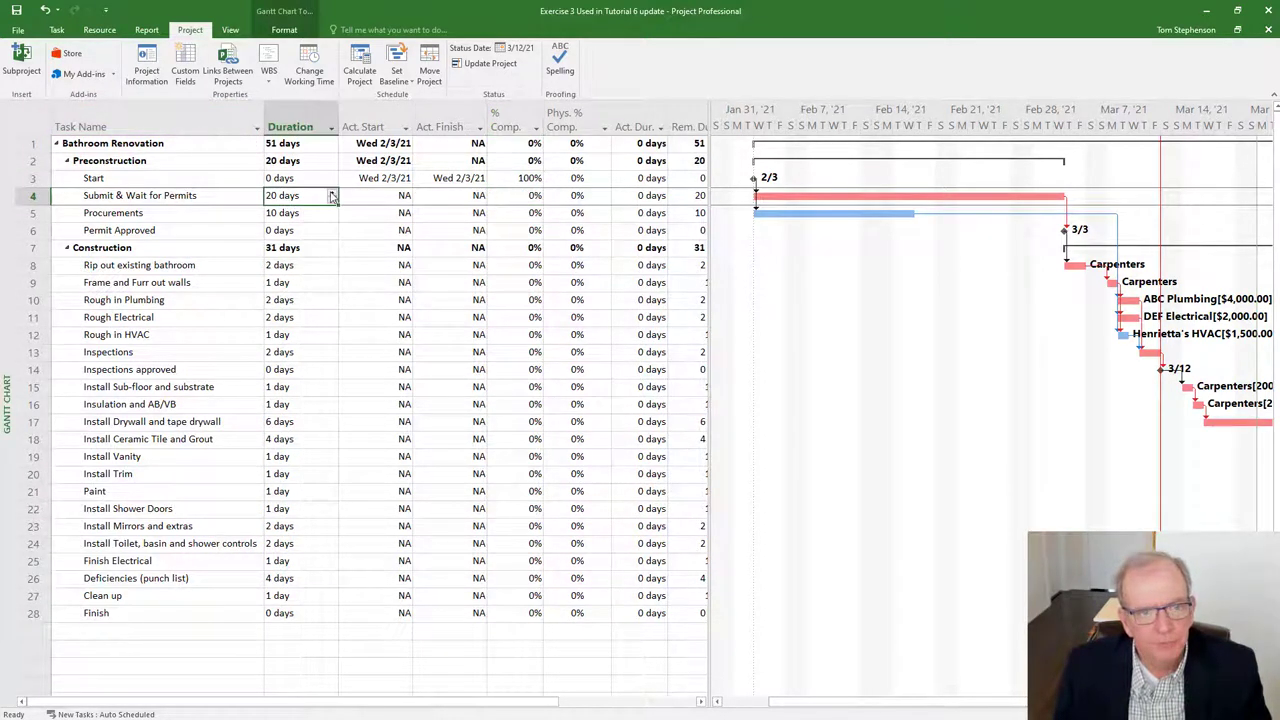
pyautogui.click(333, 194)
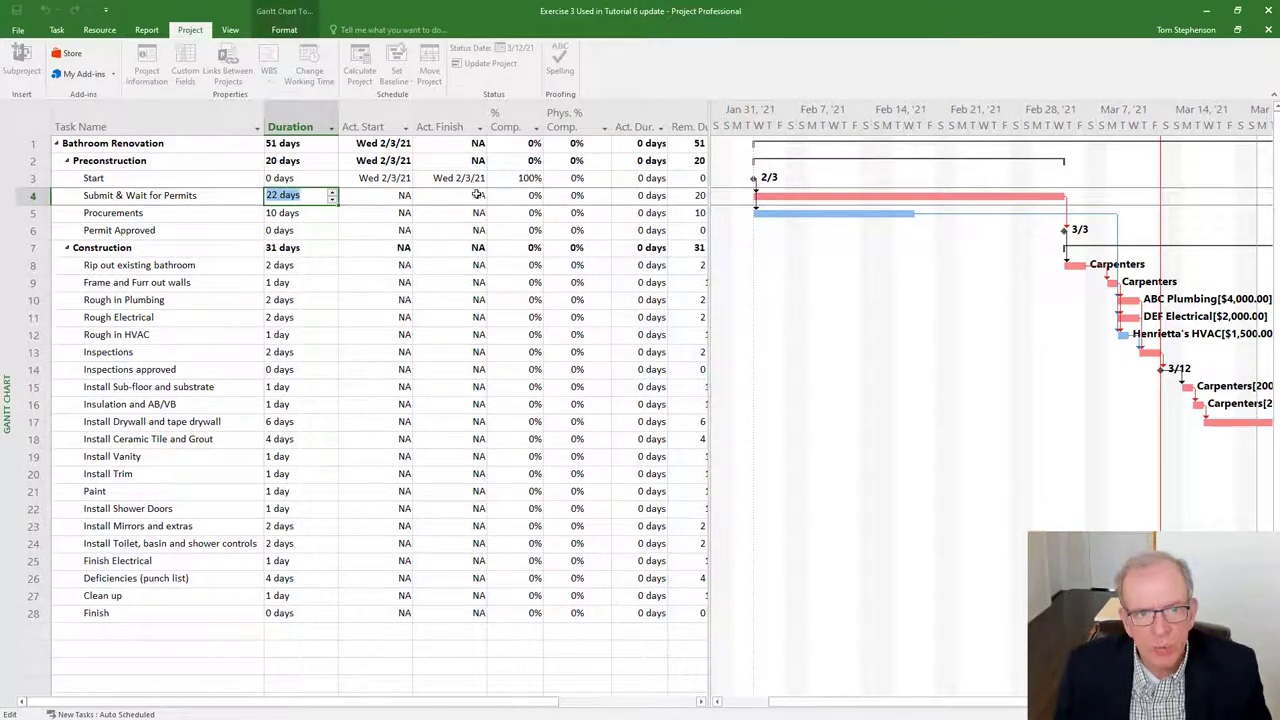
# Step: Set the % Complete of Submit & Wait for Permits, task 4, to 100%
pyautogui.click(516, 195)
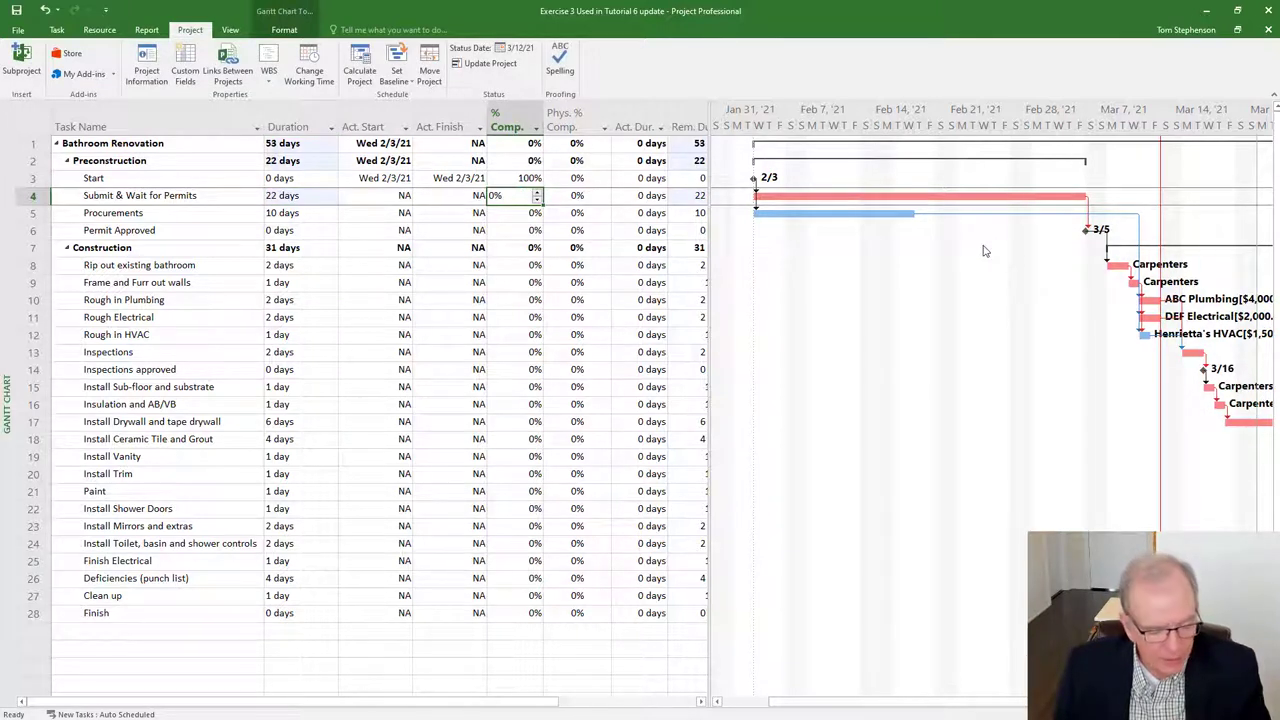
pyautogui.write('100')
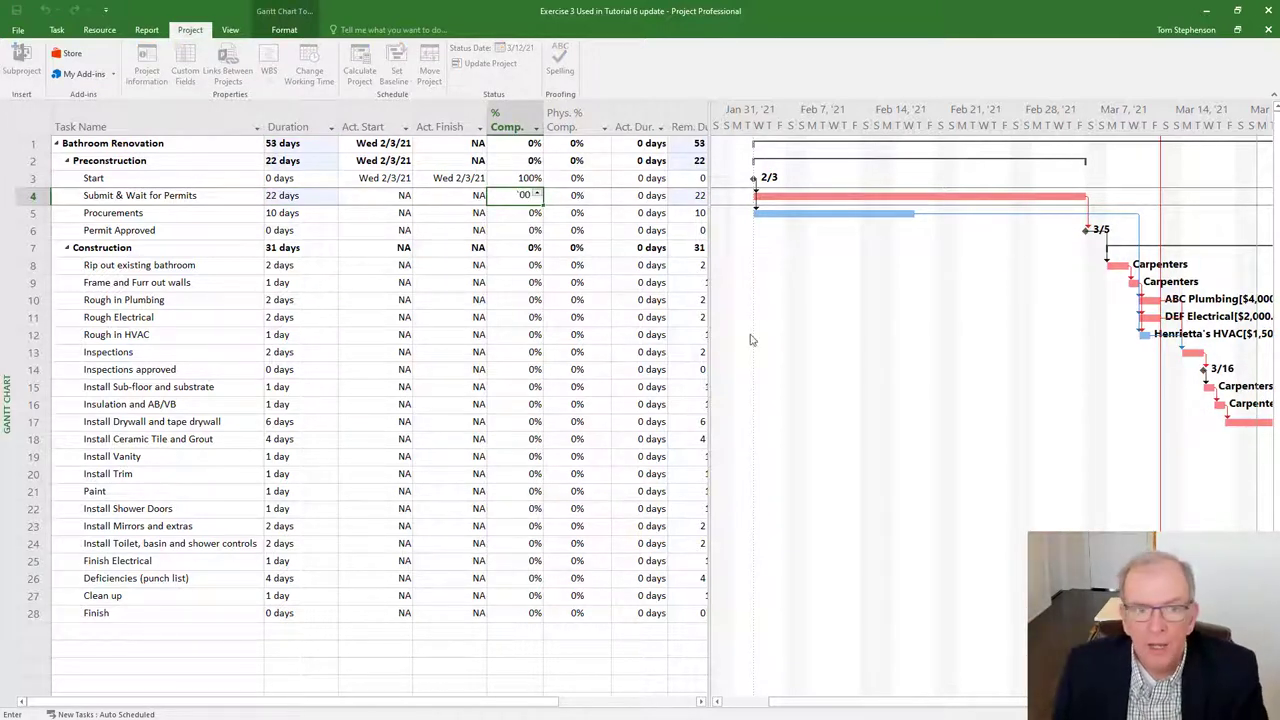
pyautogui.press('BackSpace')
pyautogui.press('BackSpace')
pyautogui.press('BackSpace')
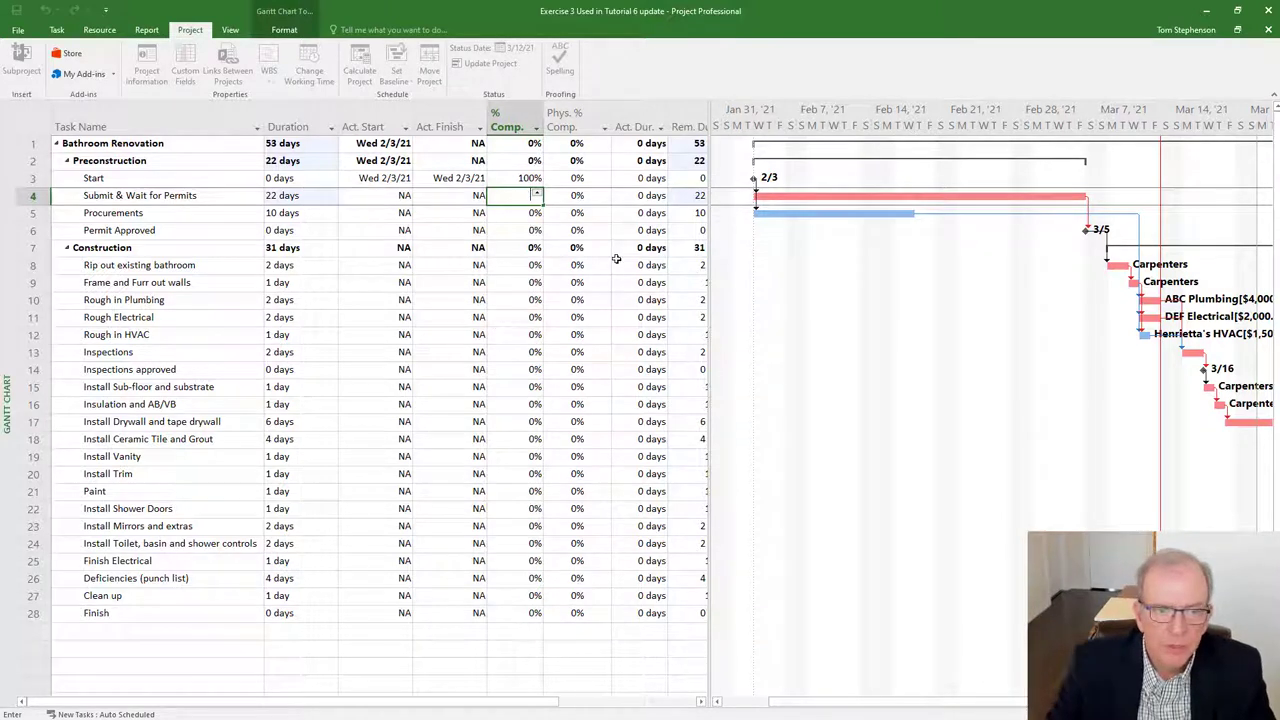
pyautogui.write('100')
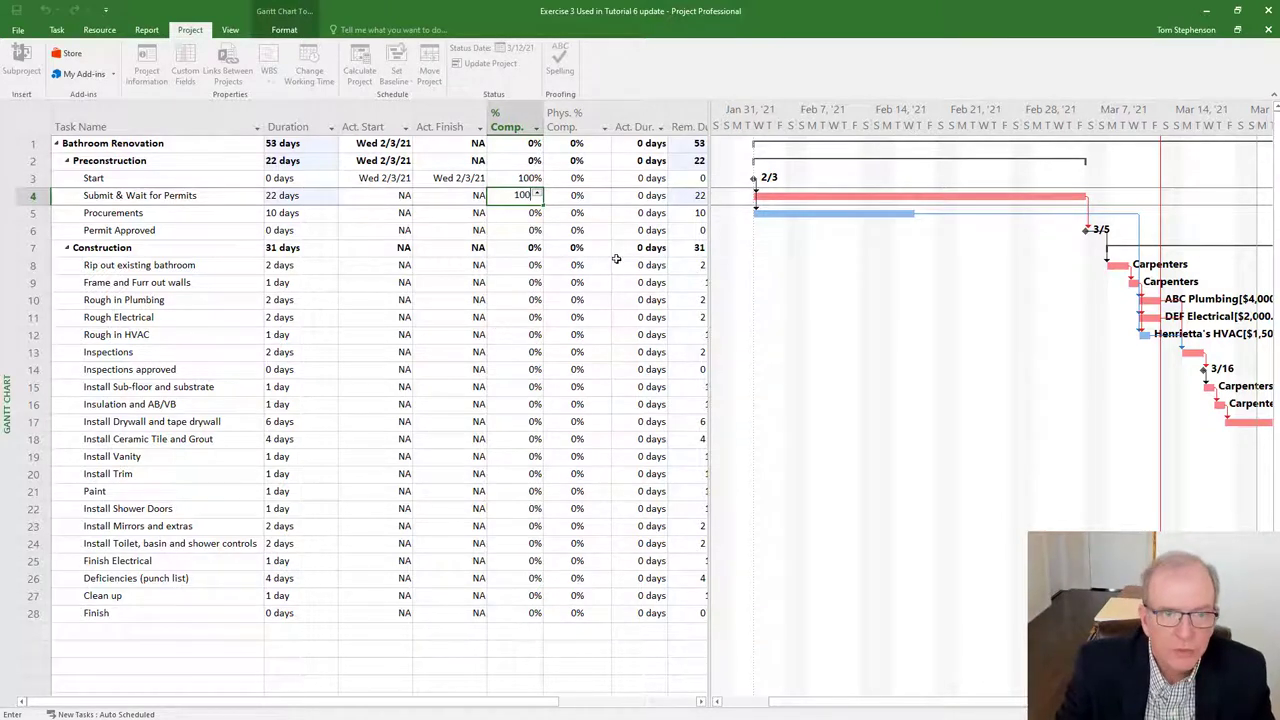
pyautogui.press('Return')
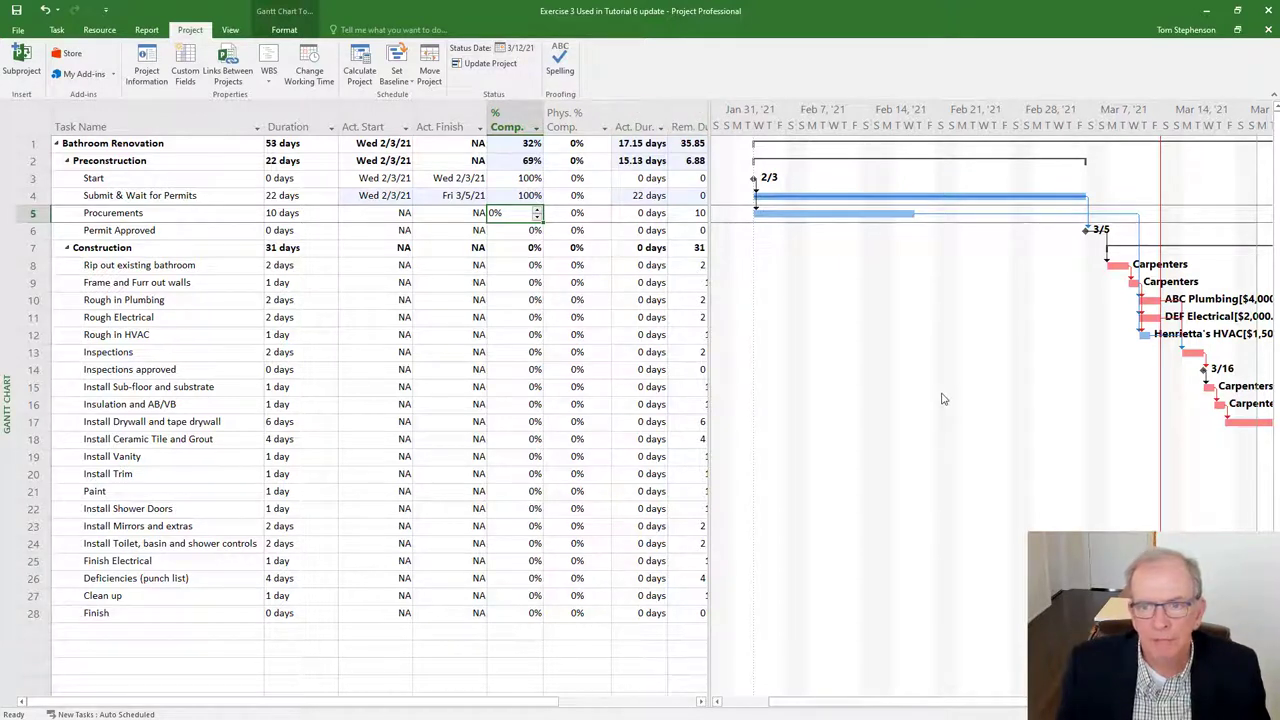
# Step: Set the actual start of Procurements, task 5, to Mon 2/8/21
pyautogui.click(390, 214)
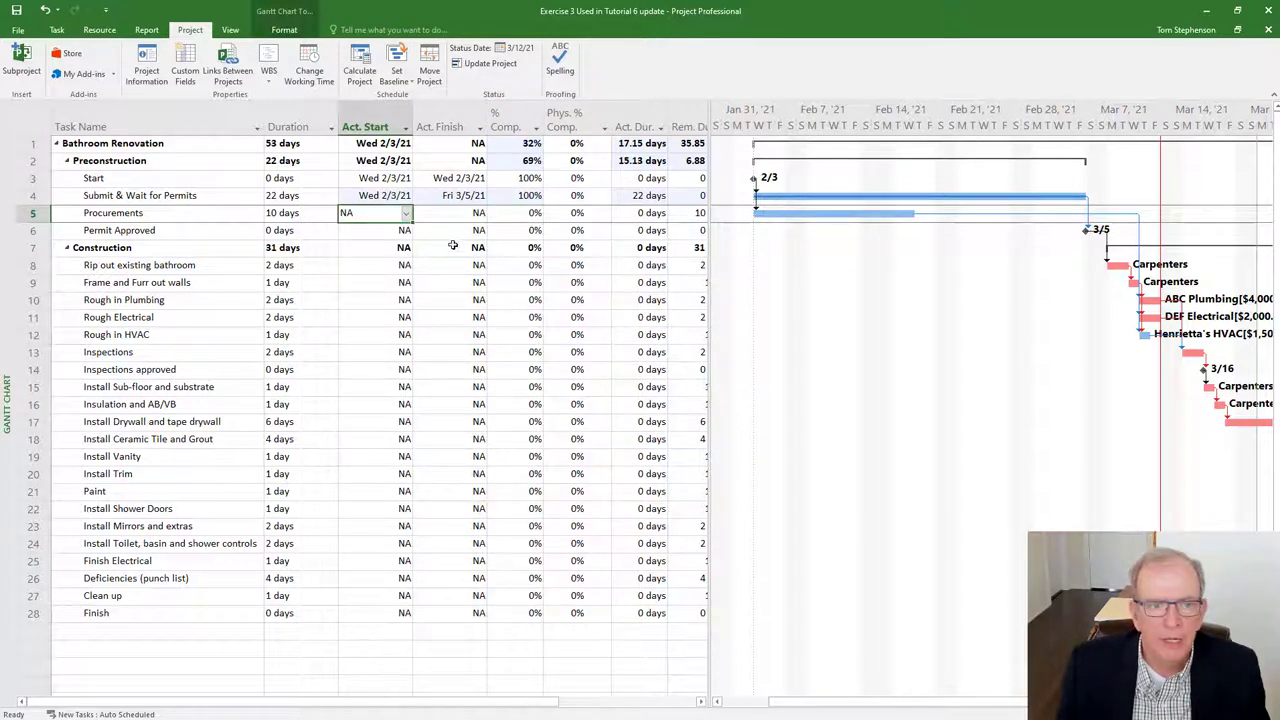
pyautogui.moveTo(833, 216)
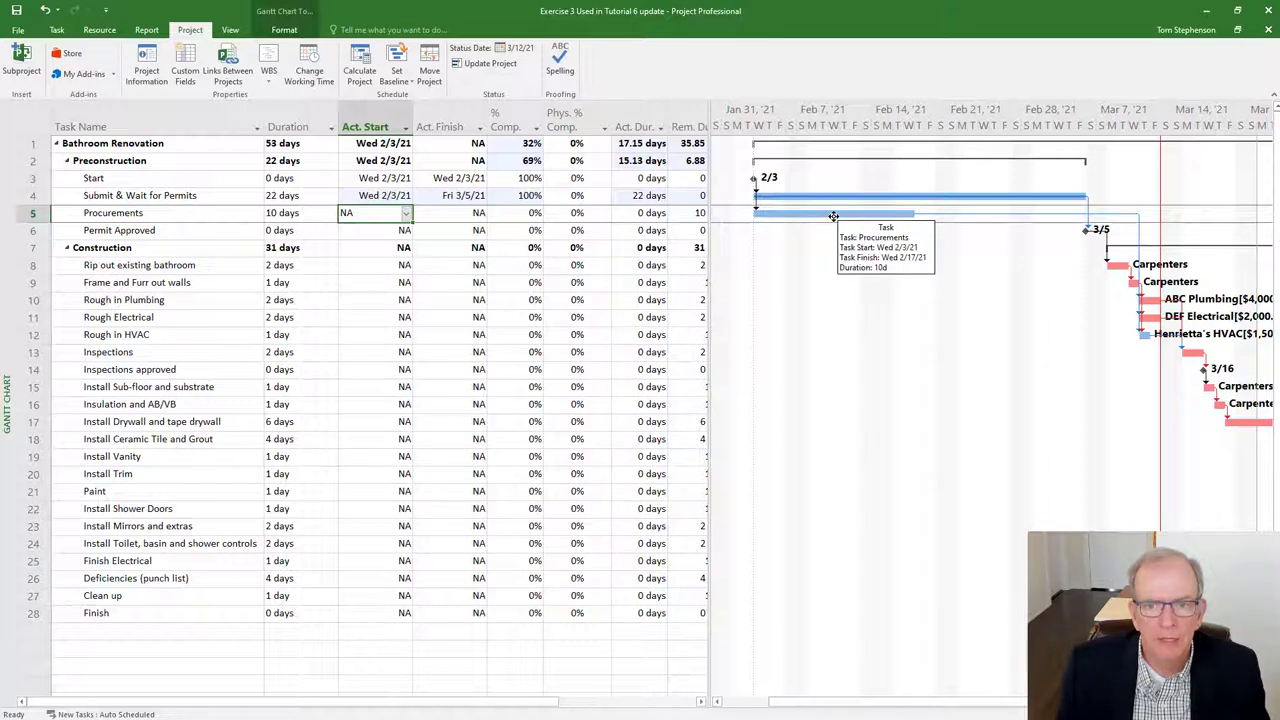
pyautogui.click(407, 215)
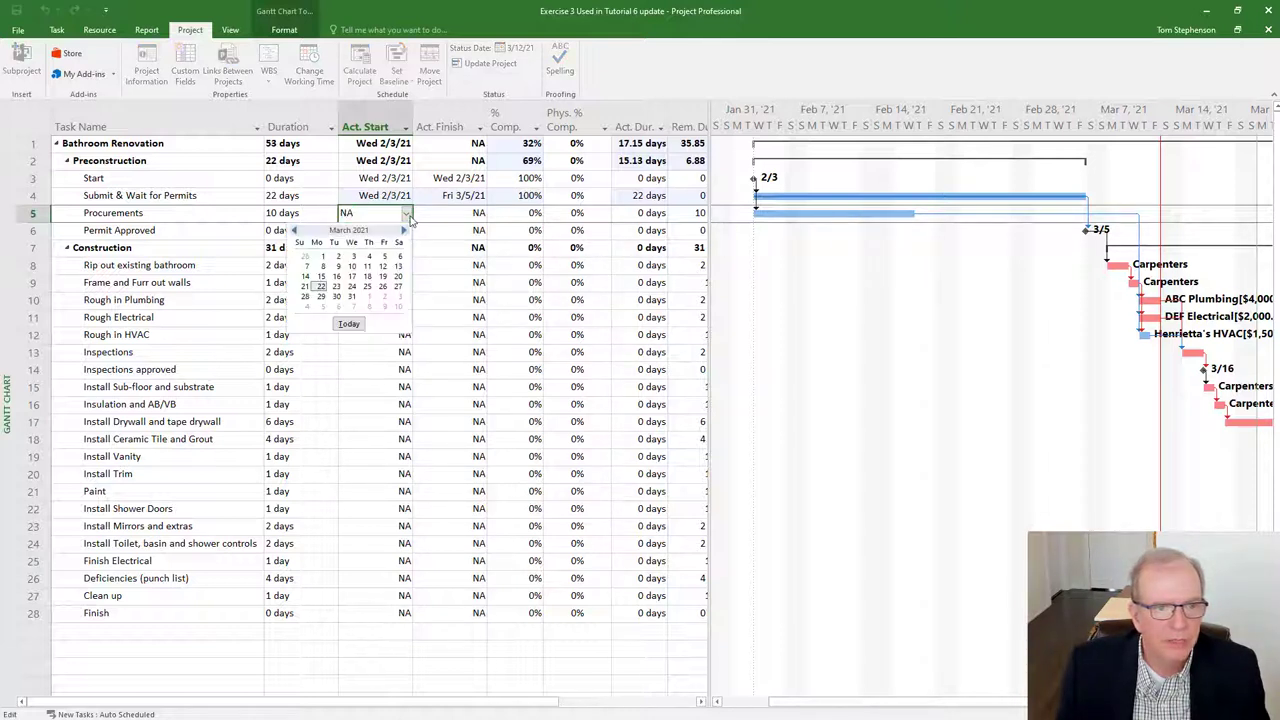
pyautogui.click(294, 231)
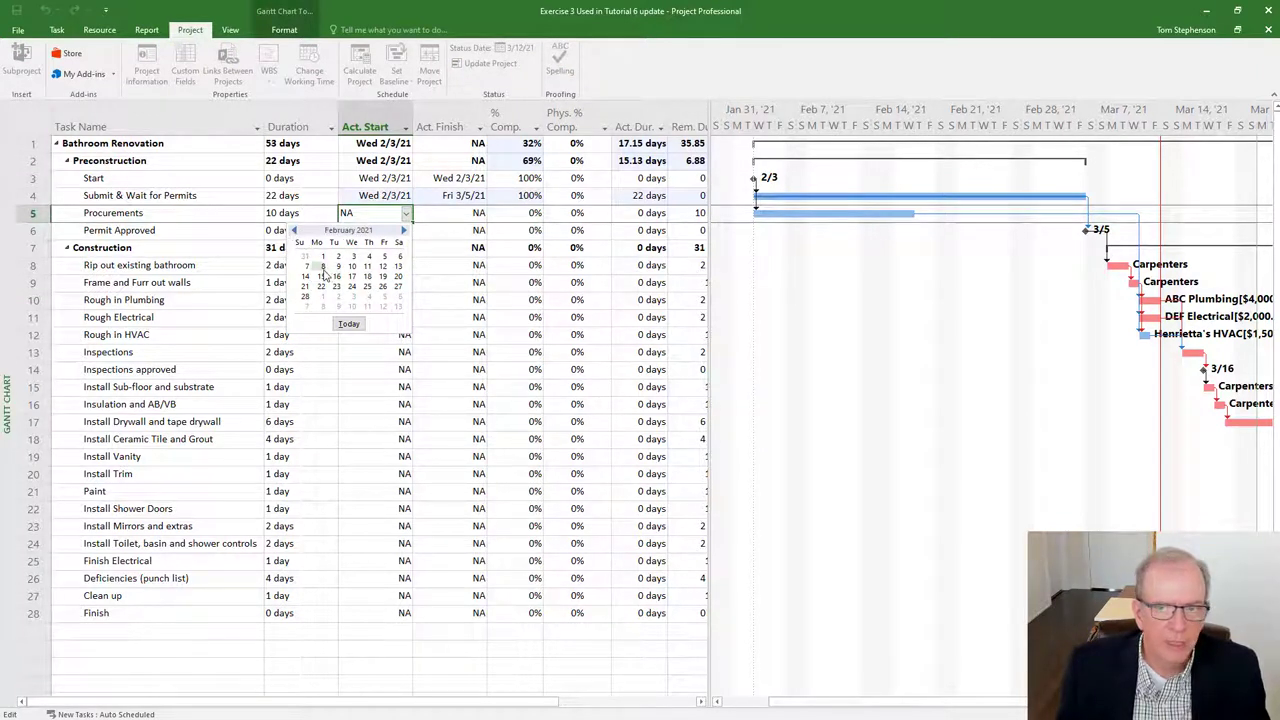
pyautogui.click(323, 267)
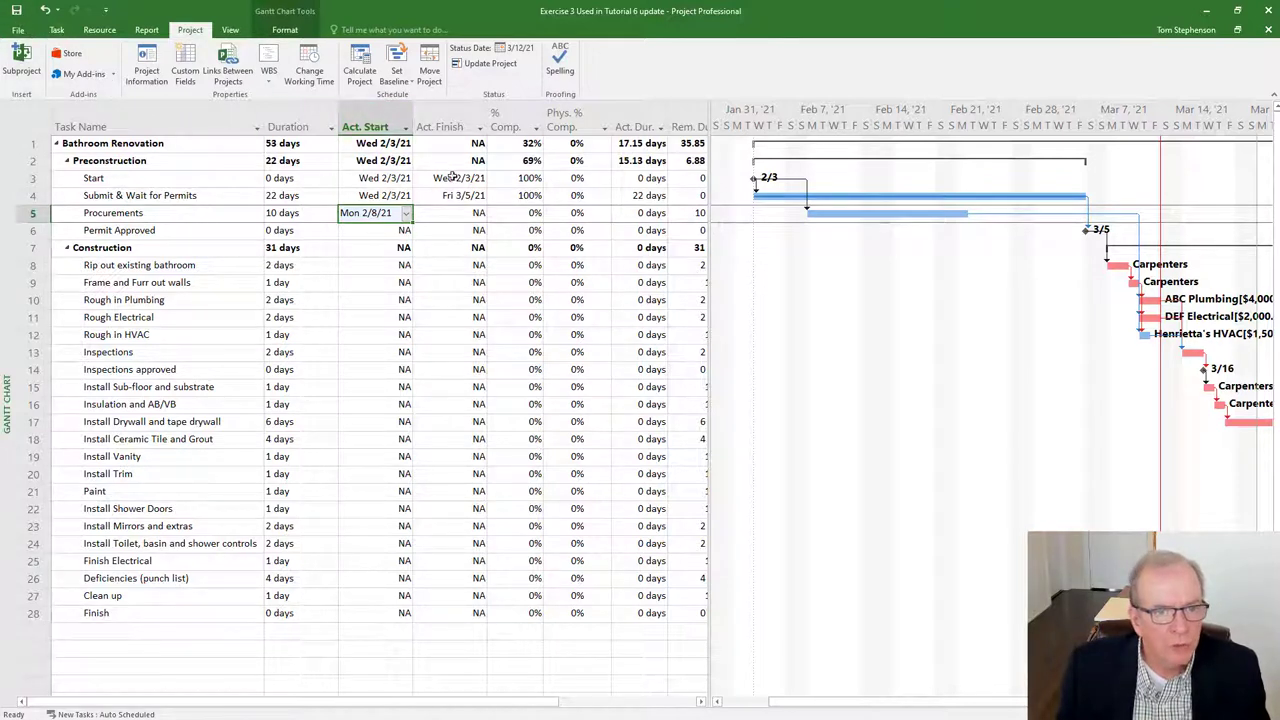
# Step: Mark Procurements and the Permit Approved milestone, tasks 5 and 6, as 100% complete
pyautogui.click(533, 213)
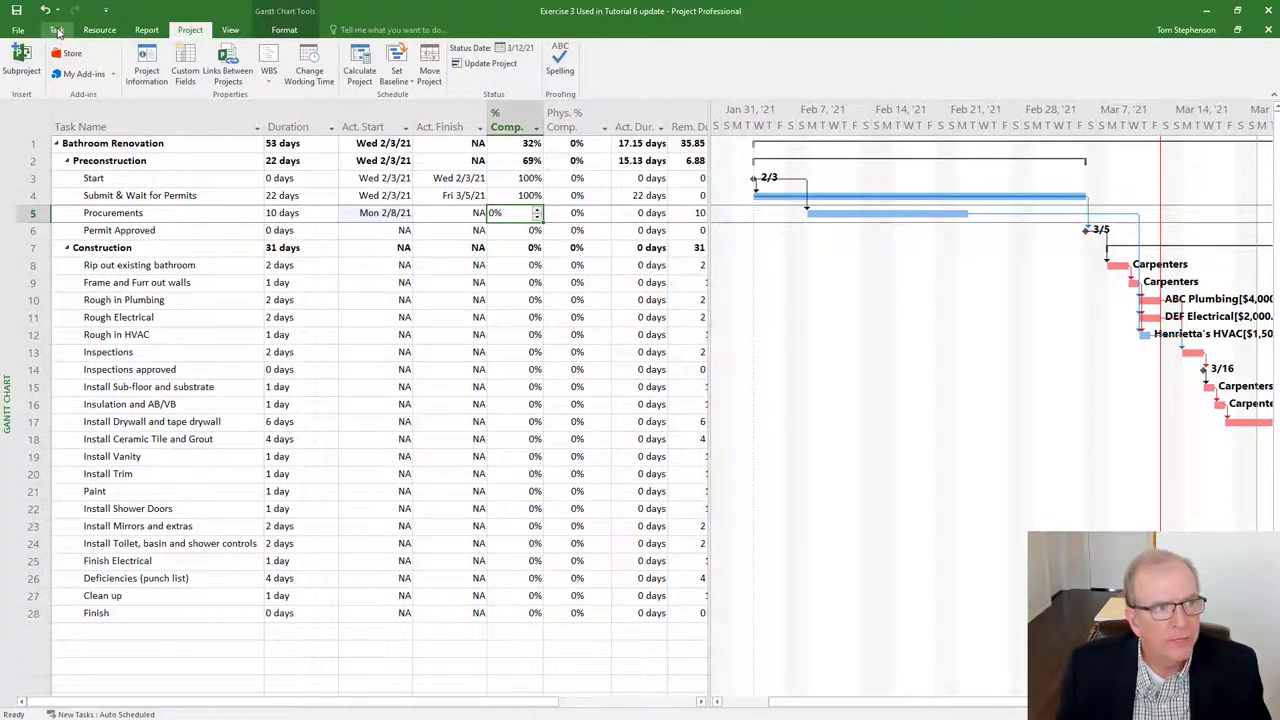
pyautogui.click(57, 31)
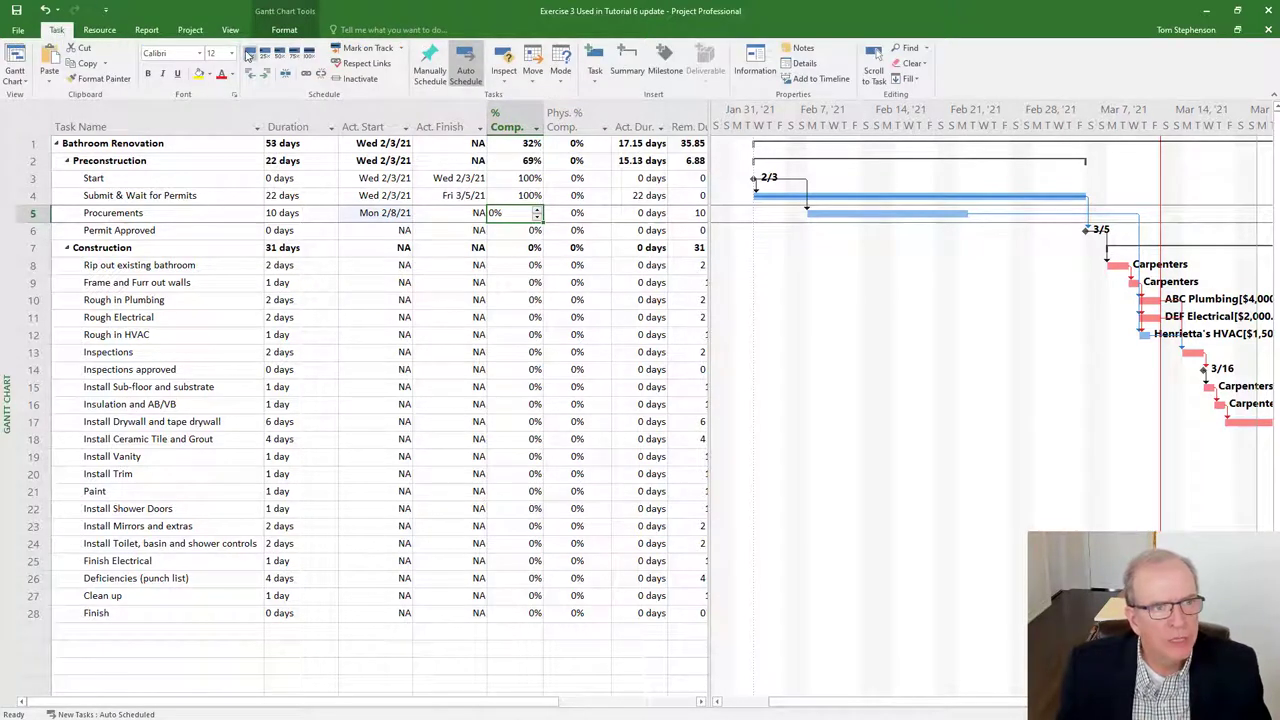
pyautogui.click(309, 56)
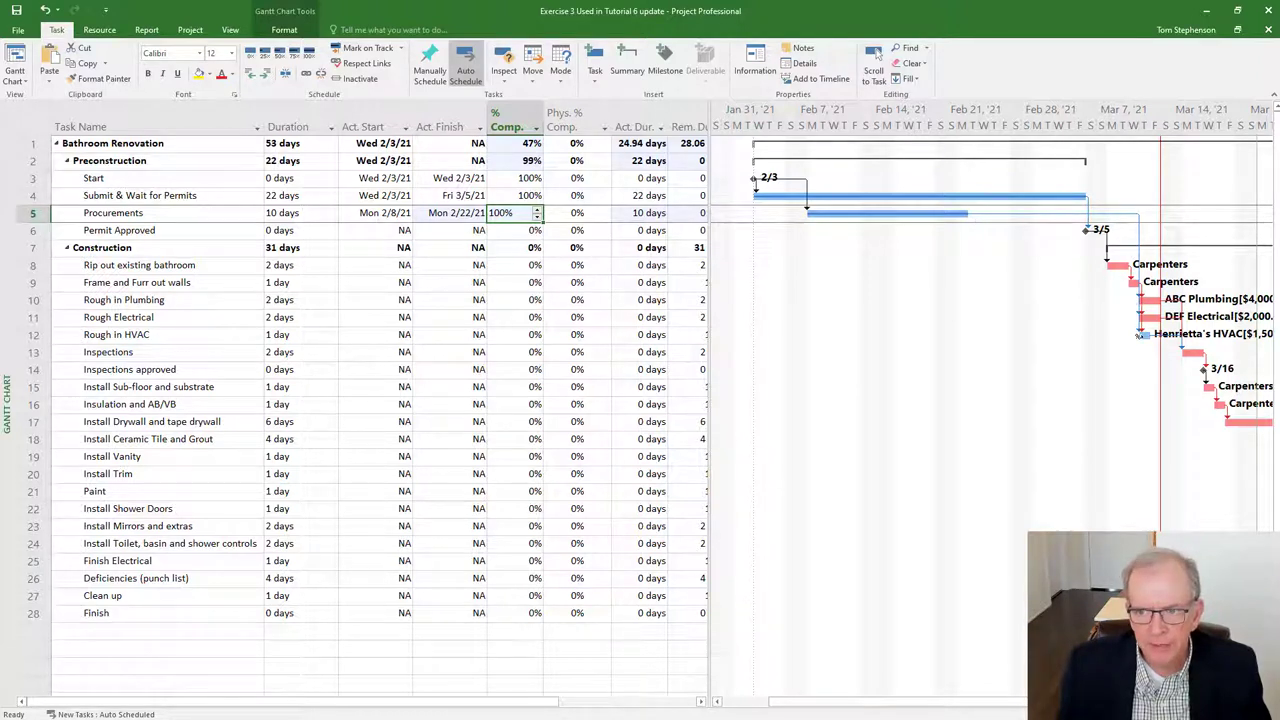
pyautogui.moveTo(1140, 335)
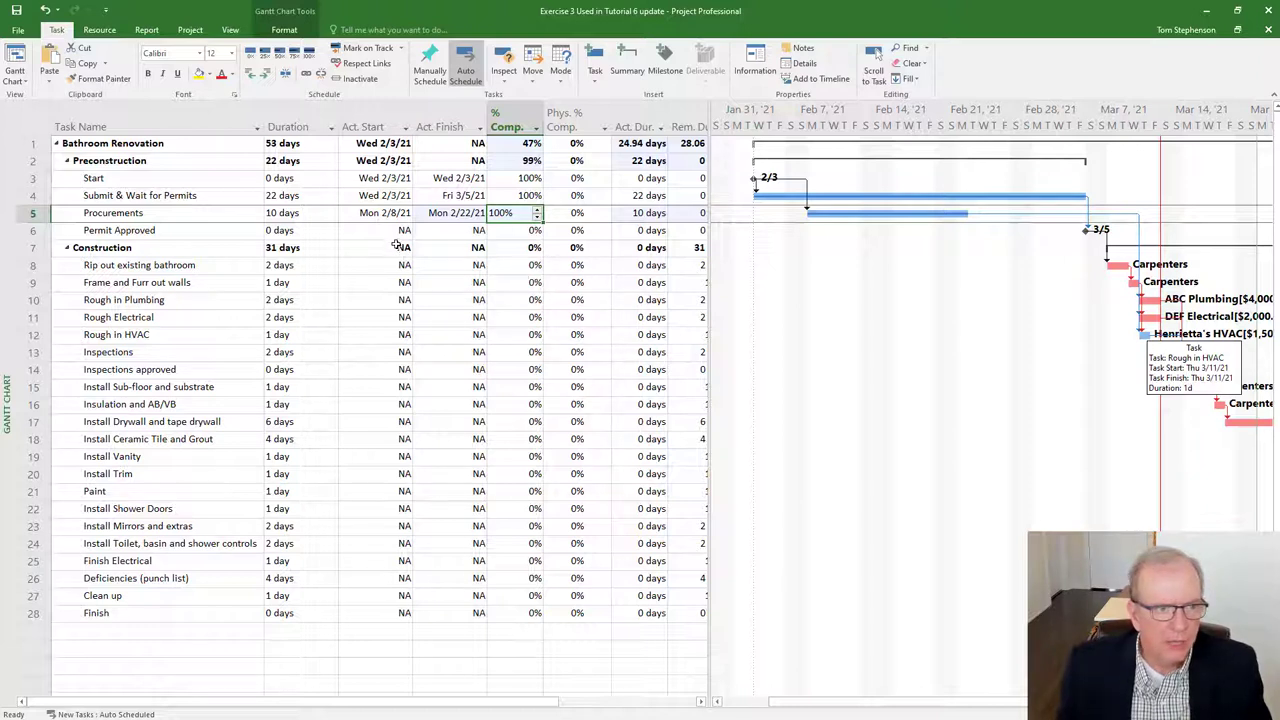
pyautogui.click(24, 232)
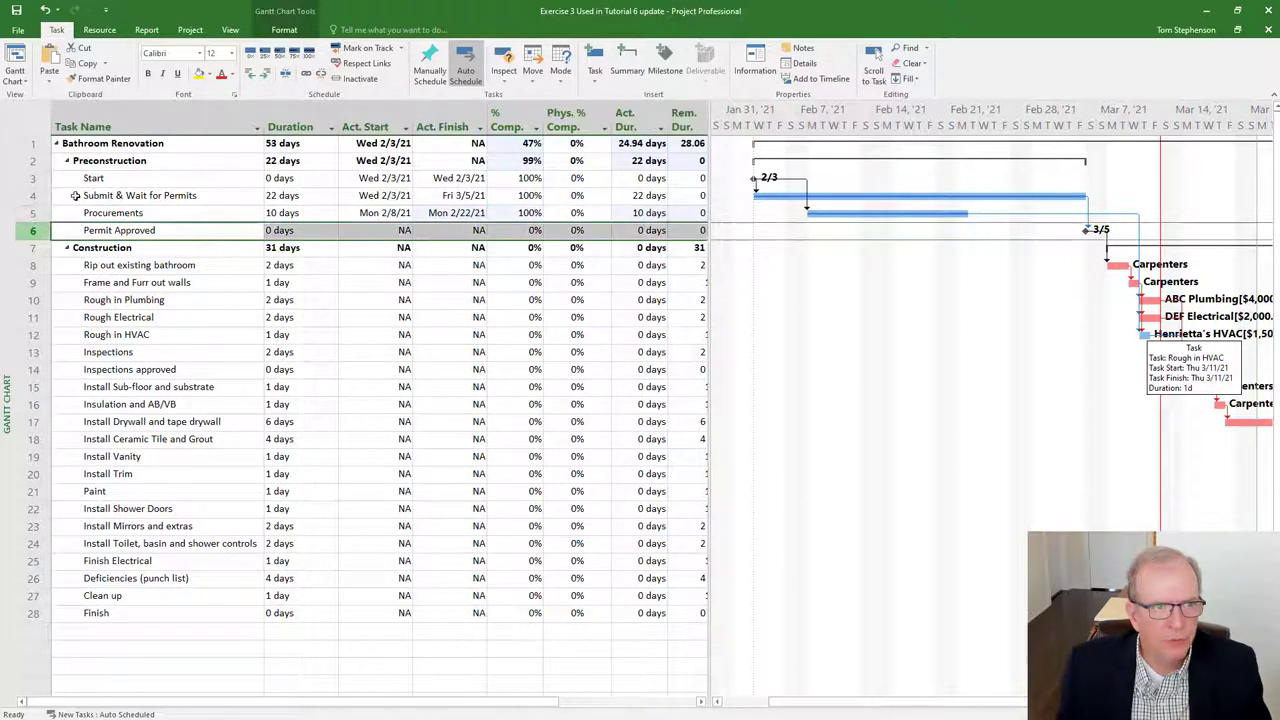
pyautogui.click(309, 57)
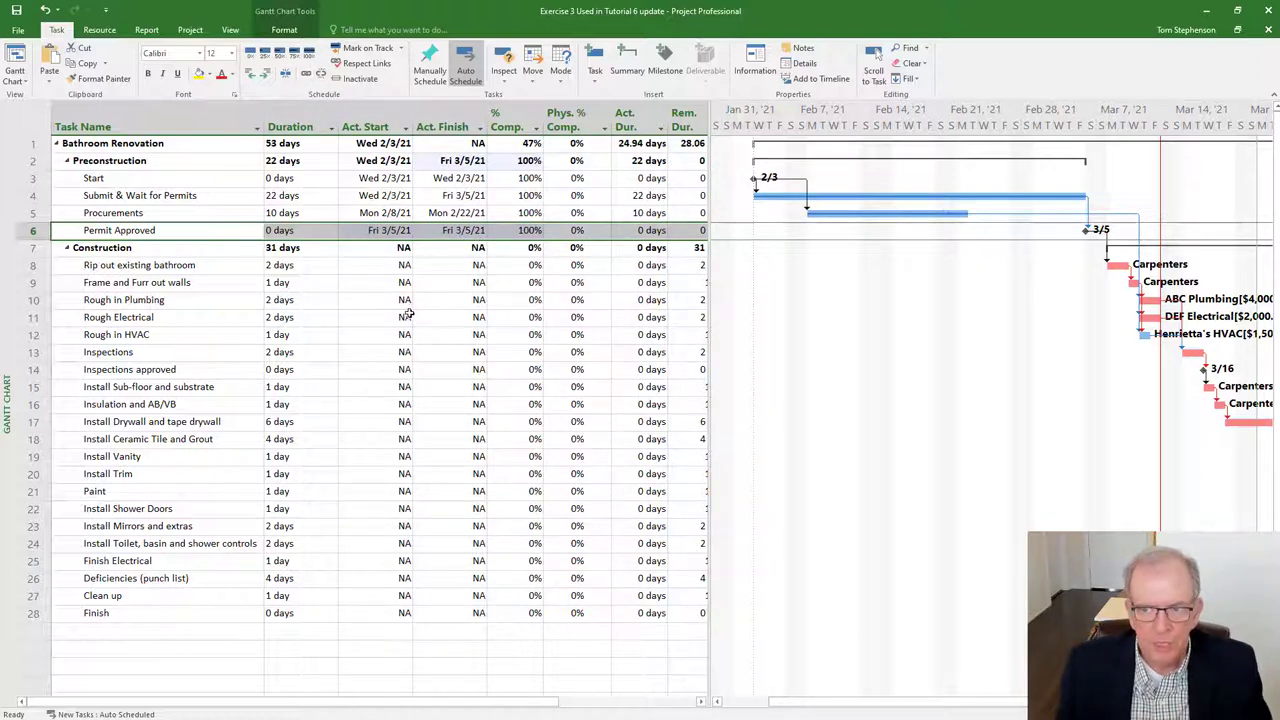
# Step: Split the Rip out existing bathroom bar after its first day, leaving a one-day gap on Tuesday, March 9
pyautogui.click(190, 265)
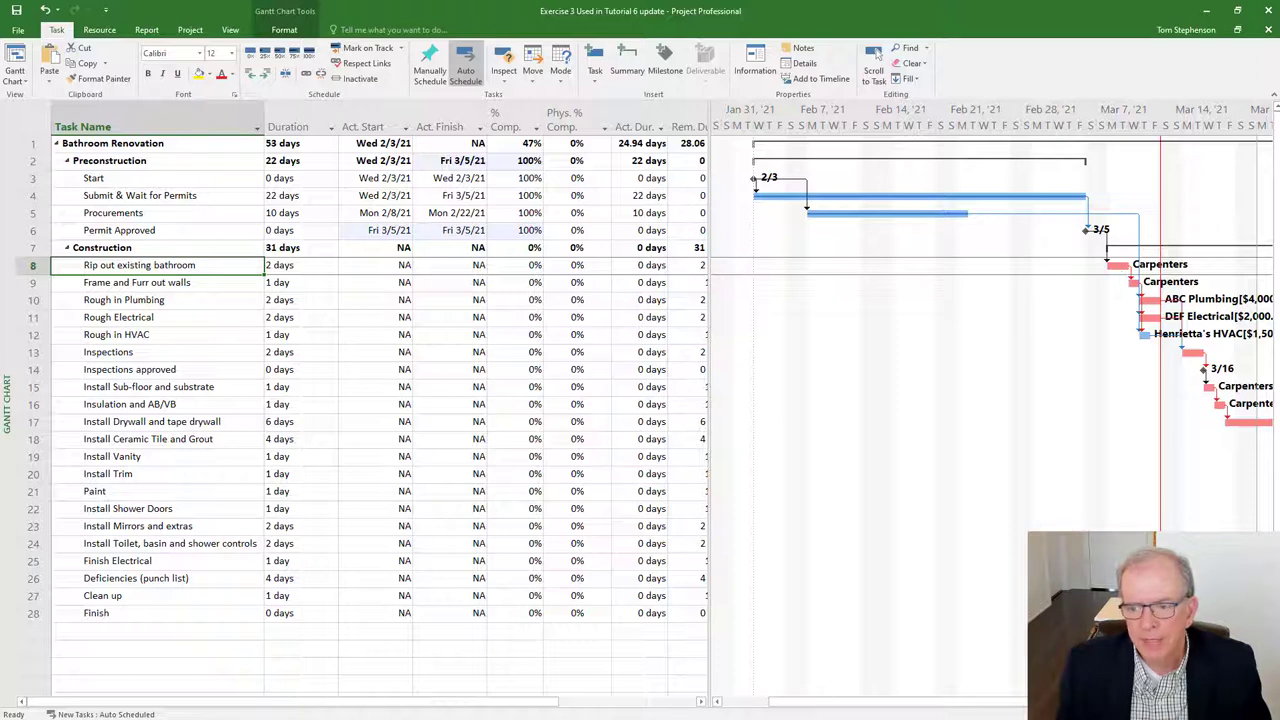
pyautogui.moveTo(1046, 702); pyautogui.dragTo(1176, 702)
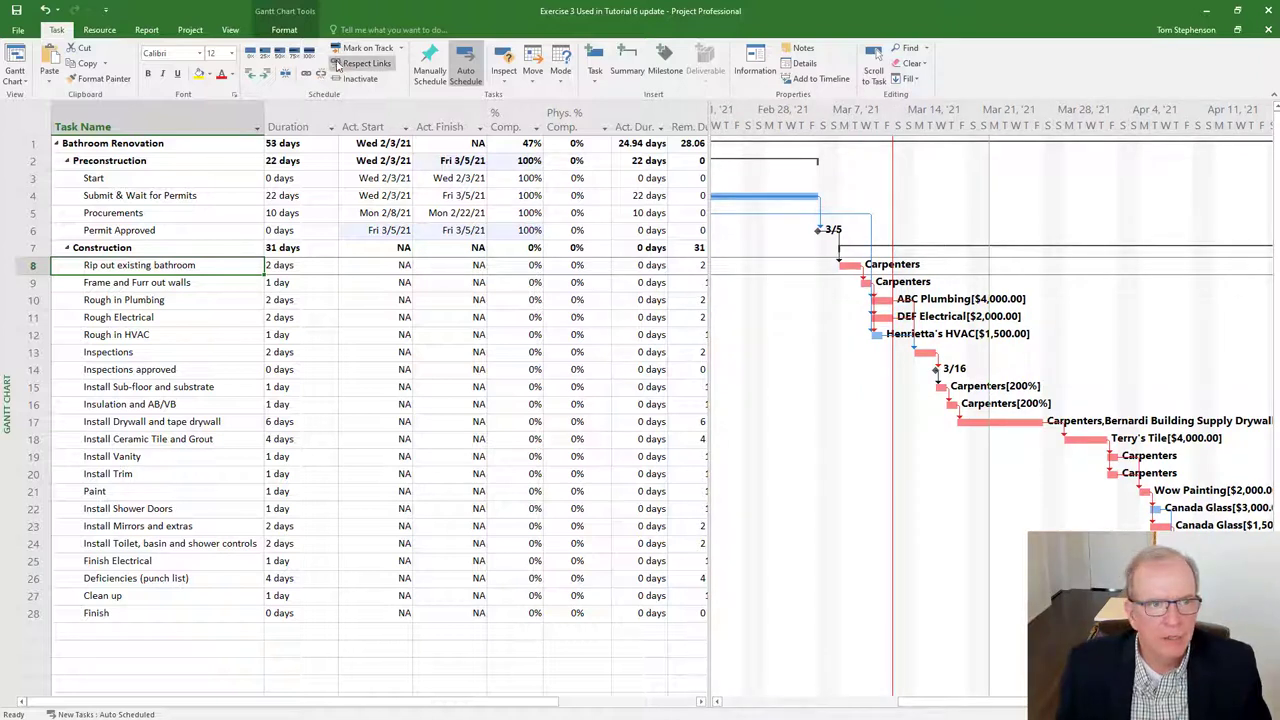
pyautogui.click(285, 75)
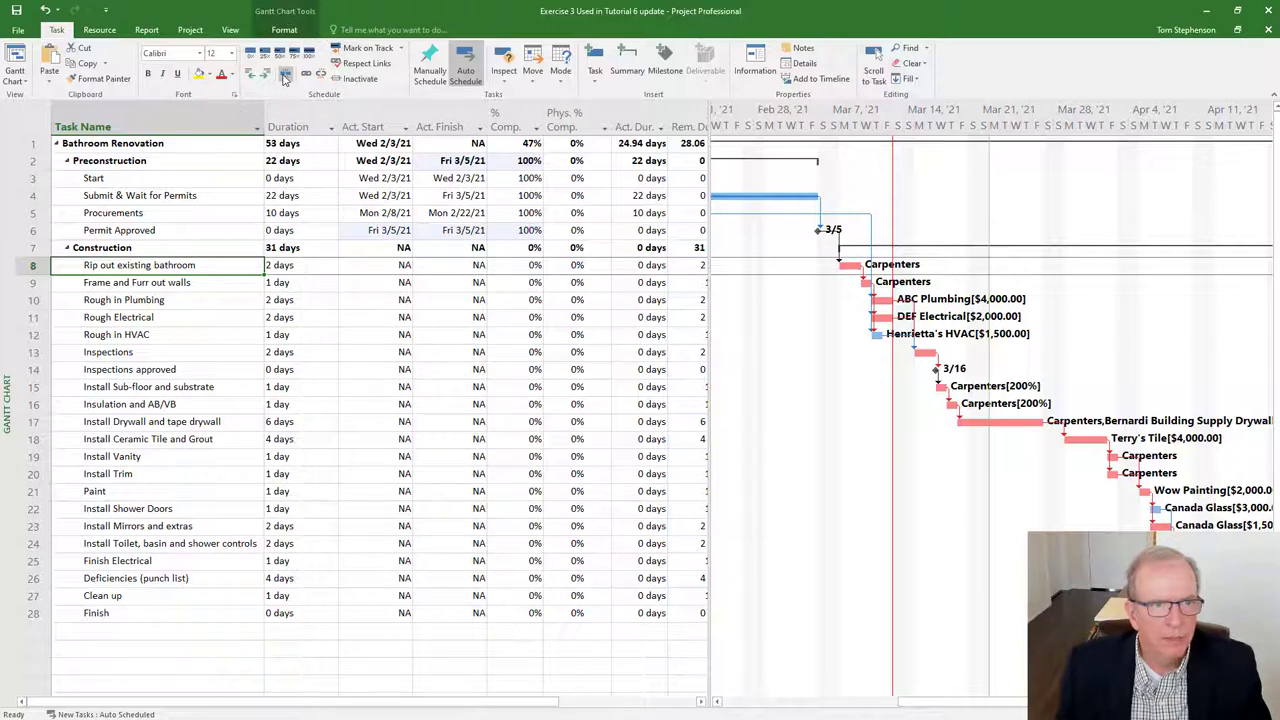
pyautogui.click(285, 77)
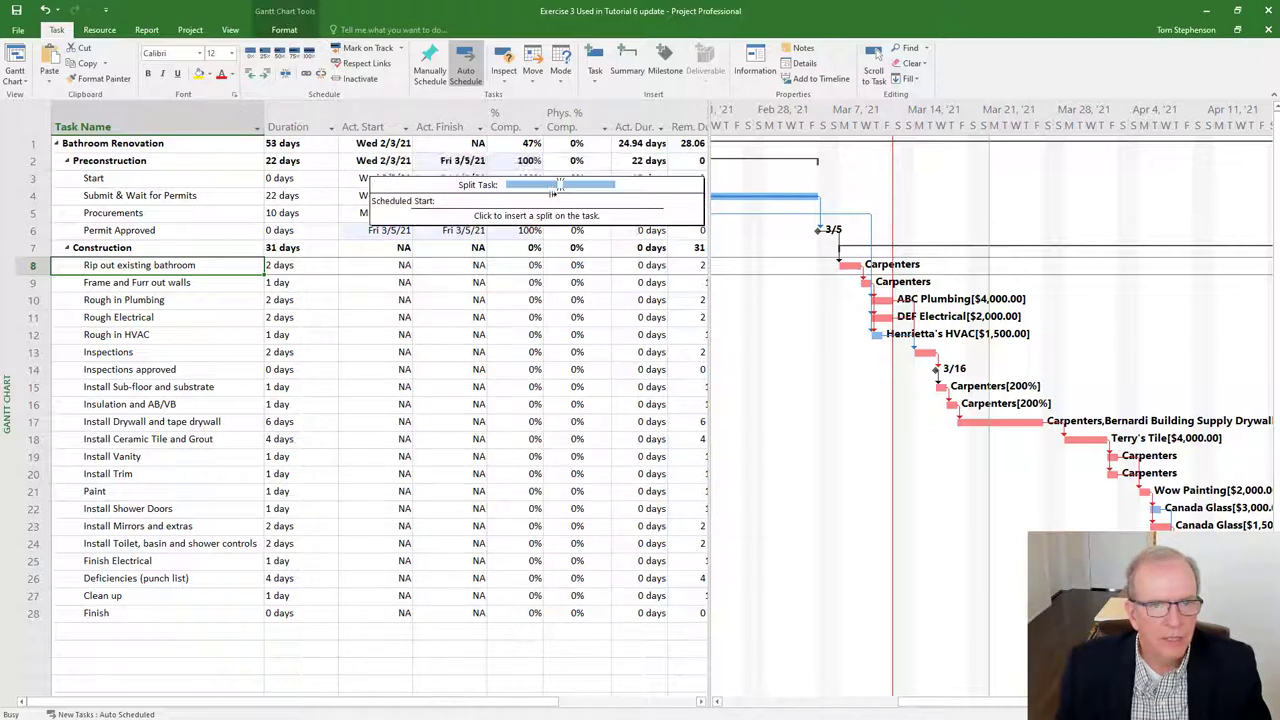
pyautogui.click(866, 265)
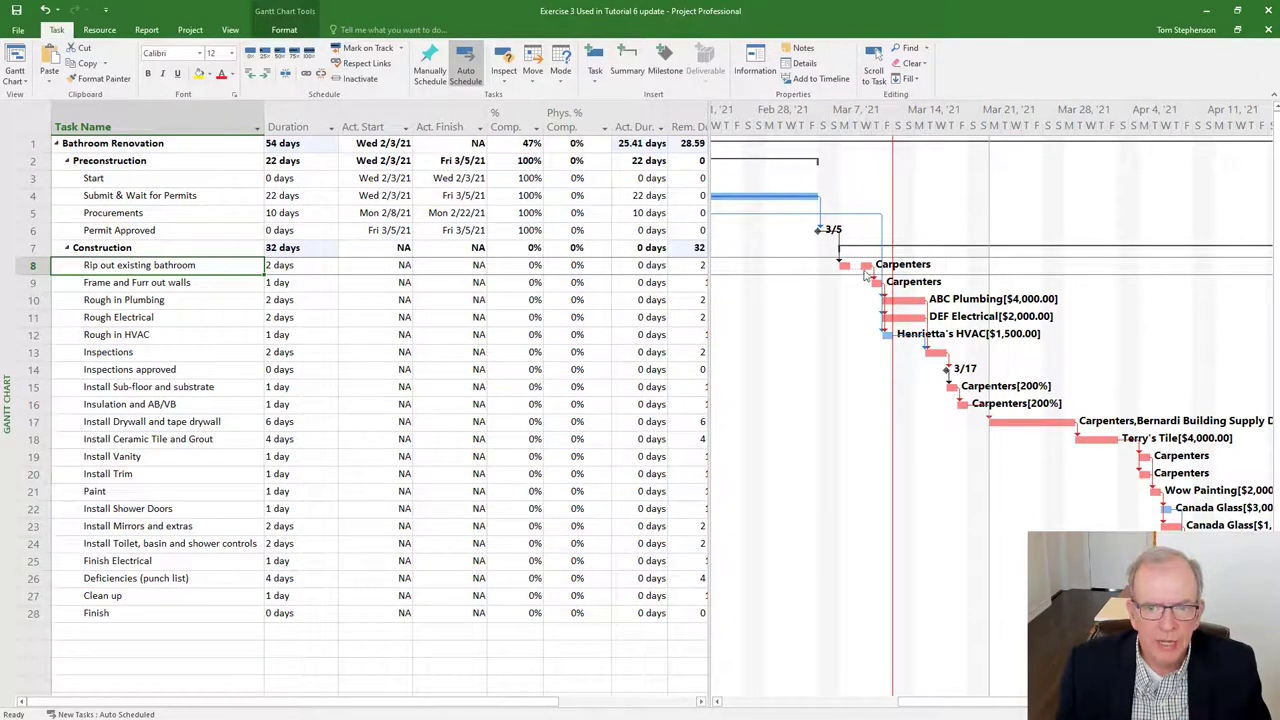
pyautogui.moveTo(849, 266); pyautogui.dragTo(860, 265)
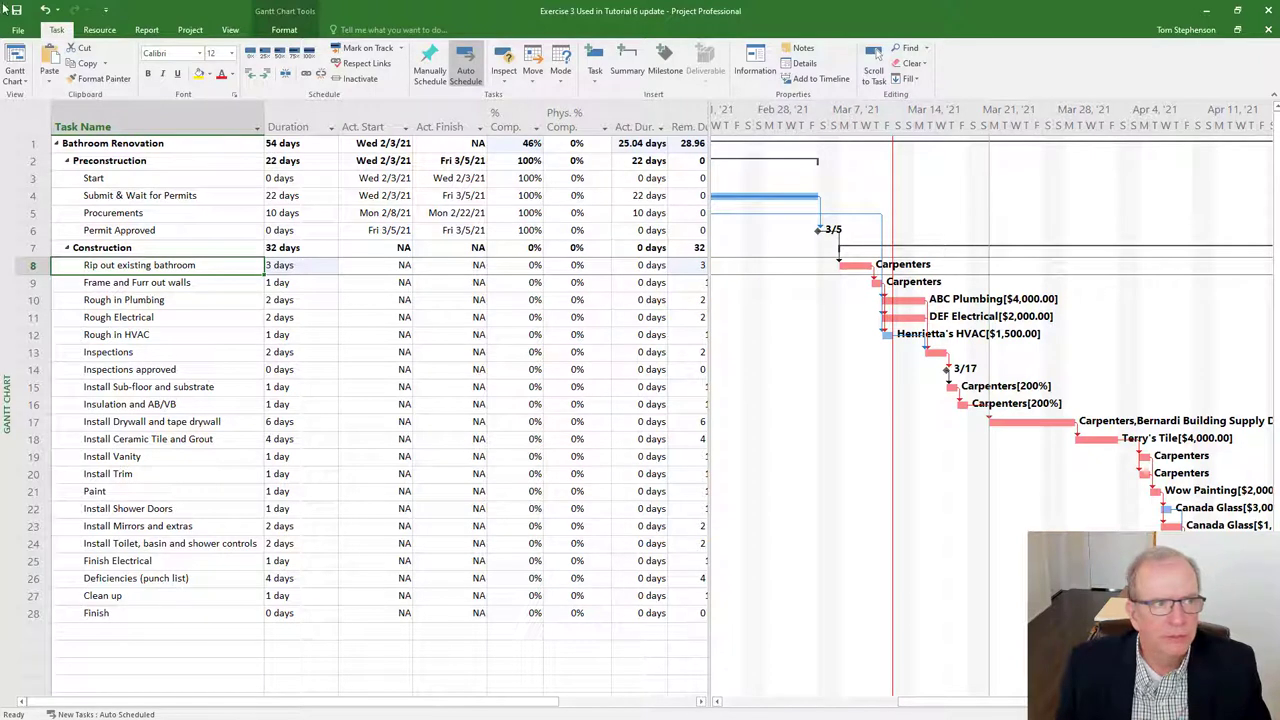
pyautogui.click(44, 9)
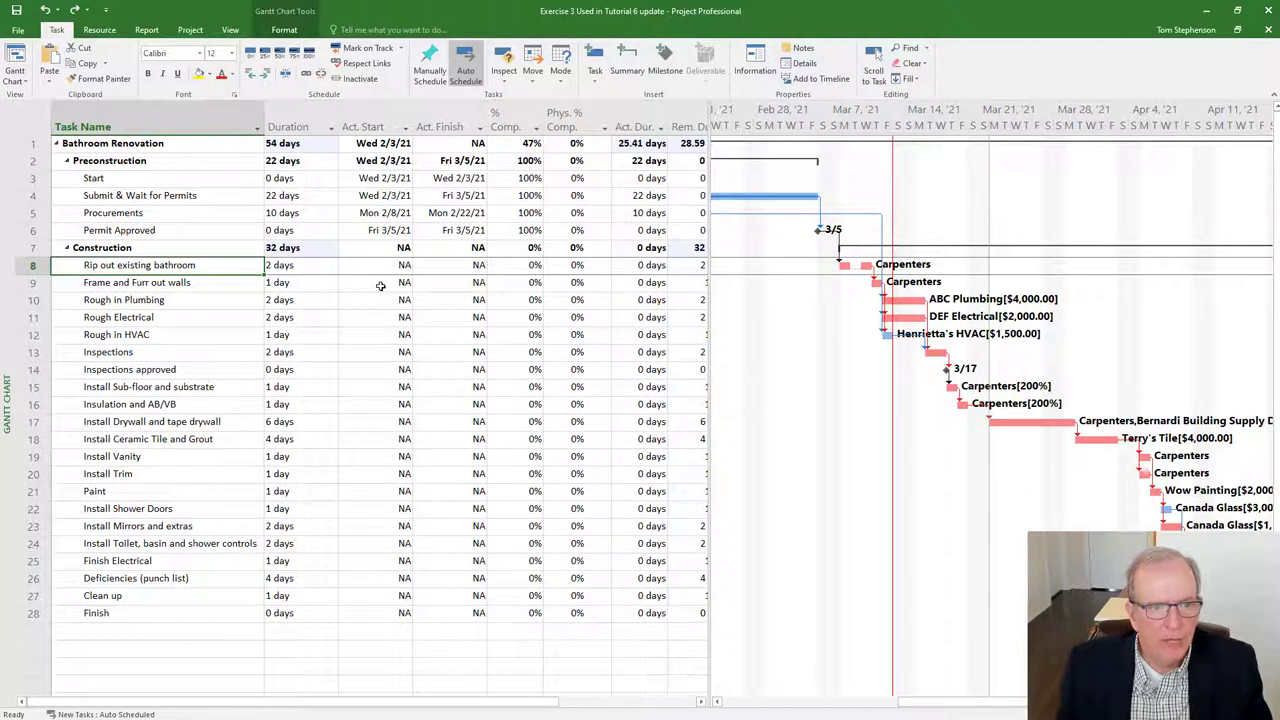
# Step: Mark Rip out existing bathroom as 100% complete and select the Rough in HVAC task, row 12
pyautogui.click(519, 268)
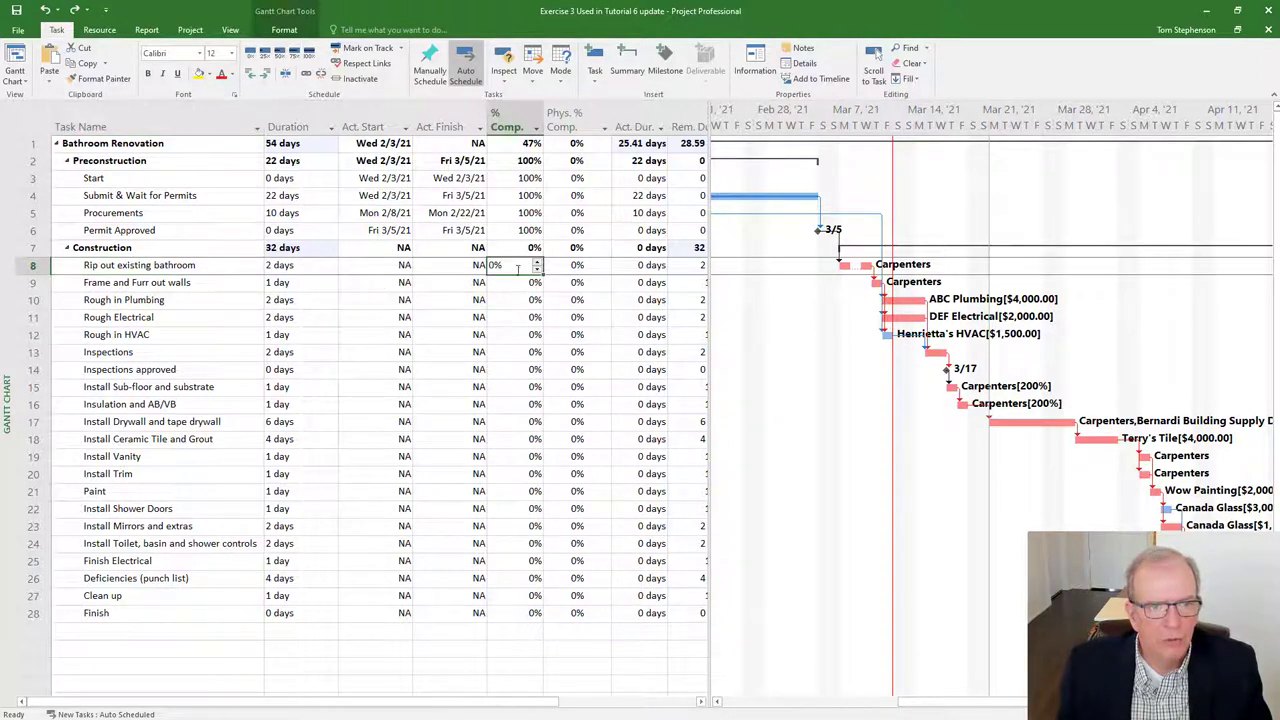
pyautogui.click(311, 52)
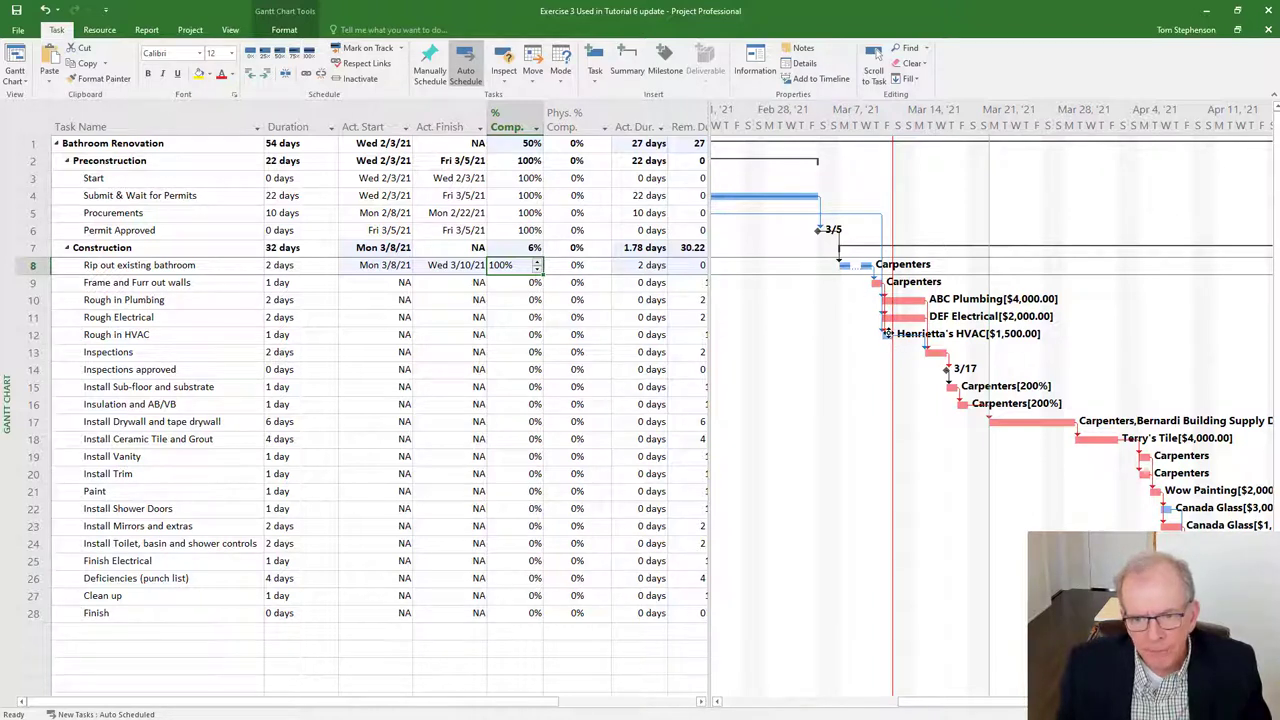
pyautogui.click(33, 335)
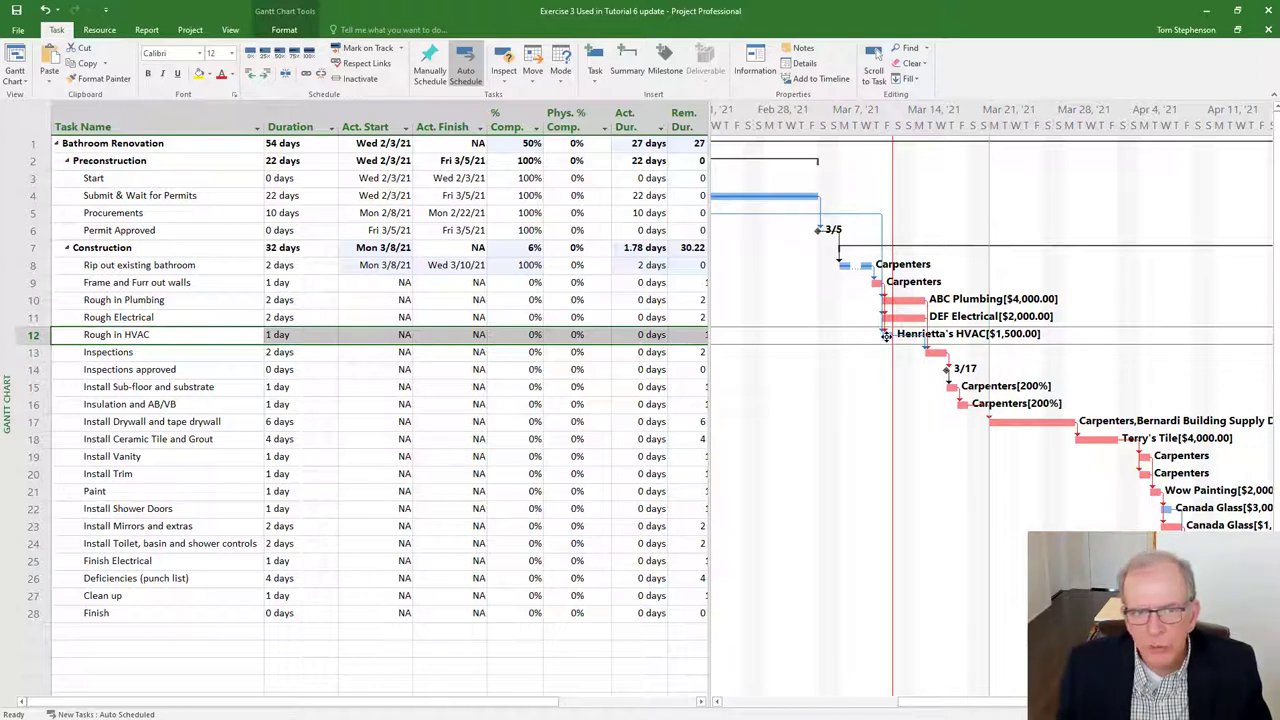
pyautogui.moveTo(886, 336)
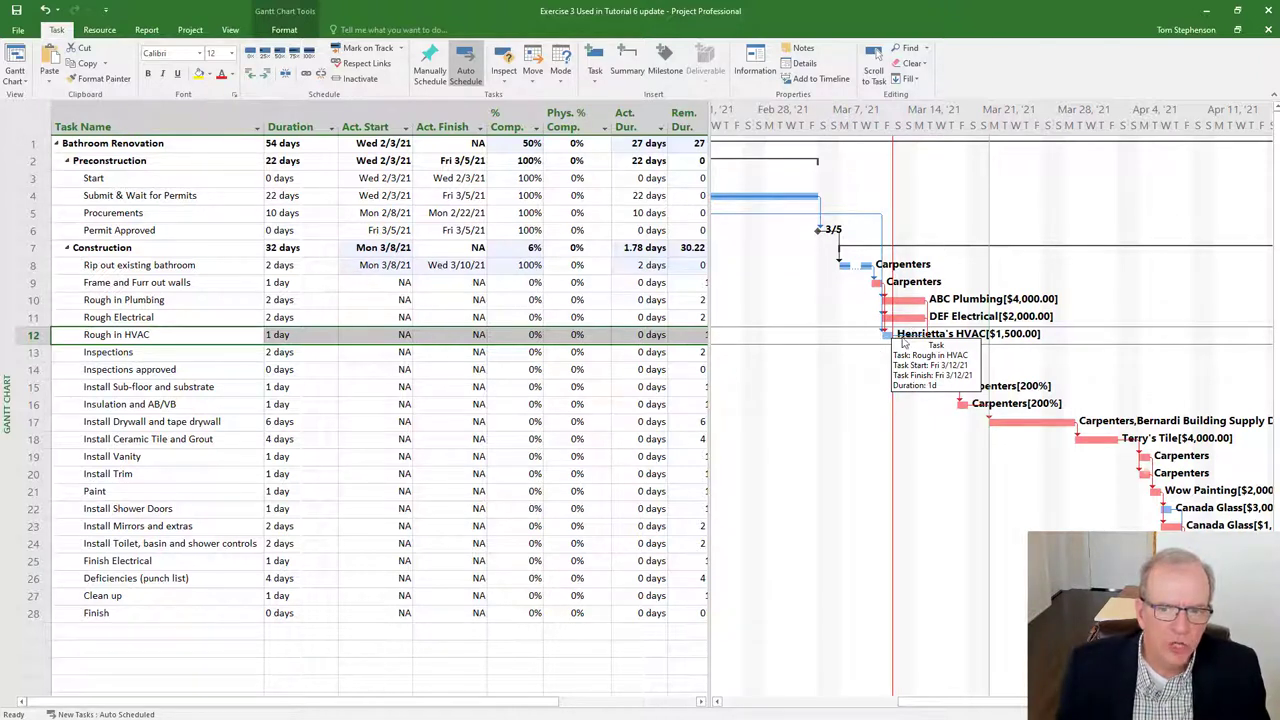
pyautogui.click(533, 84)
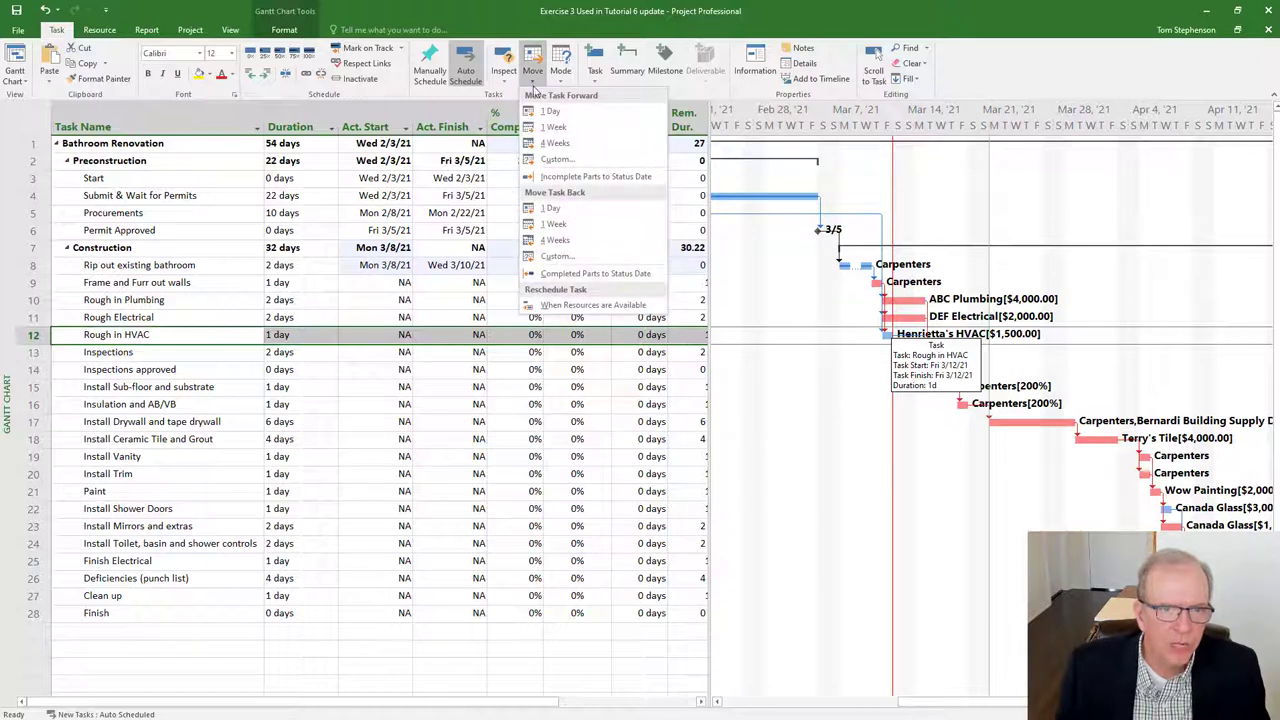
pyautogui.click(556, 159)
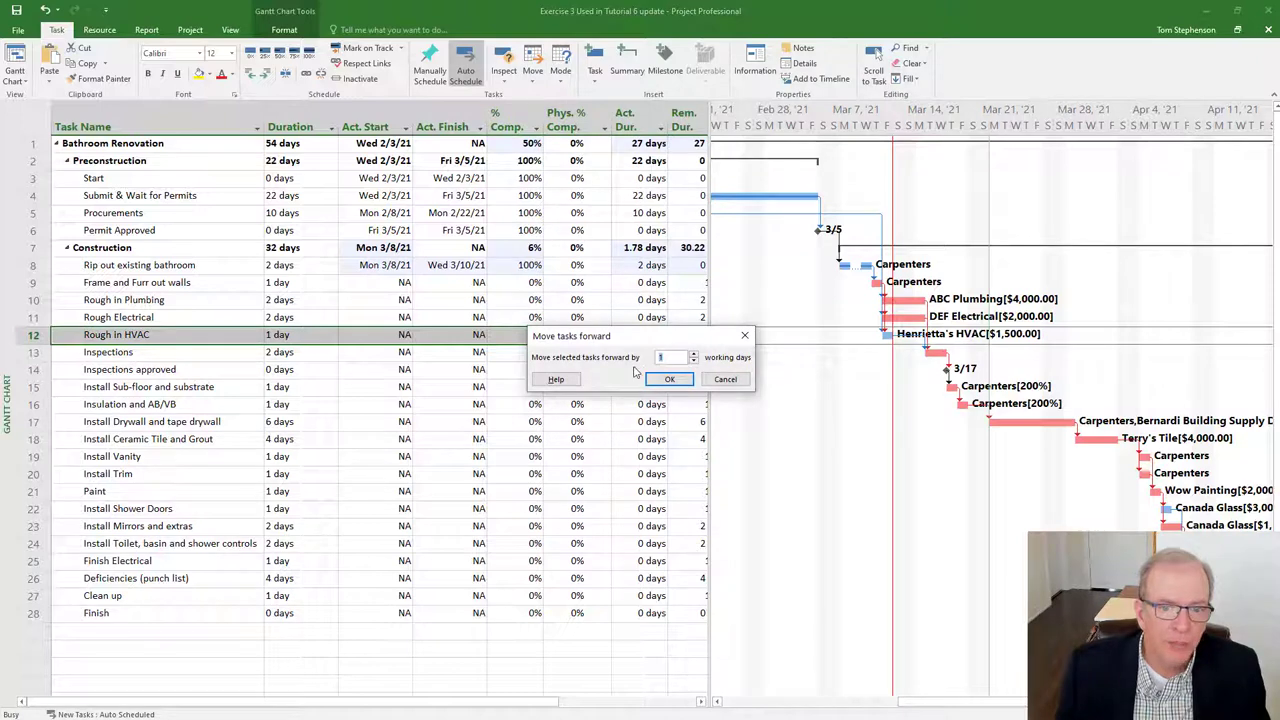
pyautogui.click(744, 336)
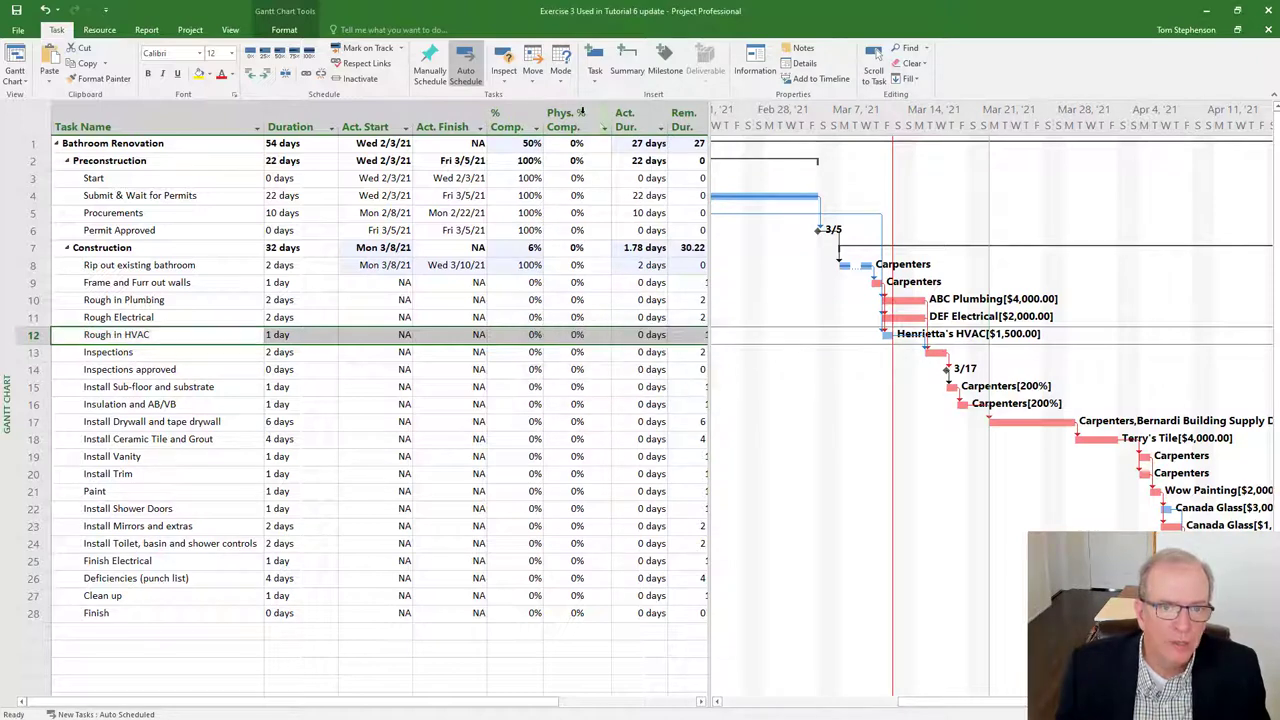
# Step: Move the incomplete parts of the Rough in HVAC task forward to the status date
pyautogui.click(533, 80)
pyautogui.click(538, 88)
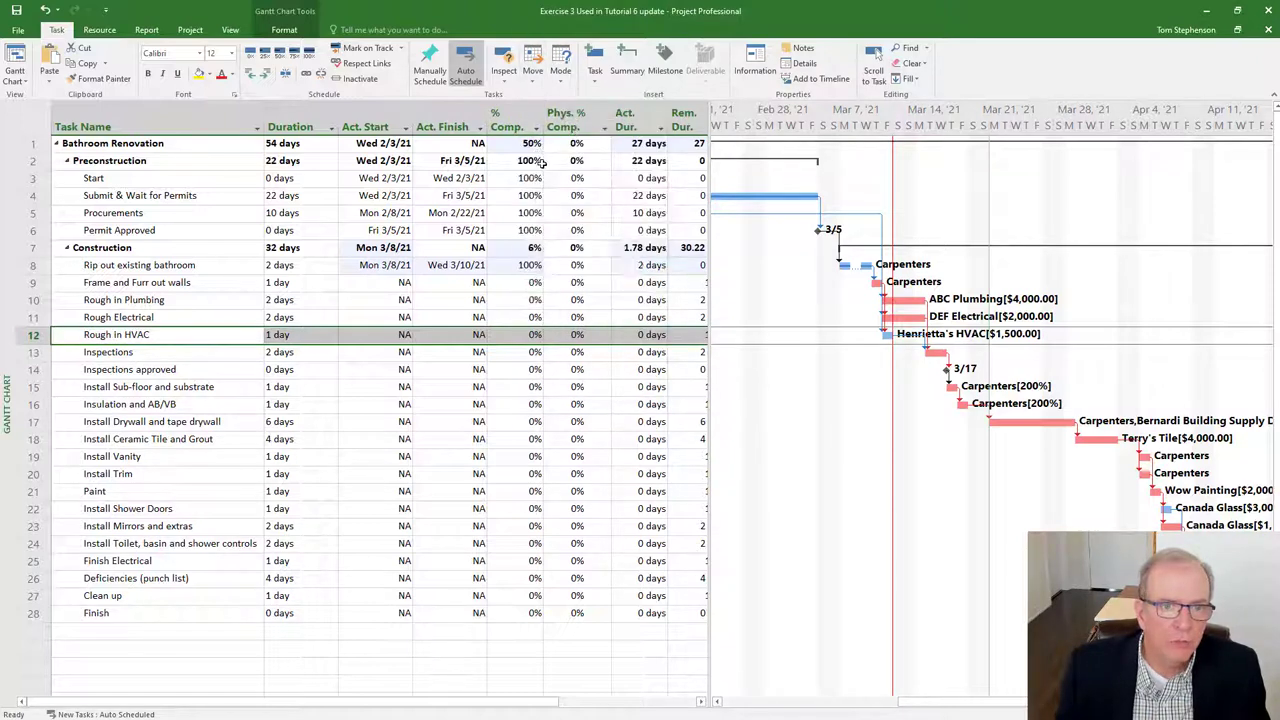
pyautogui.click(539, 83)
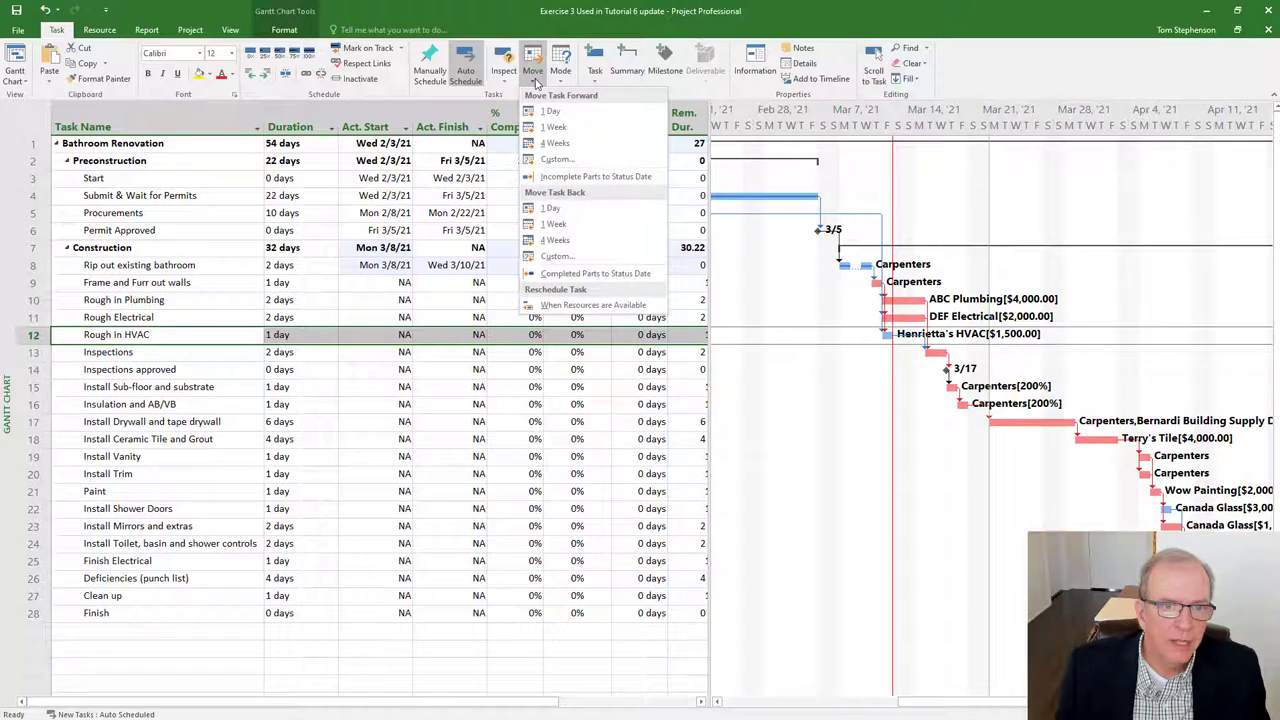
pyautogui.click(565, 180)
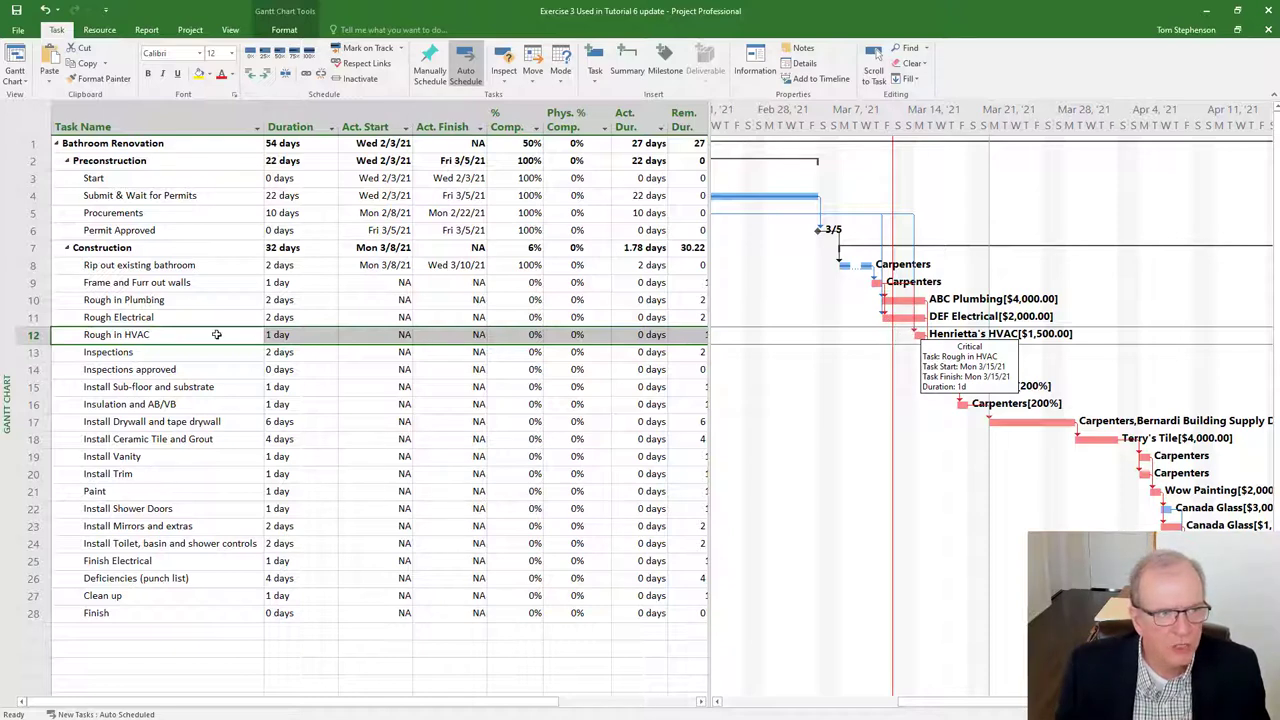
# Step: Apply the Entry table to the task sheet and examine the constraint indicator of Rough in HVAC, task 12
pyautogui.rightClick(32, 124)
pyautogui.click(62, 166)
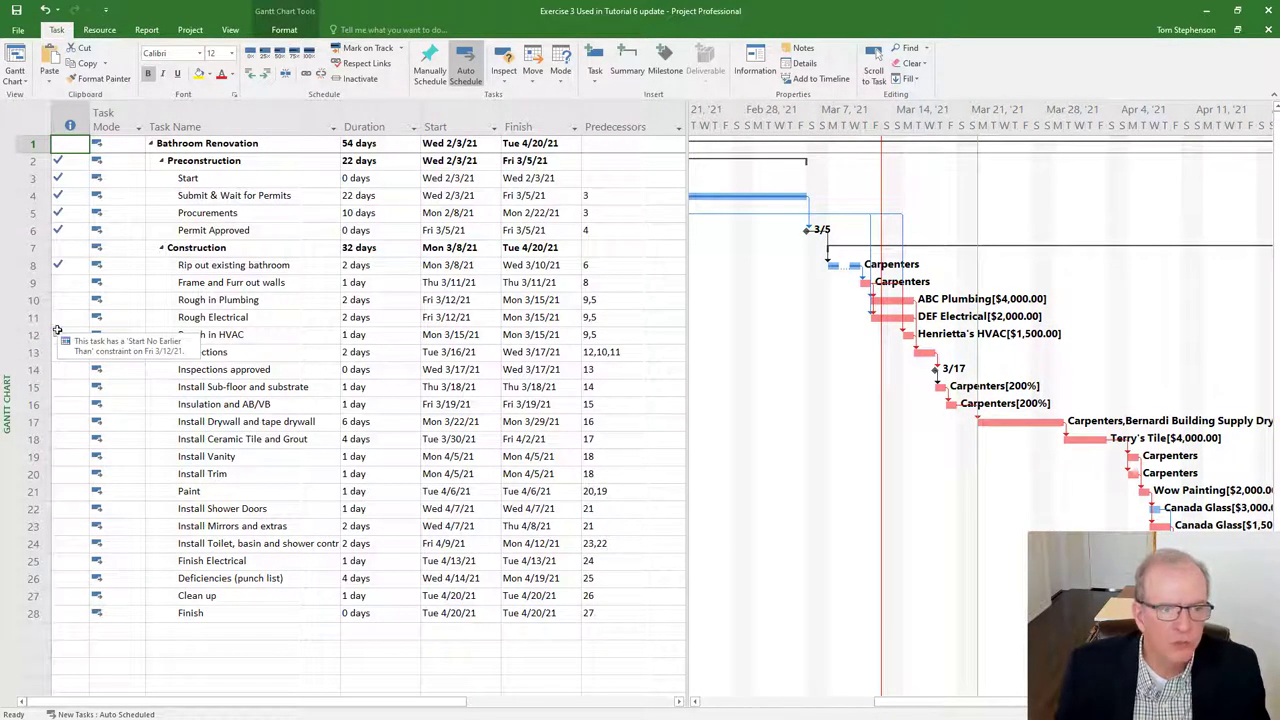
pyautogui.click(57, 330)
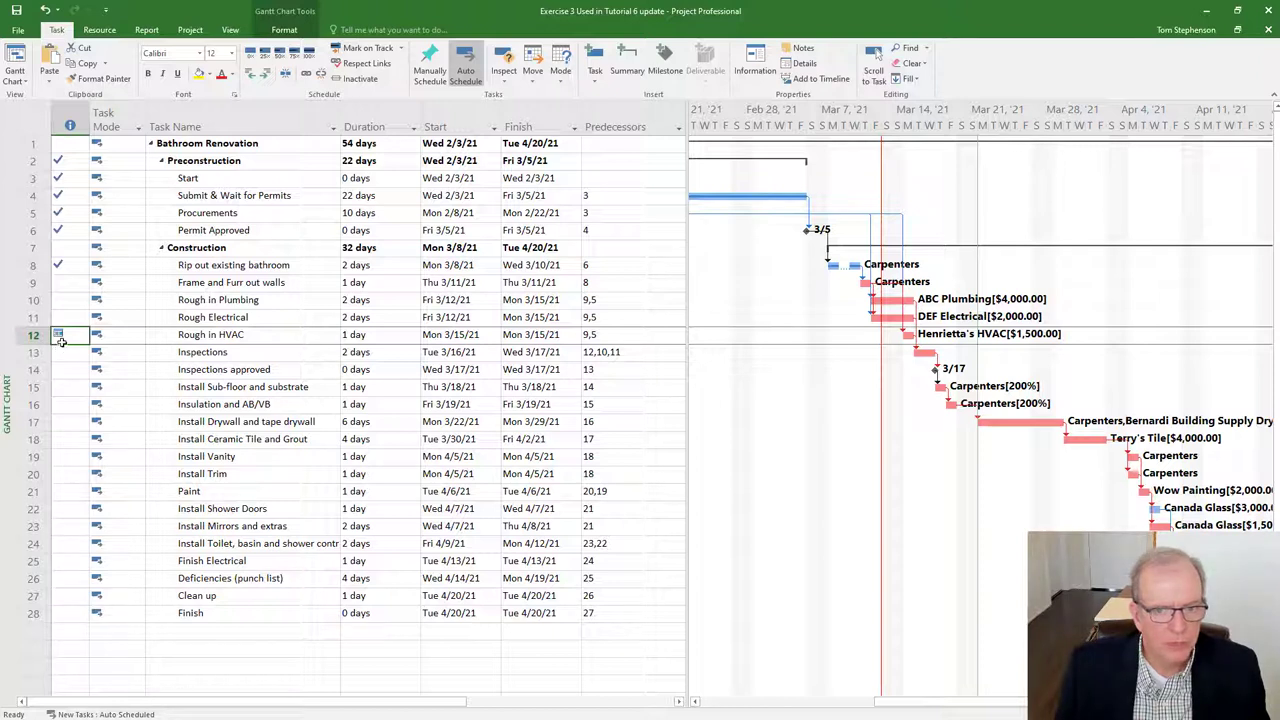
# Step: Apply the Tracking table, mark all tasks as on track, and check the percent complete of Rough in Plumbing and Rough Electrical
pyautogui.moveTo(61, 344)
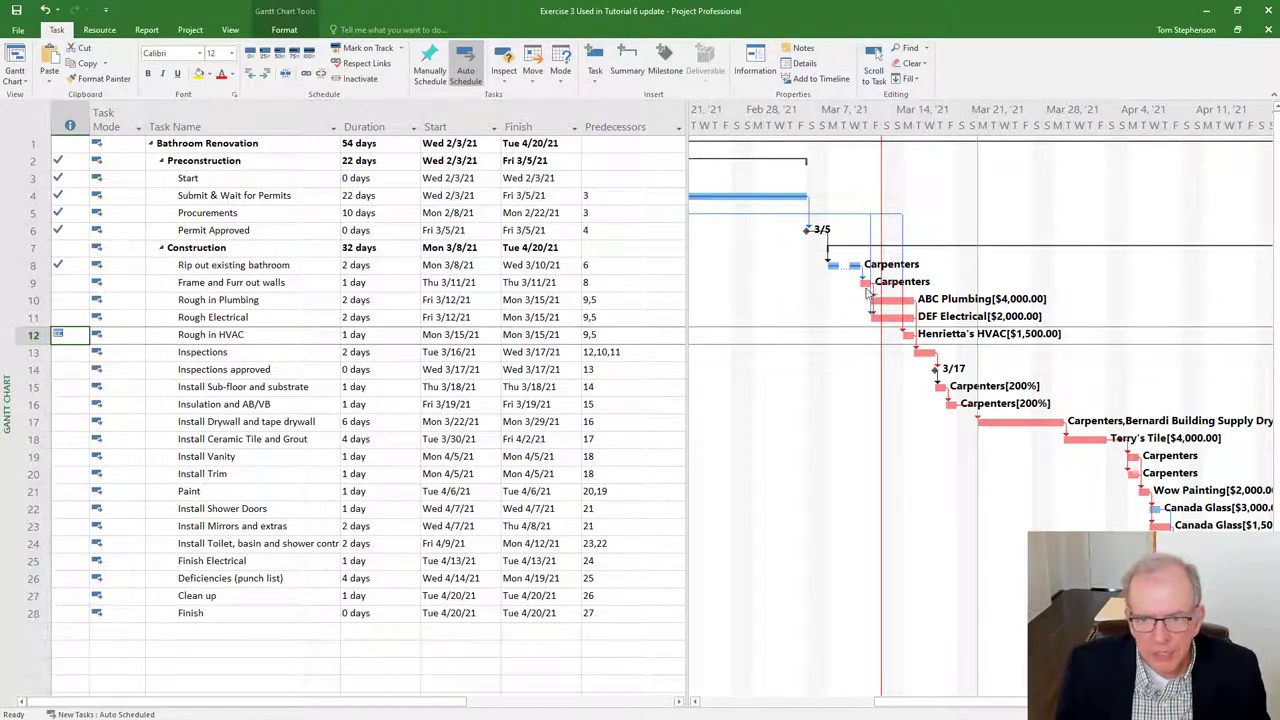
pyautogui.rightClick(30, 120)
pyautogui.click(62, 223)
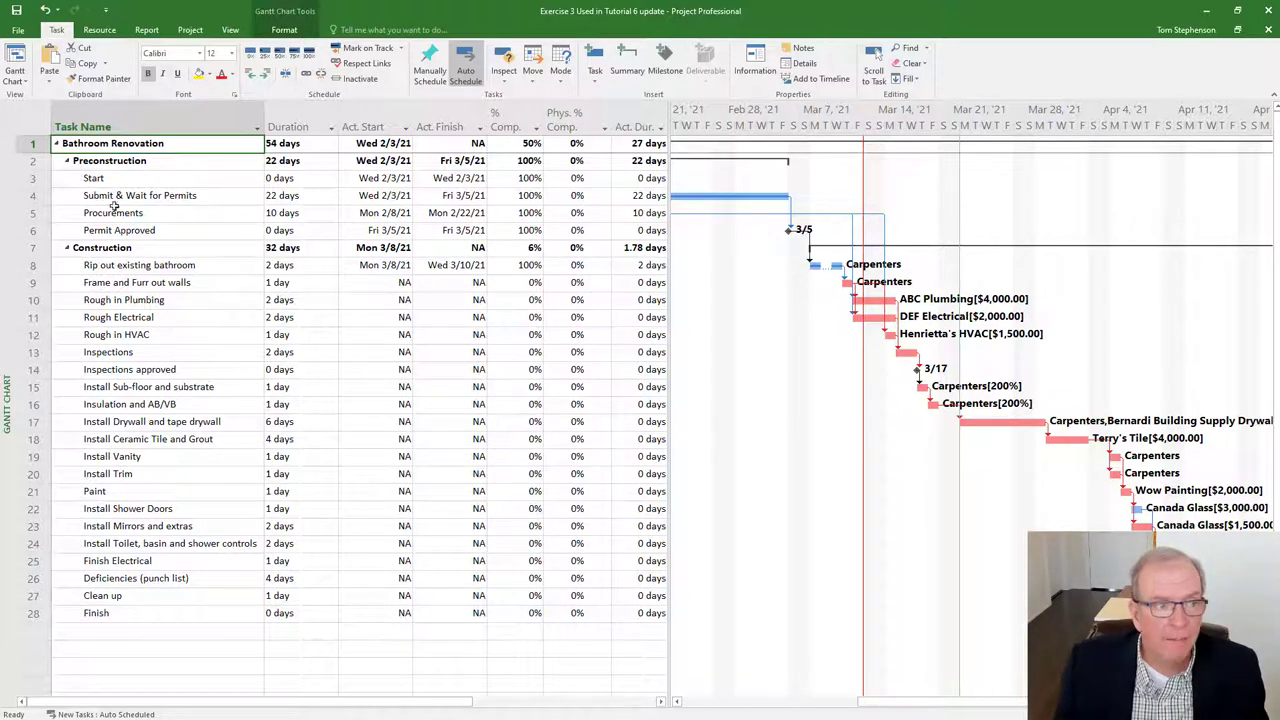
pyautogui.click(38, 120)
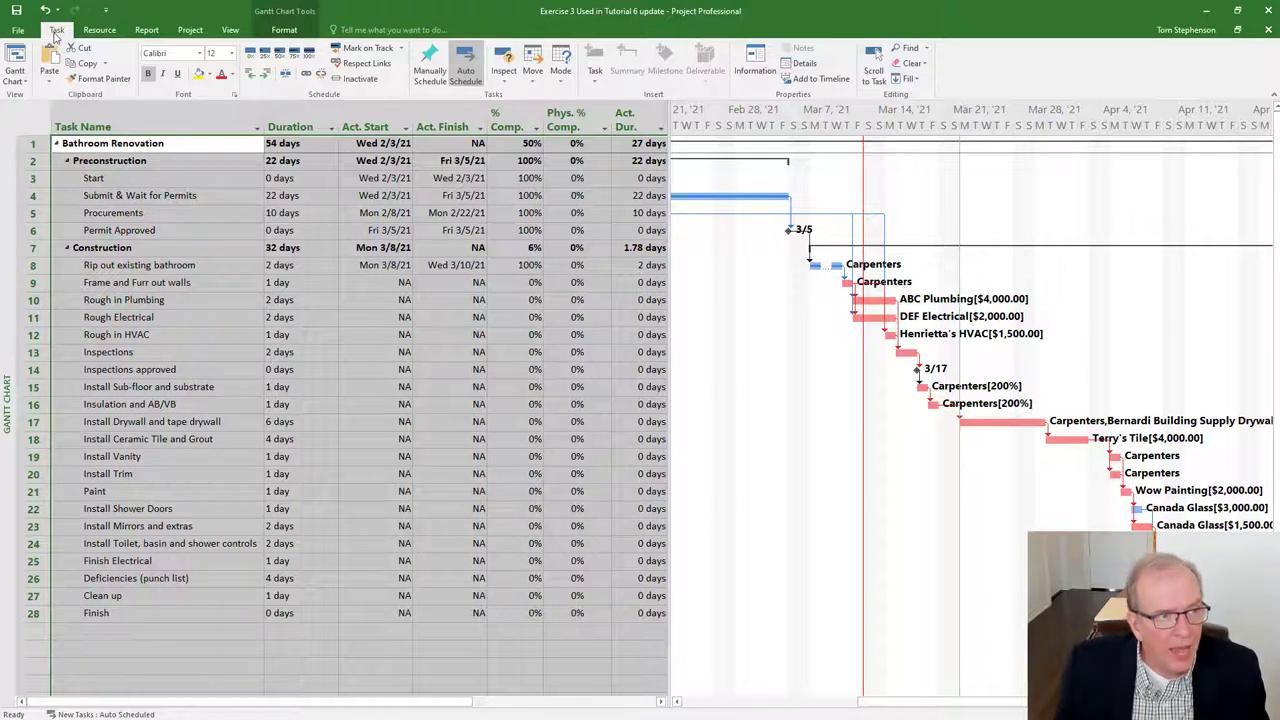
pyautogui.click(359, 48)
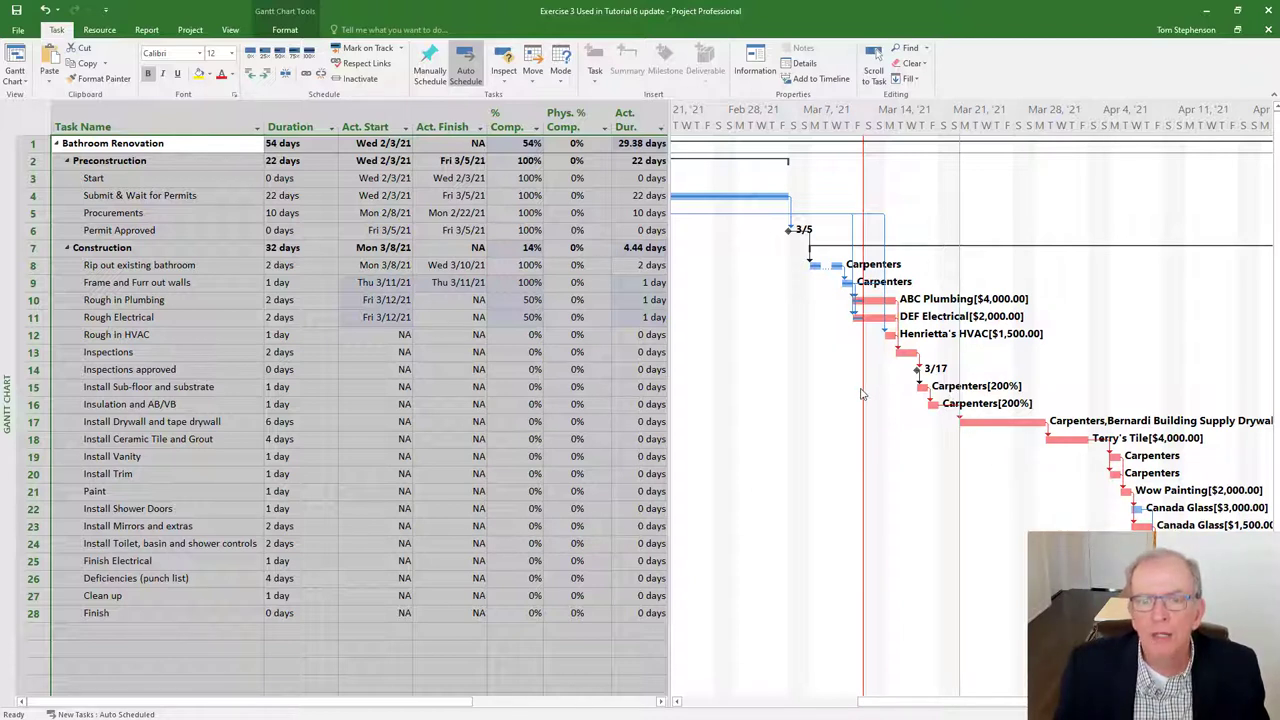
pyautogui.click(531, 302)
pyautogui.click(532, 315)
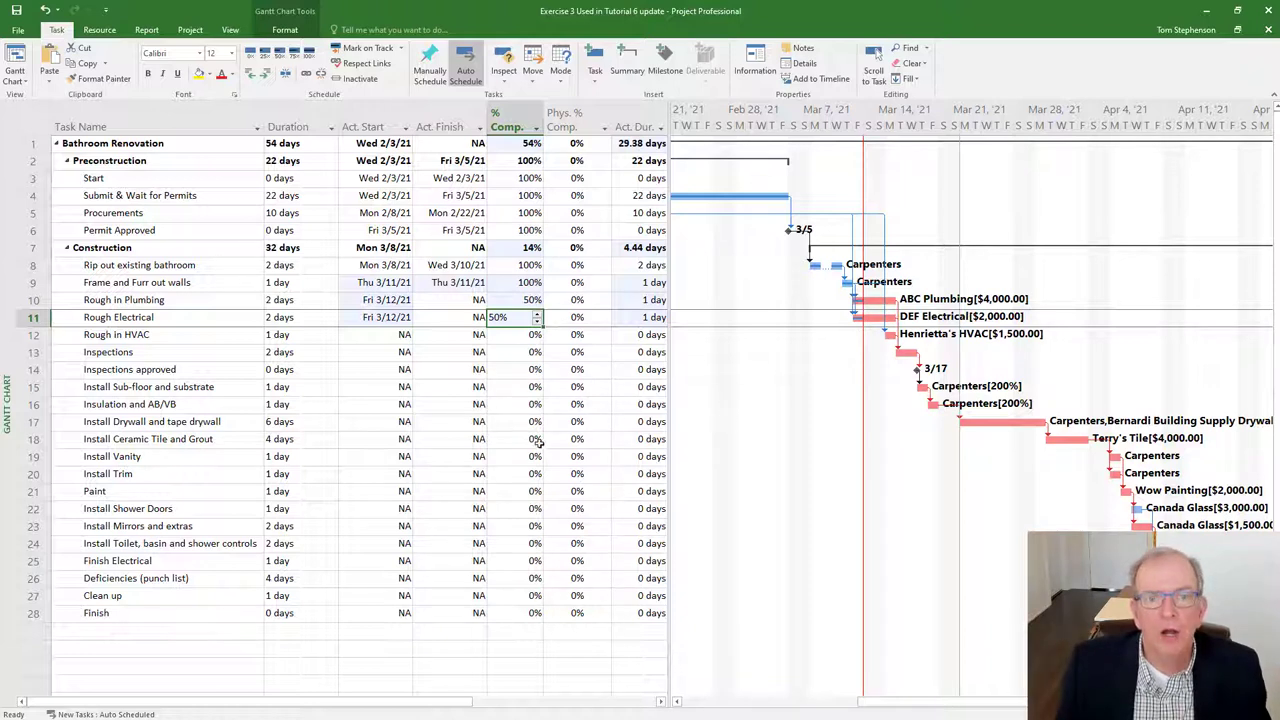
# Step: Review the Update Tasks fields for the Inspections task, row 13, and close the dialog without changes
pyautogui.click(215, 351)
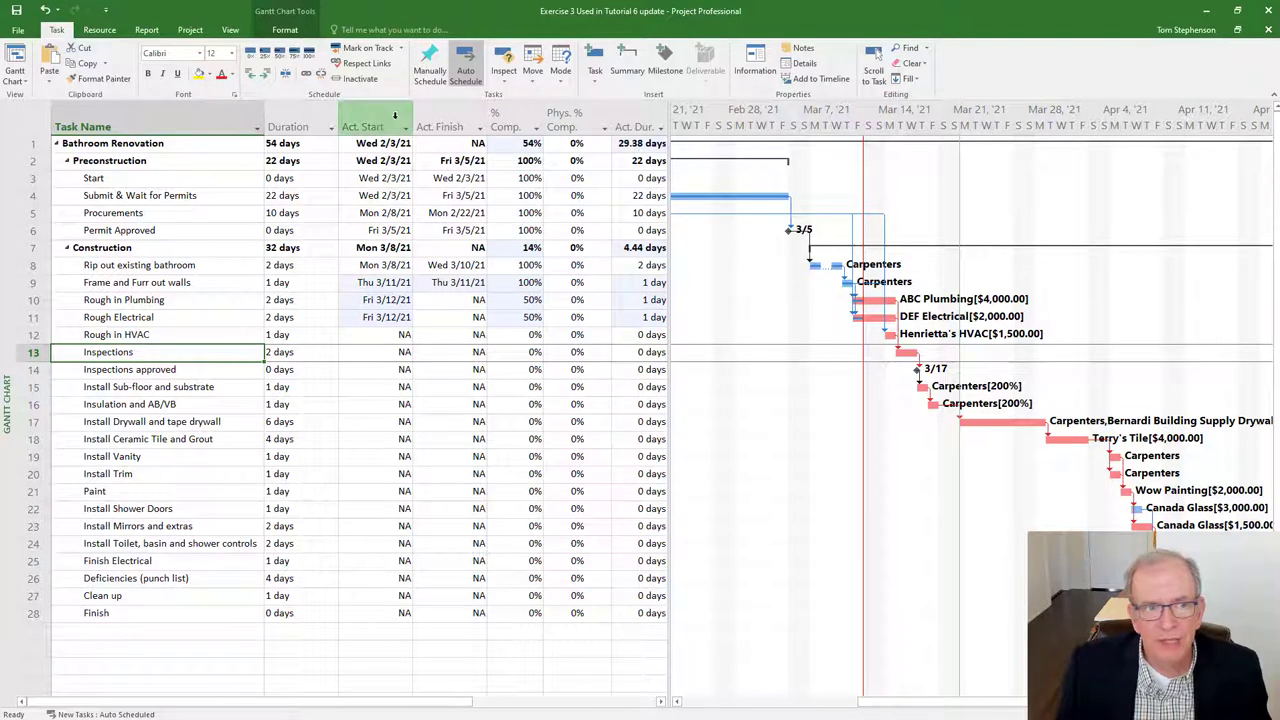
pyautogui.click(402, 48)
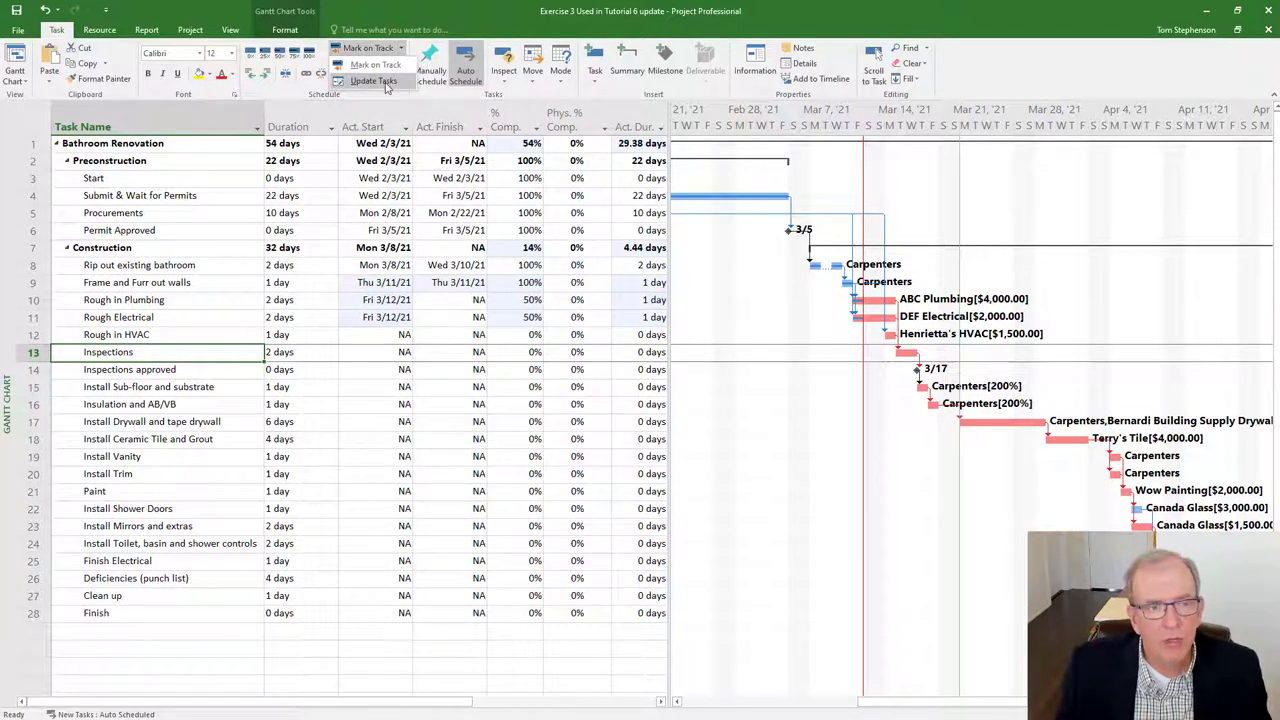
pyautogui.click(386, 84)
pyautogui.moveTo(612, 296); pyautogui.dragTo(441, 192)
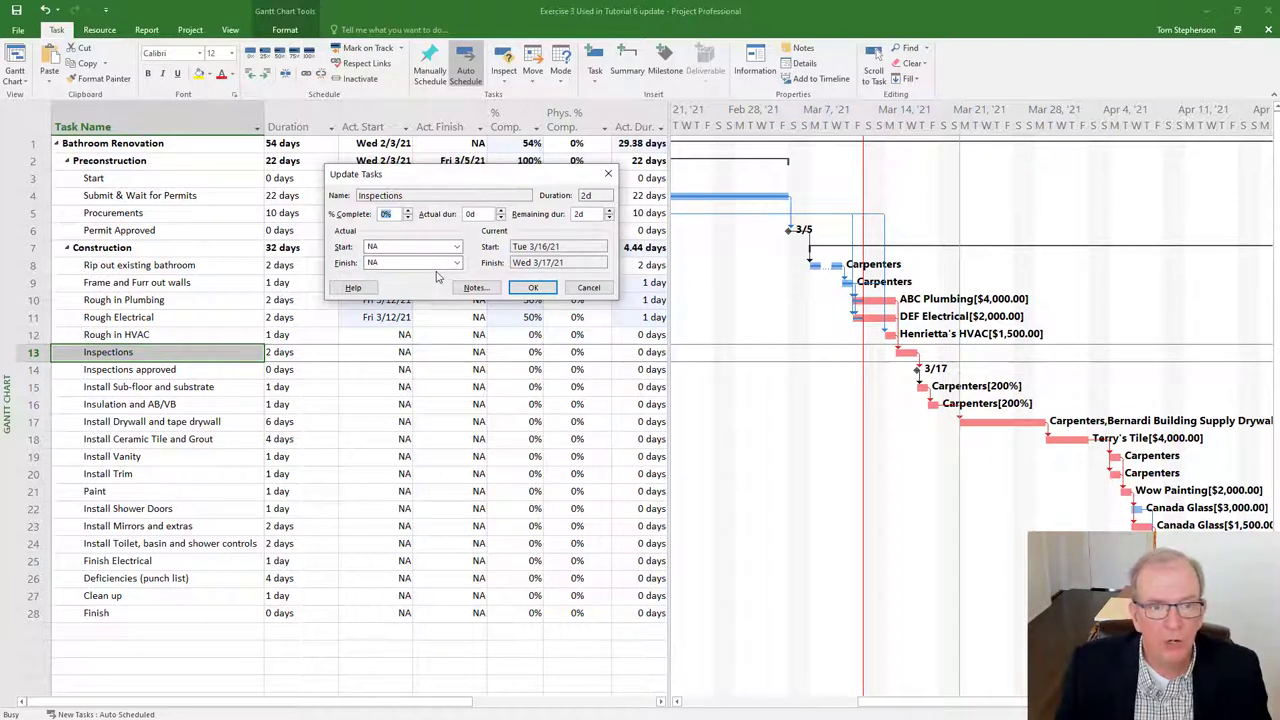
pyautogui.click(607, 176)
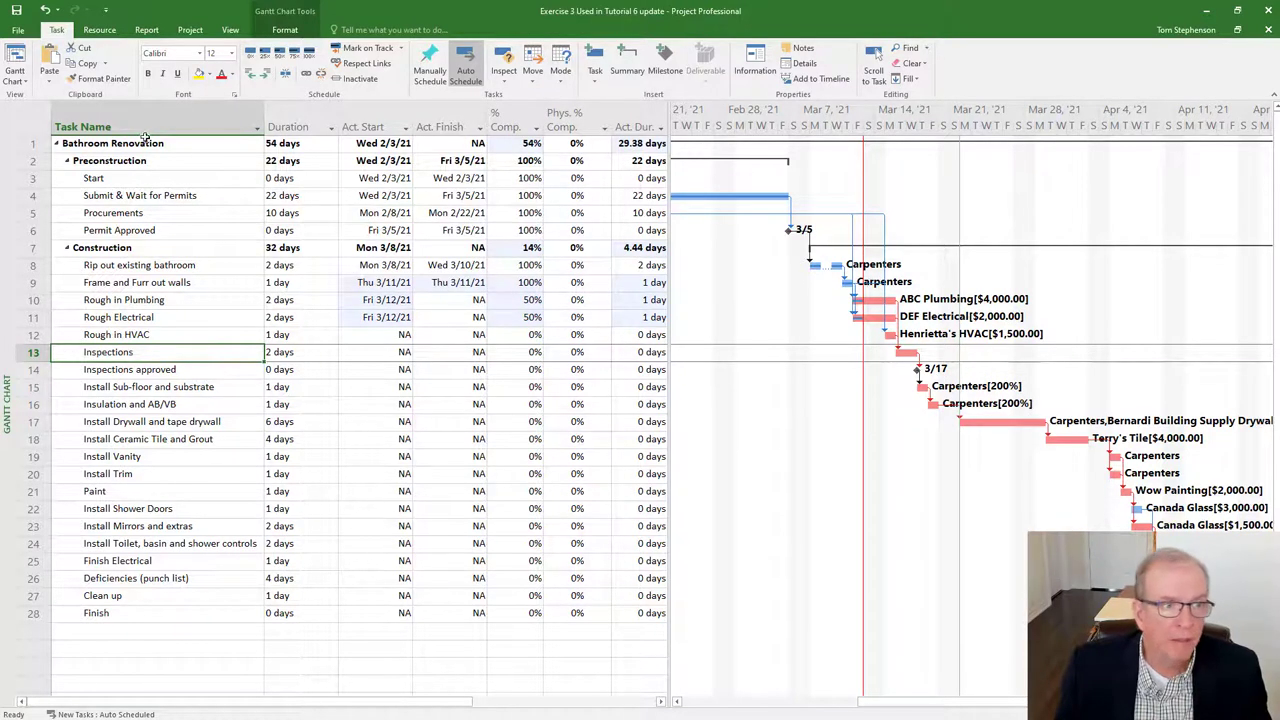
# Step: Insert a Baseline Duration column before the Duration column in the Tracking table
pyautogui.rightClick(40, 120)
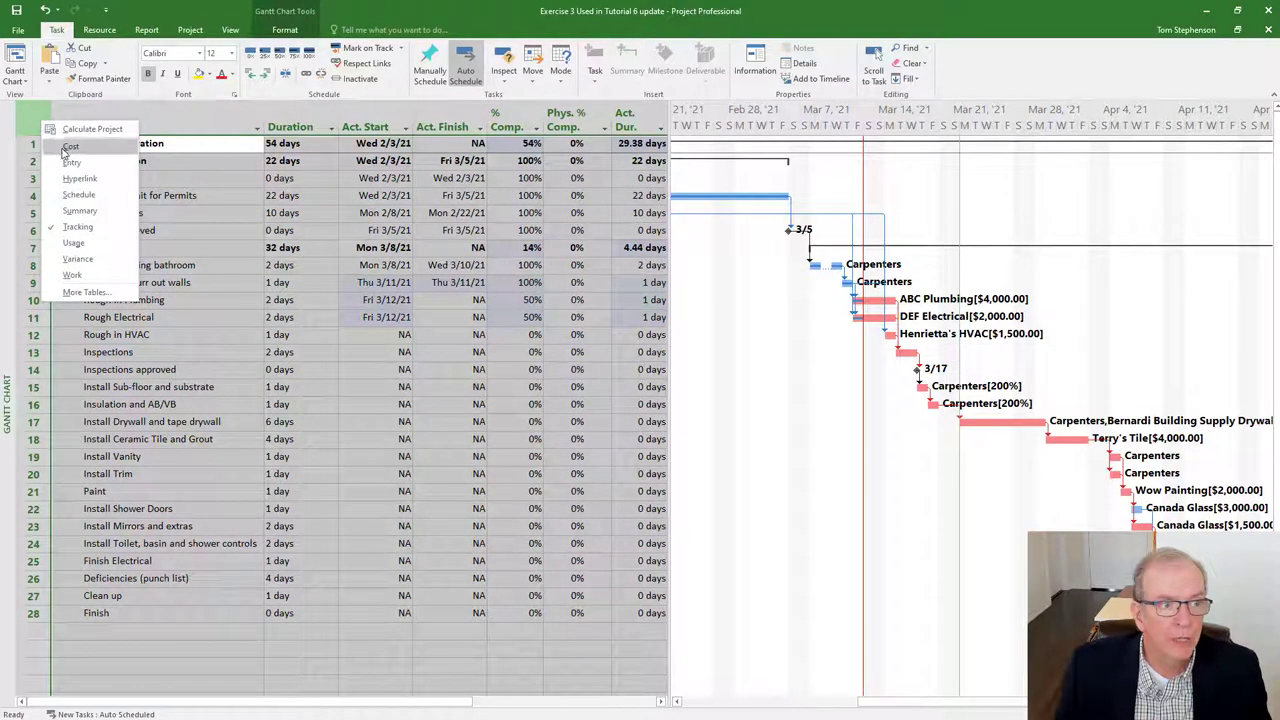
pyautogui.click(75, 228)
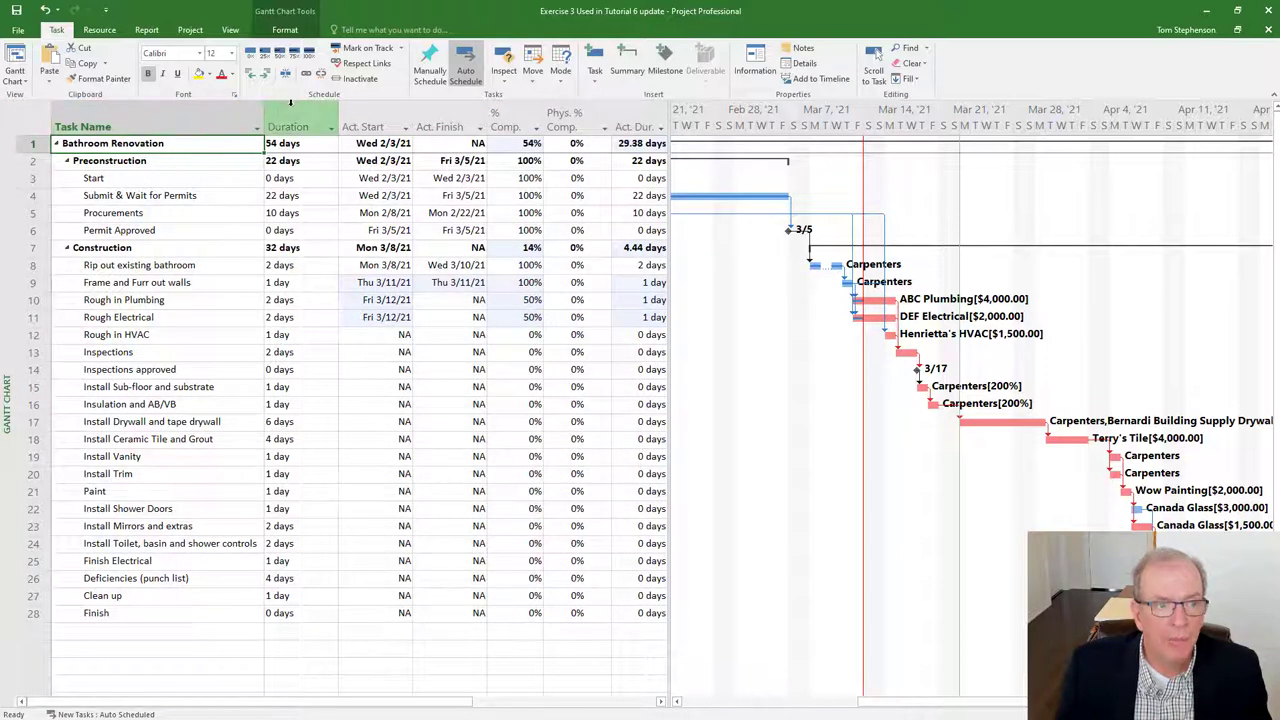
pyautogui.click(289, 105)
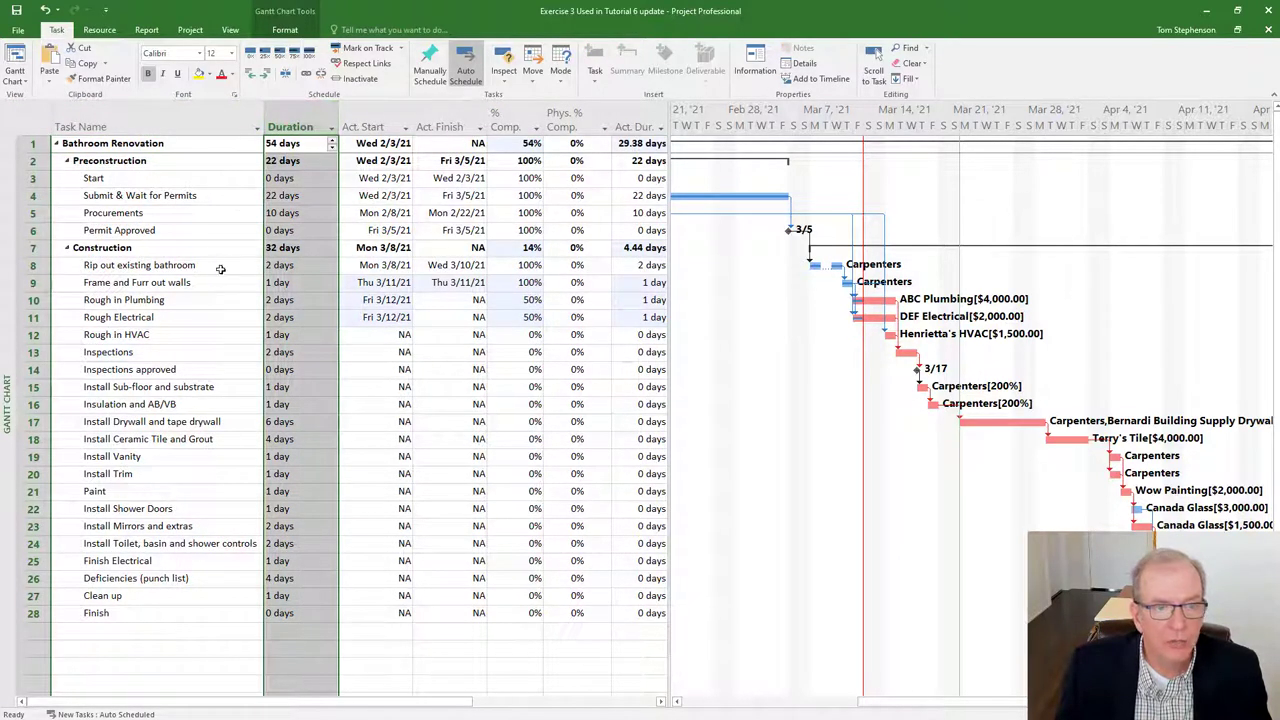
pyautogui.rightClick(297, 115)
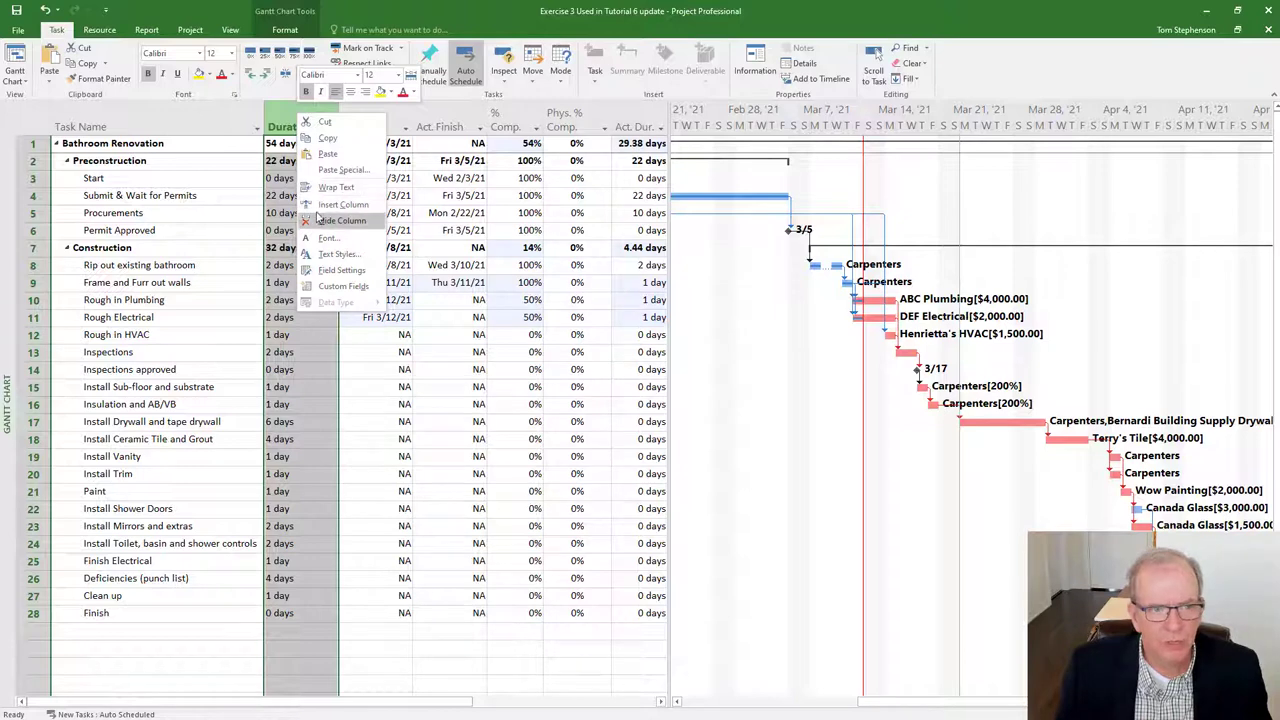
pyautogui.click(320, 206)
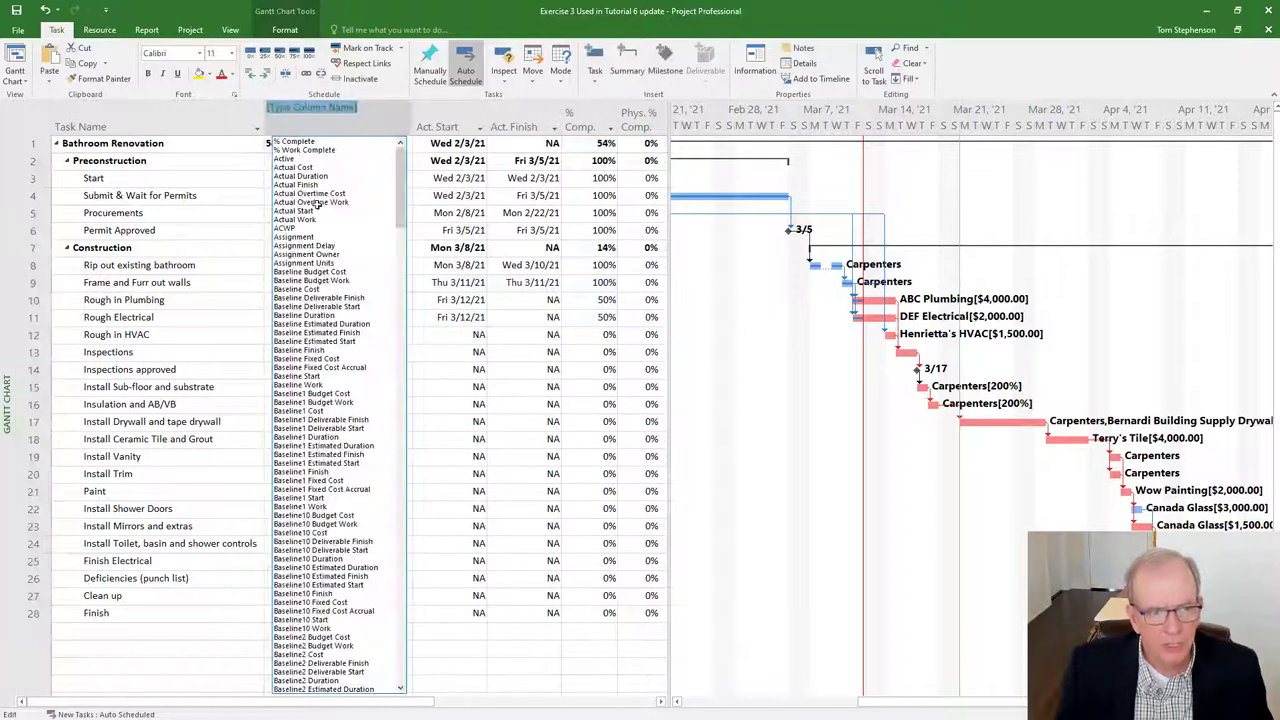
pyautogui.write('baseline Budget Cost')
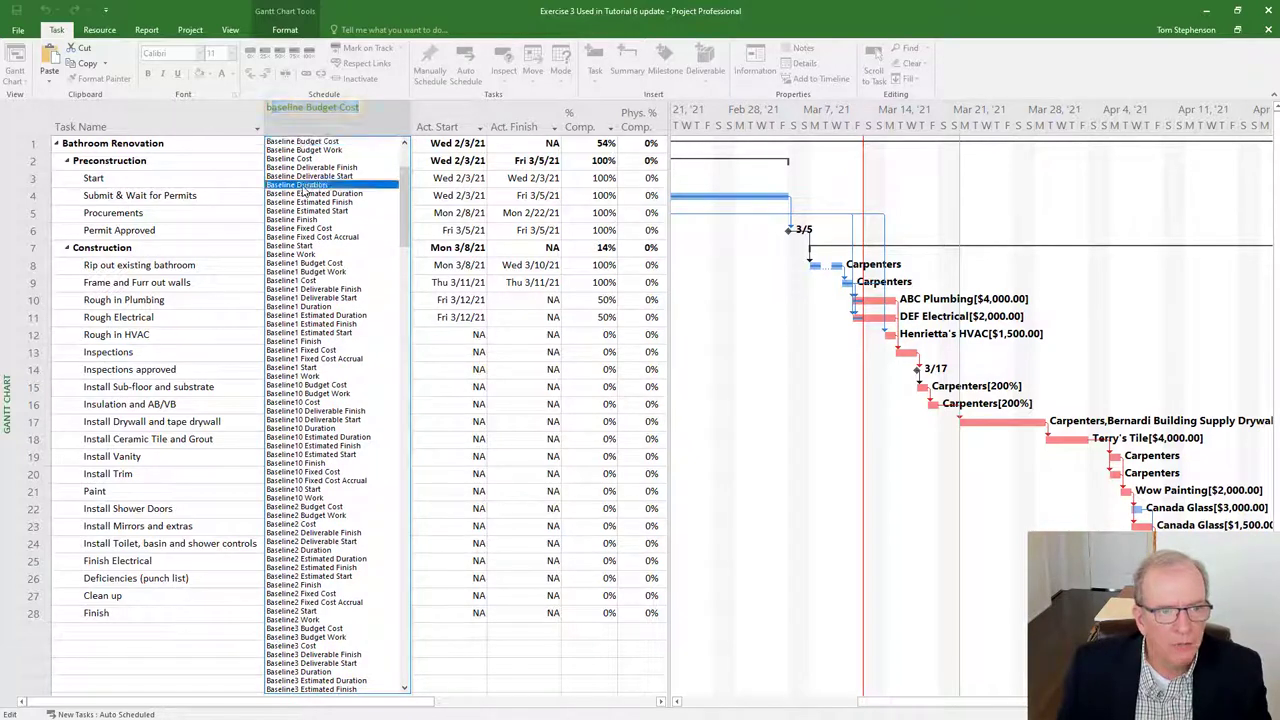
pyautogui.click(302, 185)
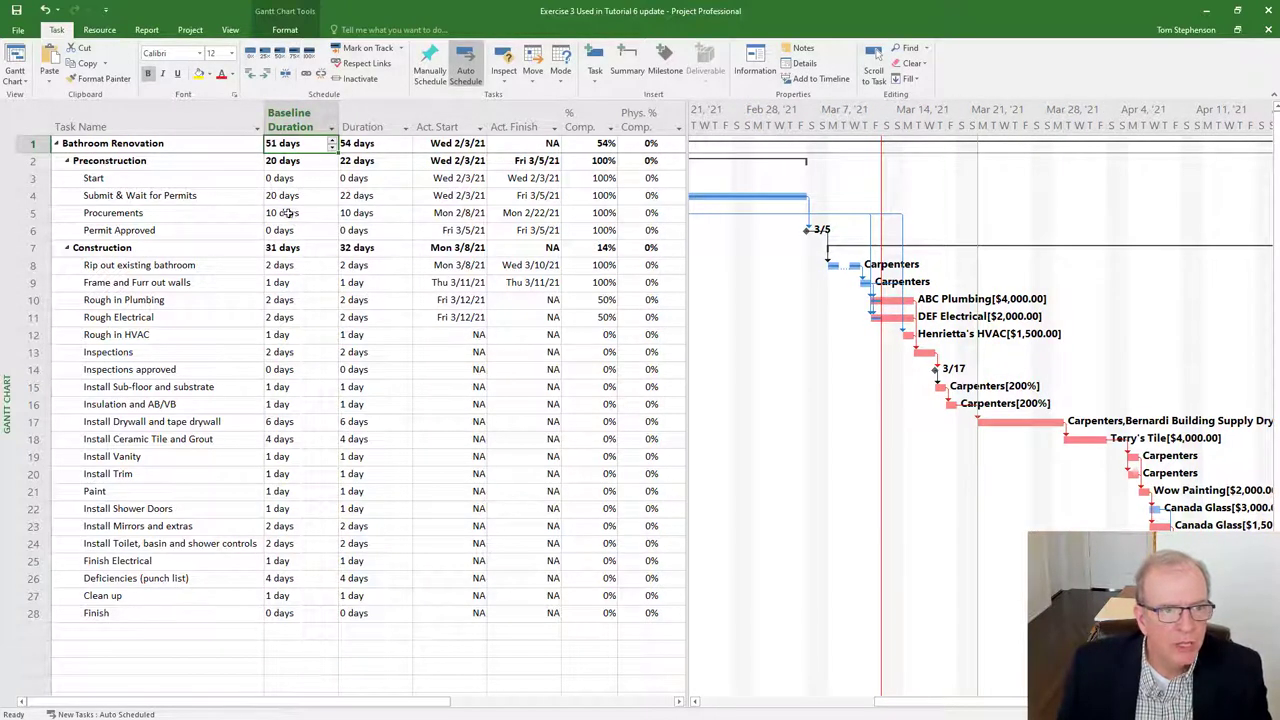
# Step: Check the baseline duration of Submit & Wait for Permits against its current duration, and remove the Baseline Duration column
pyautogui.click(283, 195)
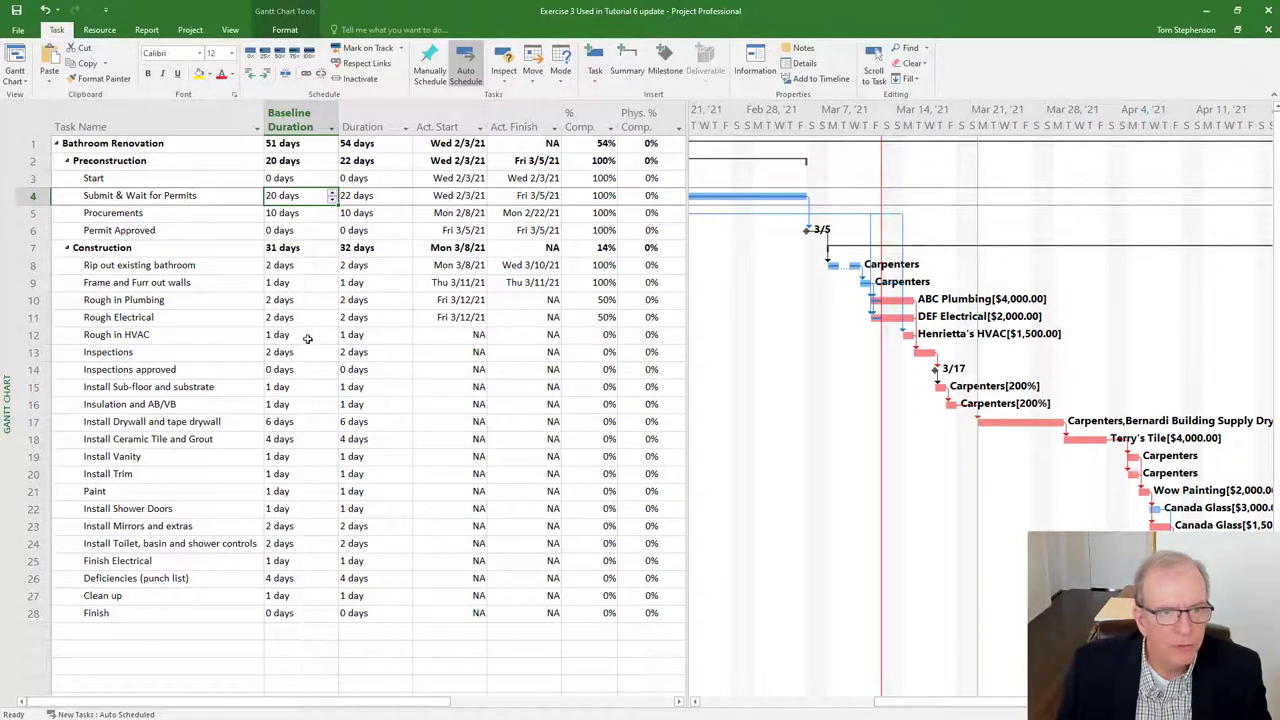
pyautogui.click(310, 121)
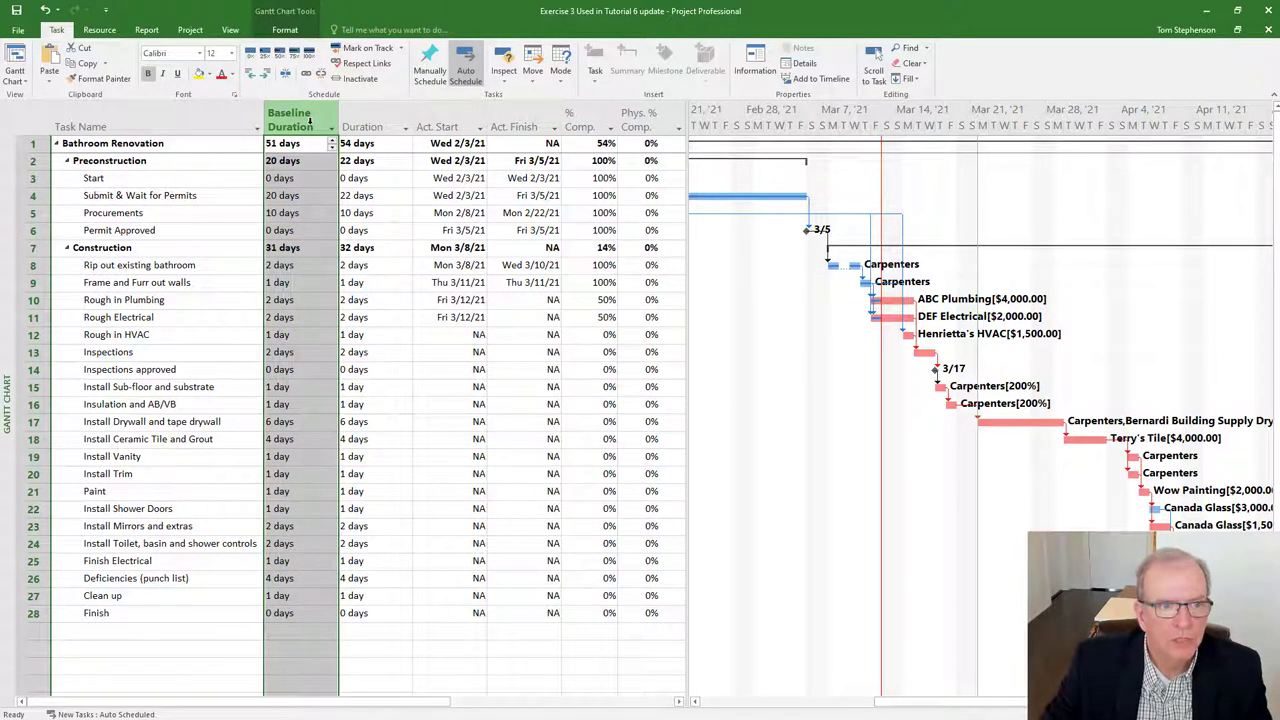
pyautogui.press('Delete')
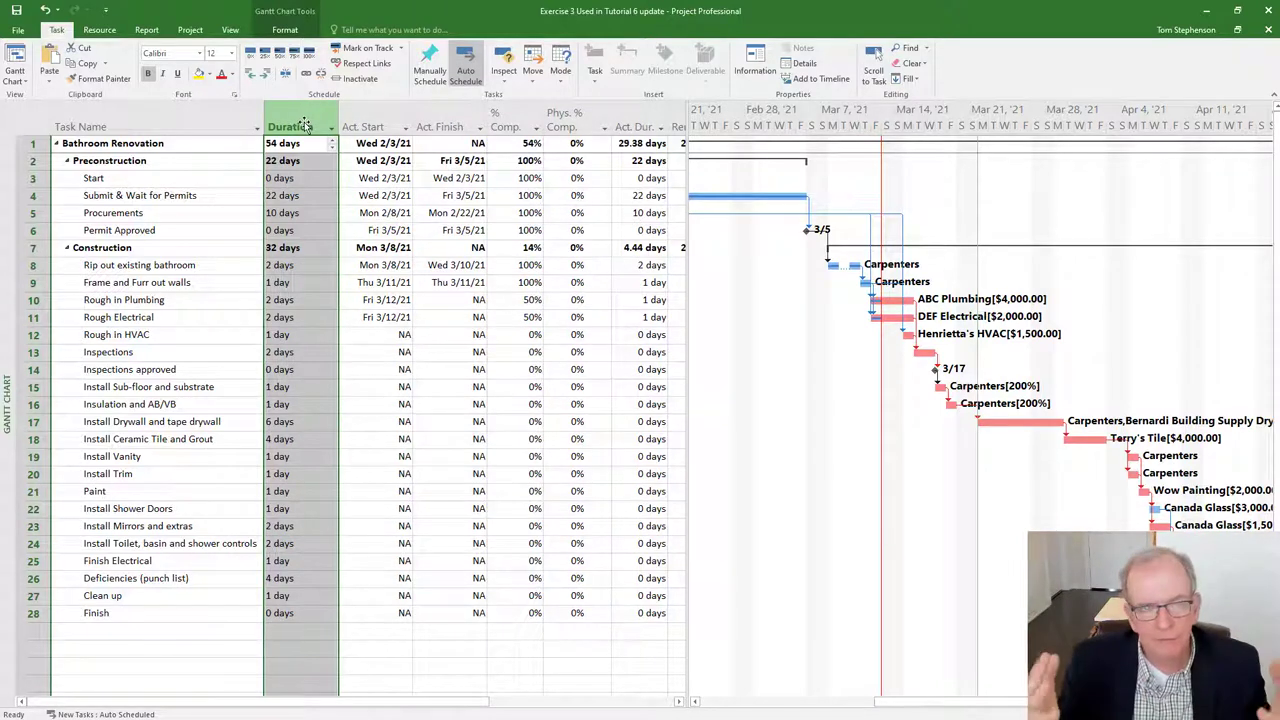
pyautogui.click(236, 300)
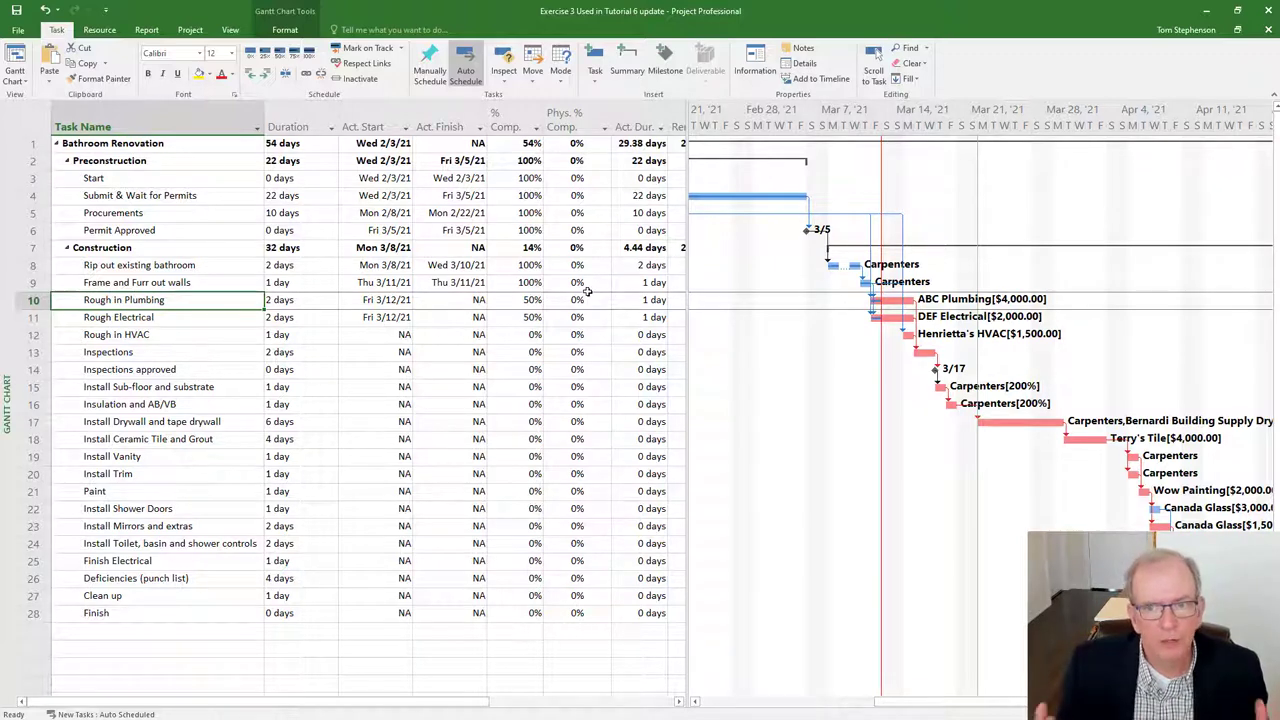
# Step: Apply the Variance table to the task sheet and check the finish variance of the Deficiencies task, row 26
pyautogui.click(33, 119)
pyautogui.rightClick(33, 119)
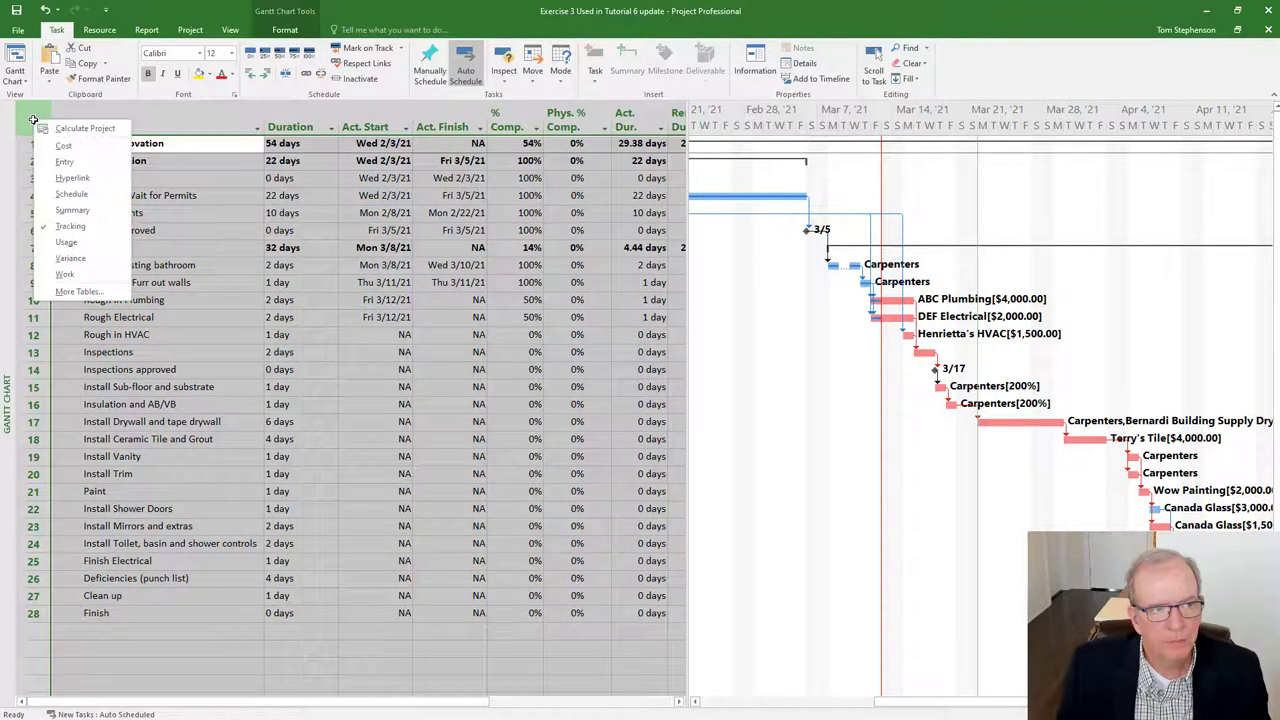
pyautogui.click(64, 260)
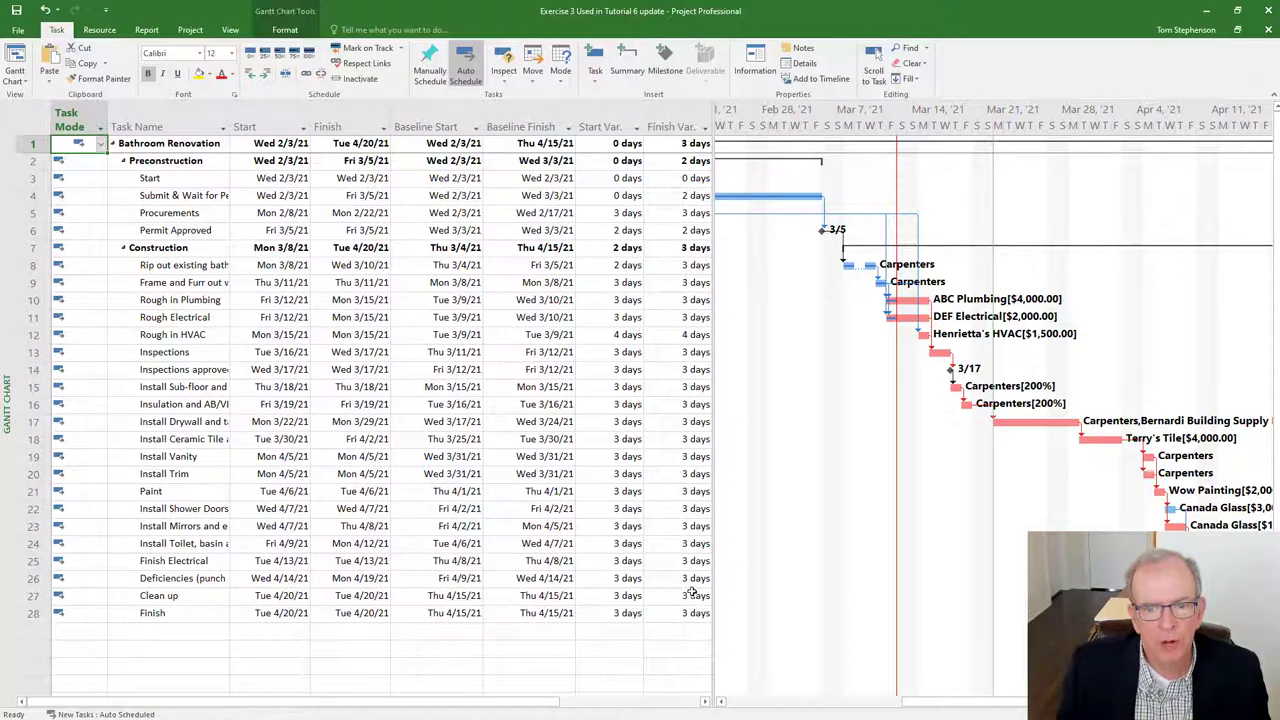
pyautogui.click(691, 580)
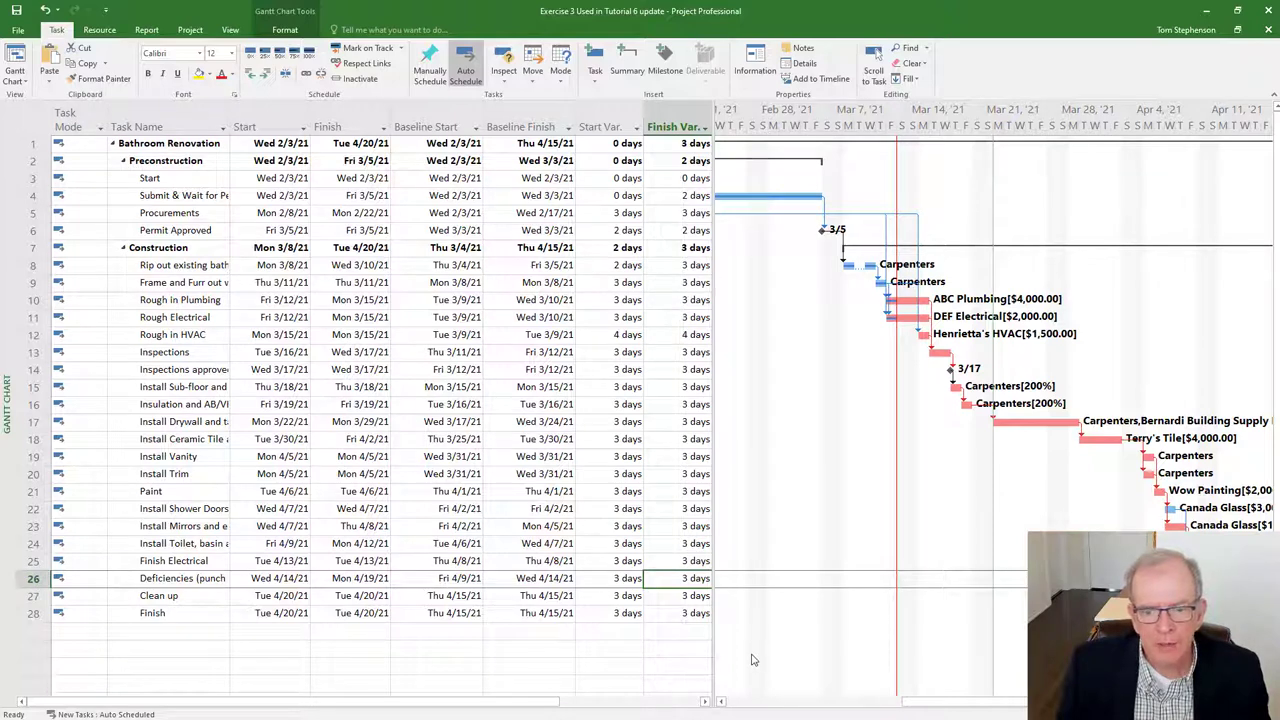
# Step: Examine the start and finish variances of the Start, Submit & Wait for Permits and Procurements tasks alongside their early February bars
pyautogui.click(724, 706)
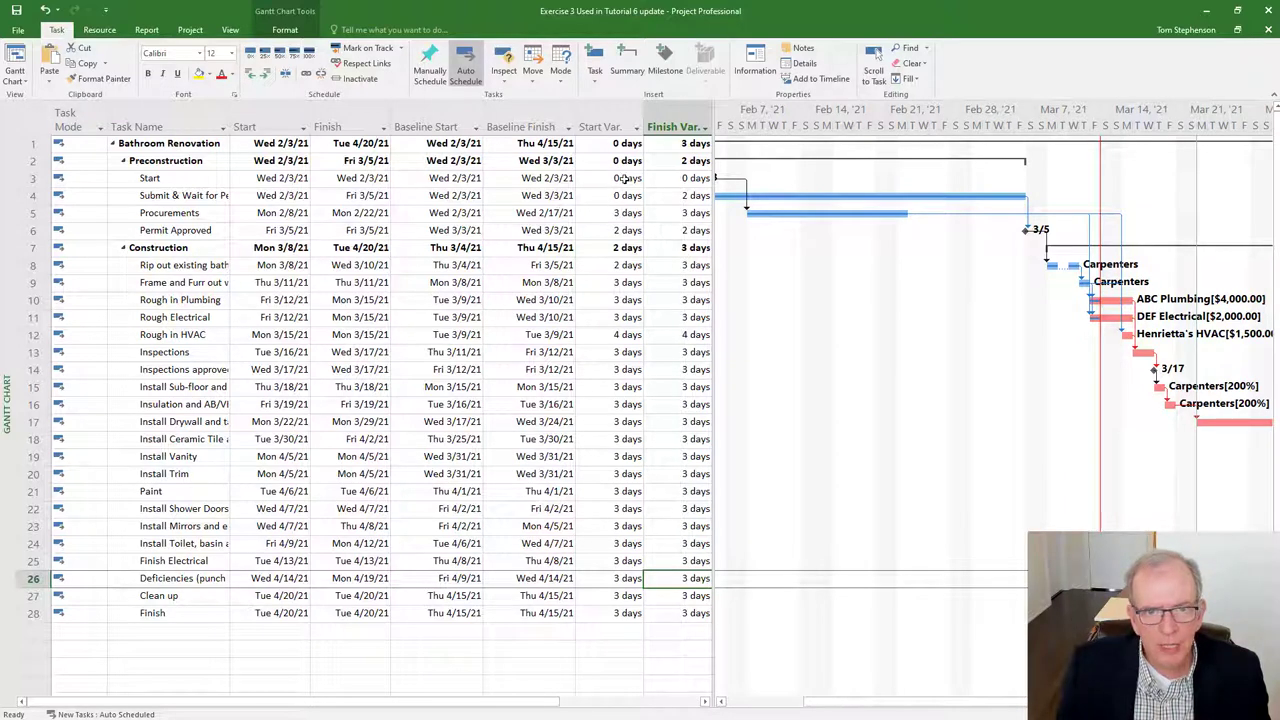
pyautogui.click(625, 178)
pyautogui.click(677, 178)
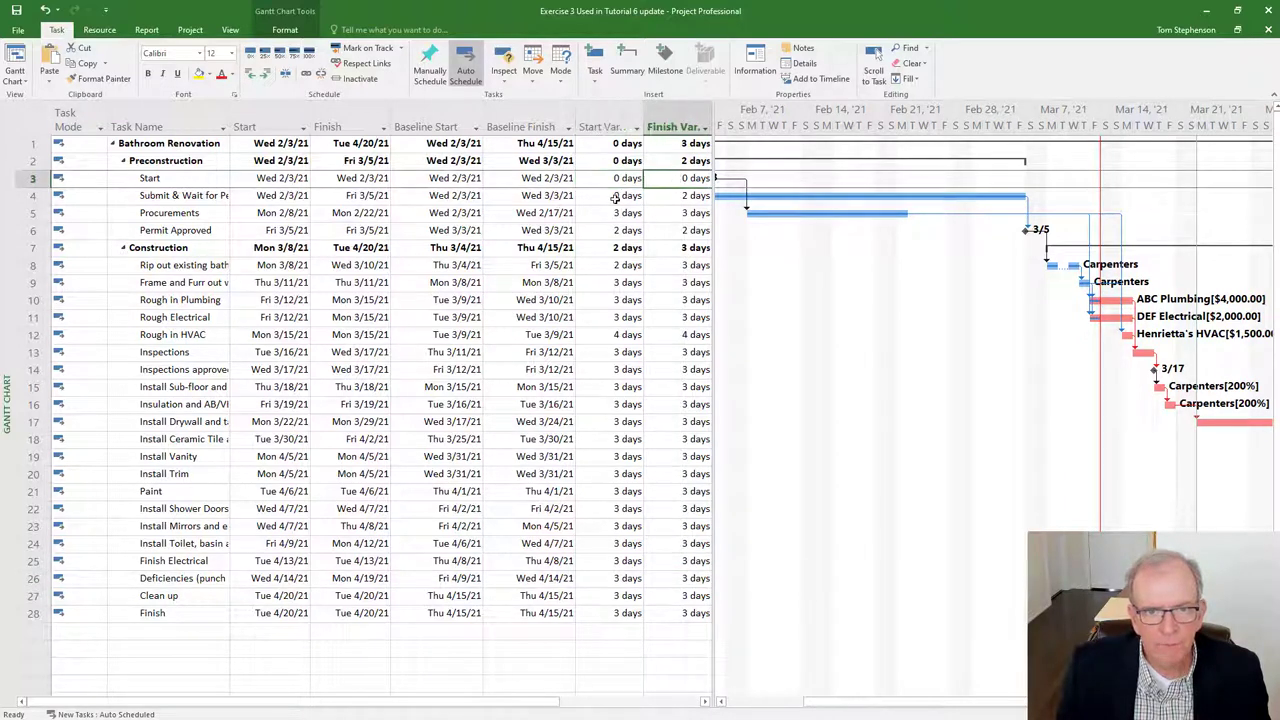
pyautogui.click(615, 196)
pyautogui.click(679, 200)
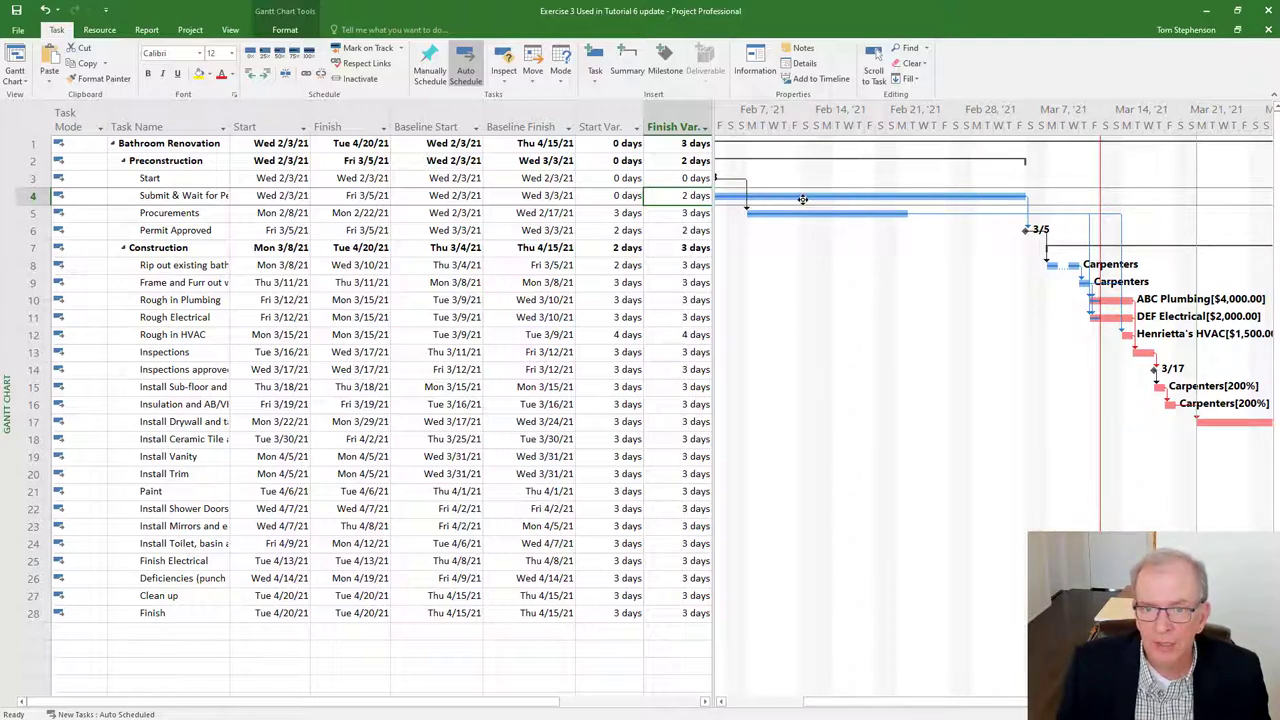
pyautogui.click(598, 213)
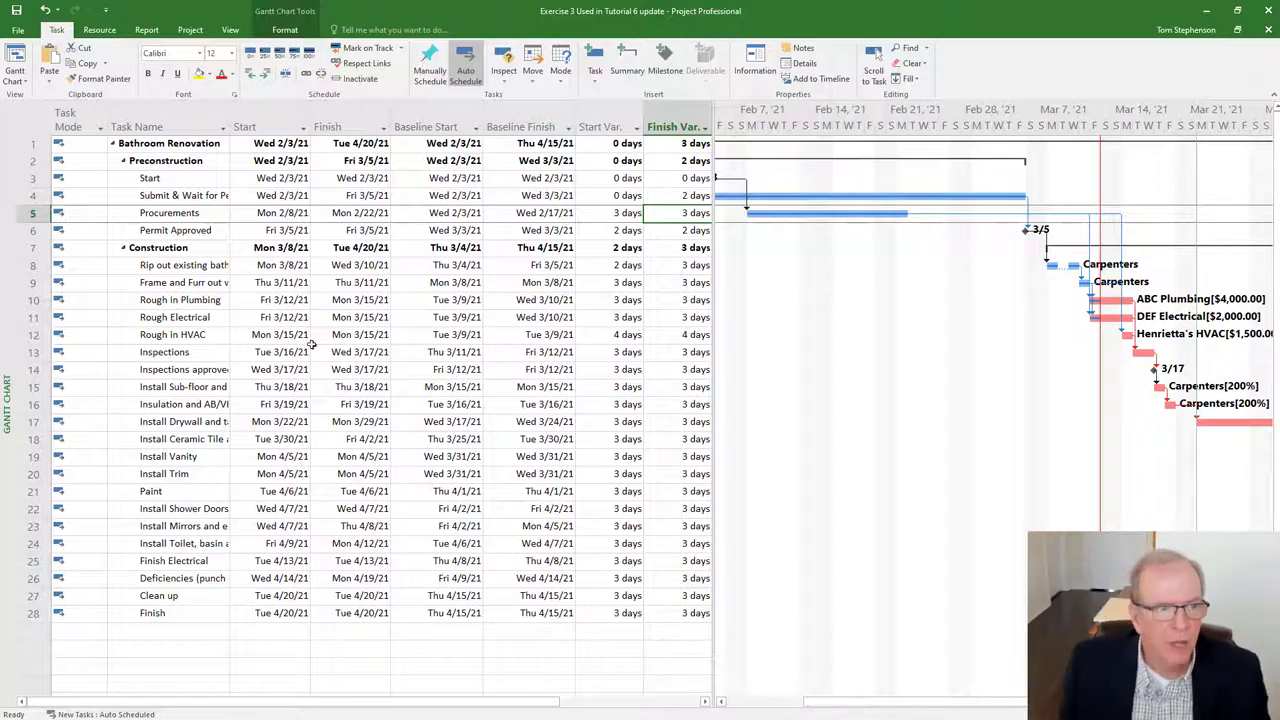
# Step: Add the note "Design correction required by building department" to the Submit & Wait for Permits task
pyautogui.click(210, 198)
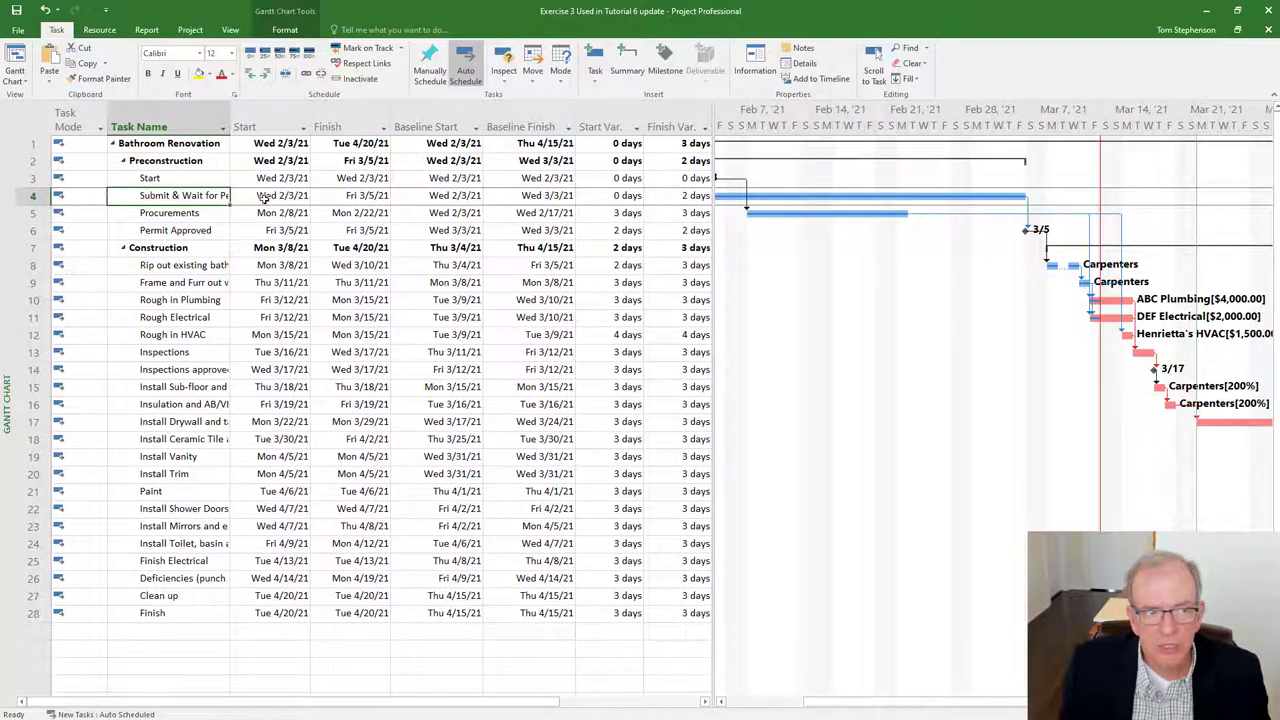
pyautogui.doubleClick(203, 196)
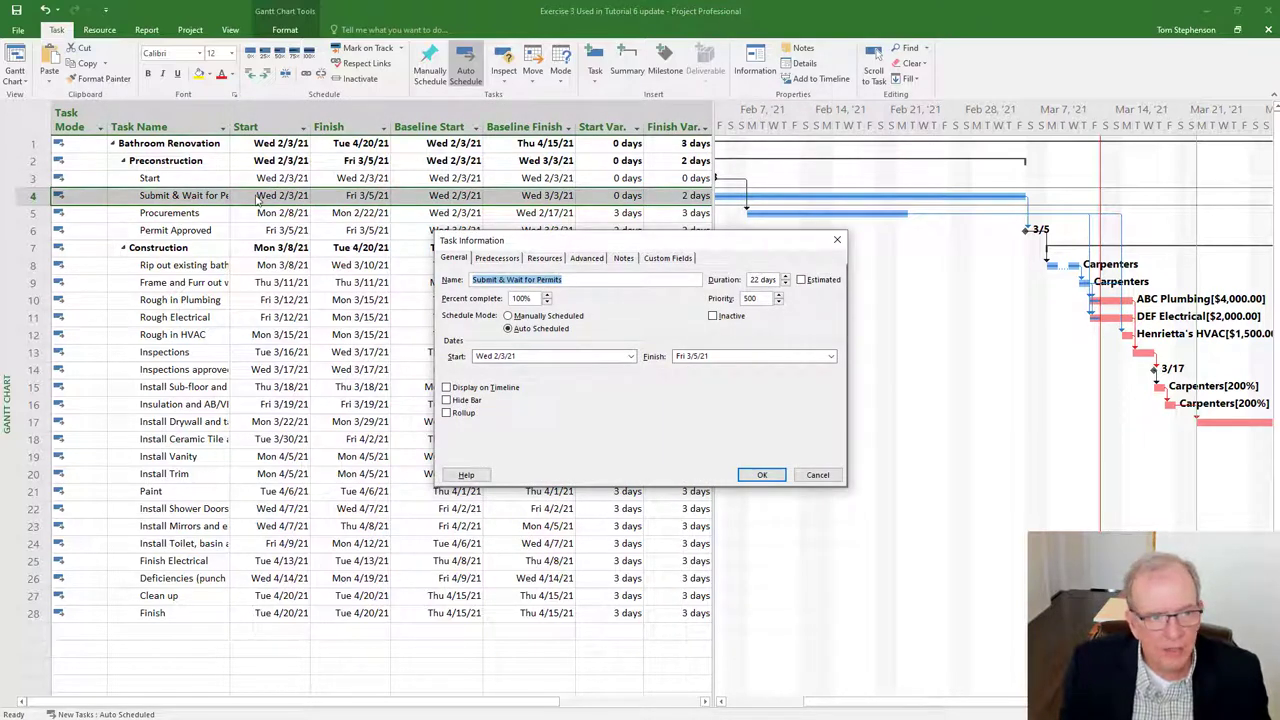
pyautogui.click(618, 259)
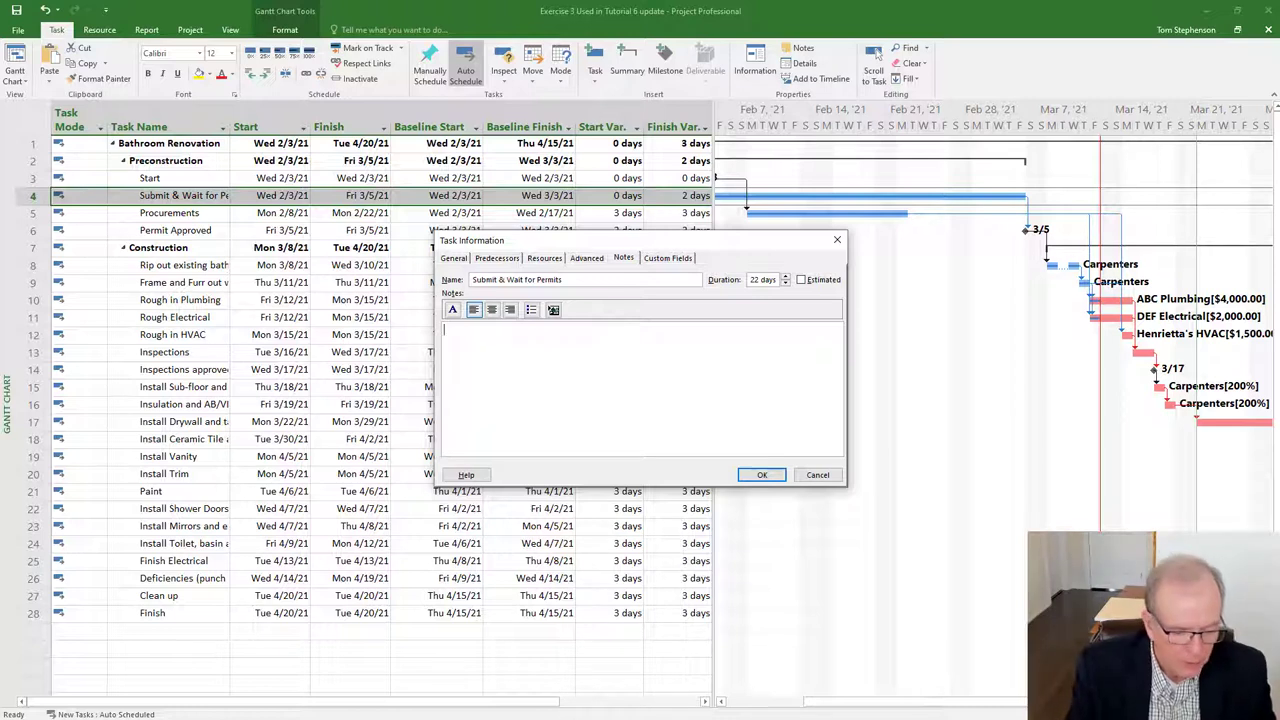
pyautogui.write('esign correction required by building department')
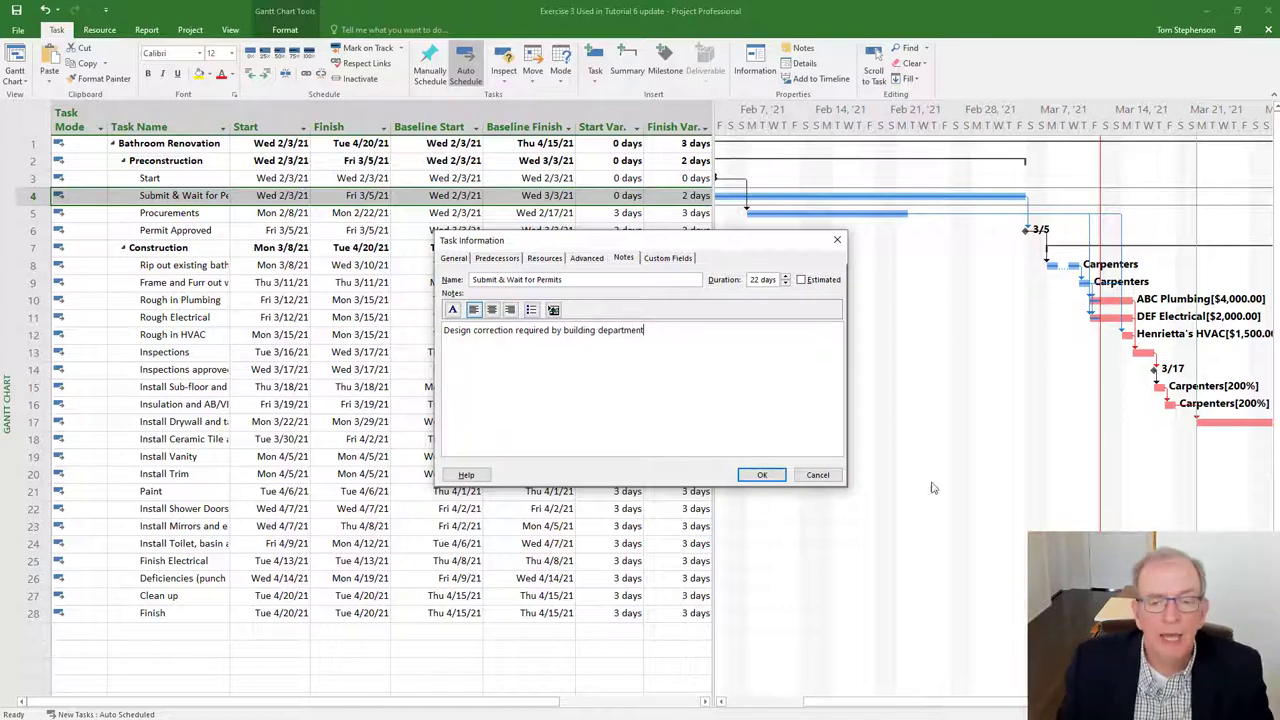
pyautogui.click(762, 475)
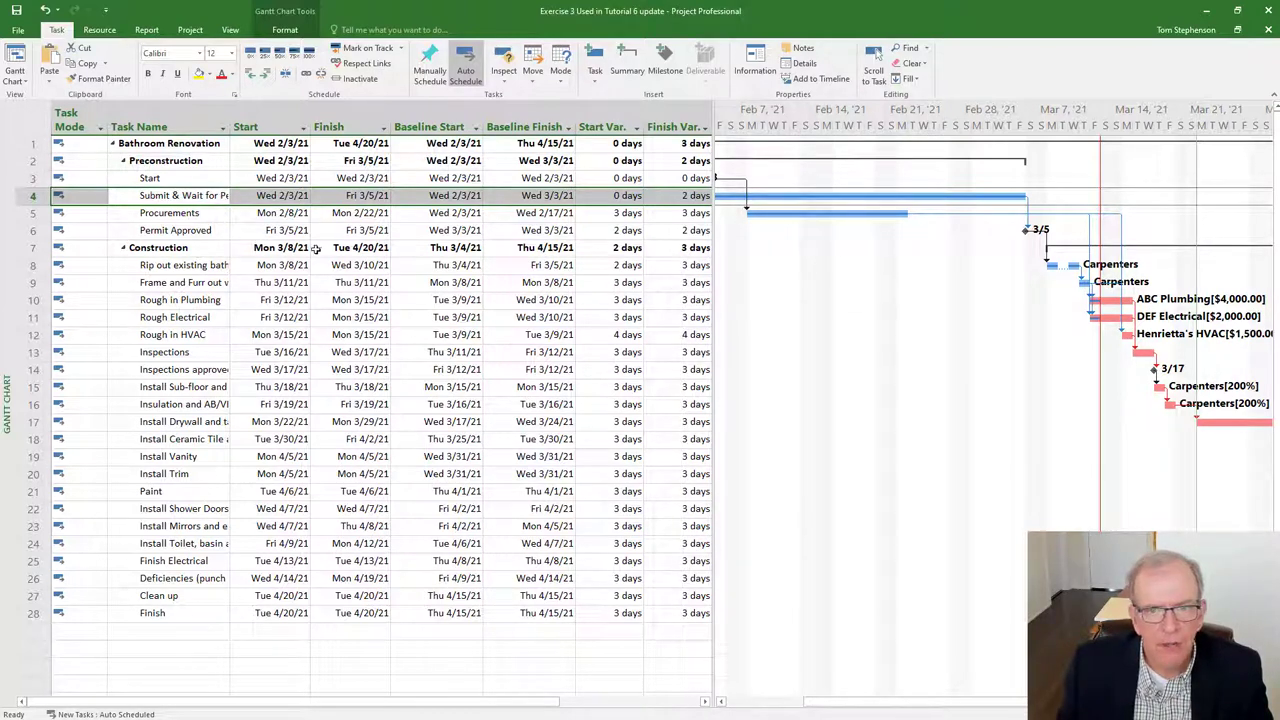
# Step: Examine the split in the Rip out existing bathroom bar, row 8, and its start and finish dates
pyautogui.click(220, 267)
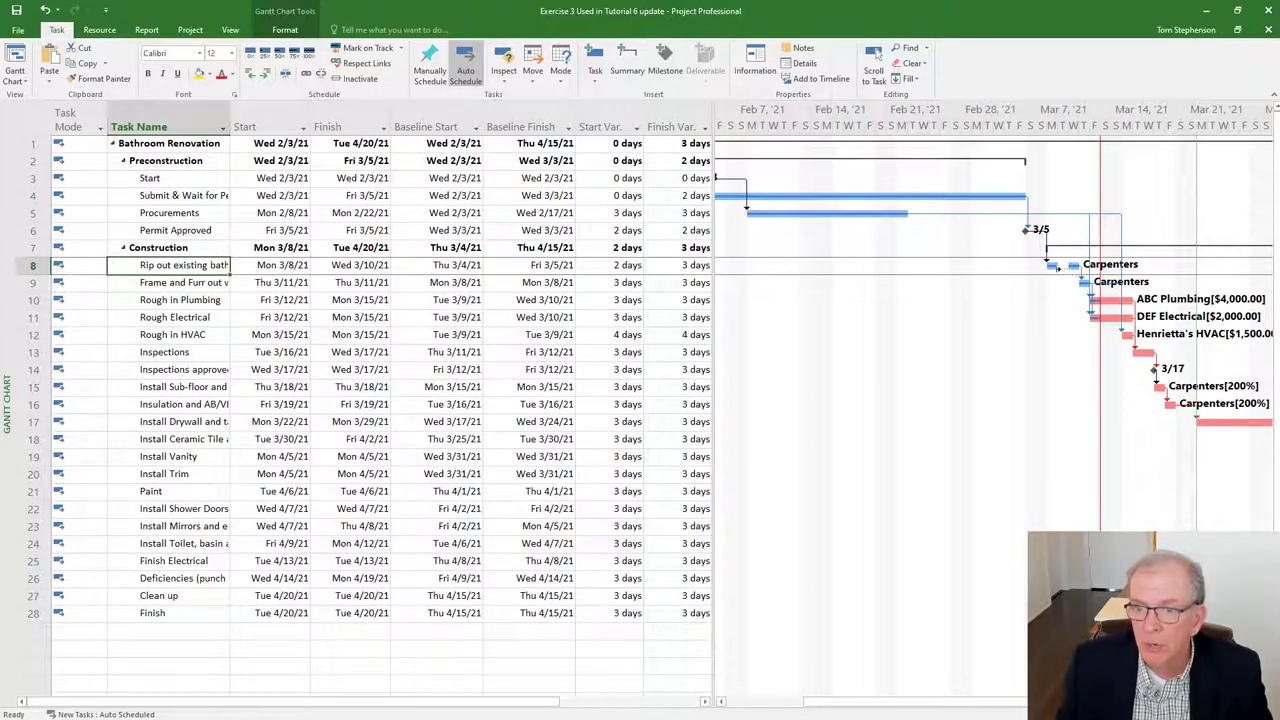
pyautogui.moveTo(1052, 267)
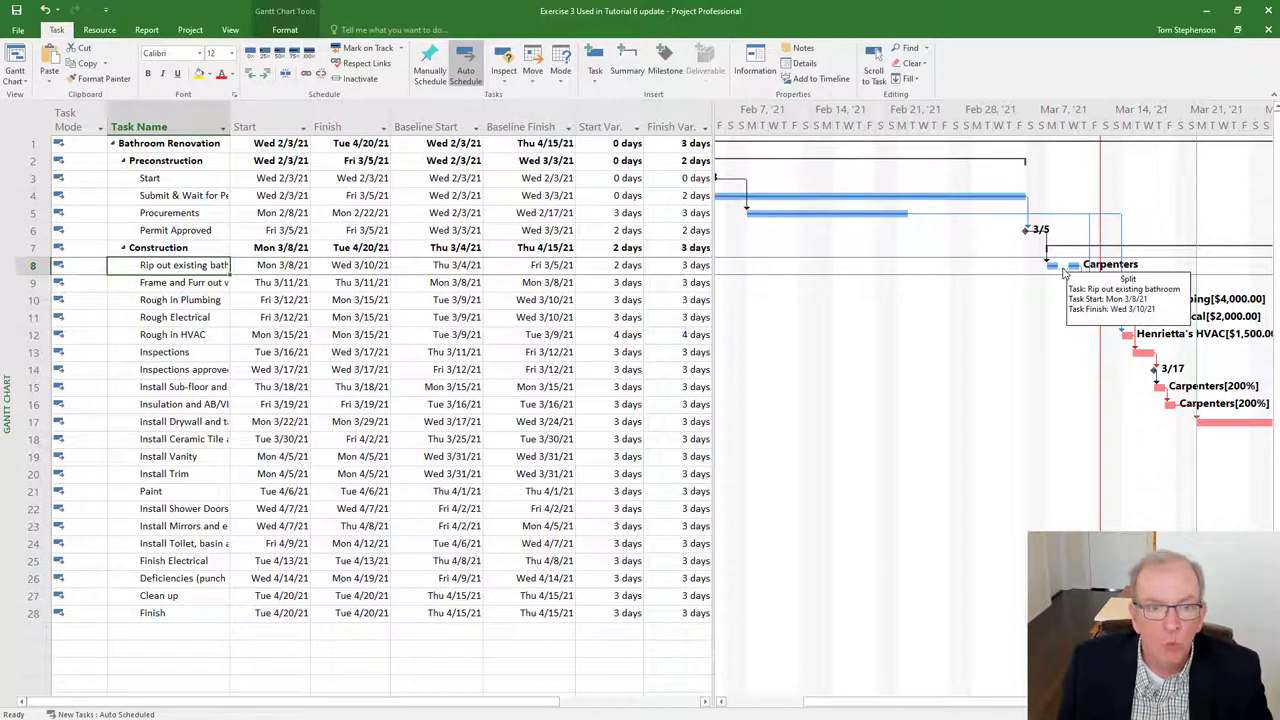
pyautogui.click(209, 252)
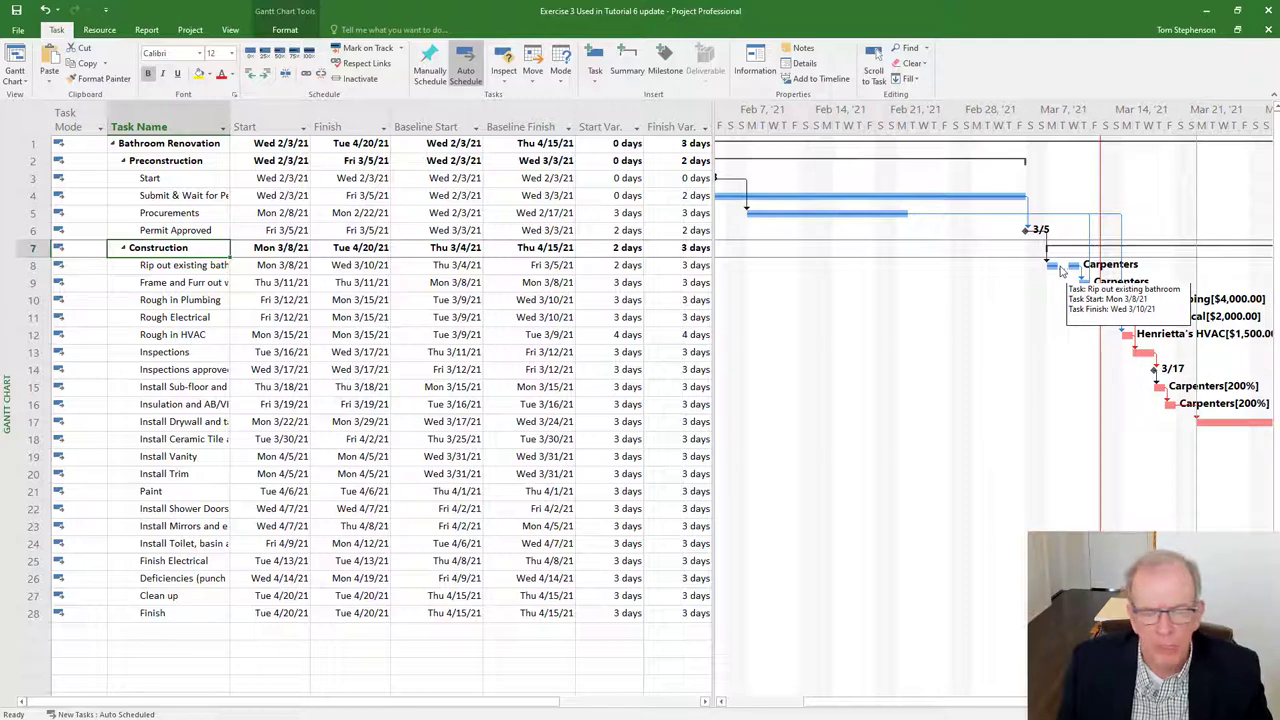
# Step: Check the progress details of the Rip out existing bathroom bar, row 8, and the start date of Inspections approved, row 14
pyautogui.moveTo(1055, 272)
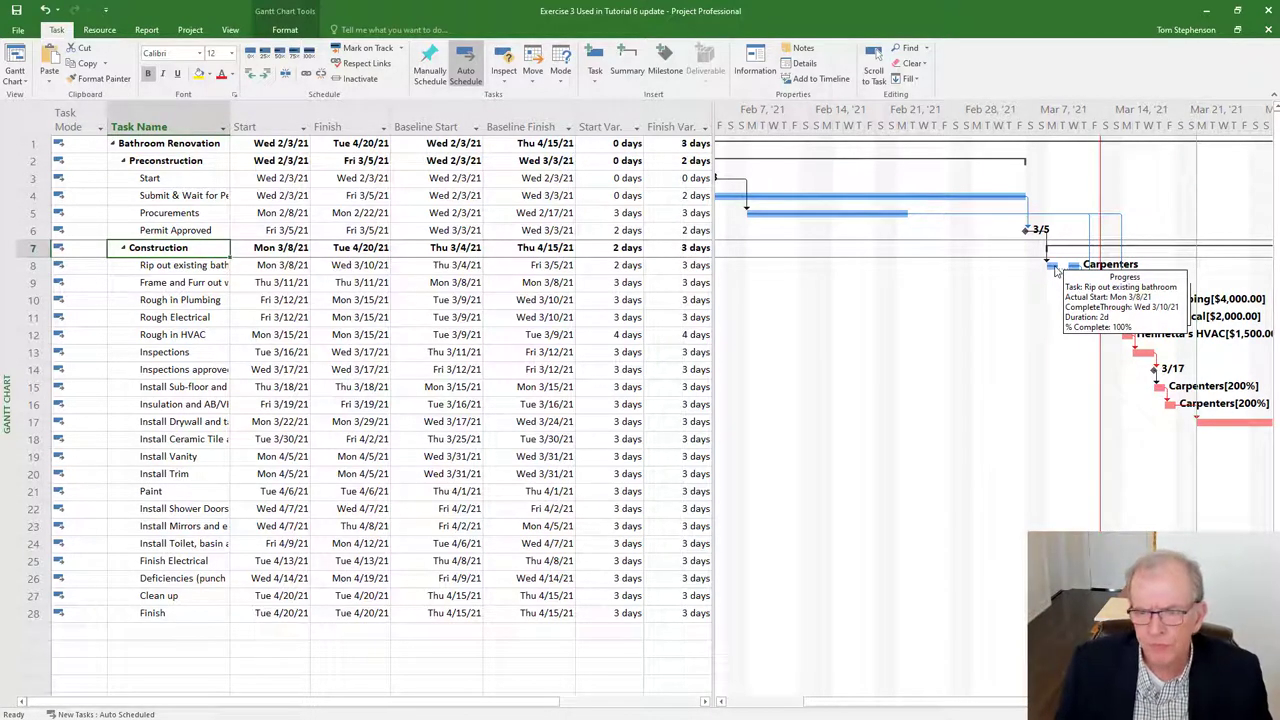
pyautogui.click(206, 265)
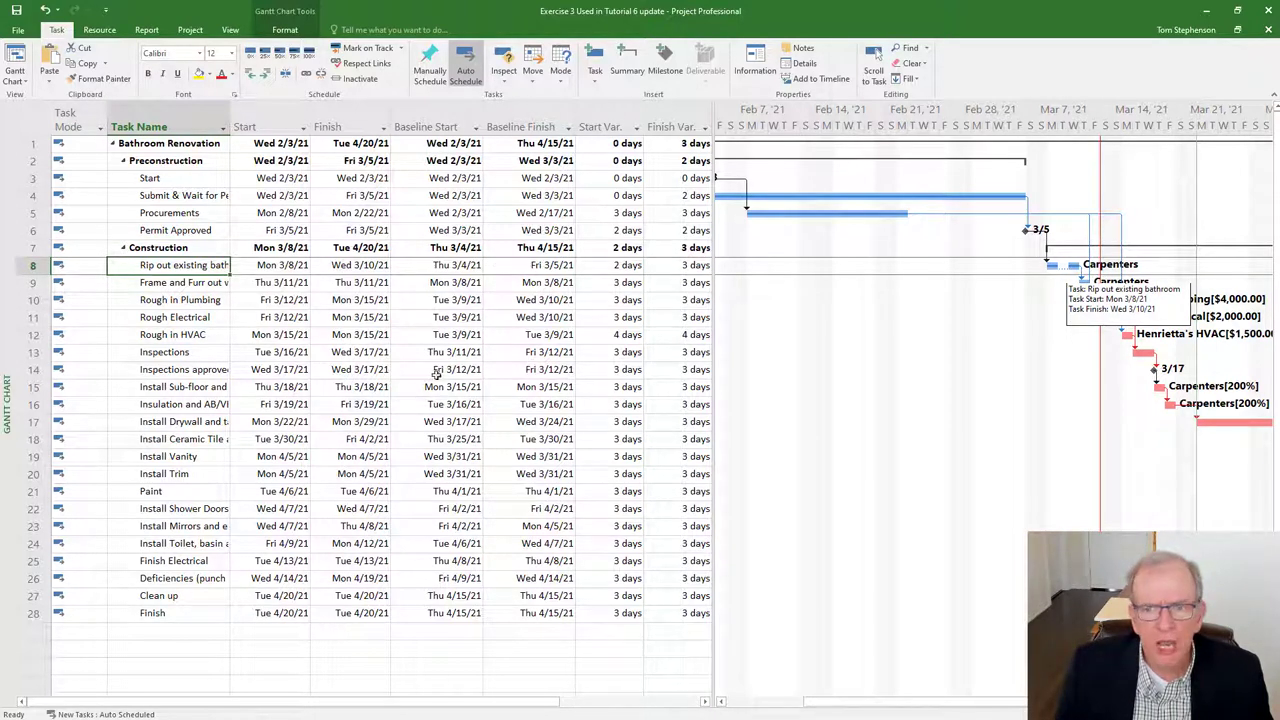
pyautogui.click(252, 373)
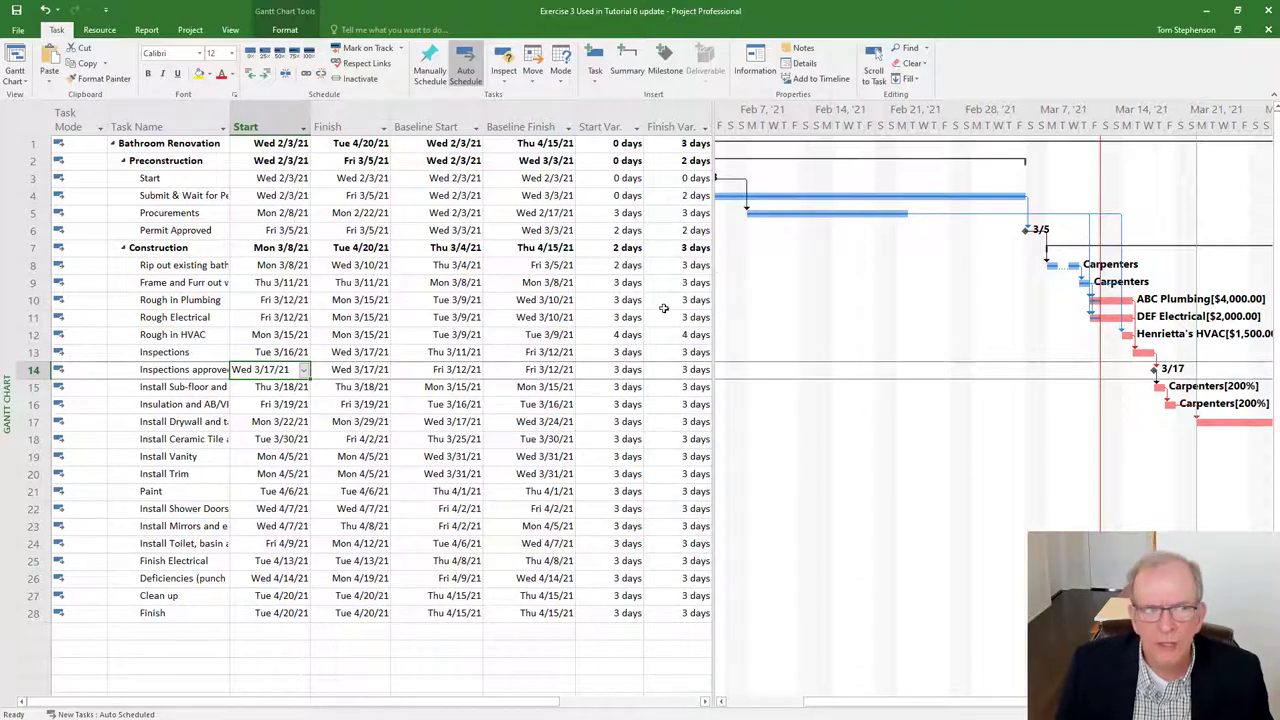
pyautogui.click(34, 120)
pyautogui.rightClick(34, 120)
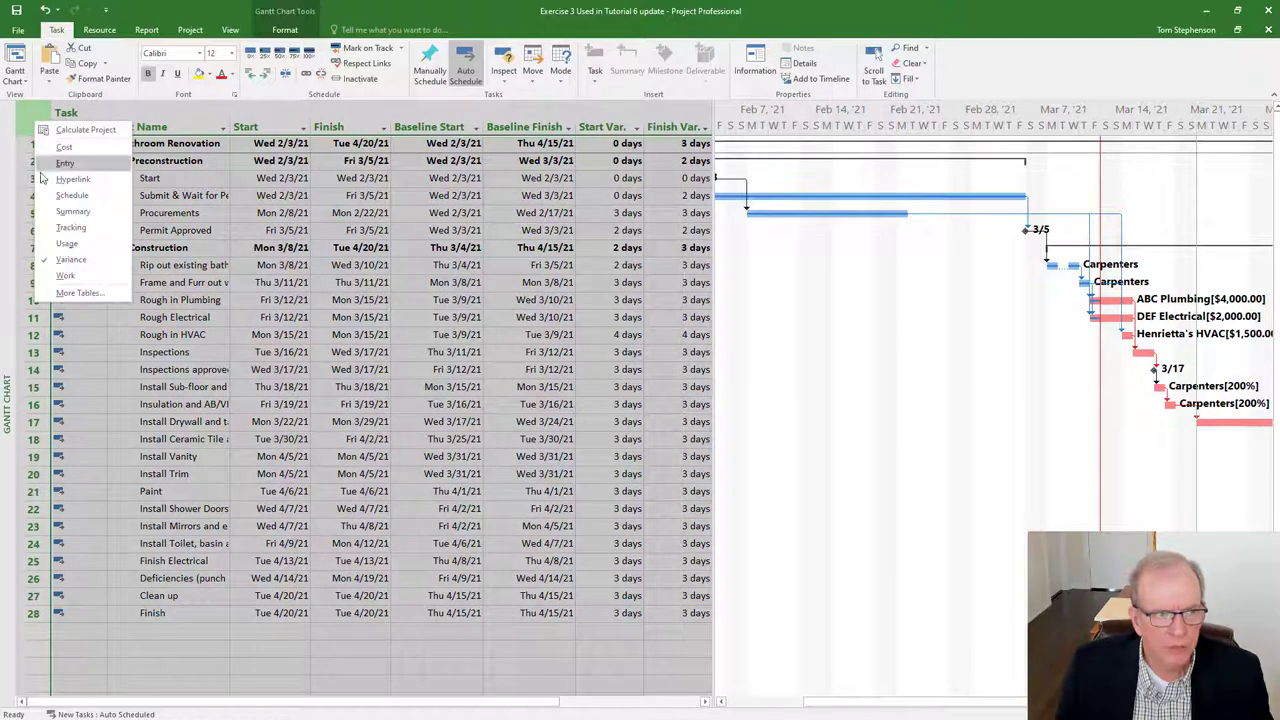
pyautogui.click(171, 254)
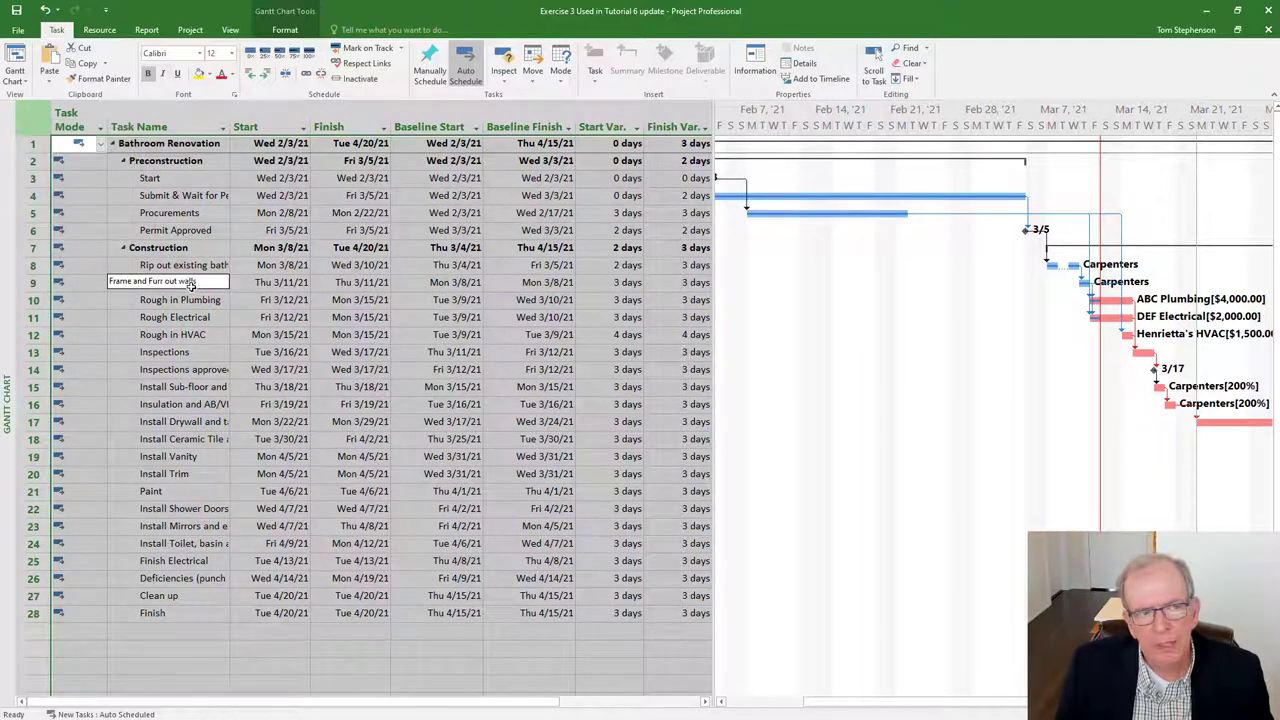
# Step: Switch to the Tracking Gantt view and read the note indicator on the Submit & Wait for Permits task
pyautogui.rightClick(7, 298)
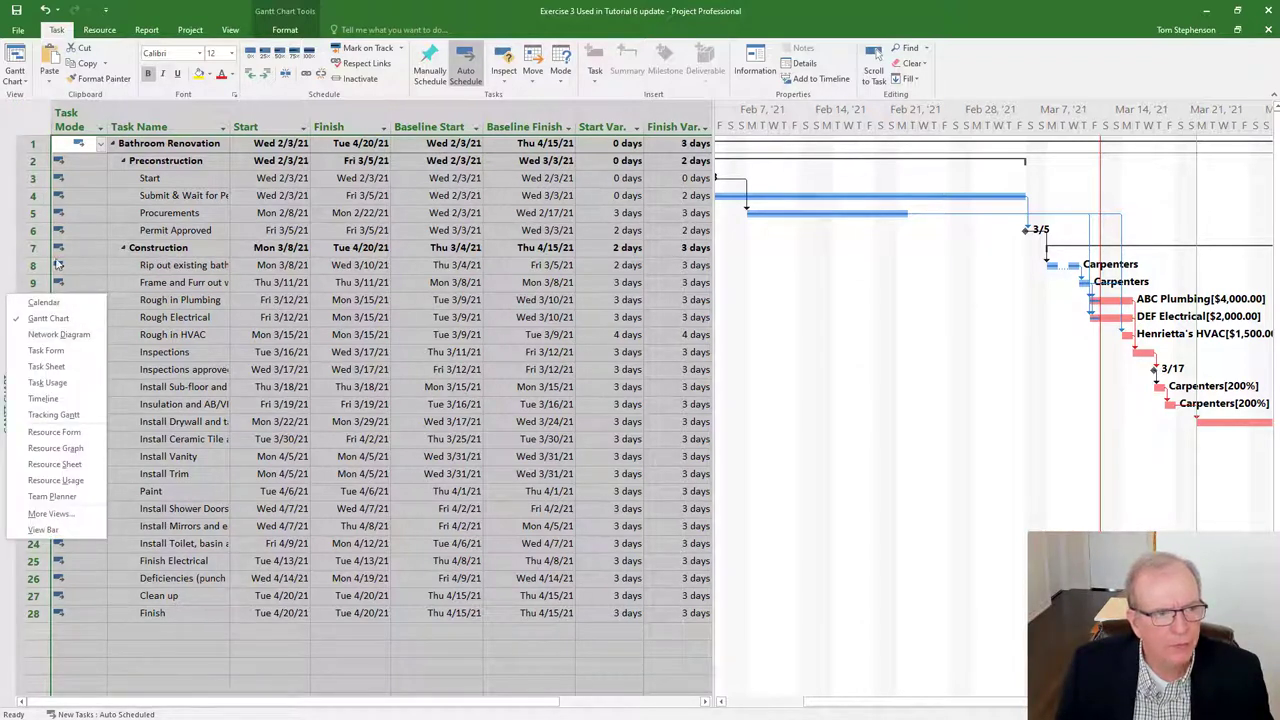
pyautogui.rightClick(3, 258)
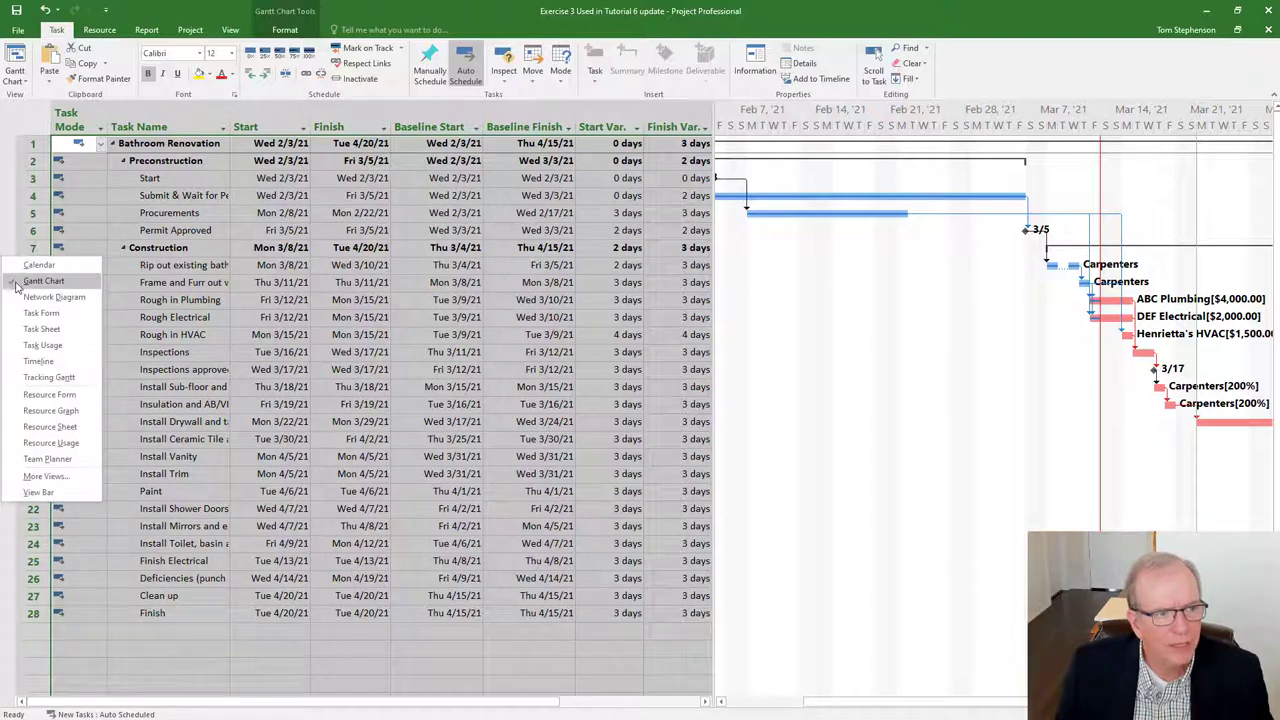
pyautogui.click(30, 378)
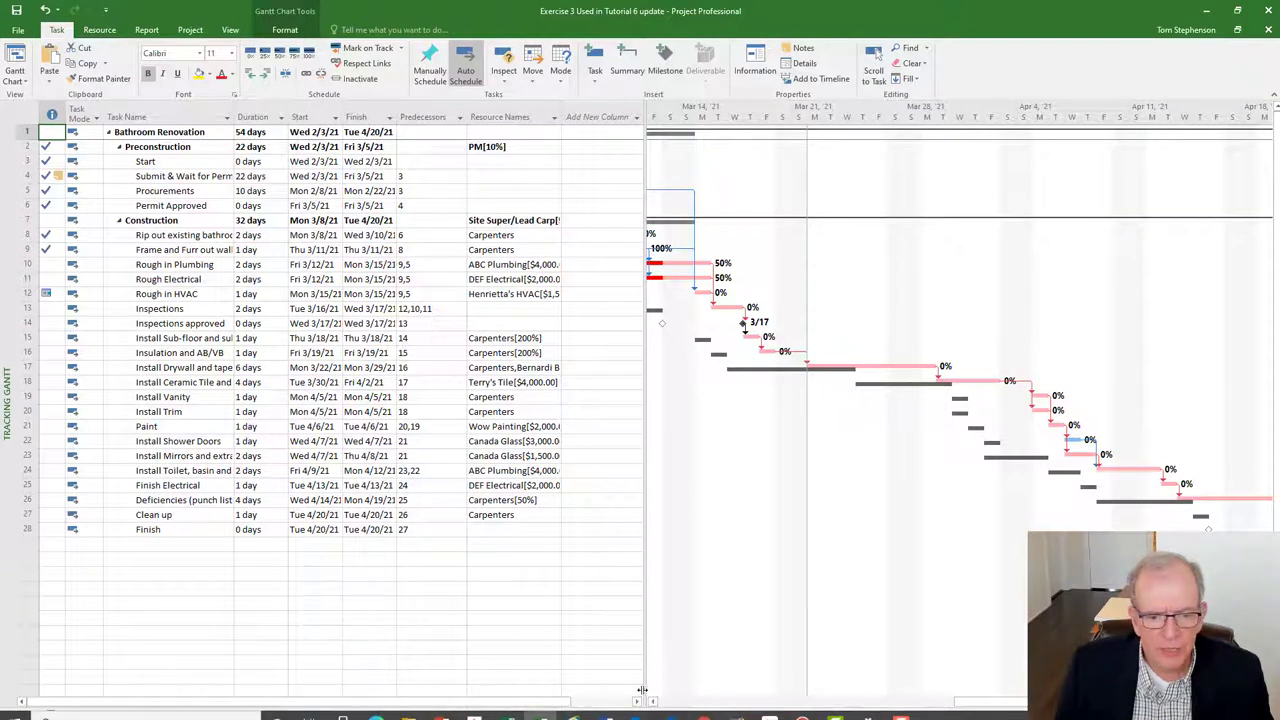
pyautogui.click(651, 703)
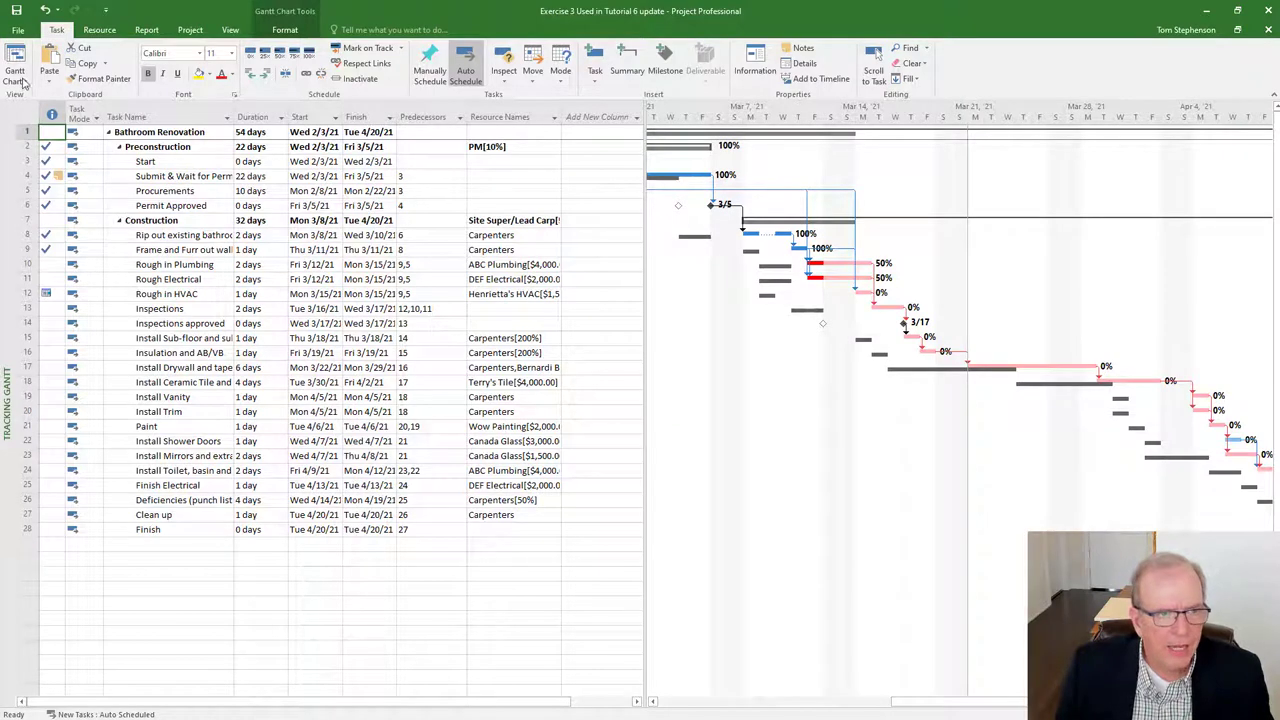
pyautogui.click(28, 110)
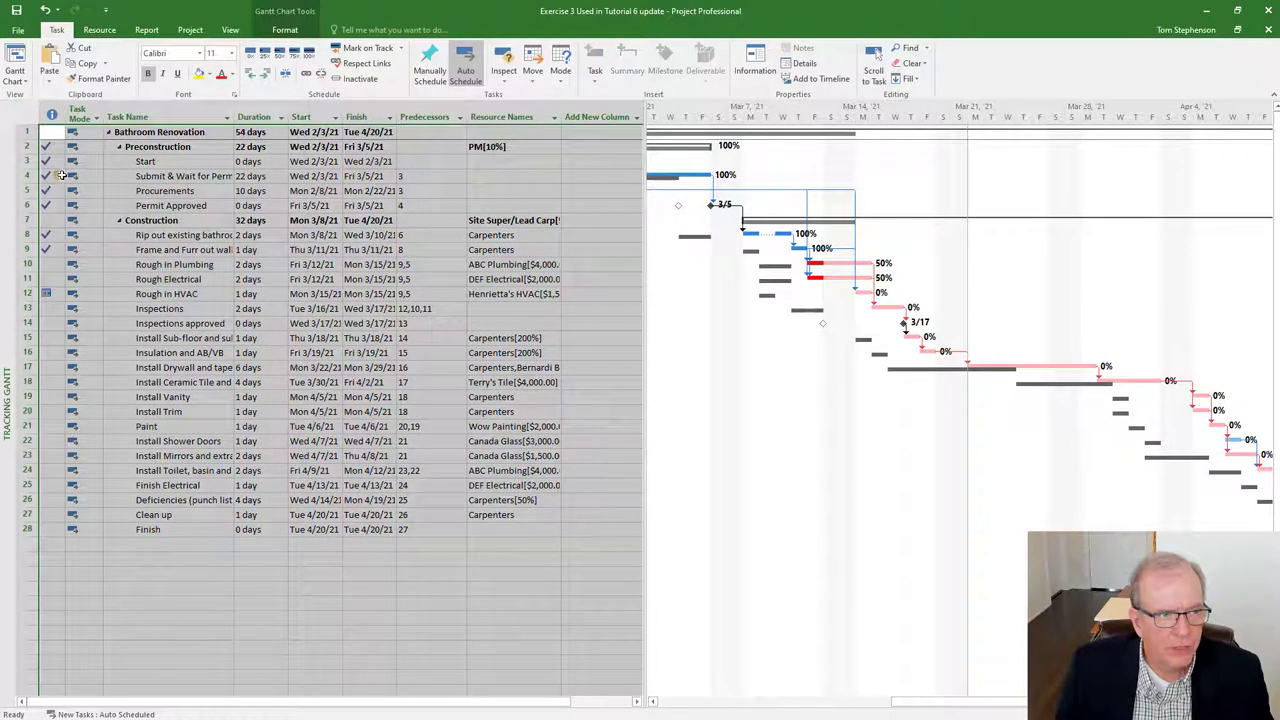
pyautogui.moveTo(61, 175)
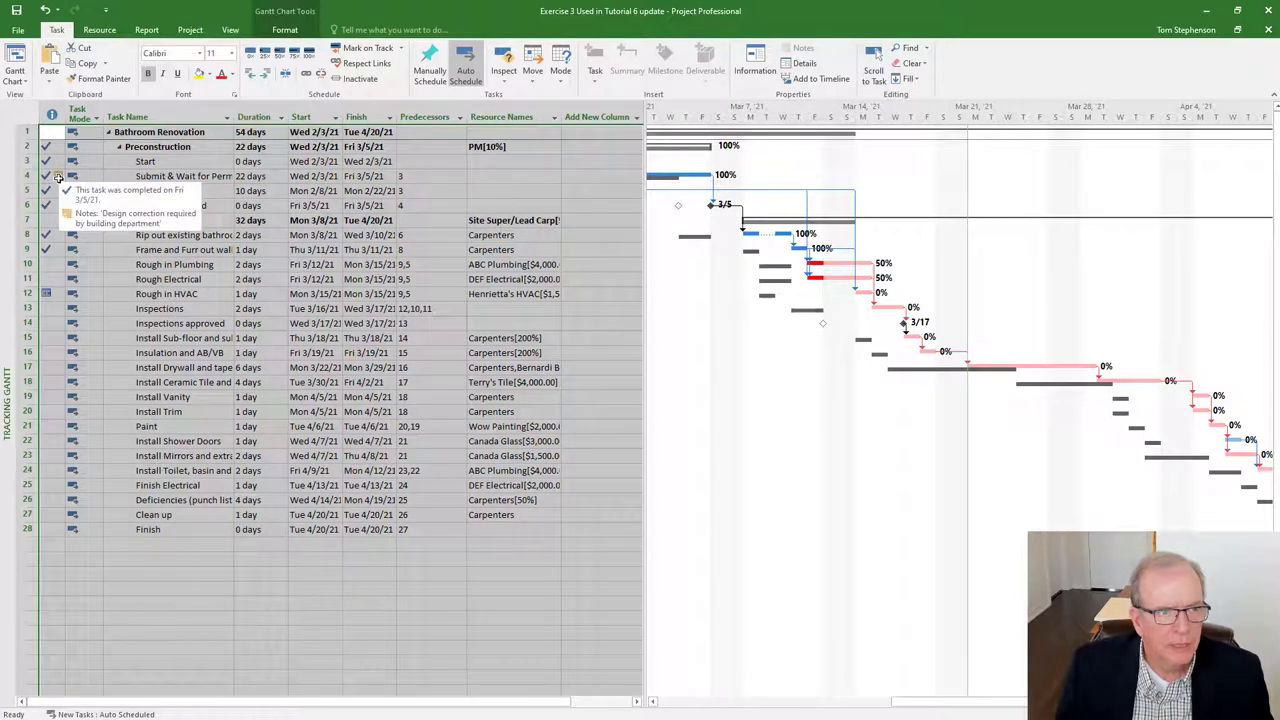
# Step: Apply the Variance table and compare the current task bars with their baseline bars from early February through mid-April
pyautogui.rightClick(31, 112)
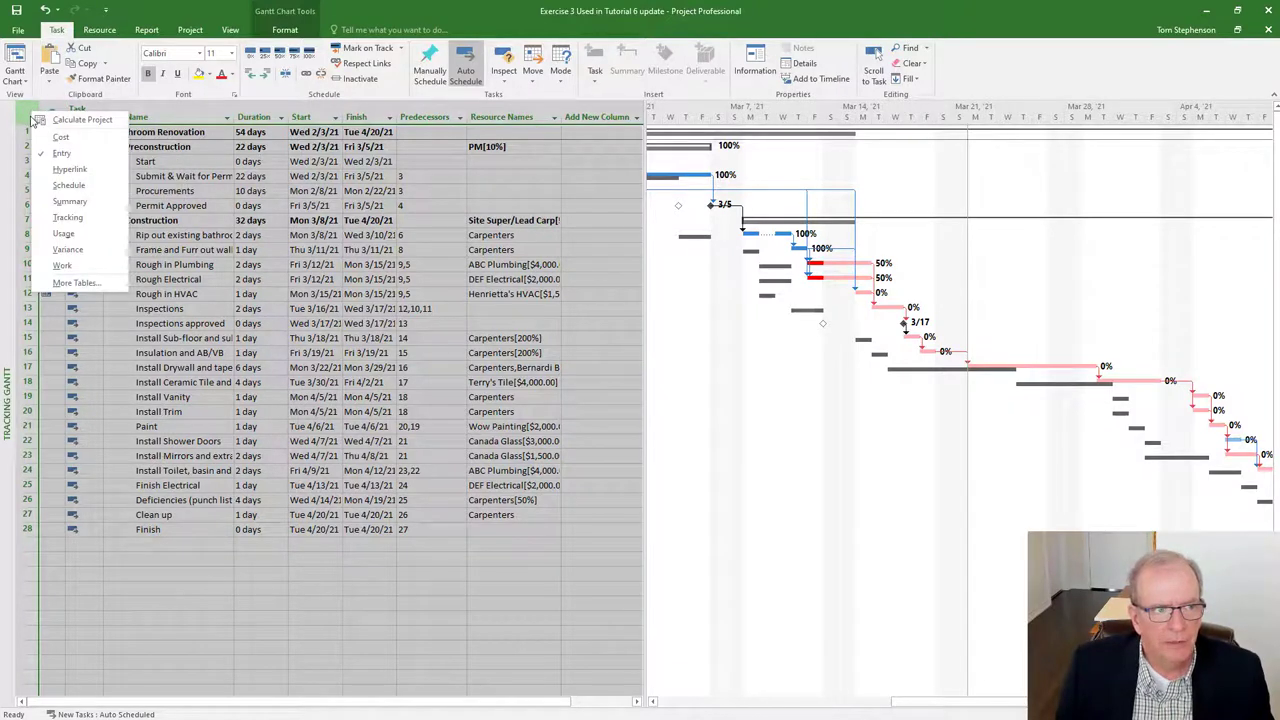
pyautogui.click(67, 249)
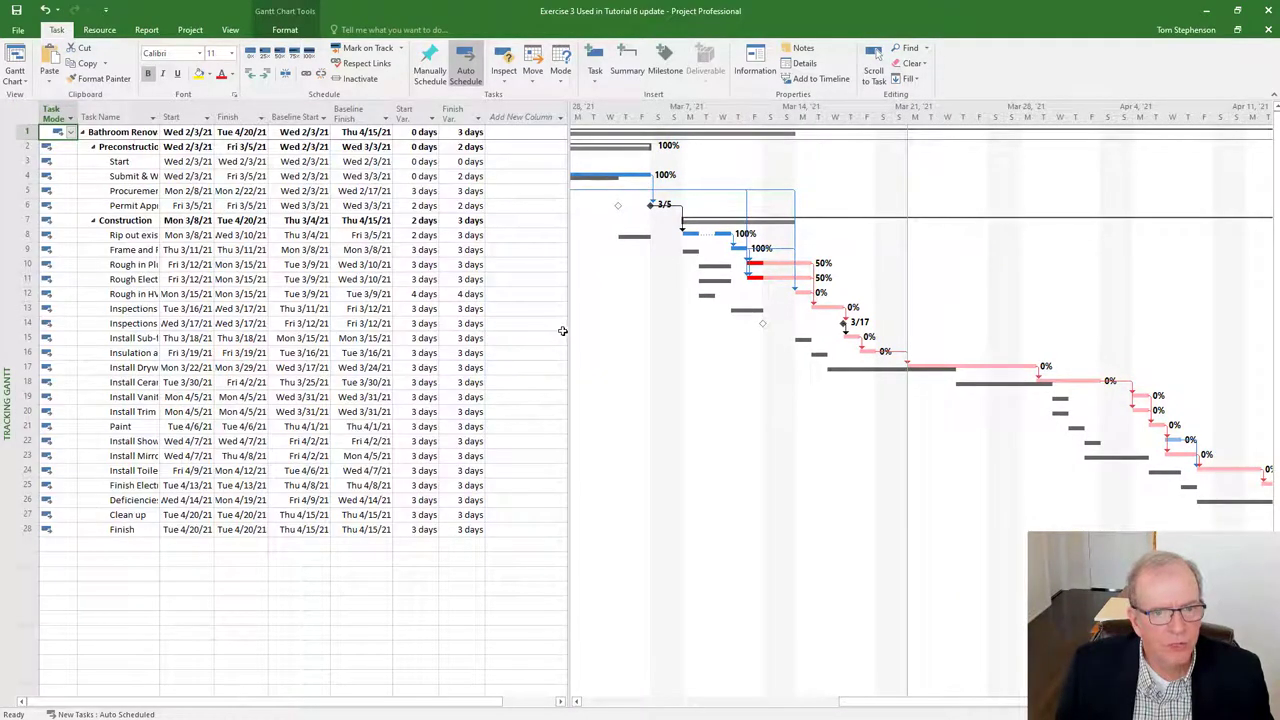
pyautogui.moveTo(567, 323); pyautogui.dragTo(486, 330)
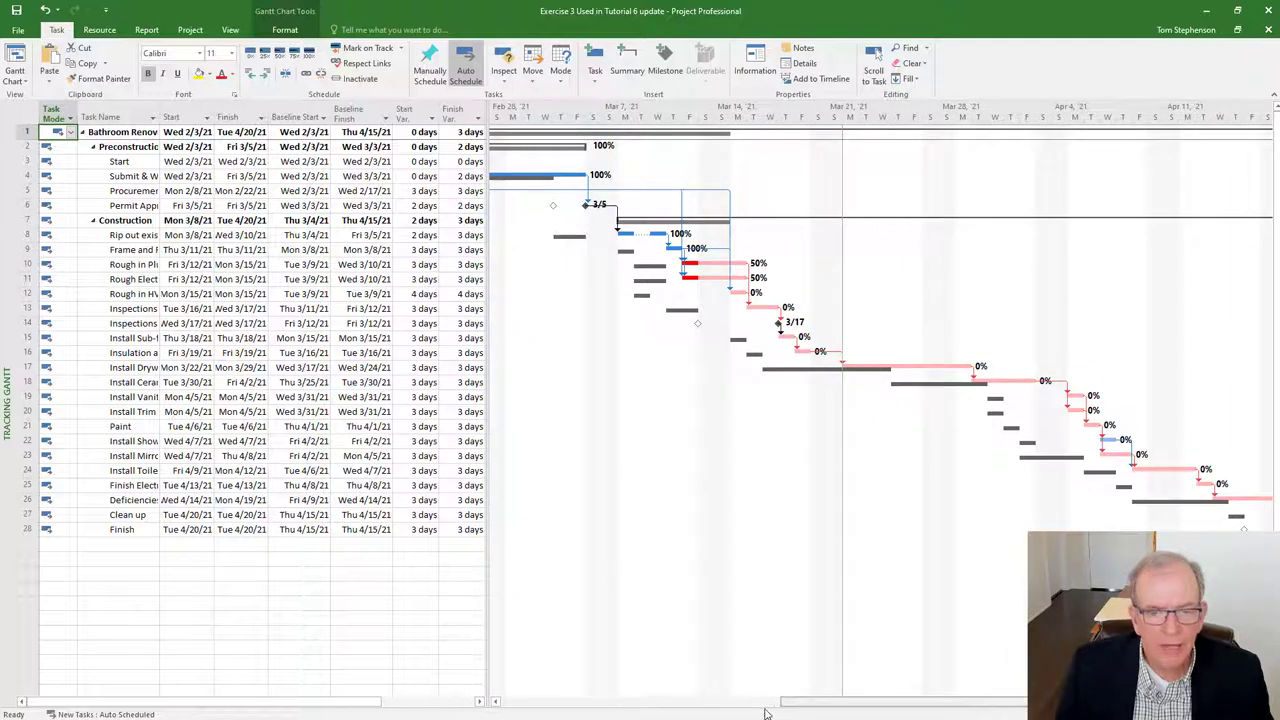
pyautogui.moveTo(792, 704); pyautogui.dragTo(688, 712)
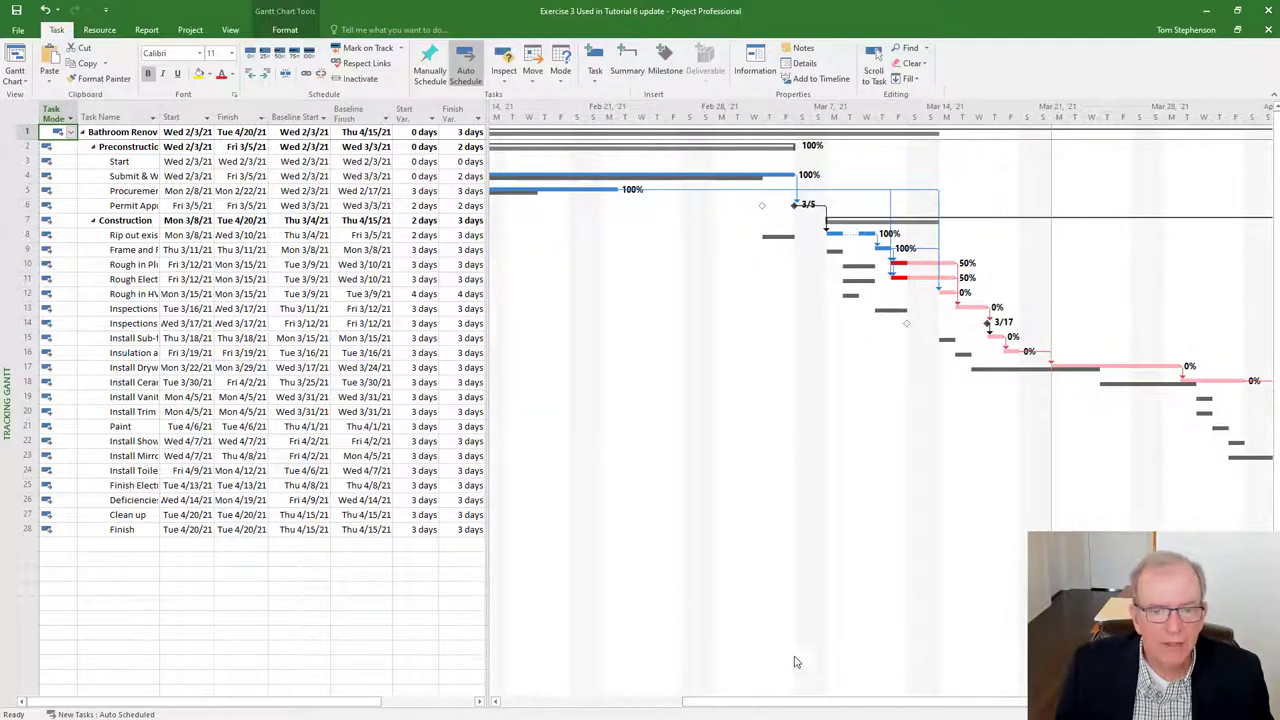
pyautogui.moveTo(802, 708); pyautogui.dragTo(678, 712)
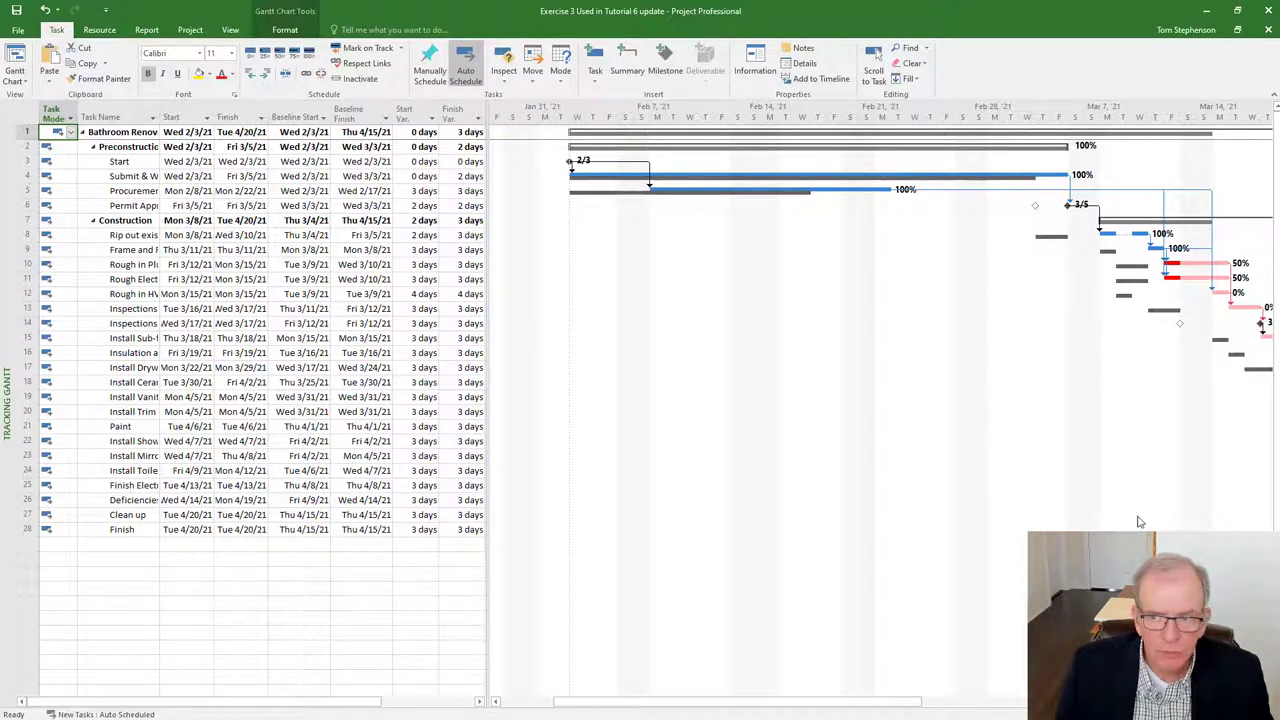
pyautogui.moveTo(829, 703); pyautogui.dragTo(1027, 700)
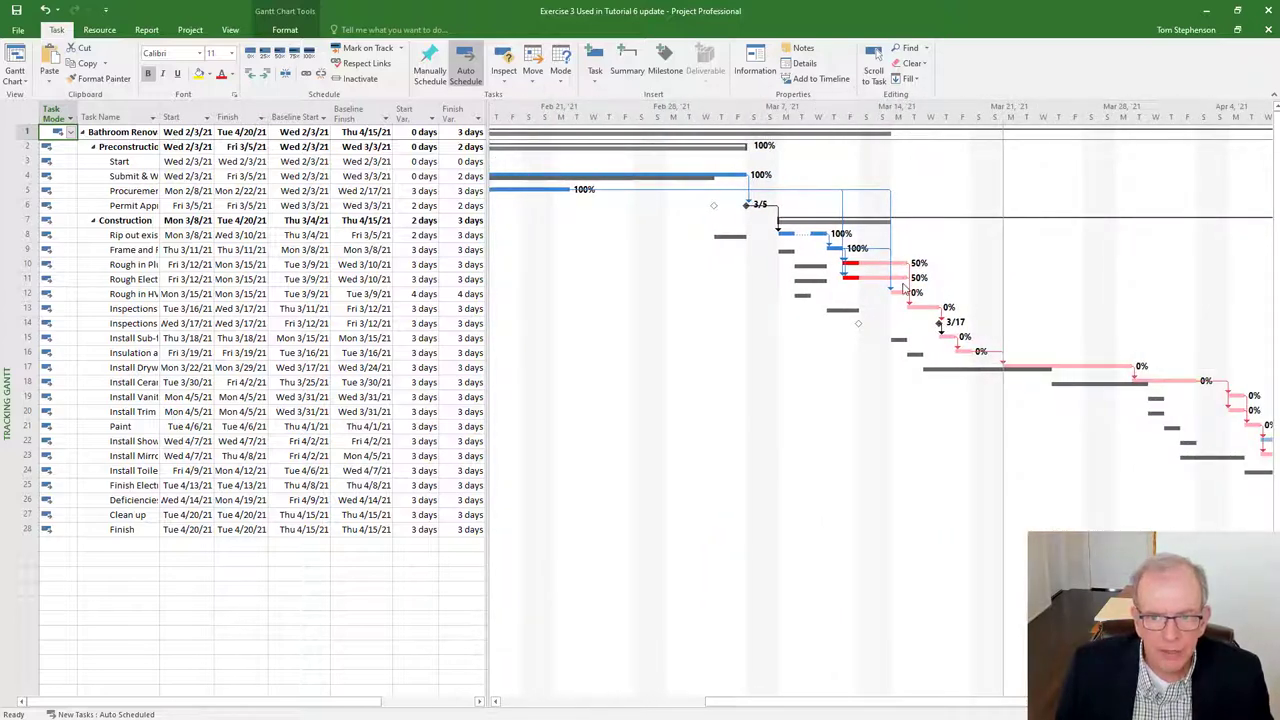
pyautogui.moveTo(843, 700); pyautogui.dragTo(951, 692)
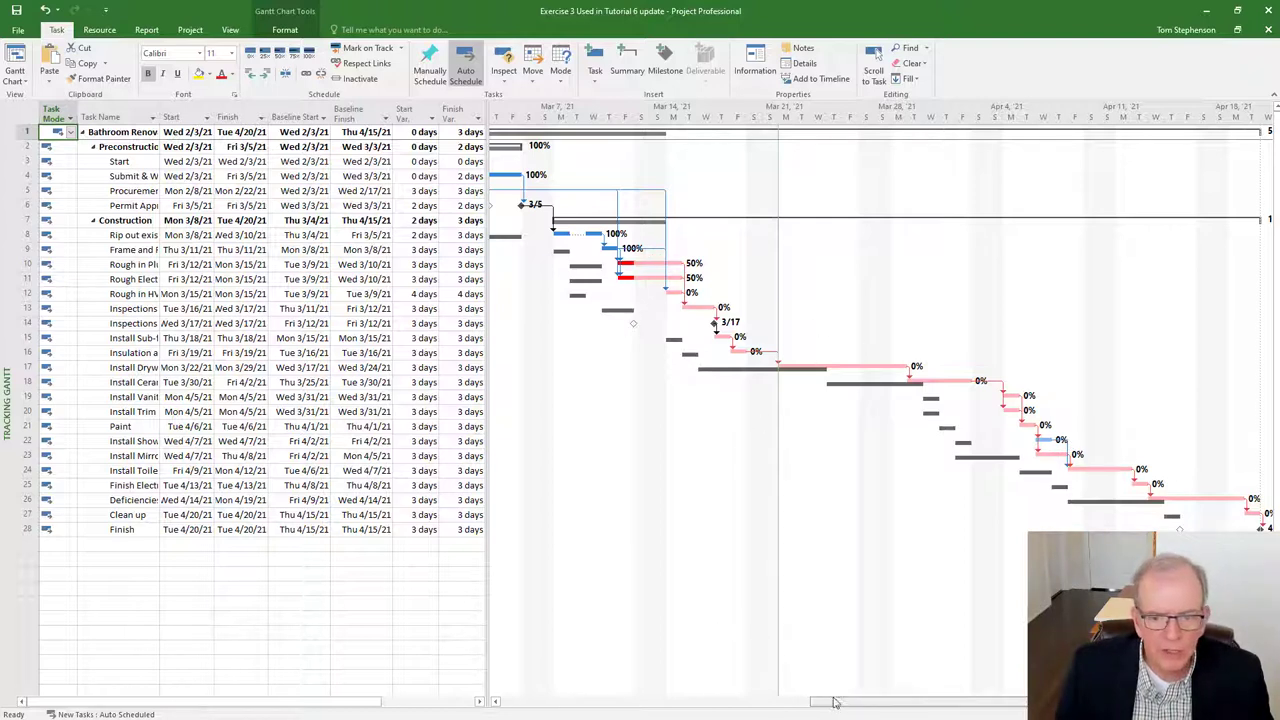
pyautogui.hscroll(-3, 835, 702)
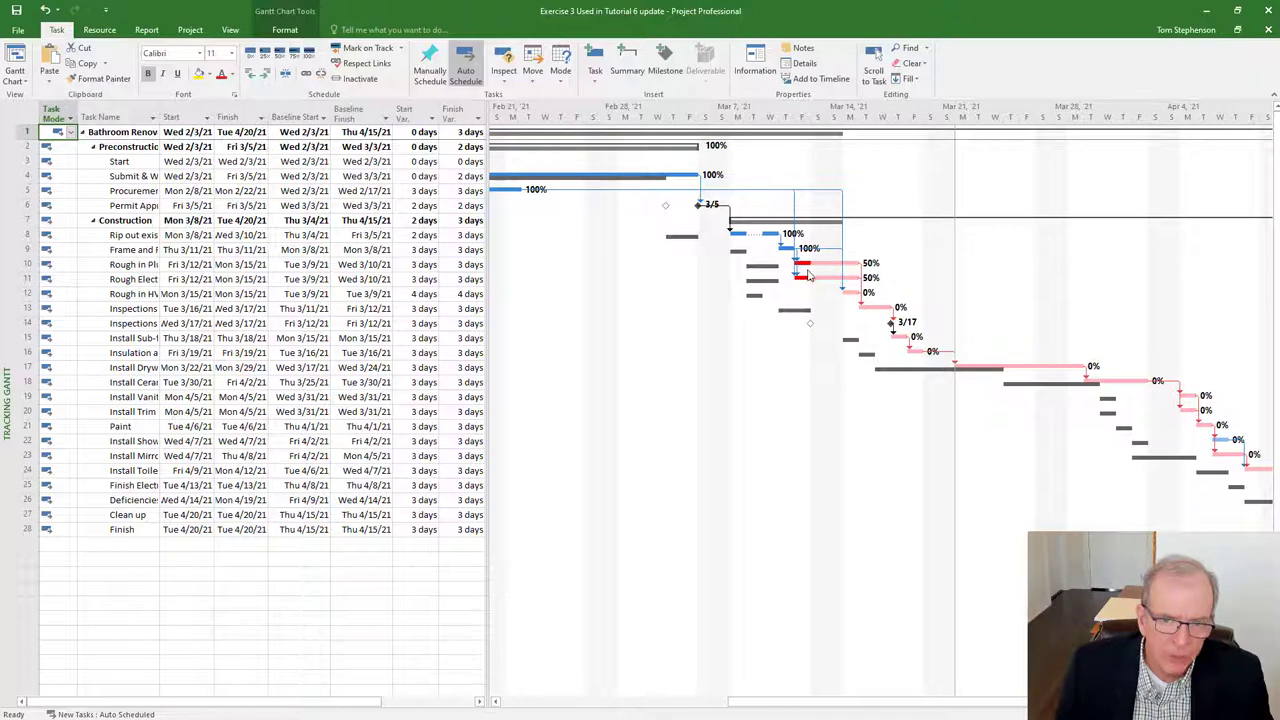
# Step: Format the Status Date gridline of the Tracking Gantt as a solid red line
pyautogui.rightClick(756, 383)
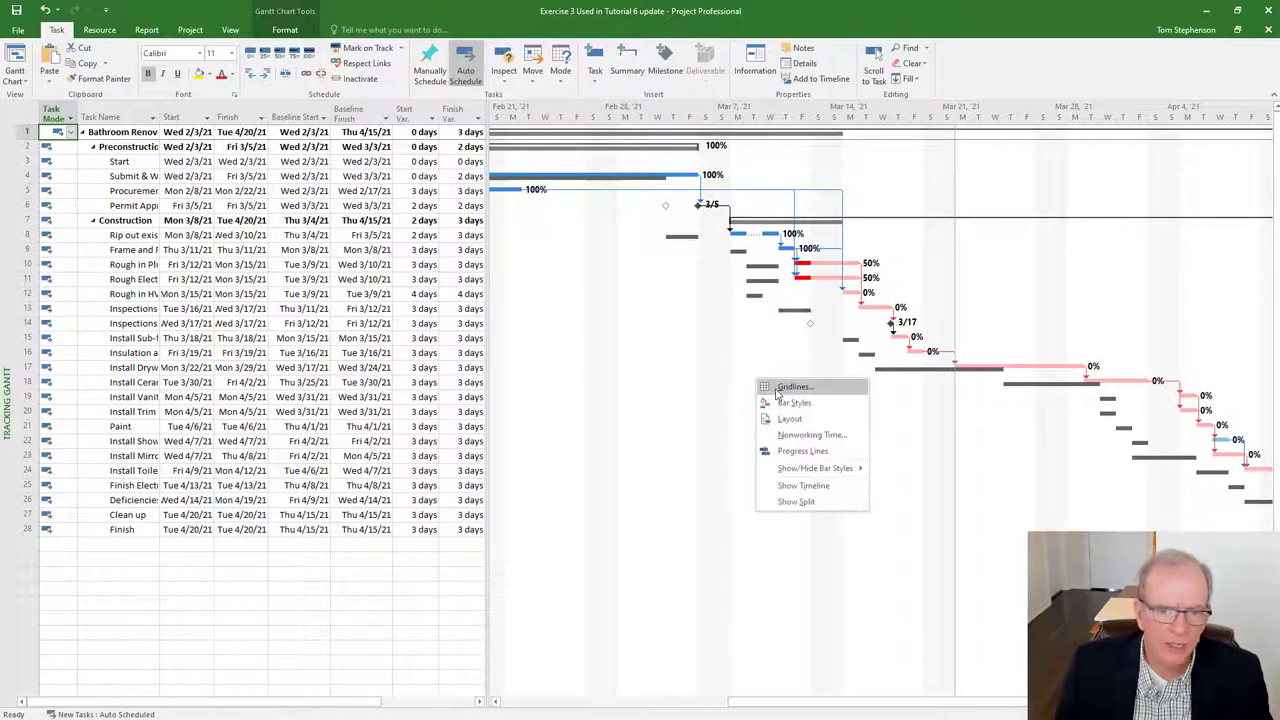
pyautogui.click(792, 387)
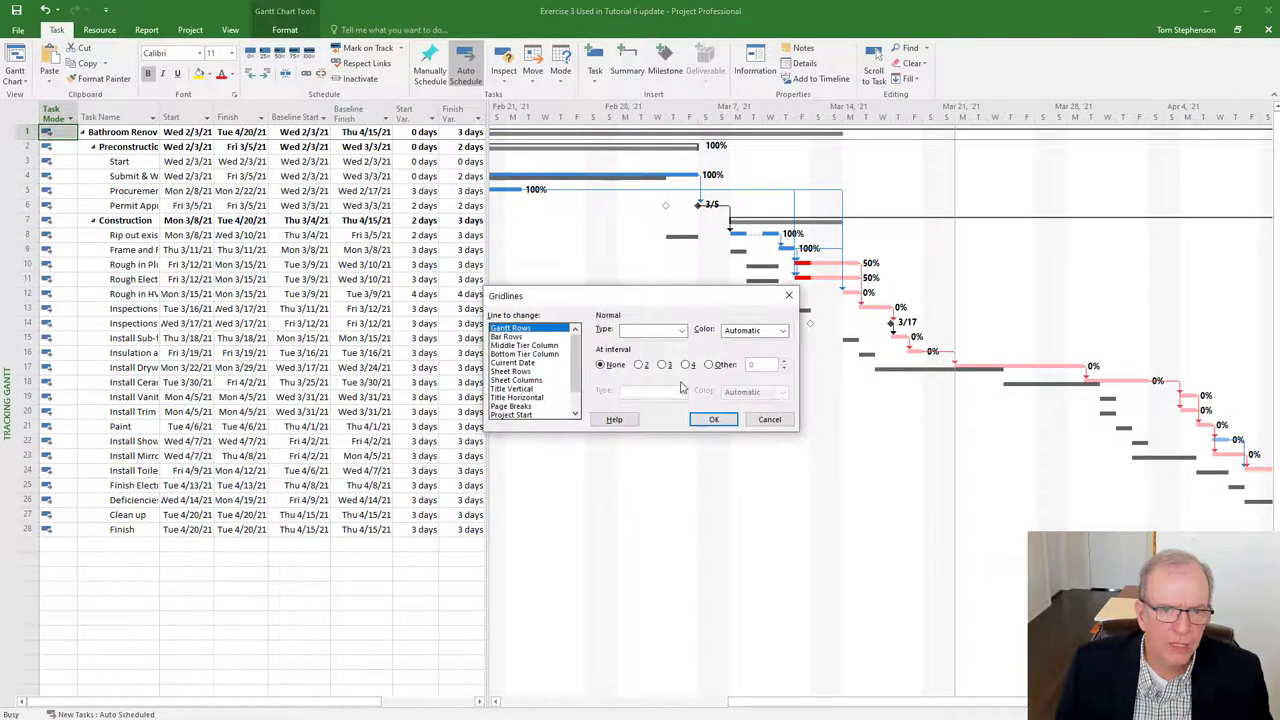
pyautogui.scroll(-1, 573, 373)
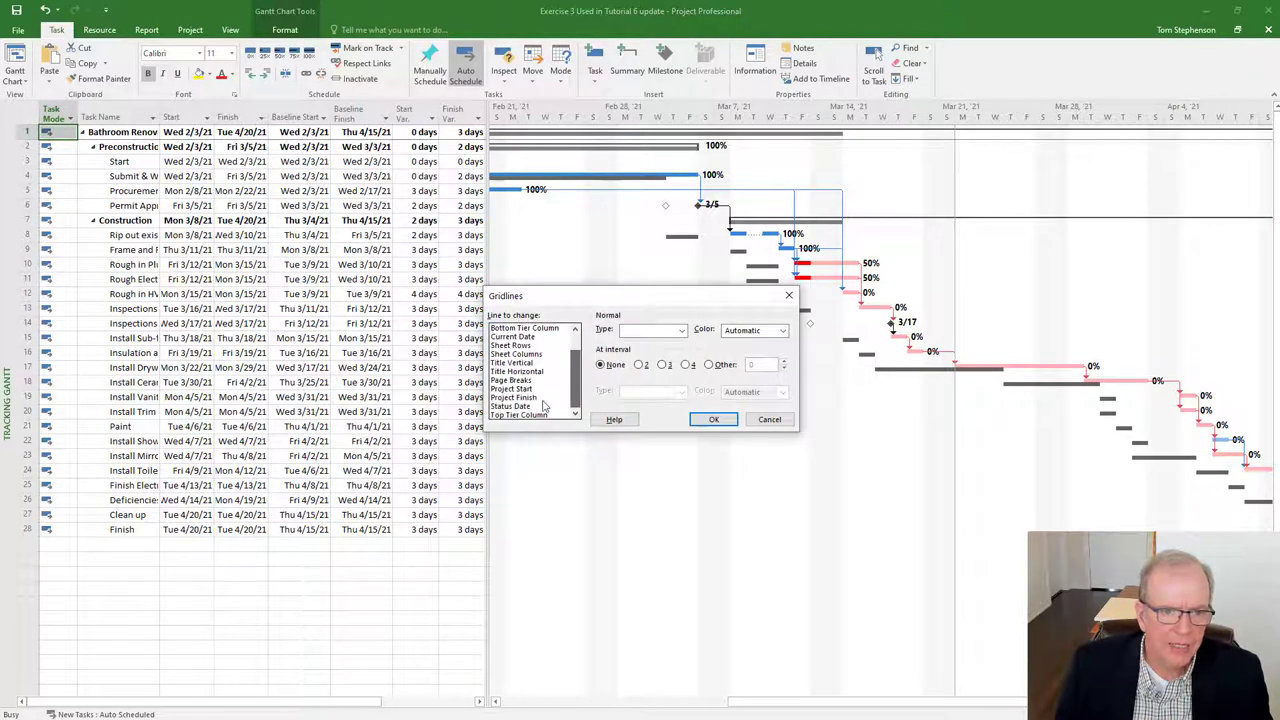
pyautogui.click(512, 406)
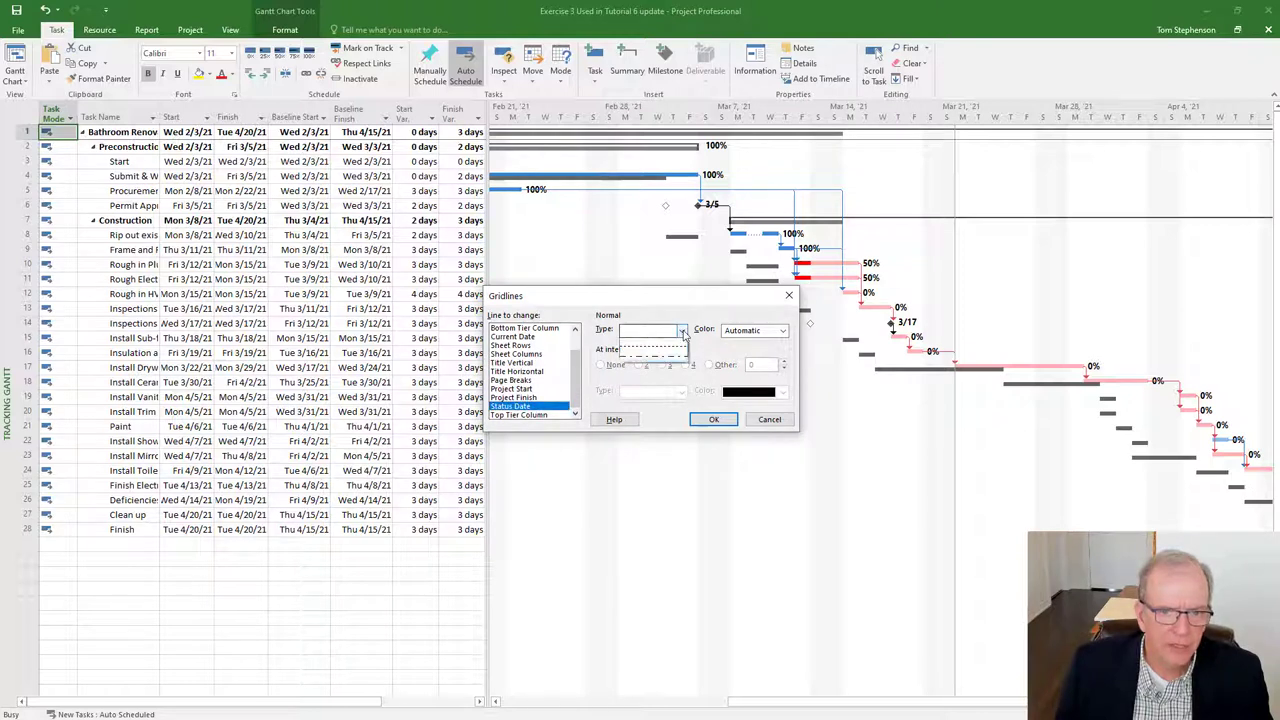
pyautogui.click(650, 330)
pyautogui.click(657, 356)
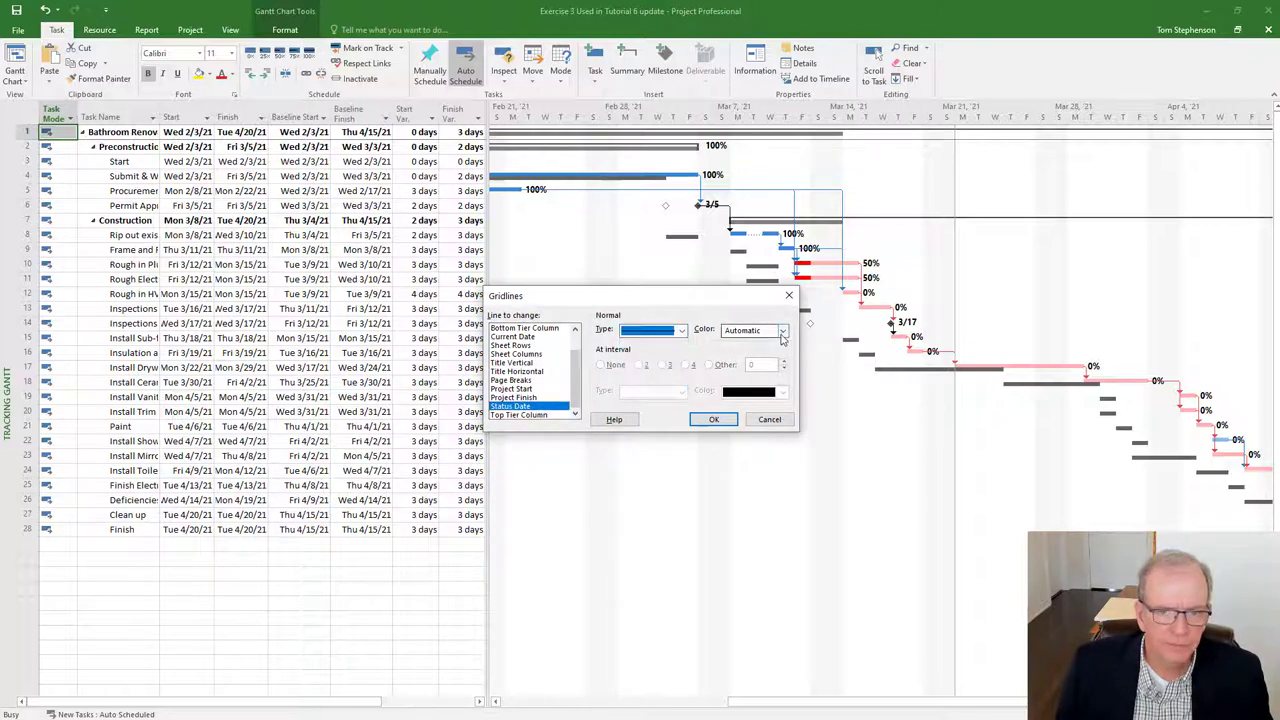
pyautogui.click(760, 330)
pyautogui.click(739, 451)
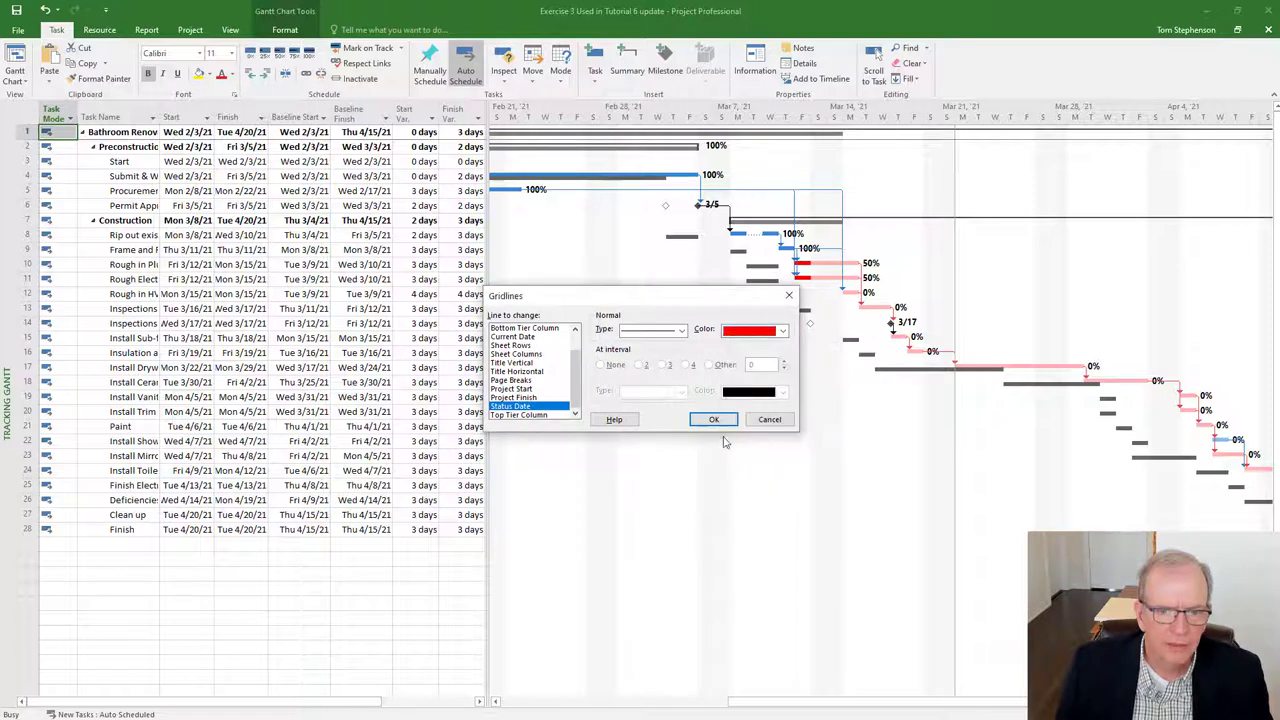
pyautogui.click(711, 420)
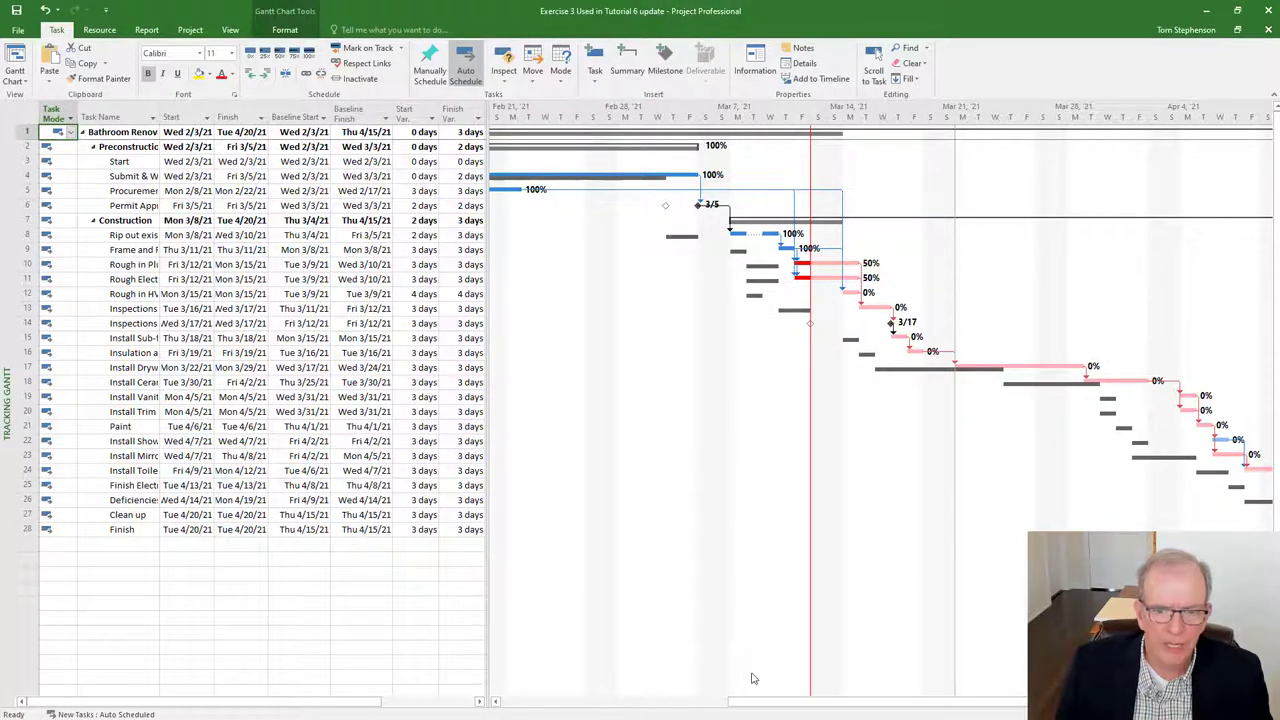
# Step: Apply the Cost table and examine the cost variance of the Bathroom Renovation summary task
pyautogui.moveTo(783, 701); pyautogui.dragTo(700, 705)
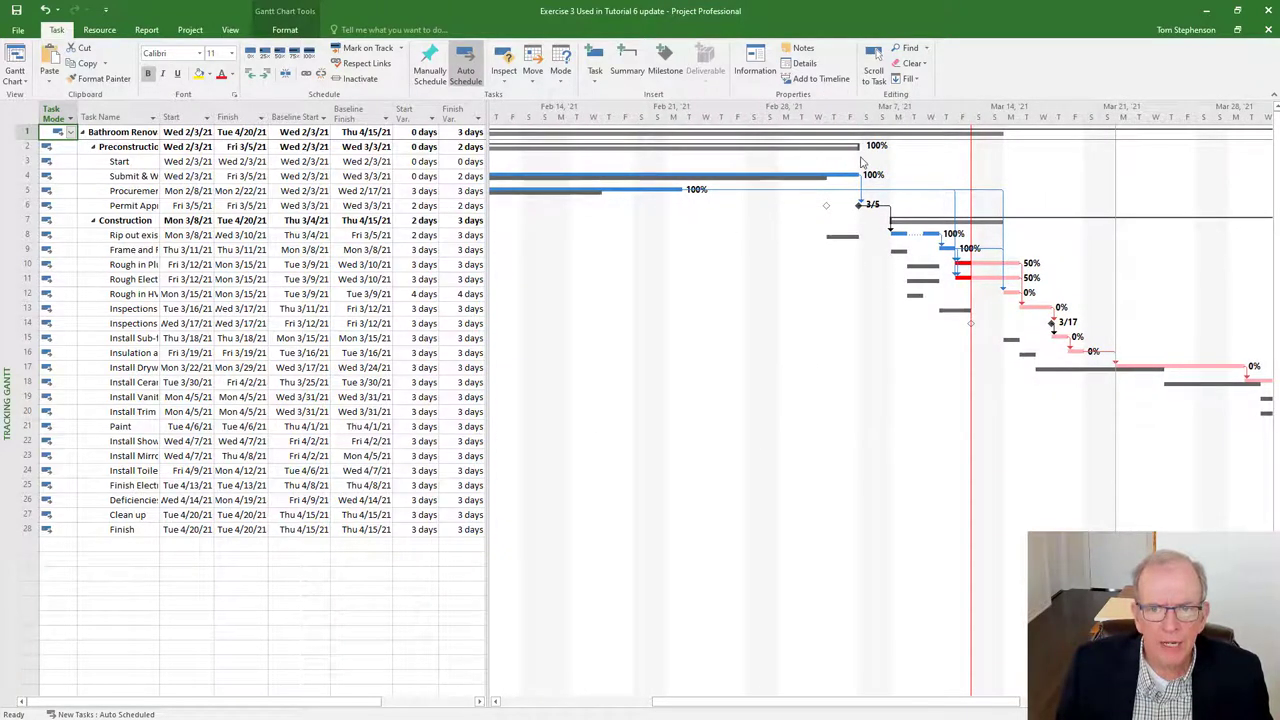
pyautogui.moveTo(488, 236); pyautogui.dragTo(594, 257)
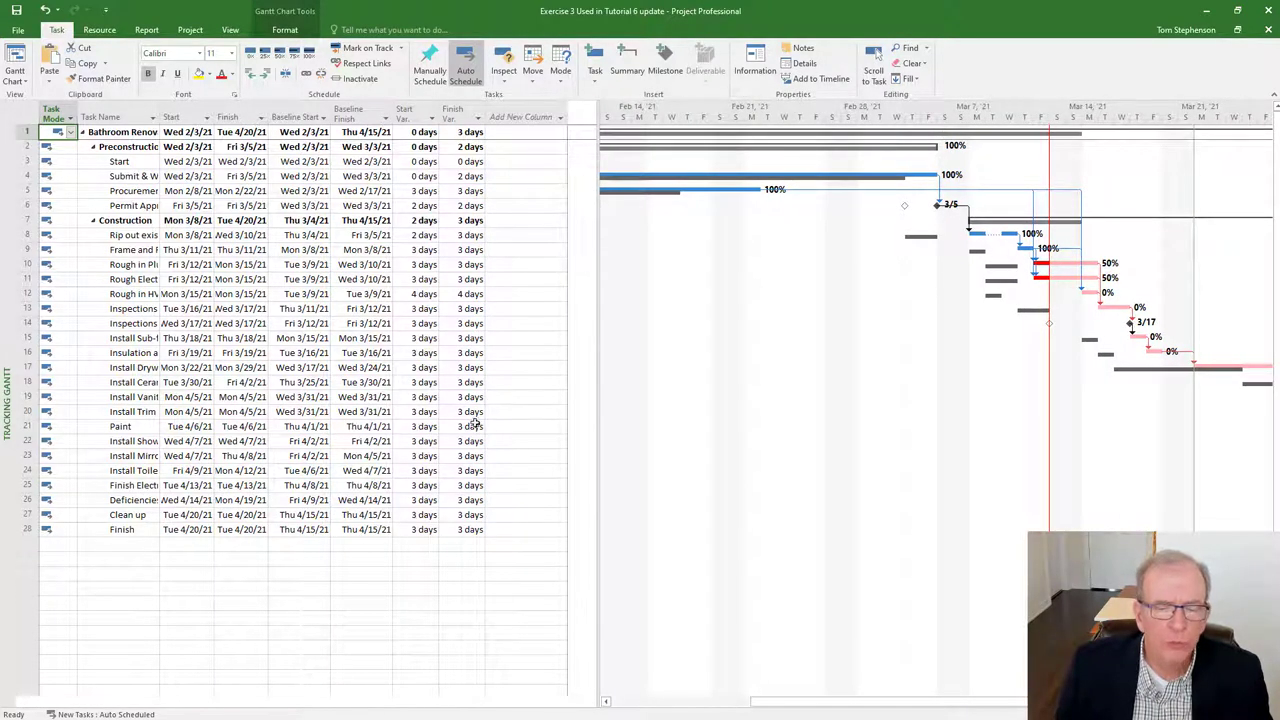
pyautogui.click(22, 116)
pyautogui.rightClick(24, 117)
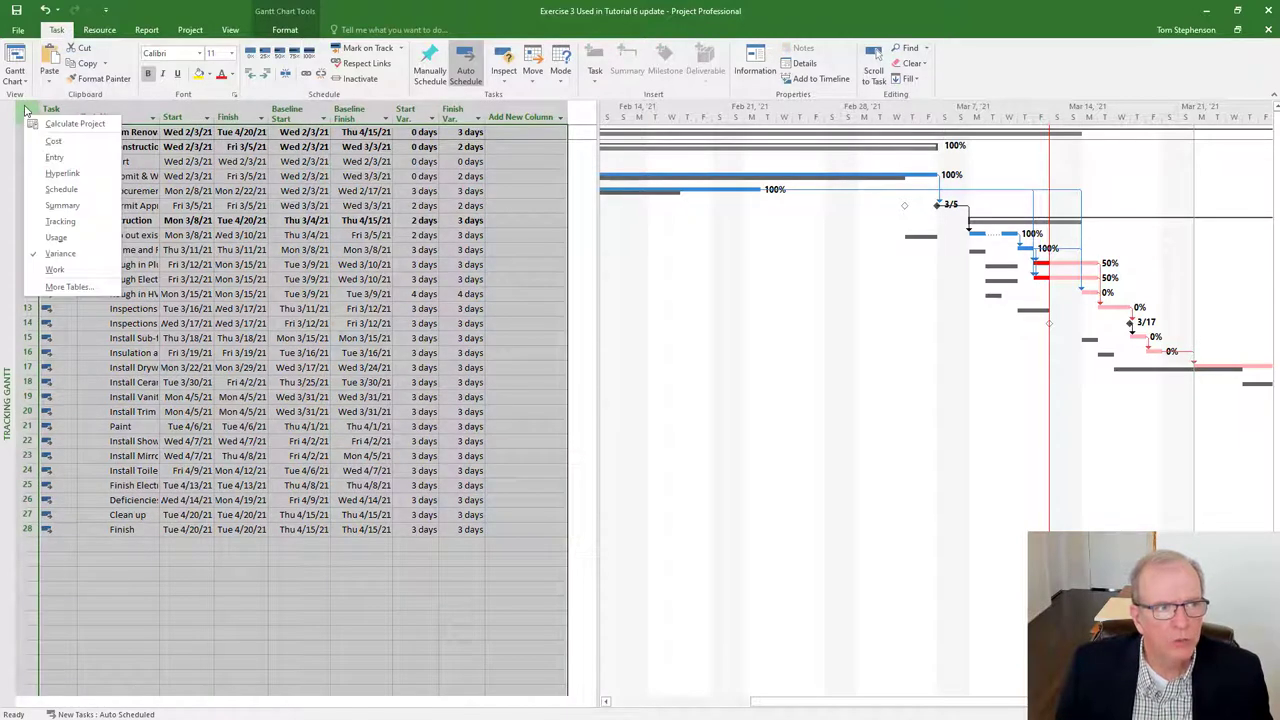
pyautogui.click(52, 142)
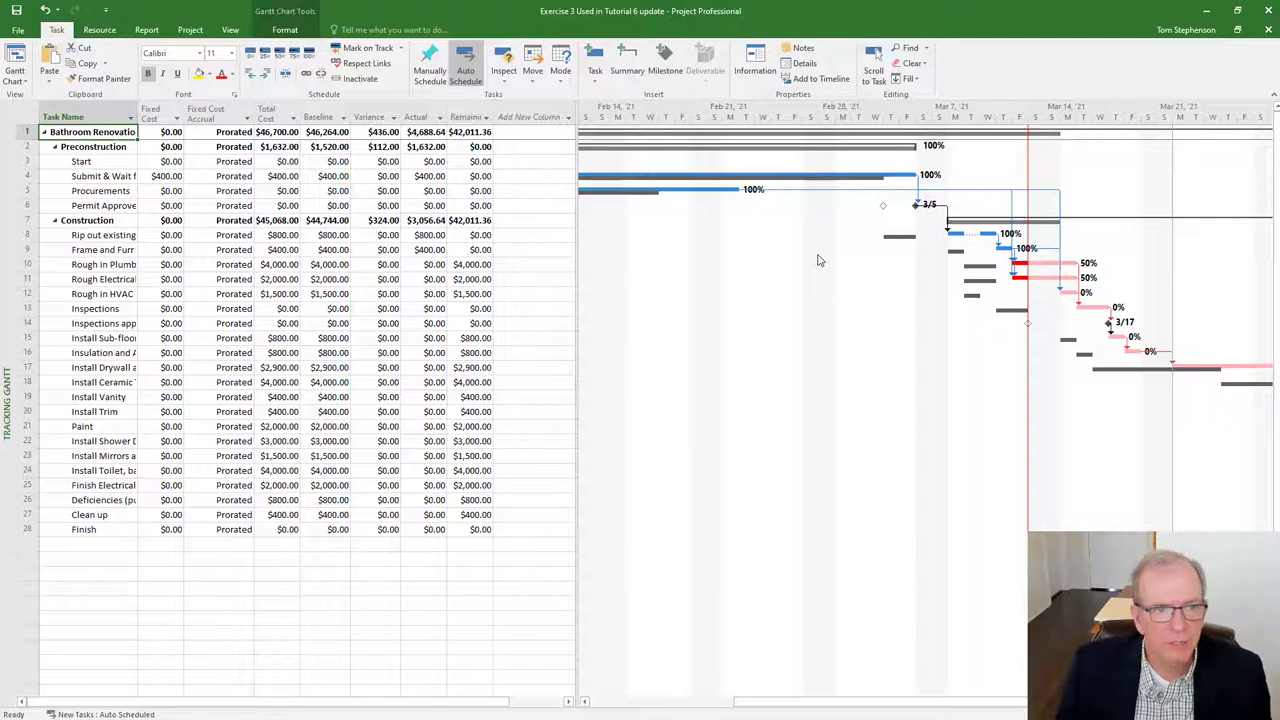
pyautogui.click(390, 131)
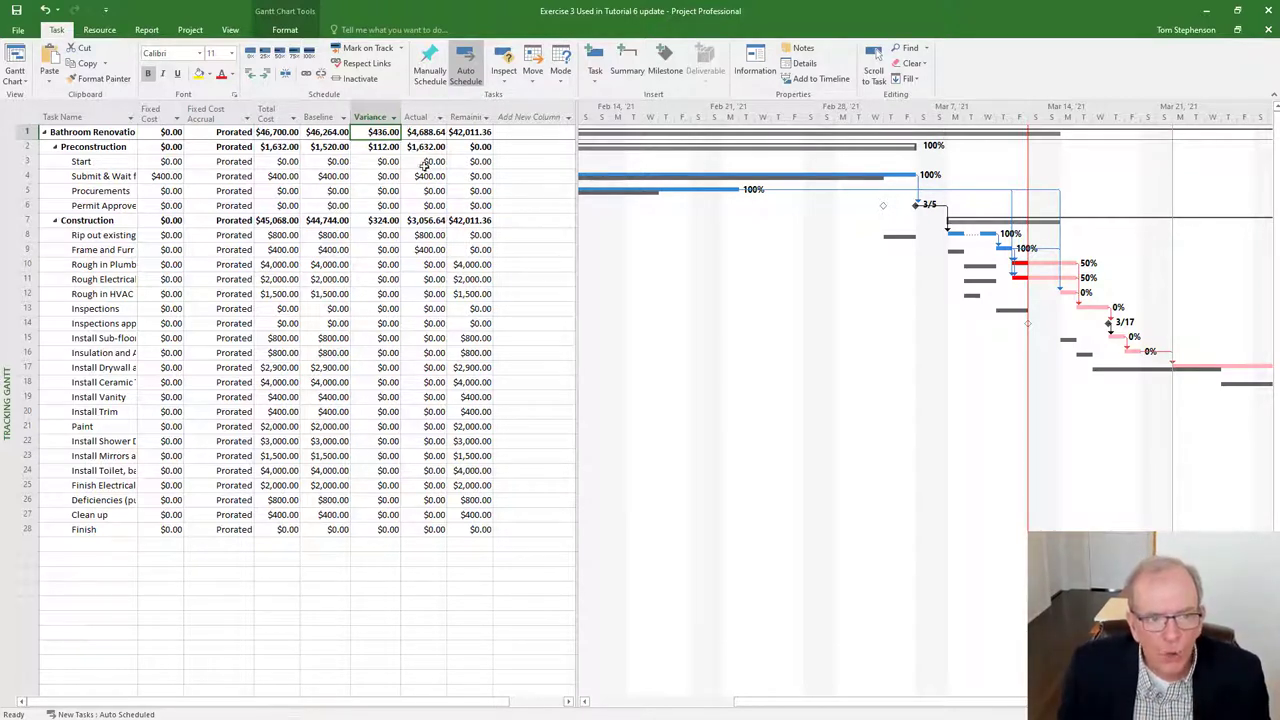
# Step: Apply the Entry table and widen the Resource Names column and table area to read the assigned resources
pyautogui.rightClick(26, 114)
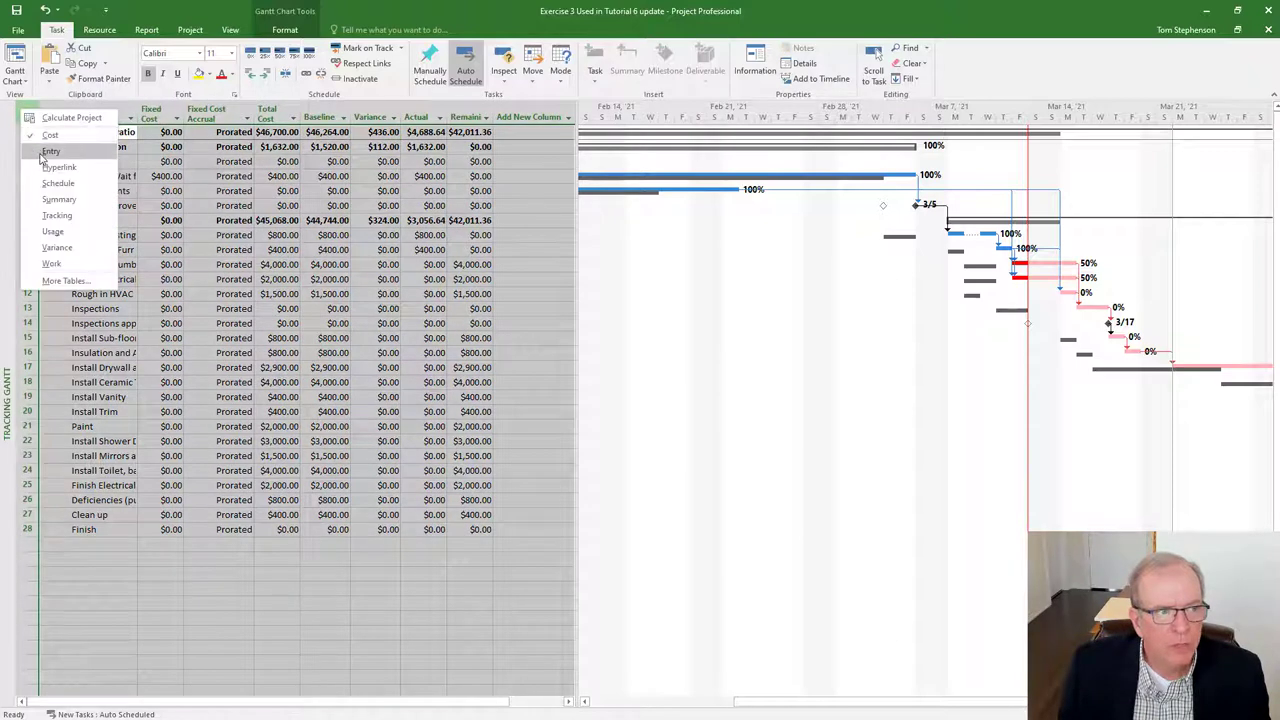
pyautogui.click(50, 151)
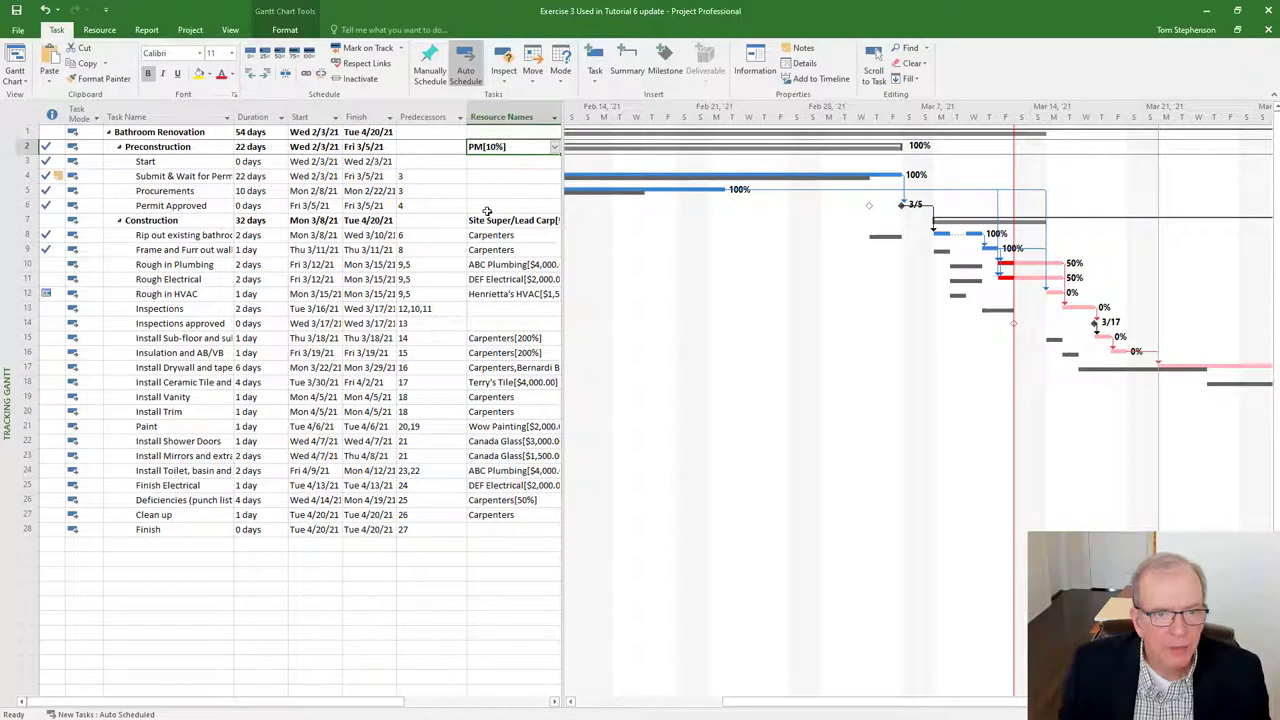
pyautogui.moveTo(560, 191); pyautogui.dragTo(640, 191)
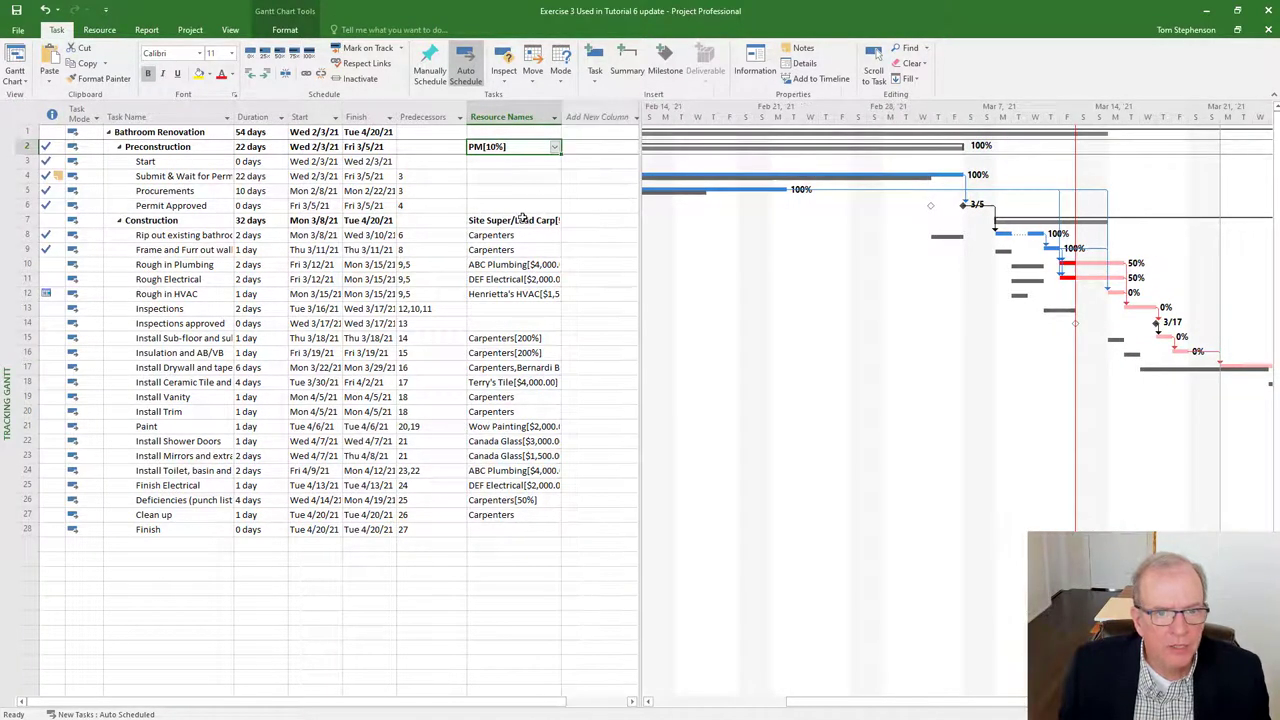
pyautogui.moveTo(560, 125); pyautogui.dragTo(780, 120)
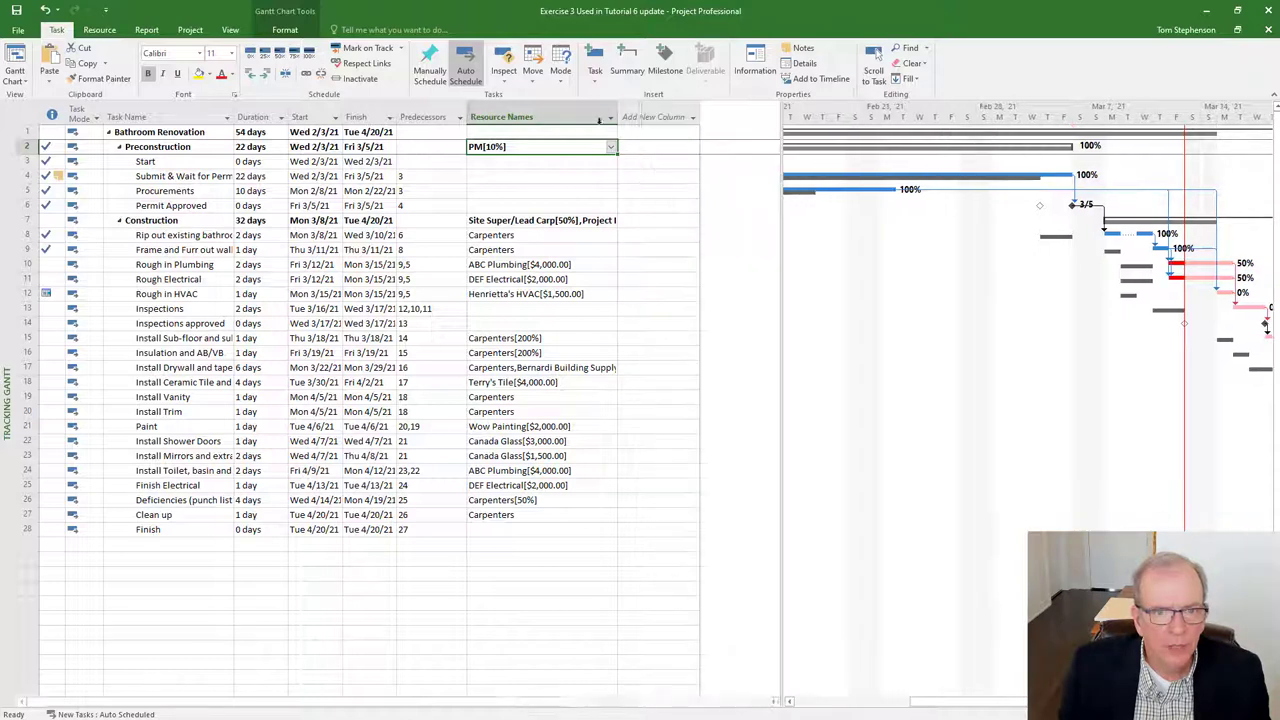
# Step: Widen the Resource Names column further and examine the resources assigned to the Construction and Preconstruction summary tasks
pyautogui.moveTo(617, 108); pyautogui.dragTo(675, 110)
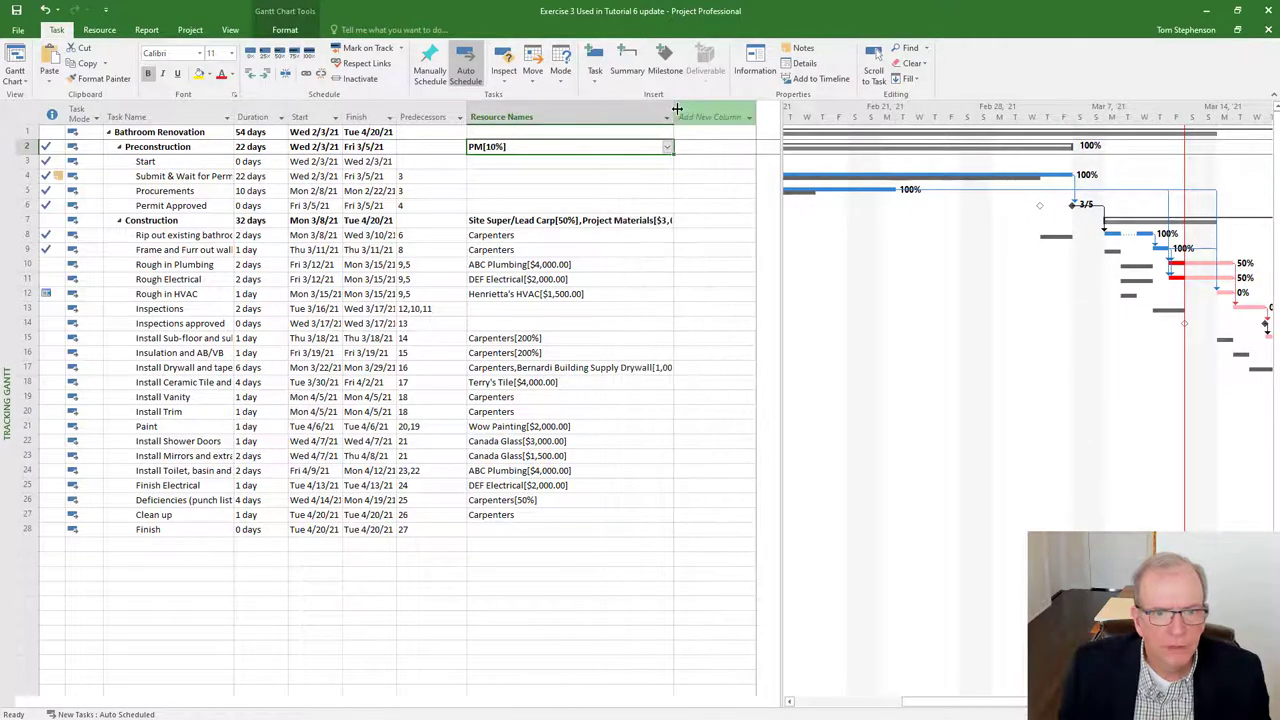
pyautogui.click(527, 224)
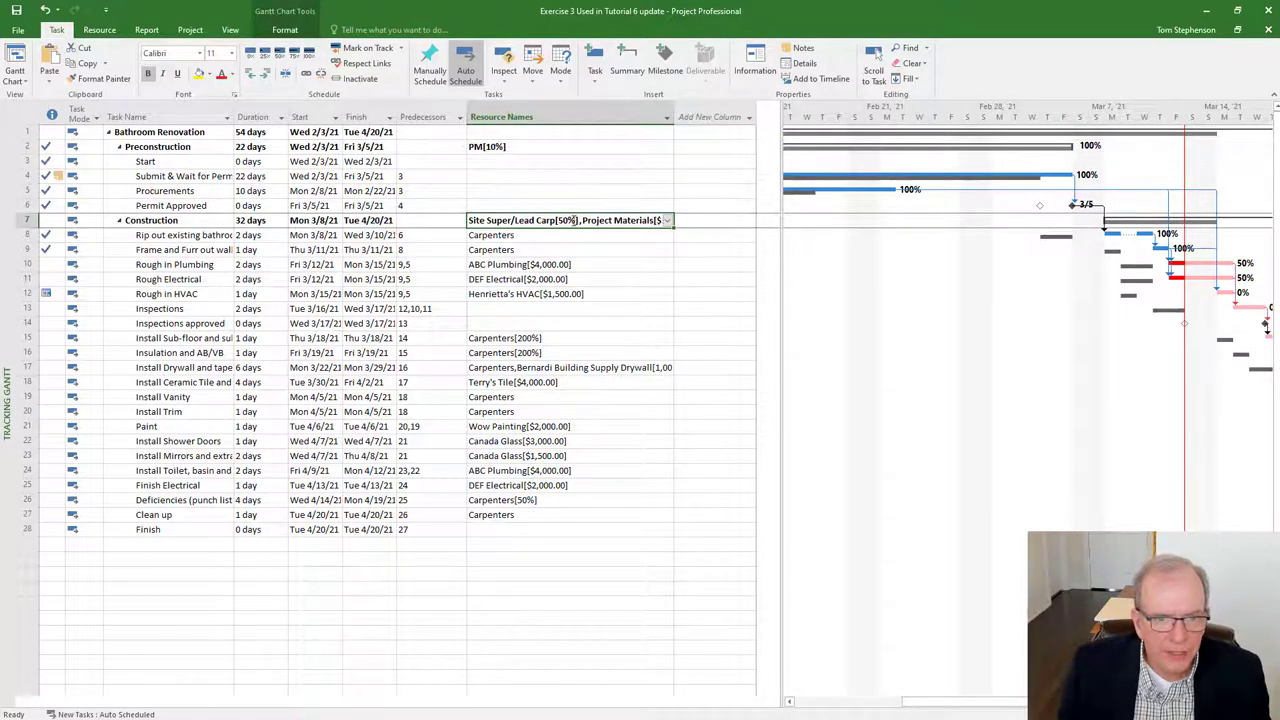
pyautogui.click(490, 150)
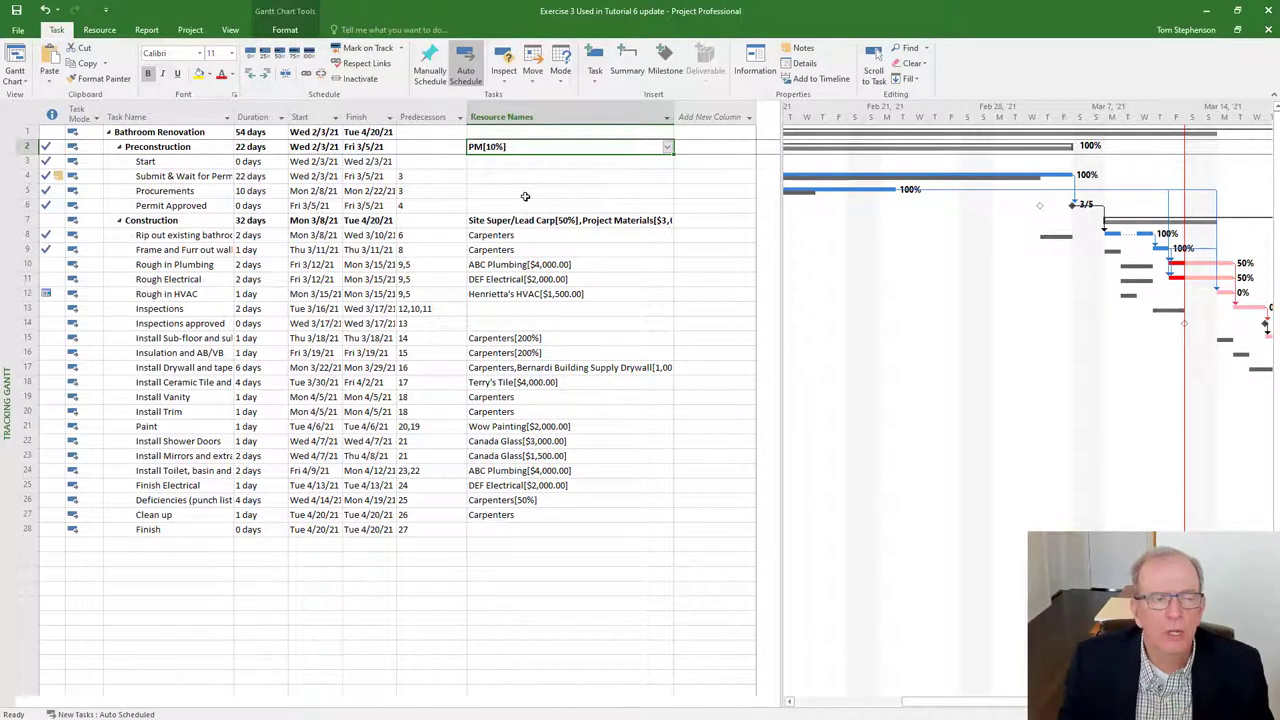
# Step: Switch to the Resource Sheet view and apply the Cost table to it
pyautogui.rightClick(4, 257)
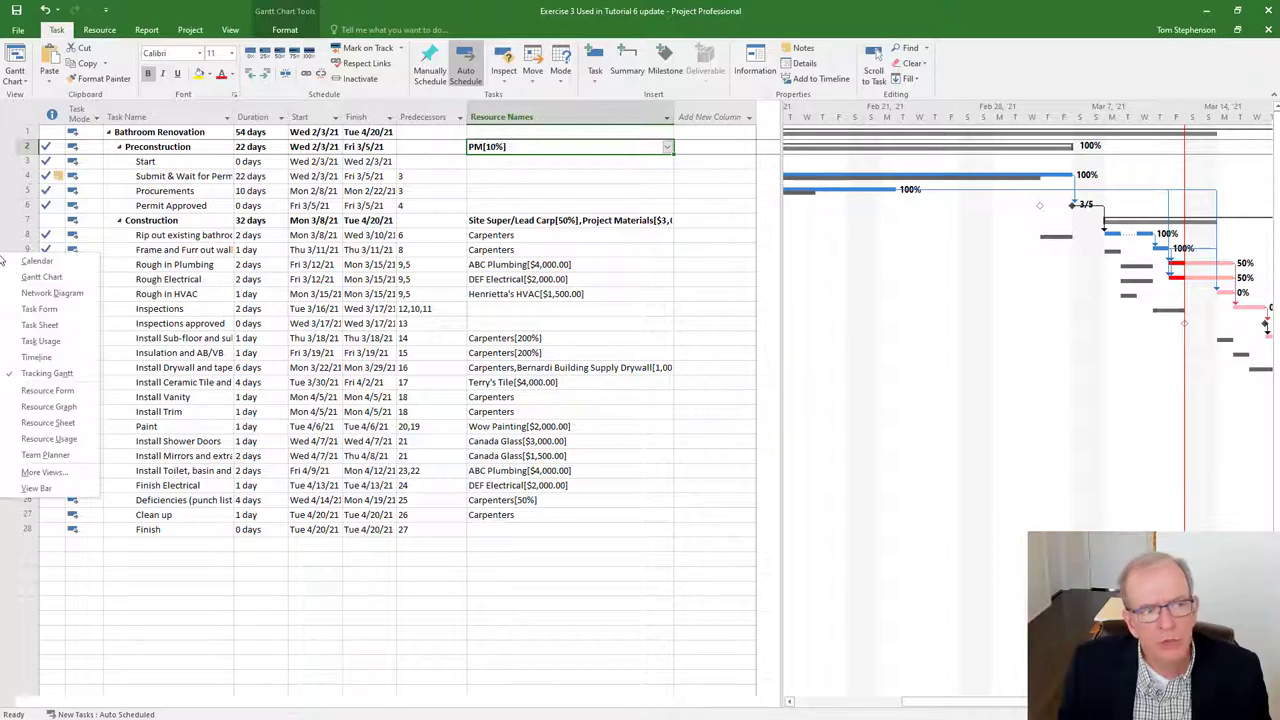
pyautogui.click(48, 423)
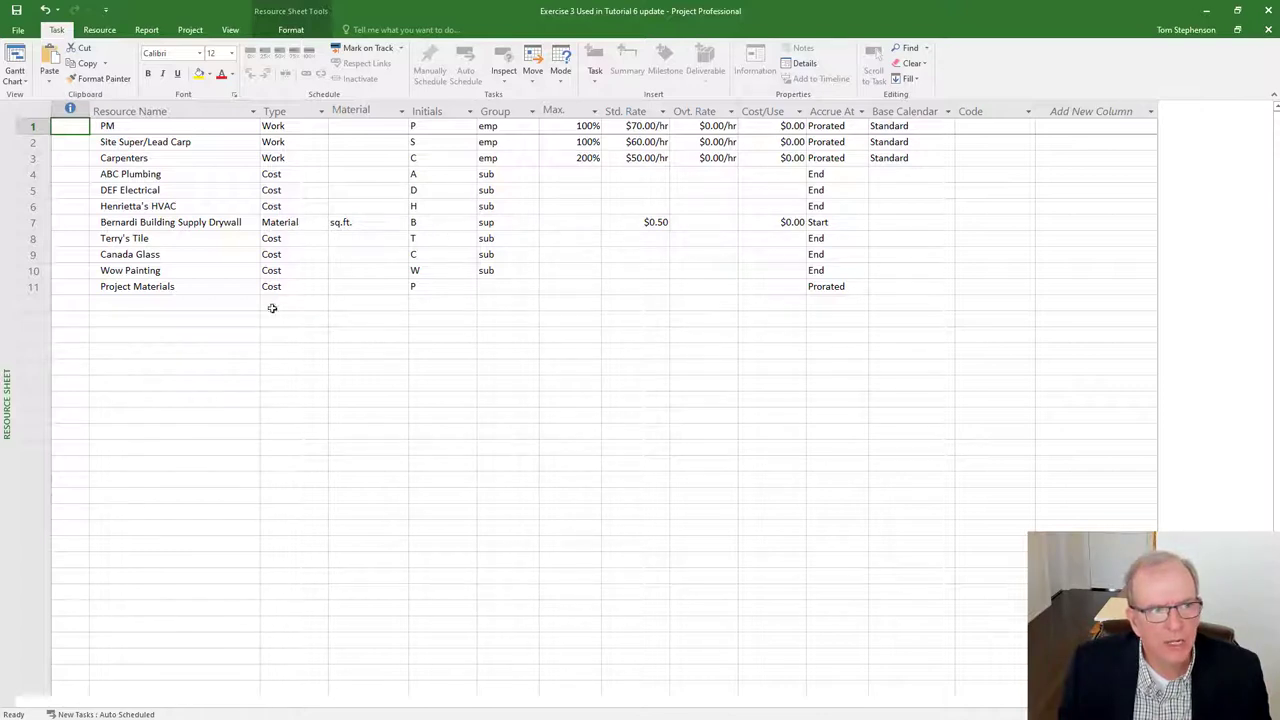
pyautogui.click(38, 106)
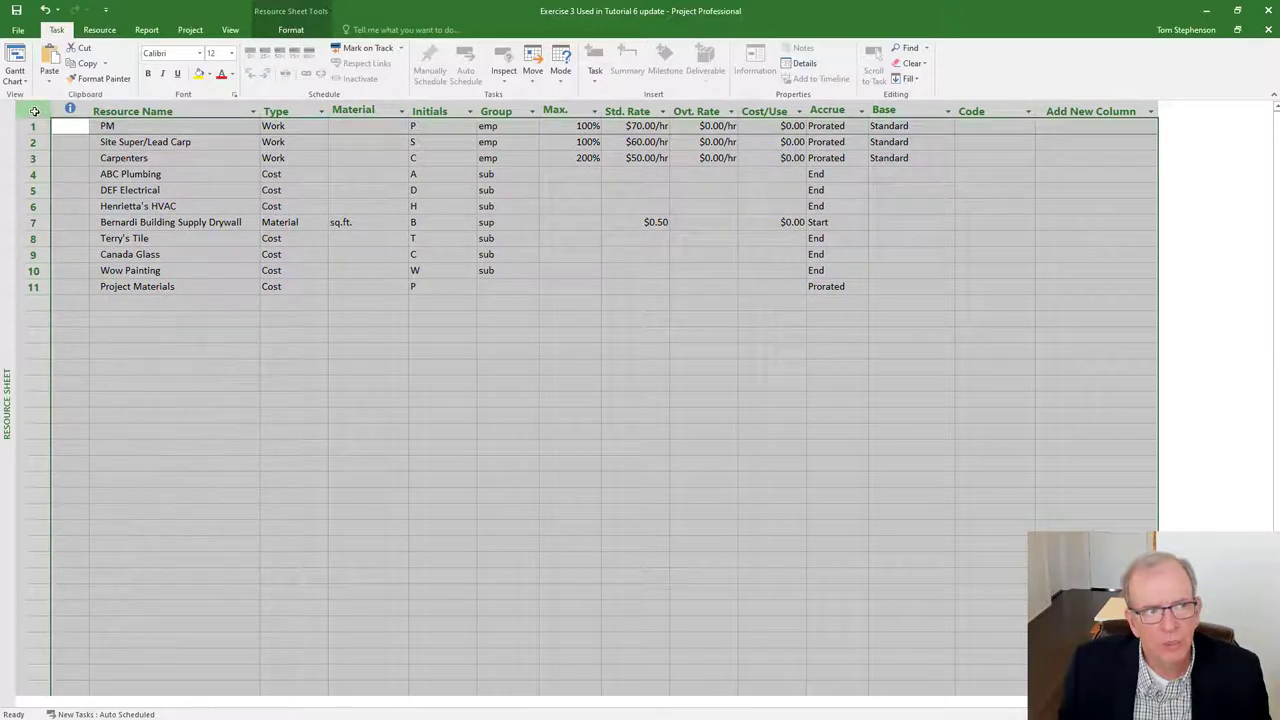
pyautogui.rightClick(34, 111)
pyautogui.click(62, 137)
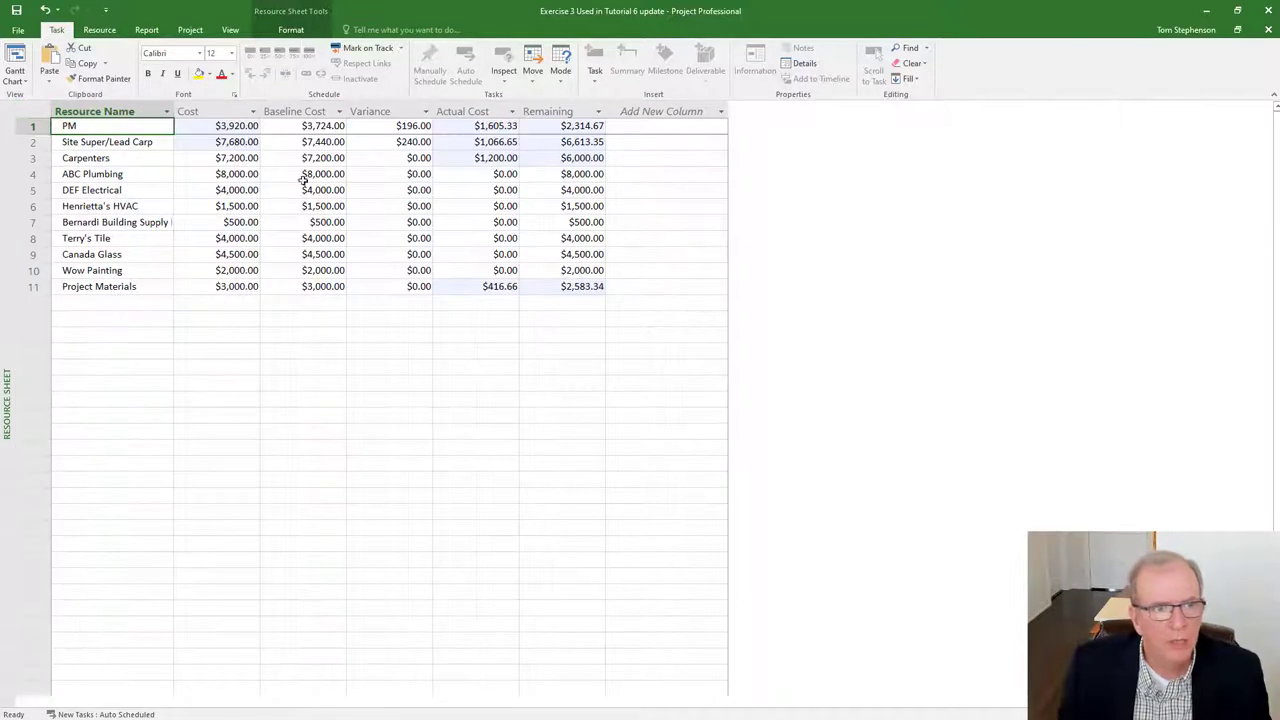
# Step: Examine the cost variances of the PM and Site Super/Lead Carp and compare them with the carpenters, ABC Plumbing and DEF Electrical
pyautogui.click(415, 131)
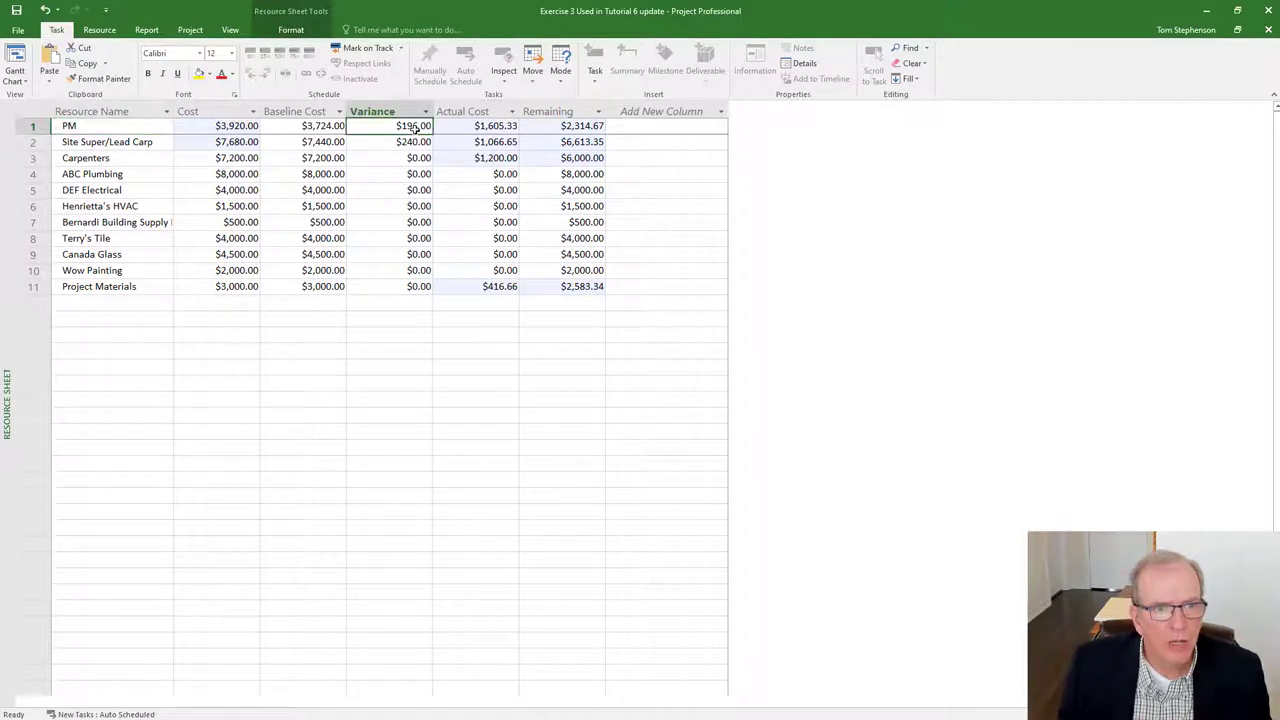
pyautogui.click(141, 143)
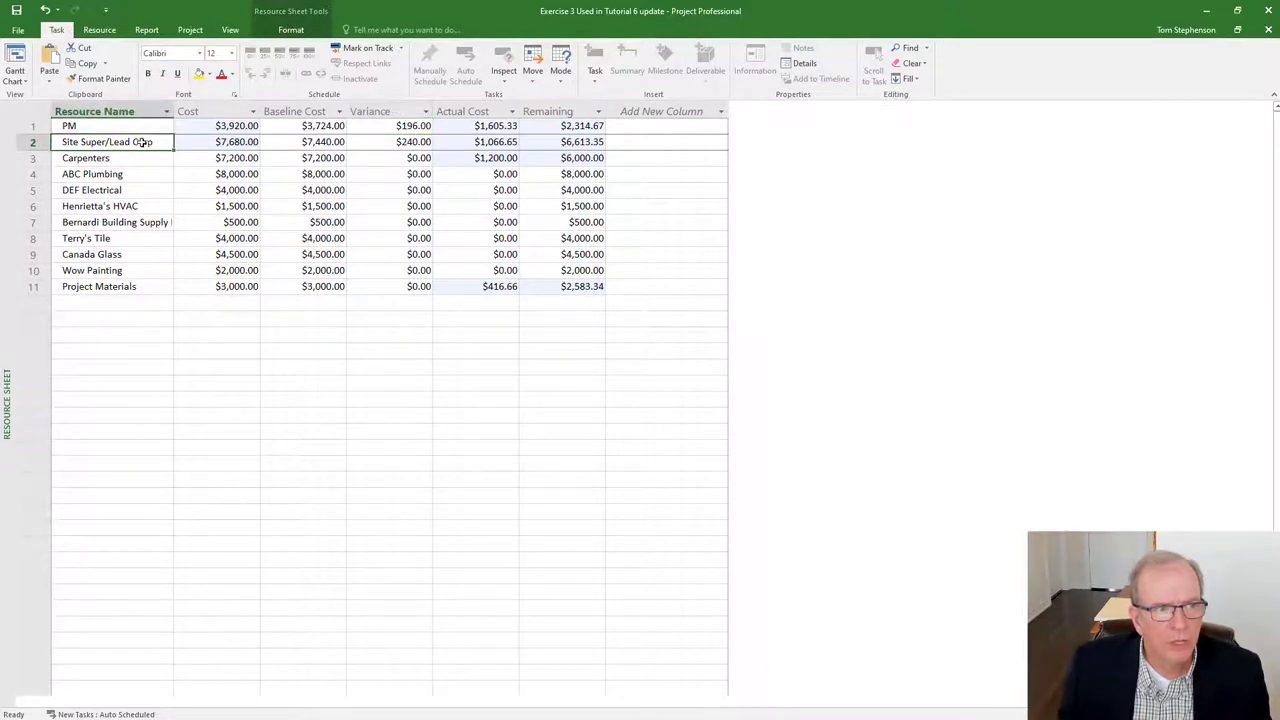
pyautogui.click(415, 141)
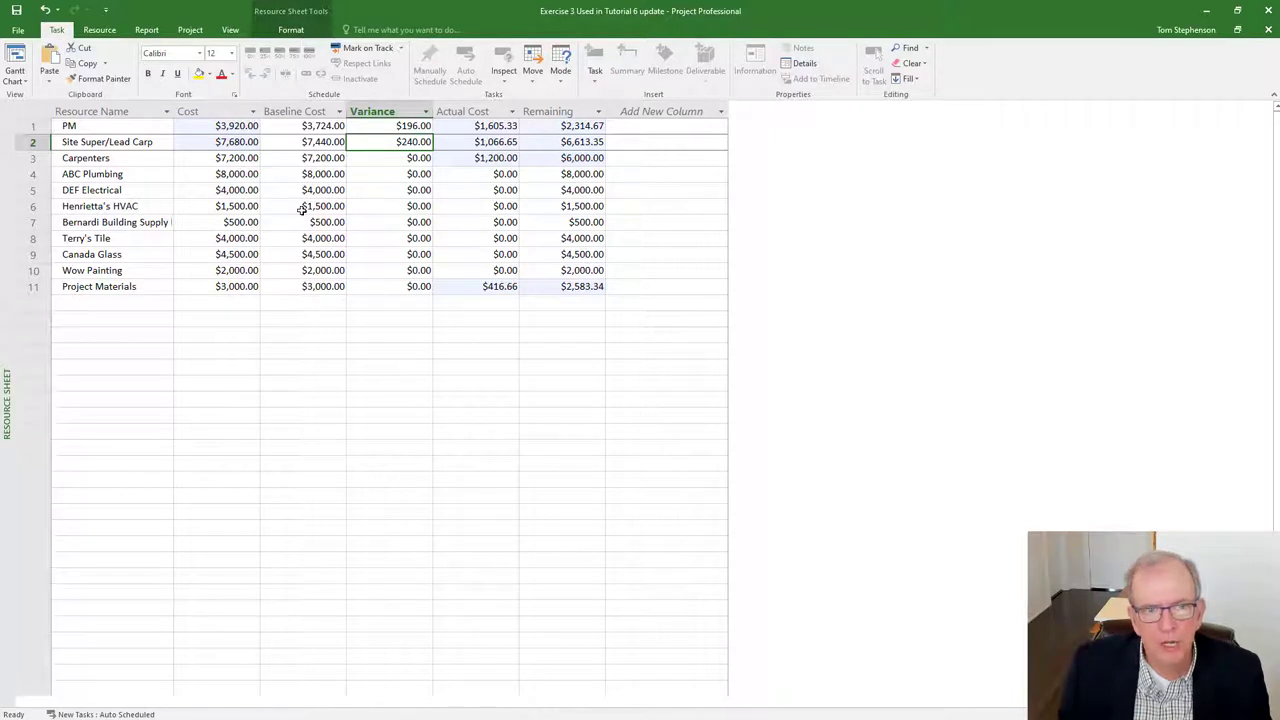
pyautogui.click(104, 128)
pyautogui.click(104, 144)
pyautogui.click(105, 159)
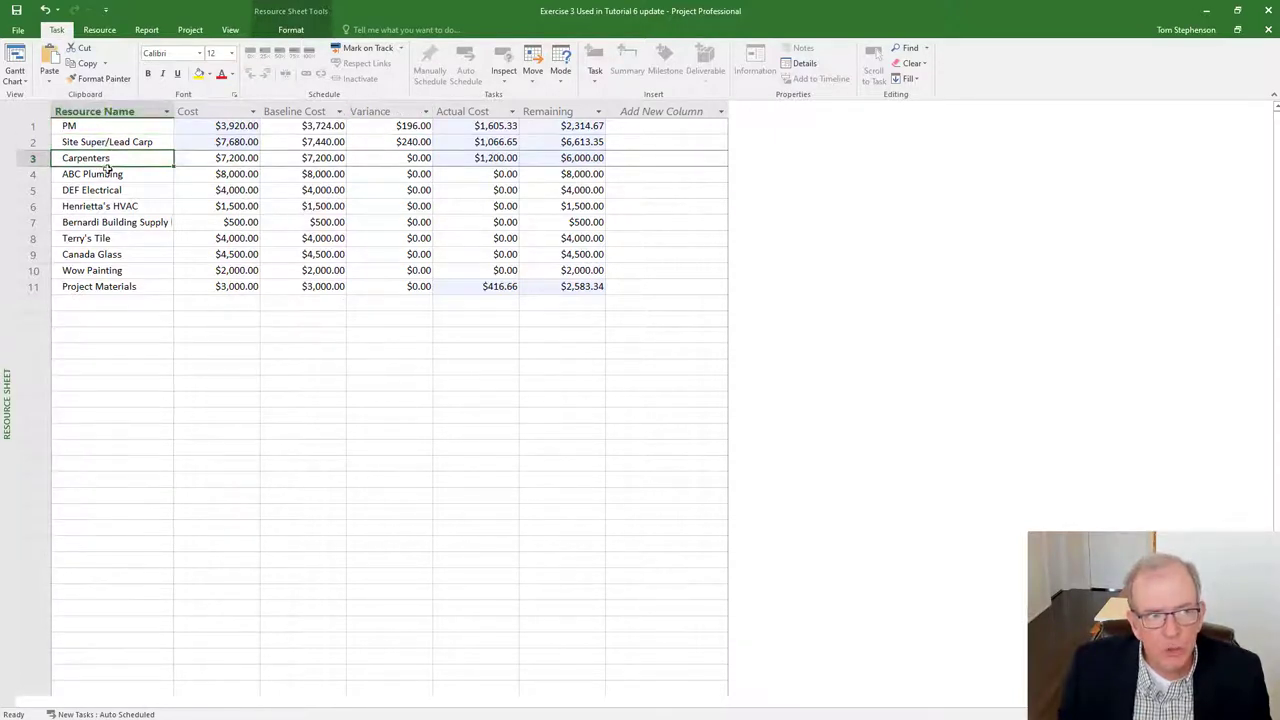
pyautogui.click(105, 175)
pyautogui.click(105, 191)
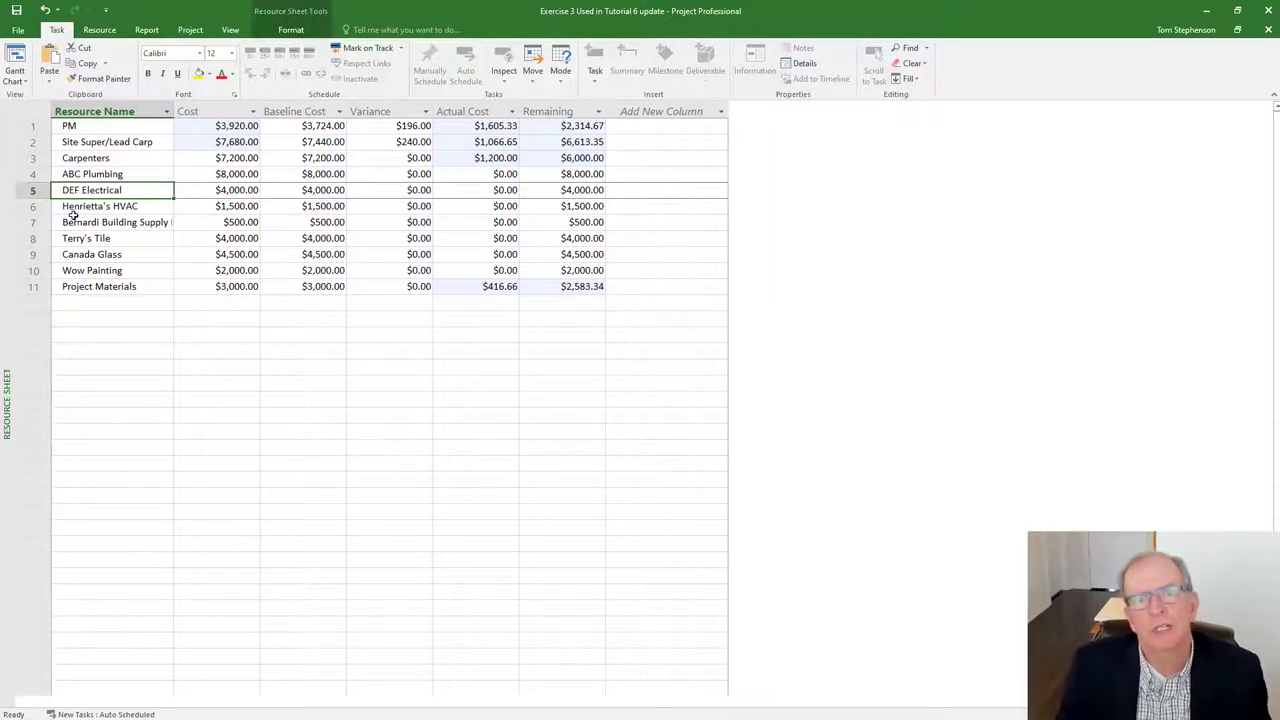
# Step: Switch to the Gantt Chart view and examine the tasks' finish variances, widening the table area slightly to show the whole Finish Var. column
pyautogui.rightClick(12, 165)
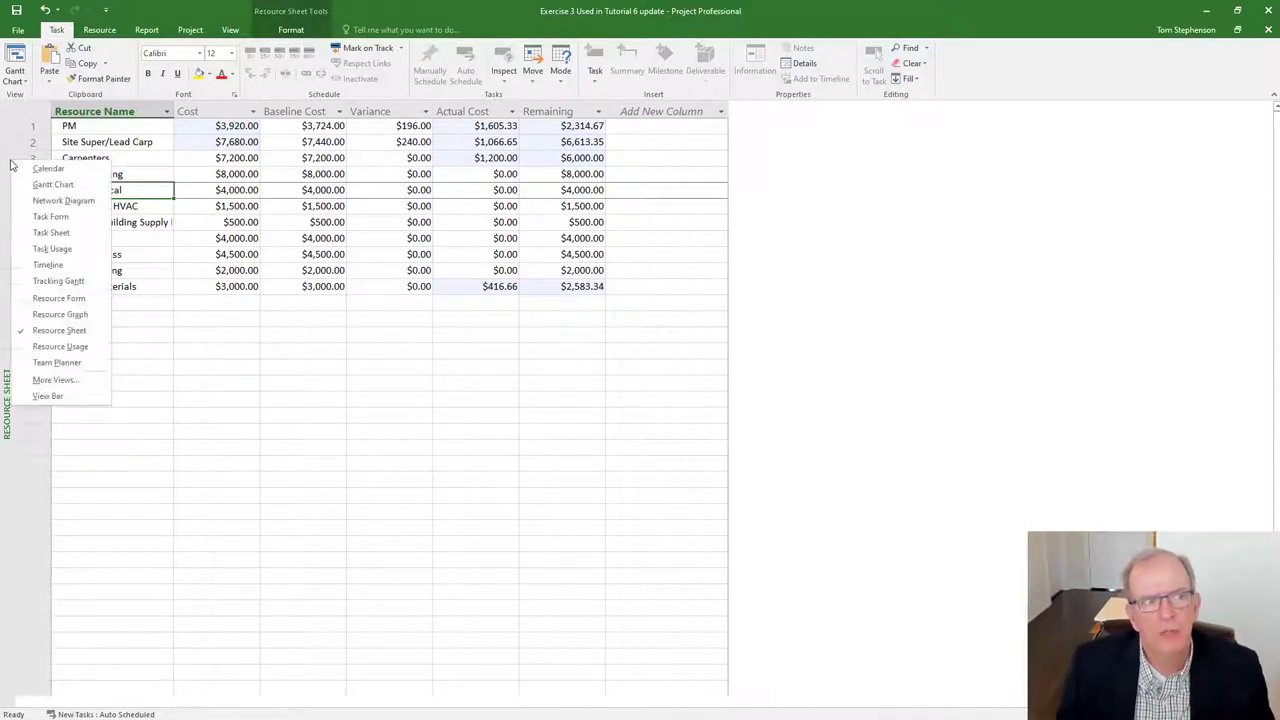
pyautogui.click(24, 186)
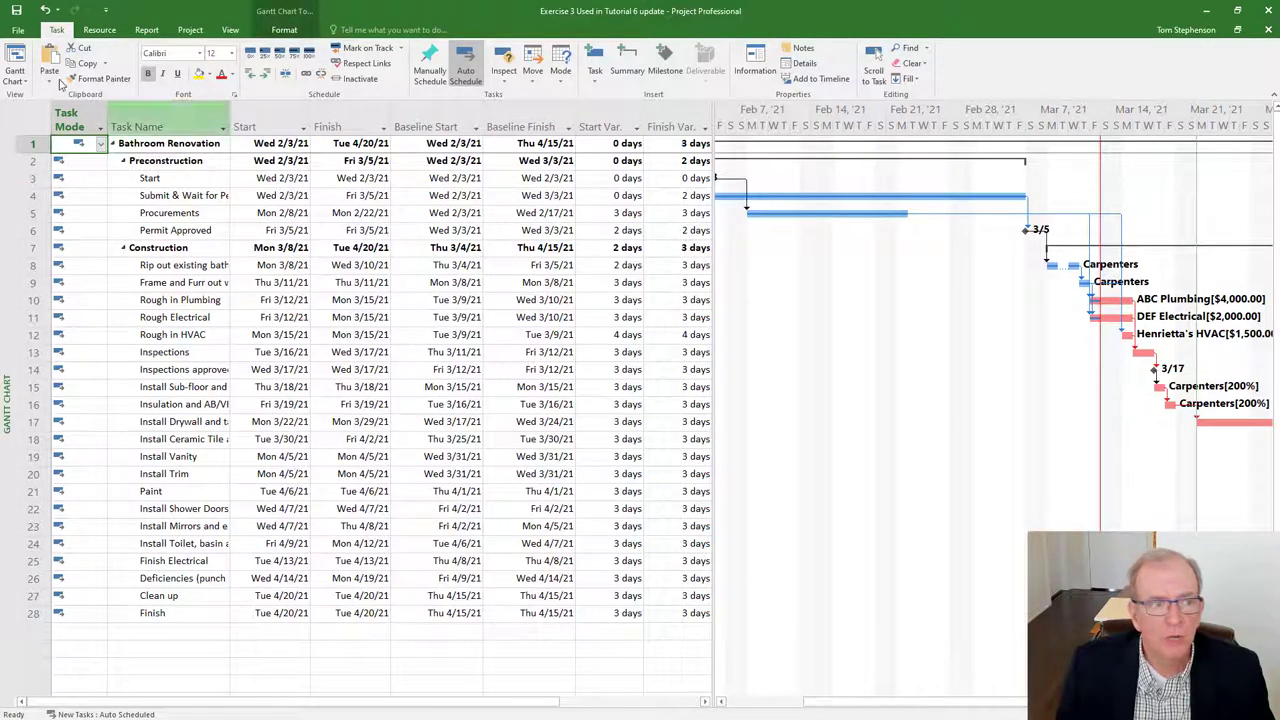
pyautogui.click(24, 113)
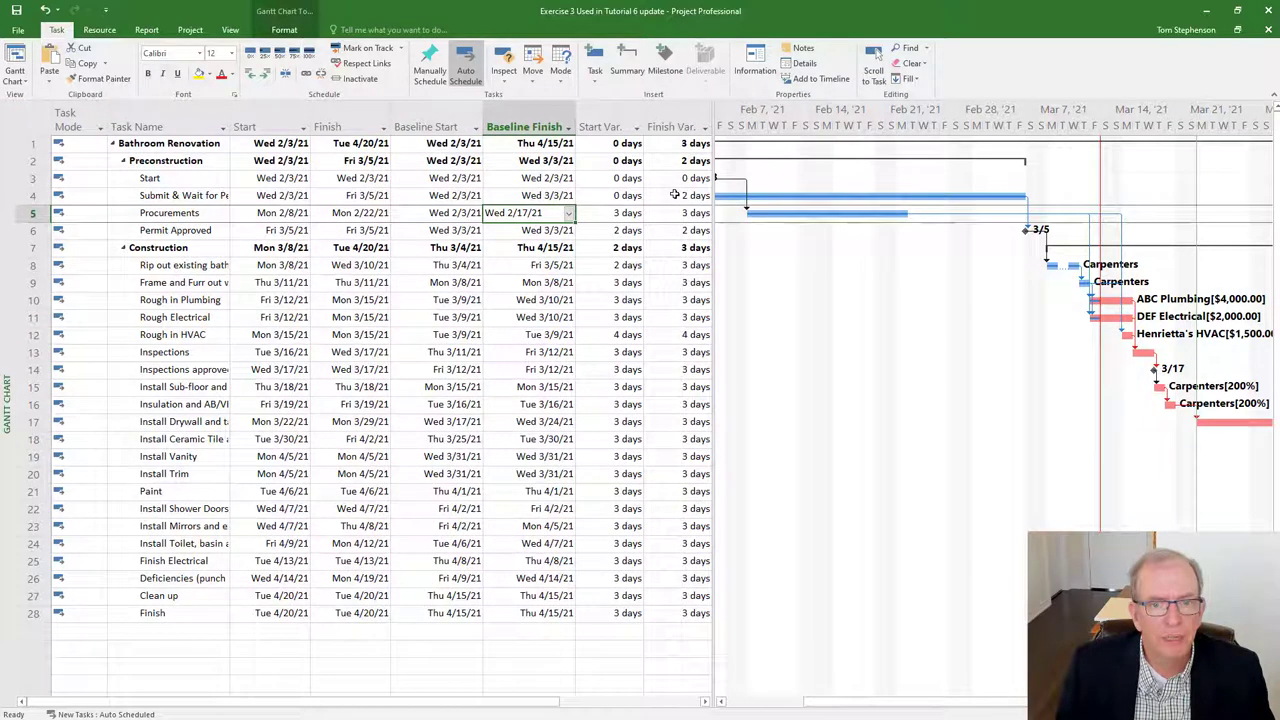
pyautogui.click(675, 194)
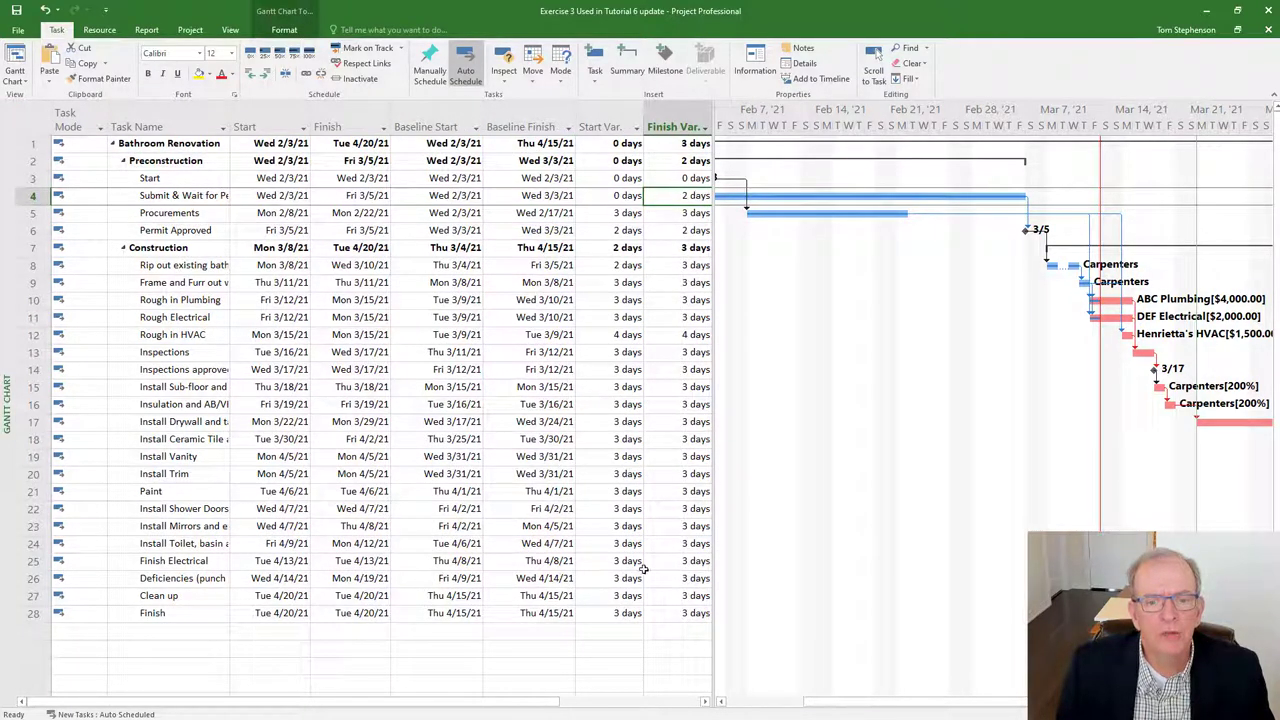
pyautogui.moveTo(715, 542); pyautogui.dragTo(723, 541)
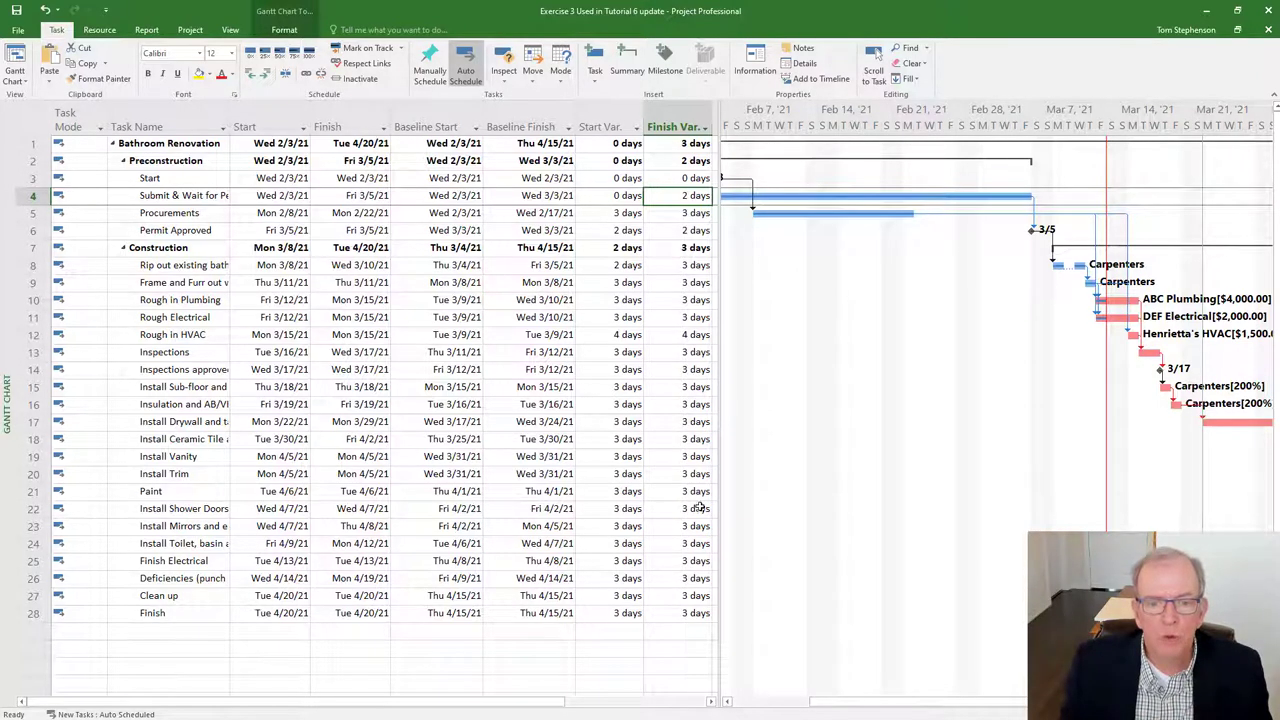
pyautogui.click(700, 507)
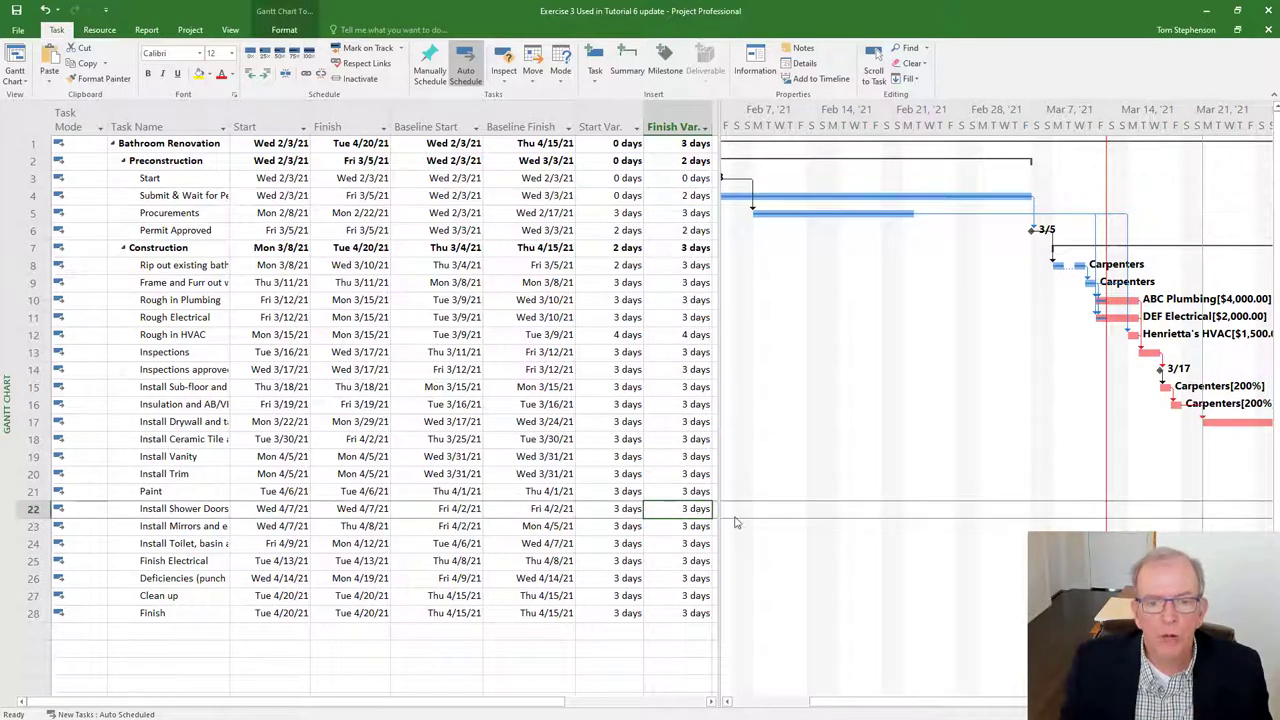
# Step: Draw a horizontal line on the Gantt chart beside the Inspections approved row, from just before the status date line back to mid-February
pyautogui.click(284, 30)
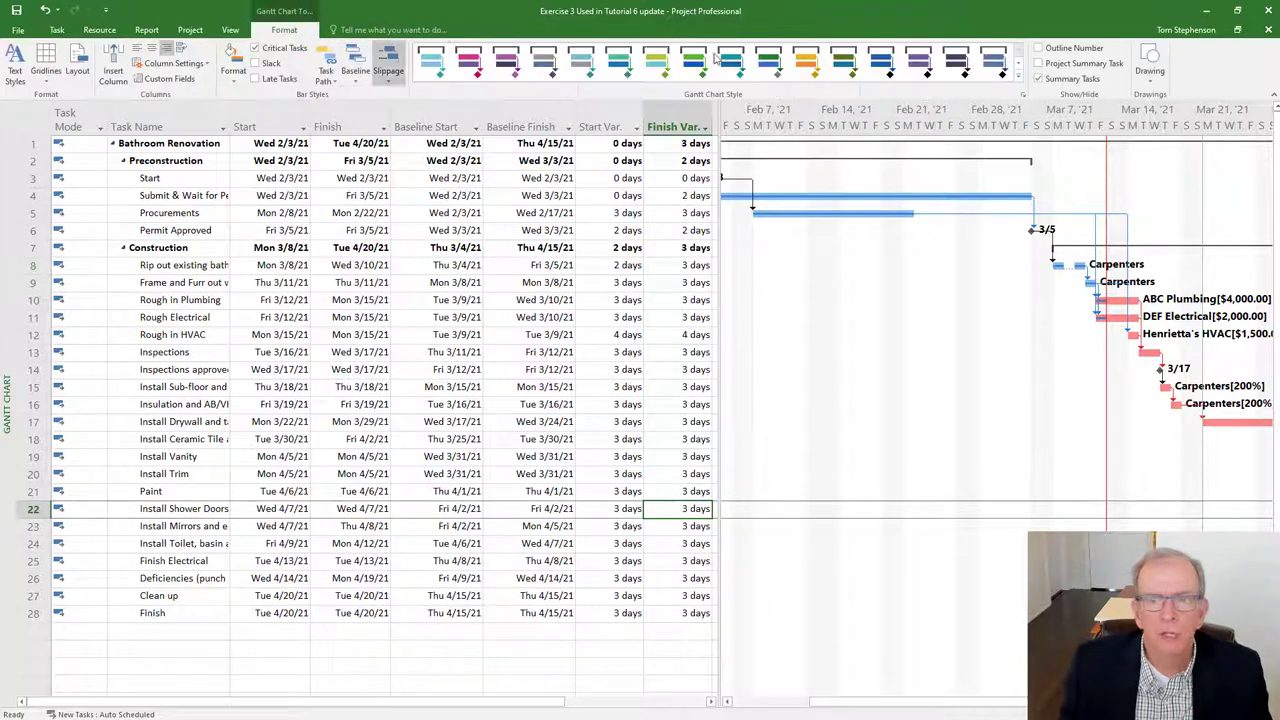
pyautogui.click(1150, 66)
pyautogui.click(1157, 97)
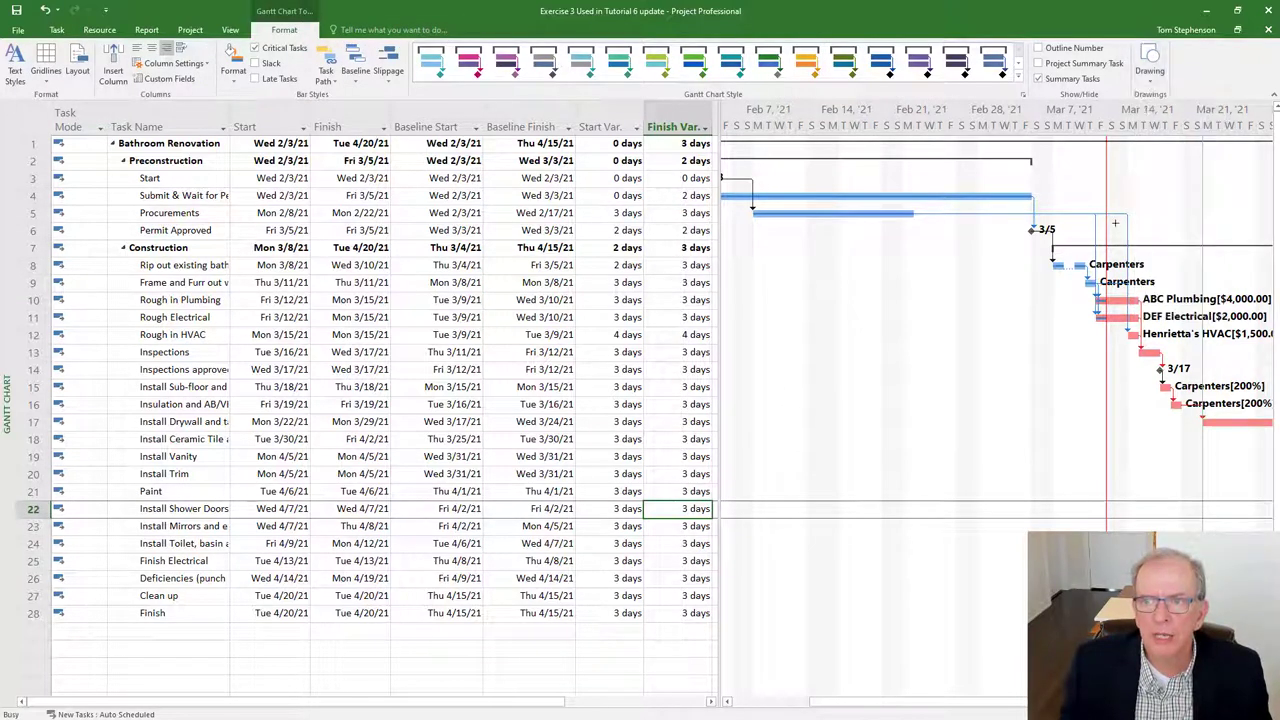
pyautogui.moveTo(1098, 367); pyautogui.dragTo(846, 366)
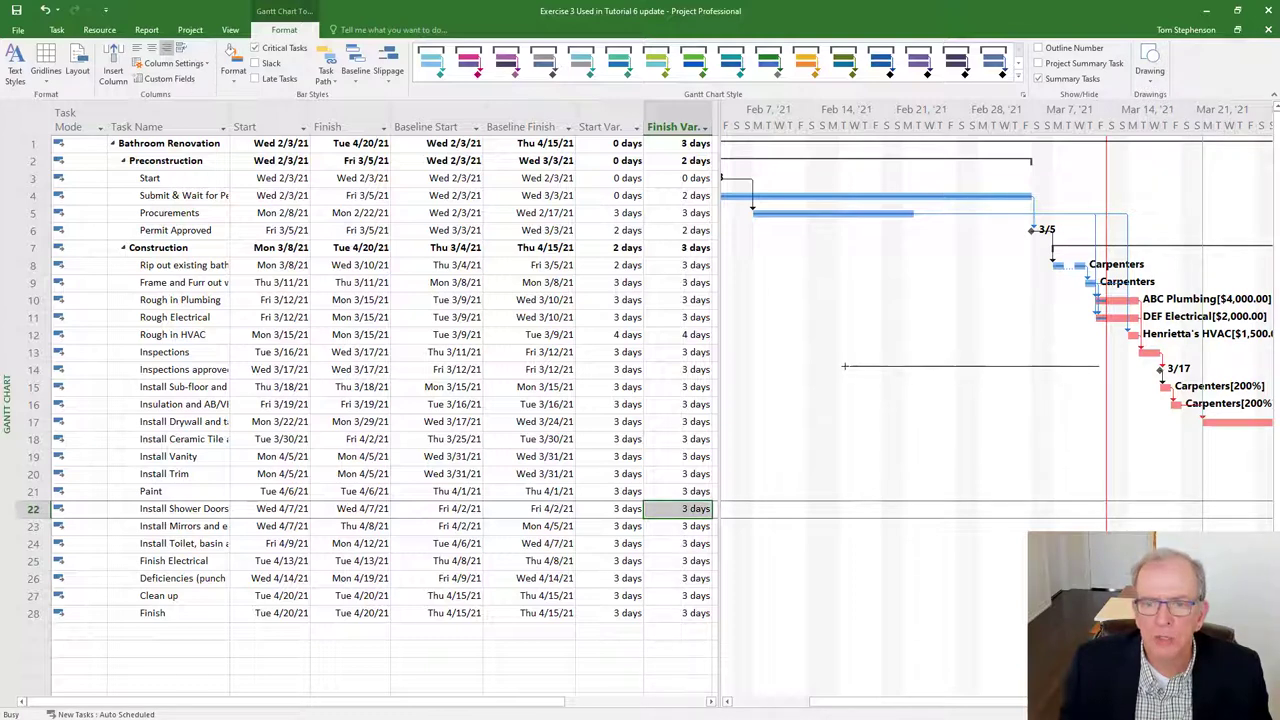